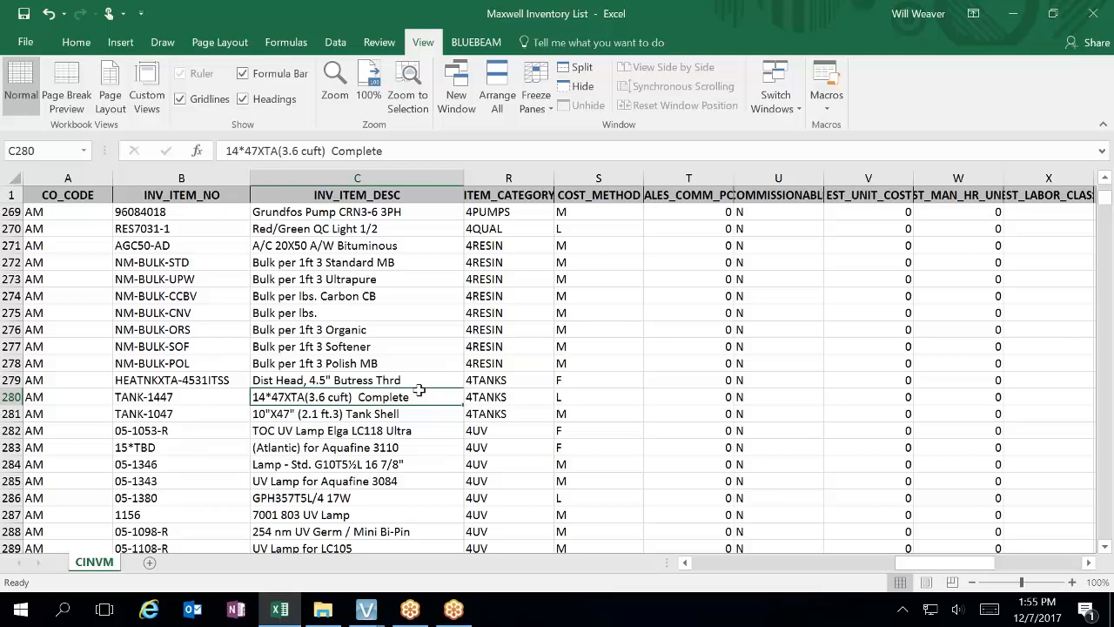
Step: Select the entire CINVM sheet and turn on filters for its header row
scroll(535, 316, up, 20)
scroll(543, 335, up, 20)
scroll(539, 352, up, 16)
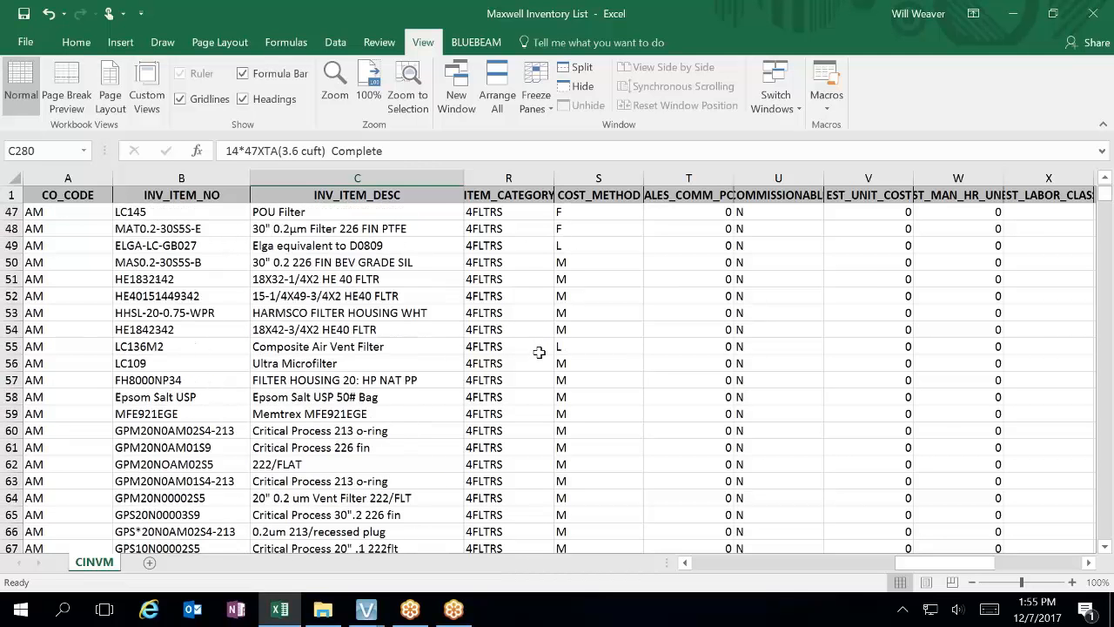
click(14, 178)
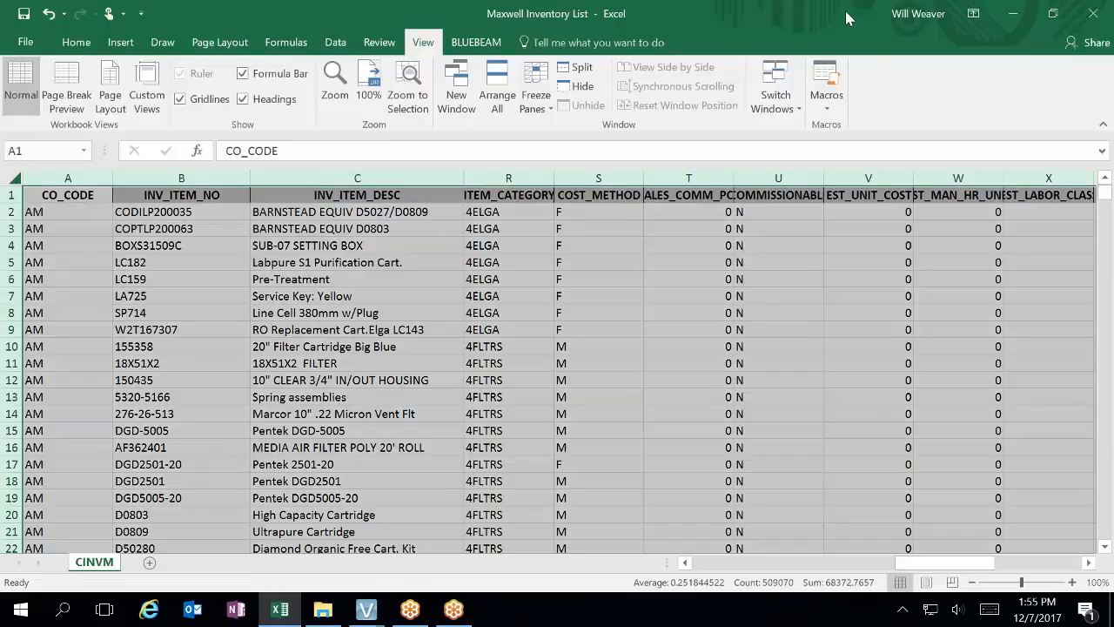
click(74, 41)
click(896, 98)
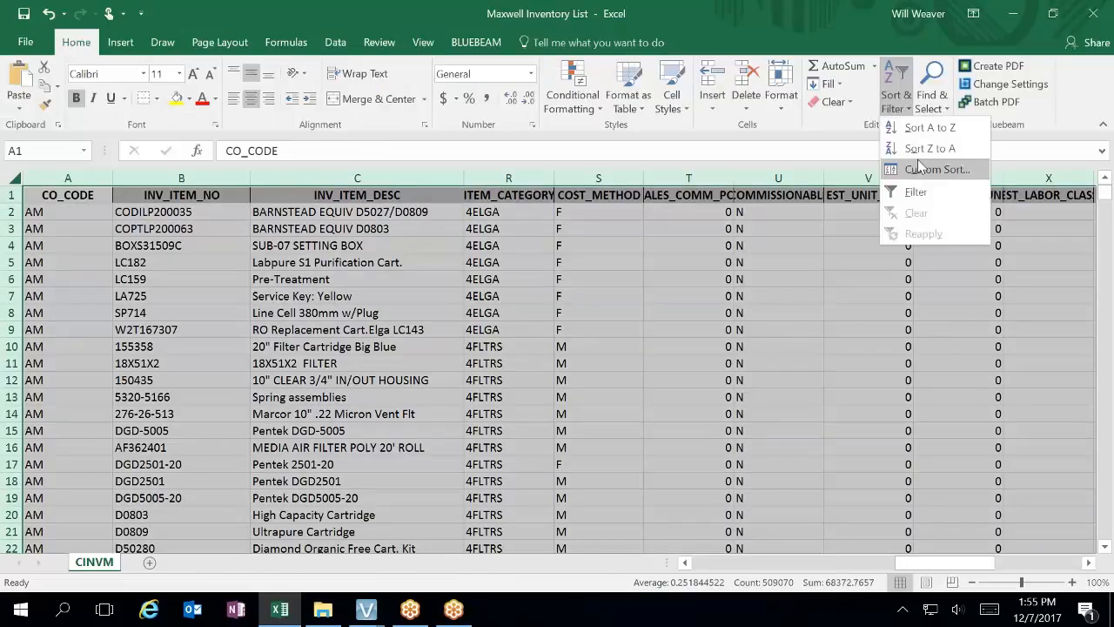
click(913, 191)
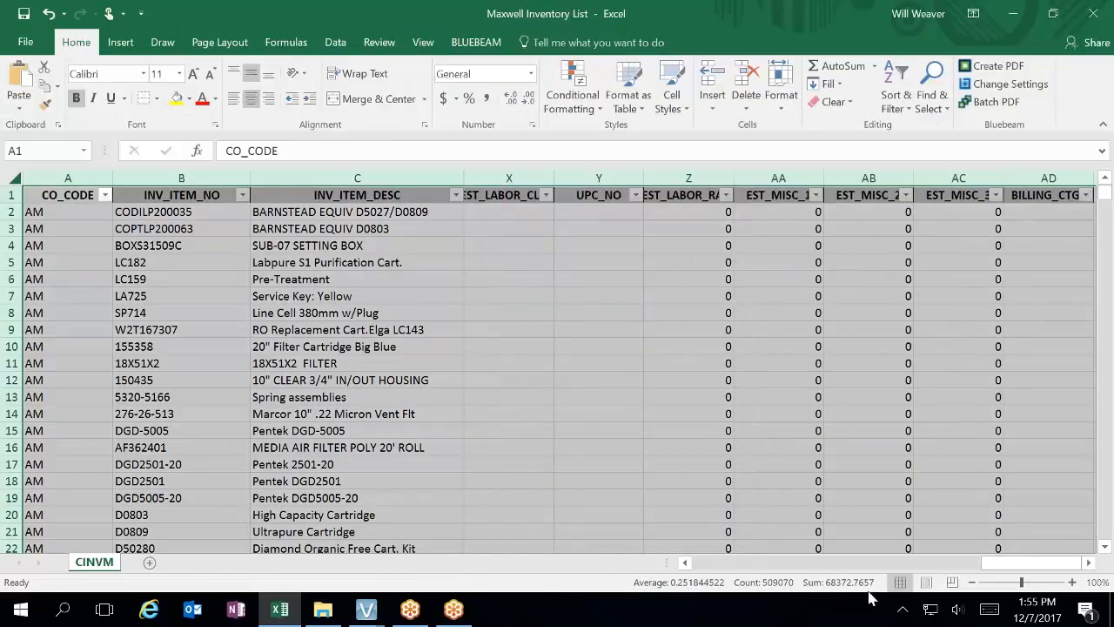
Step: Examine the available ITEM_CATEGORY filter values through the end of the list and close it without applying a filter
click(842, 562)
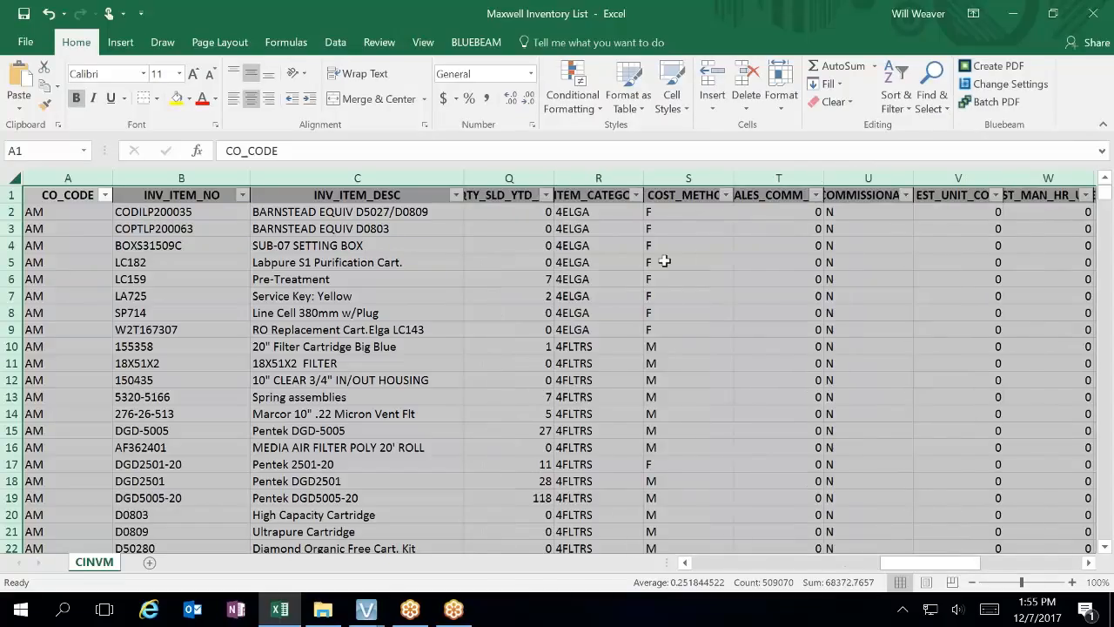
click(637, 195)
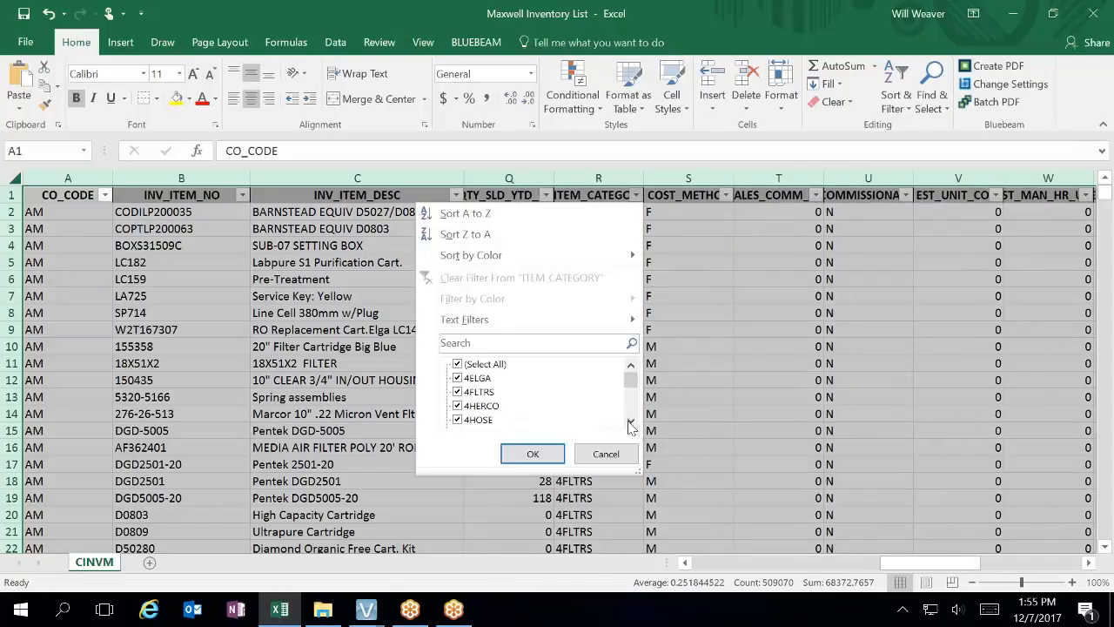
scroll(633, 418, down, 2)
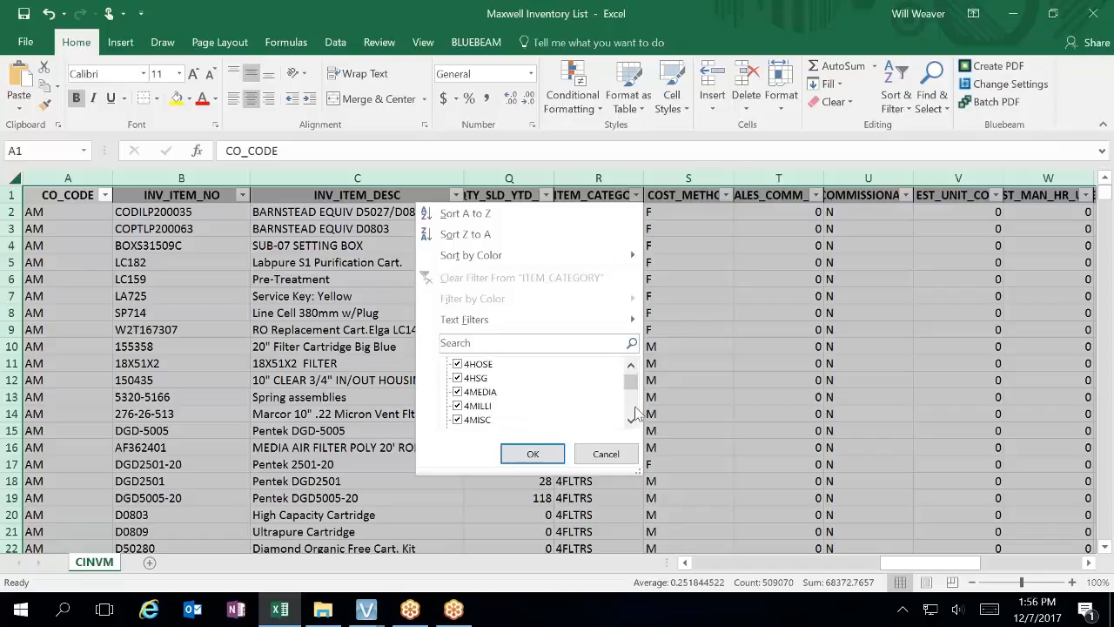
scroll(633, 414, down, 2)
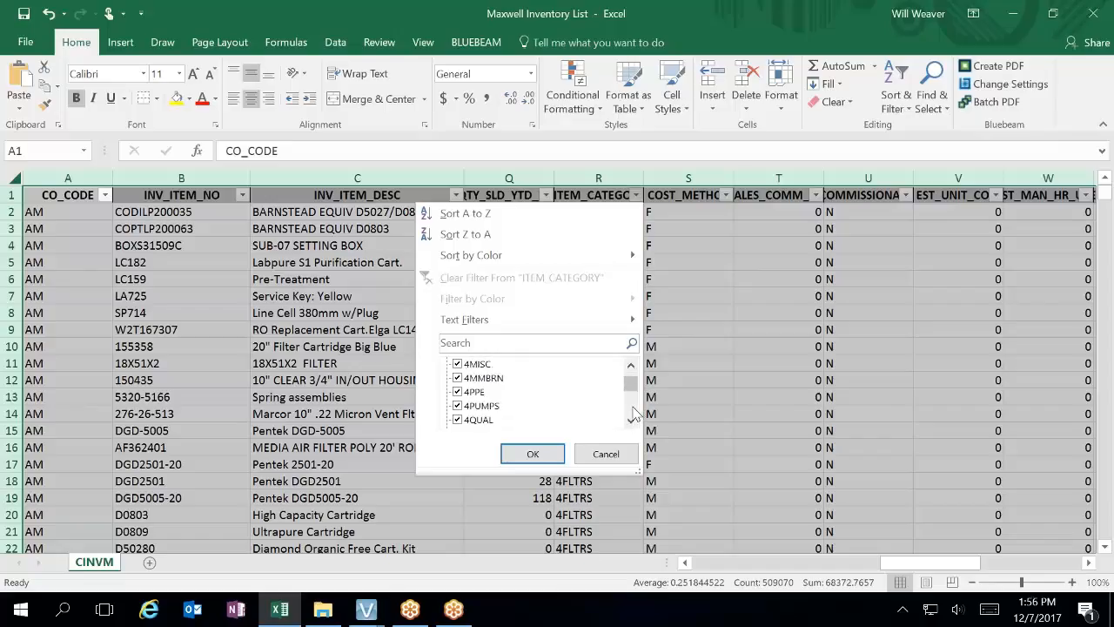
scroll(634, 414, down, 2)
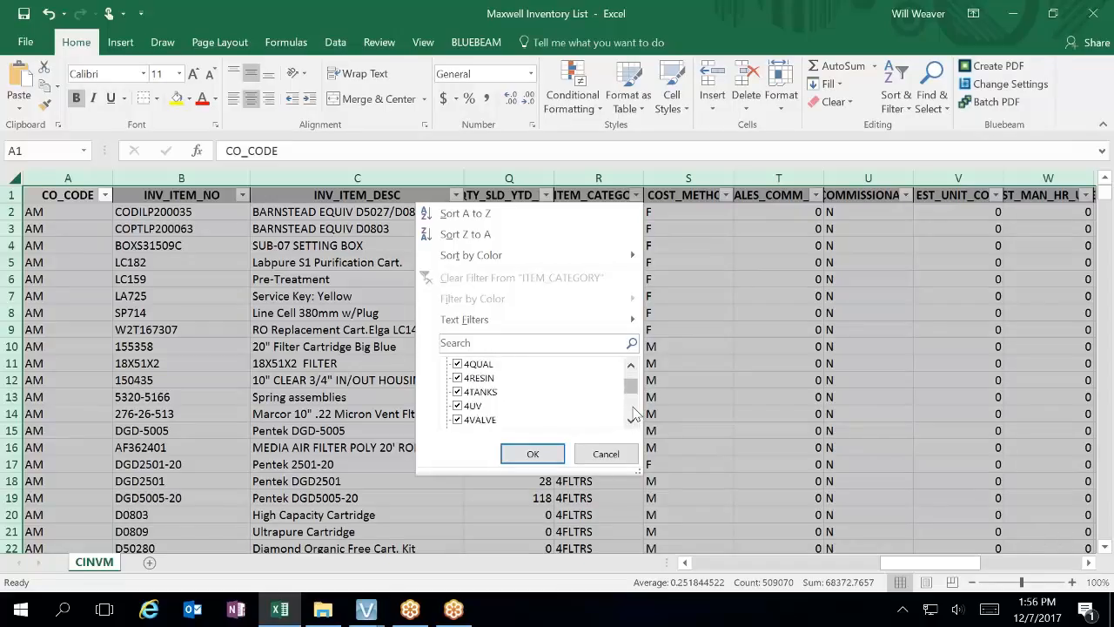
scroll(633, 415, down, 2)
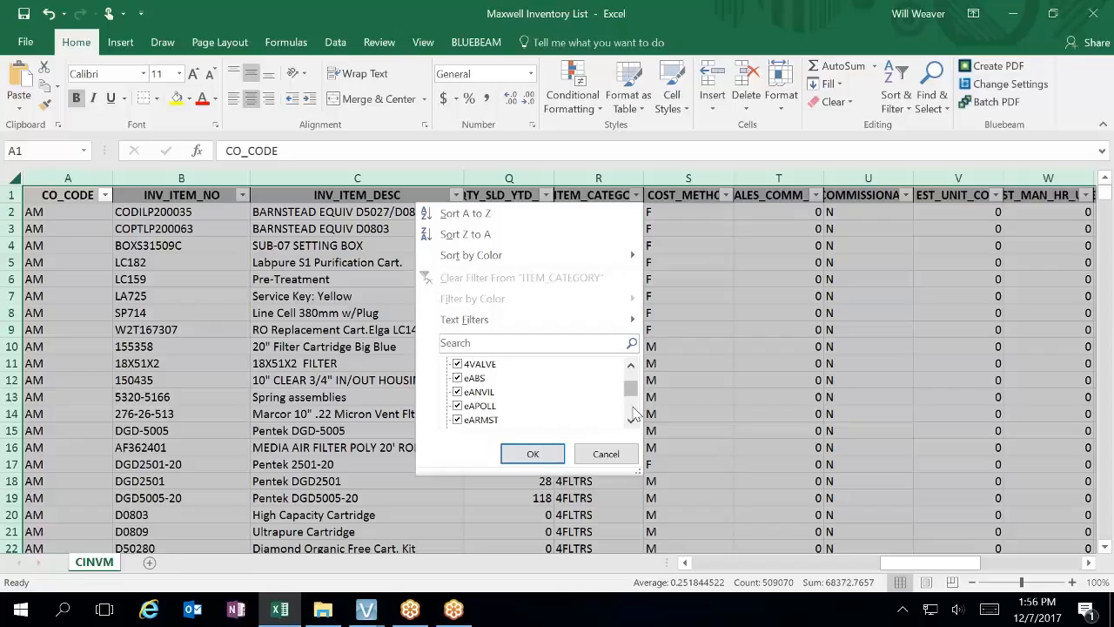
scroll(634, 415, down, 2)
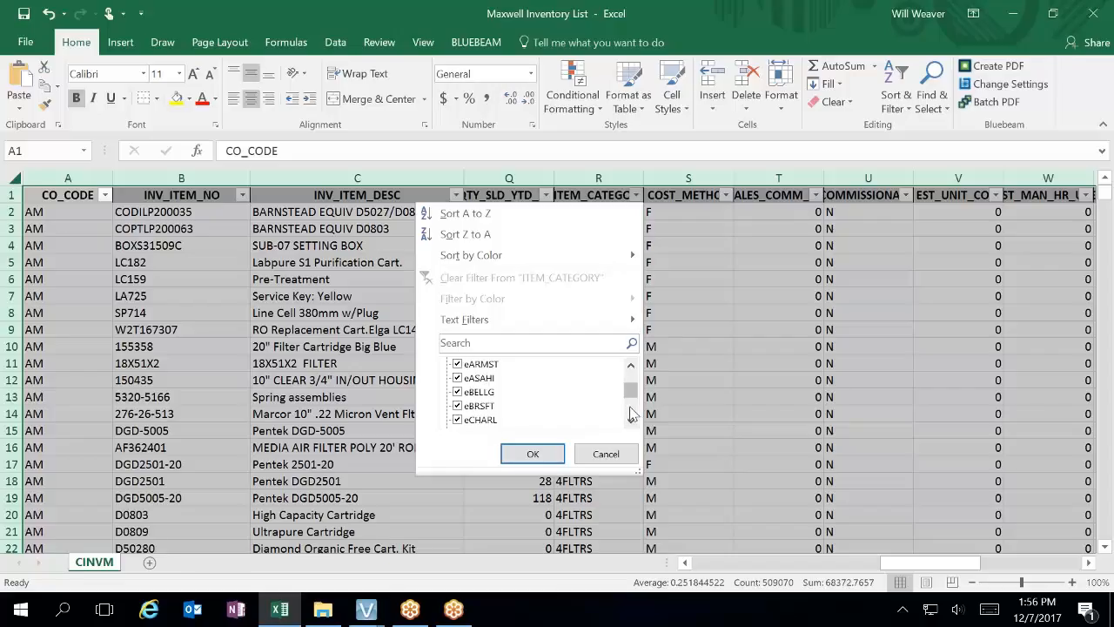
scroll(633, 414, down, 2)
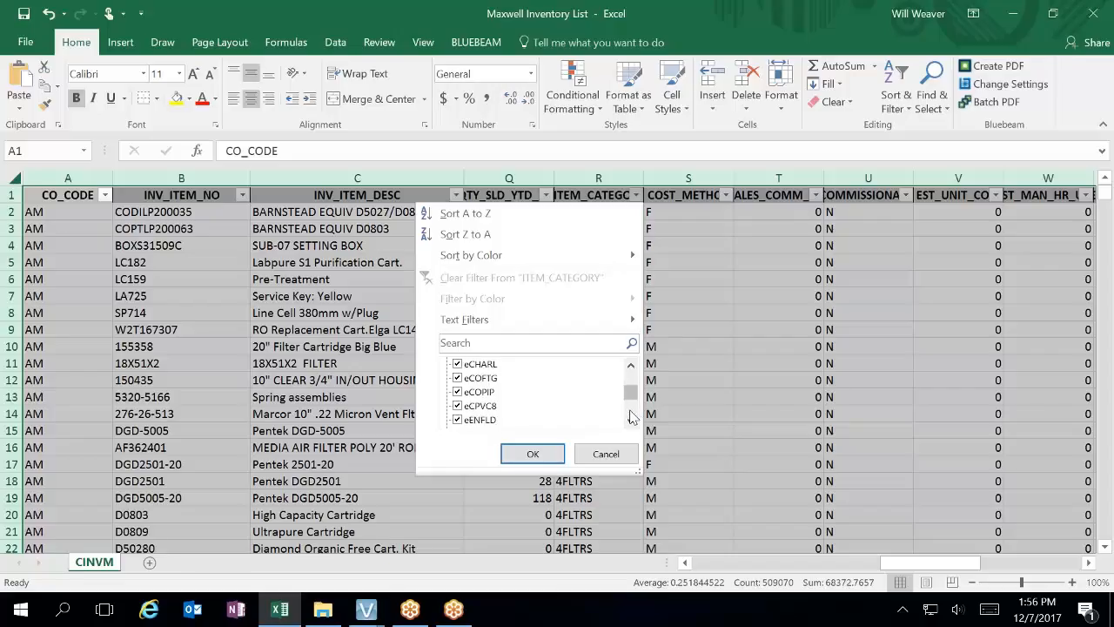
scroll(633, 416, down, 2)
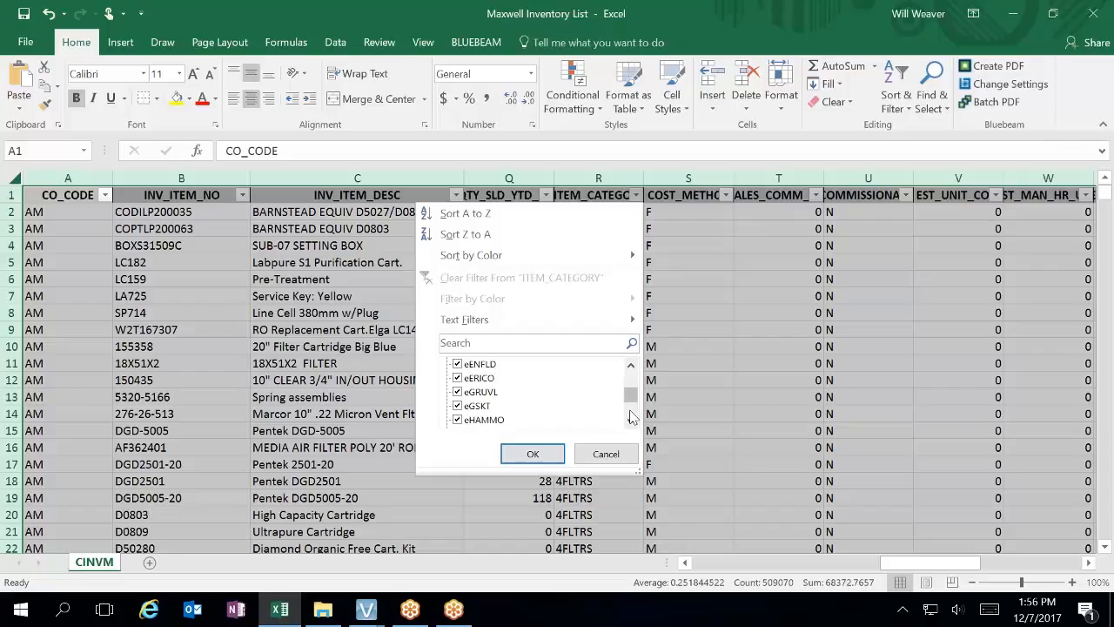
scroll(633, 417, down, 2)
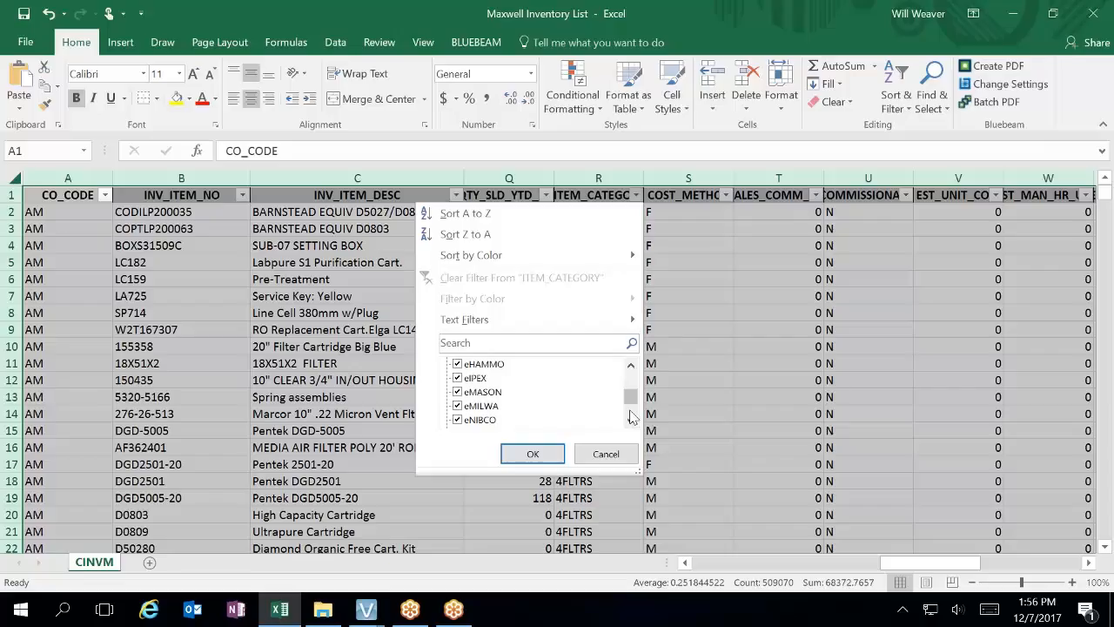
scroll(632, 416, down, 2)
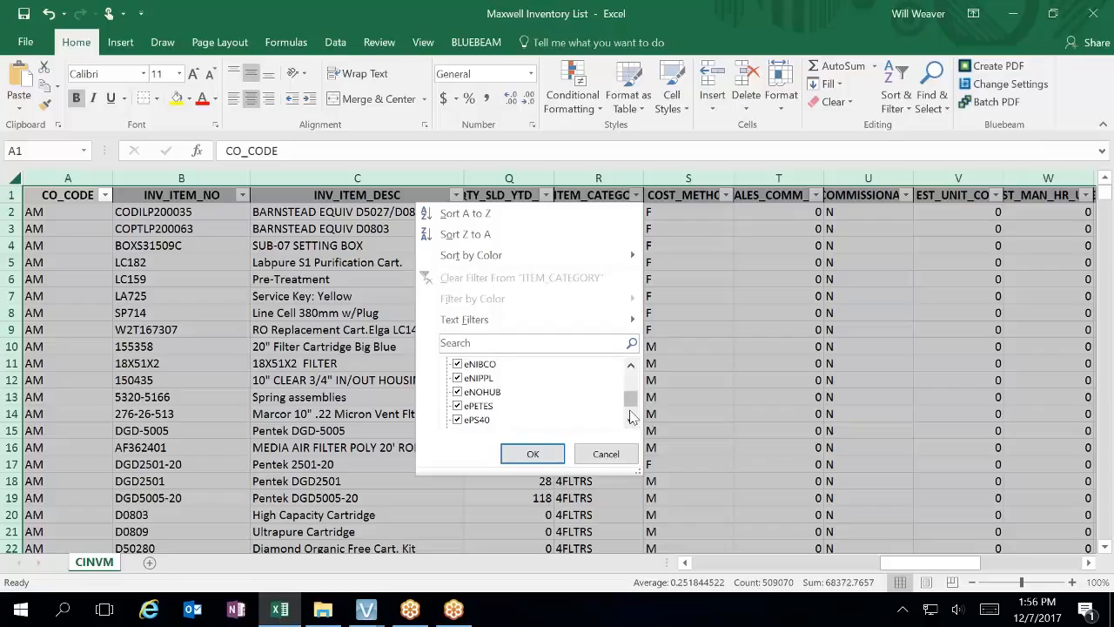
scroll(633, 418, down, 2)
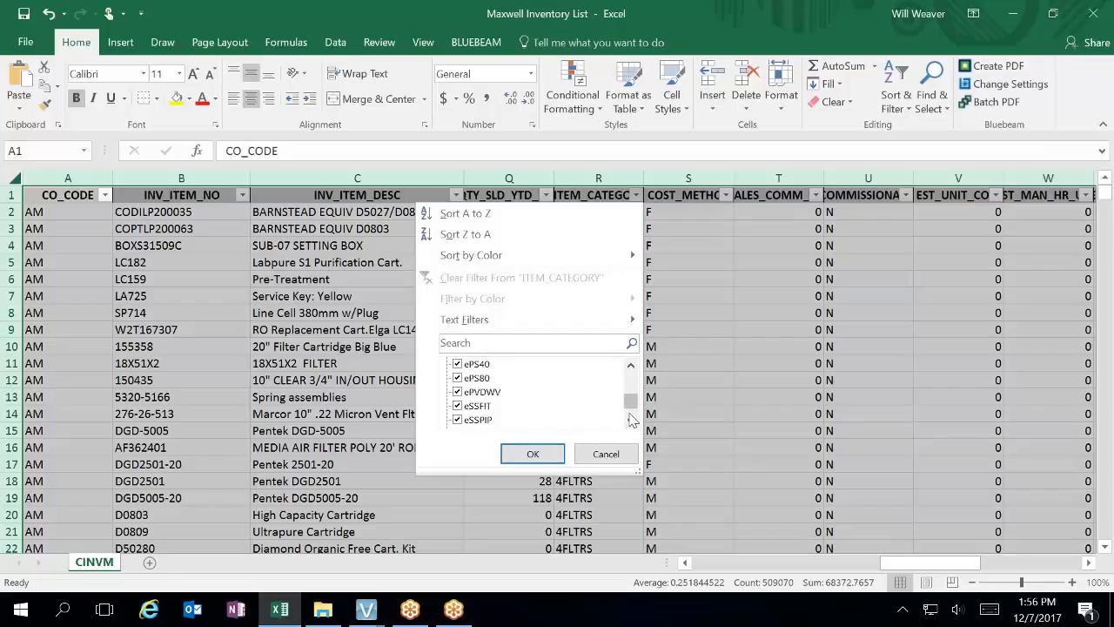
scroll(633, 420, down, 2)
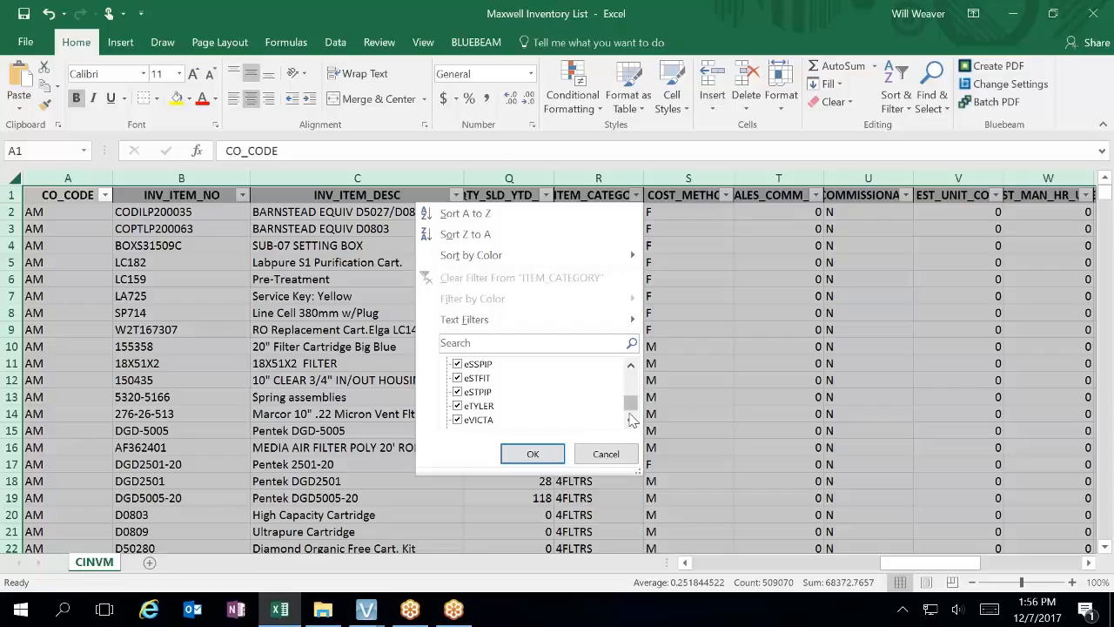
scroll(632, 419, down, 2)
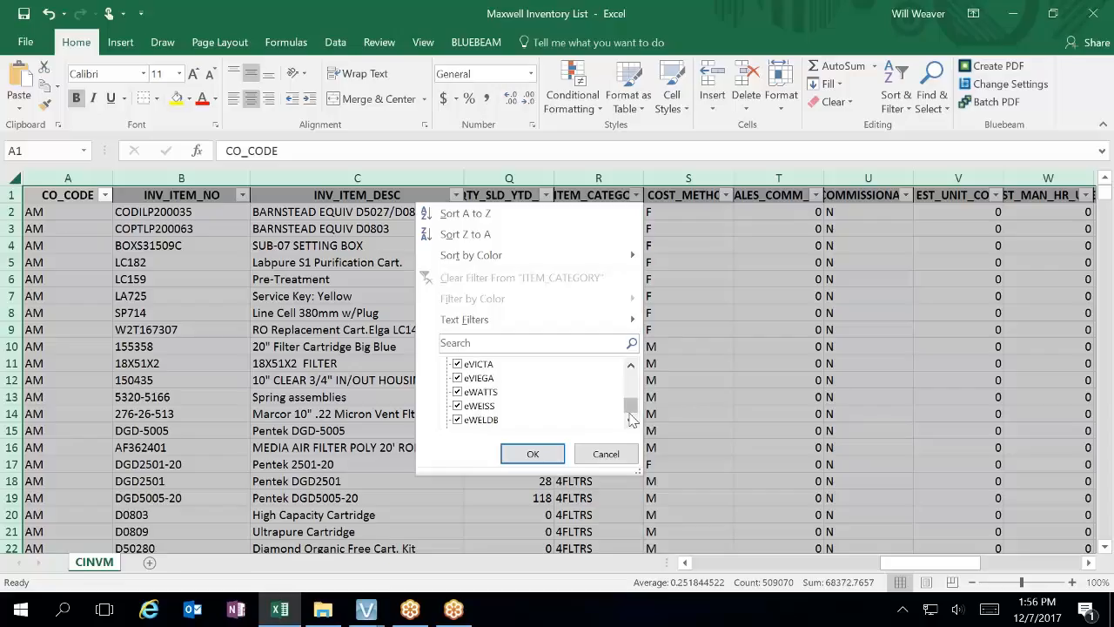
click(631, 421)
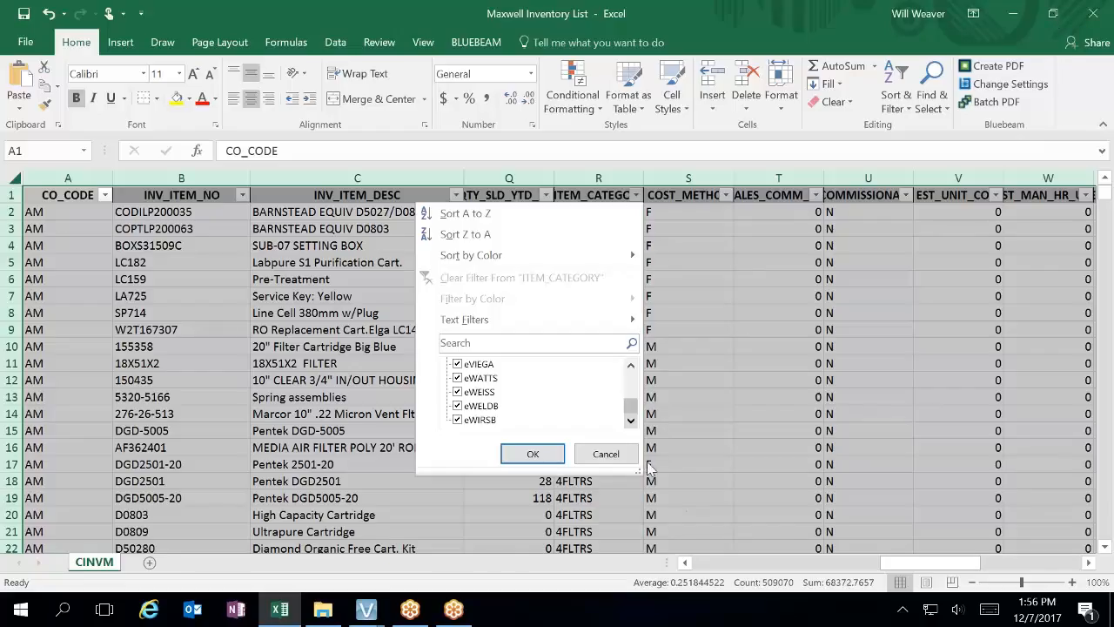
click(607, 451)
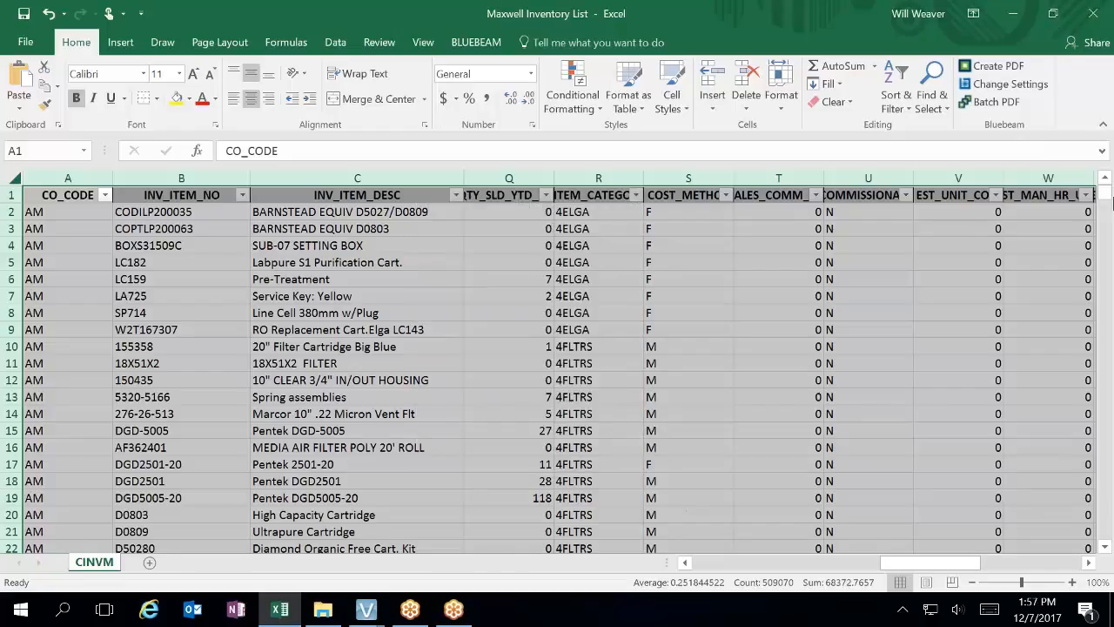
Step: Examine the item numbers in the eCHARL category around row 4593 and select the one reading 022CH1232A
drag(1107, 194, 1107, 287)
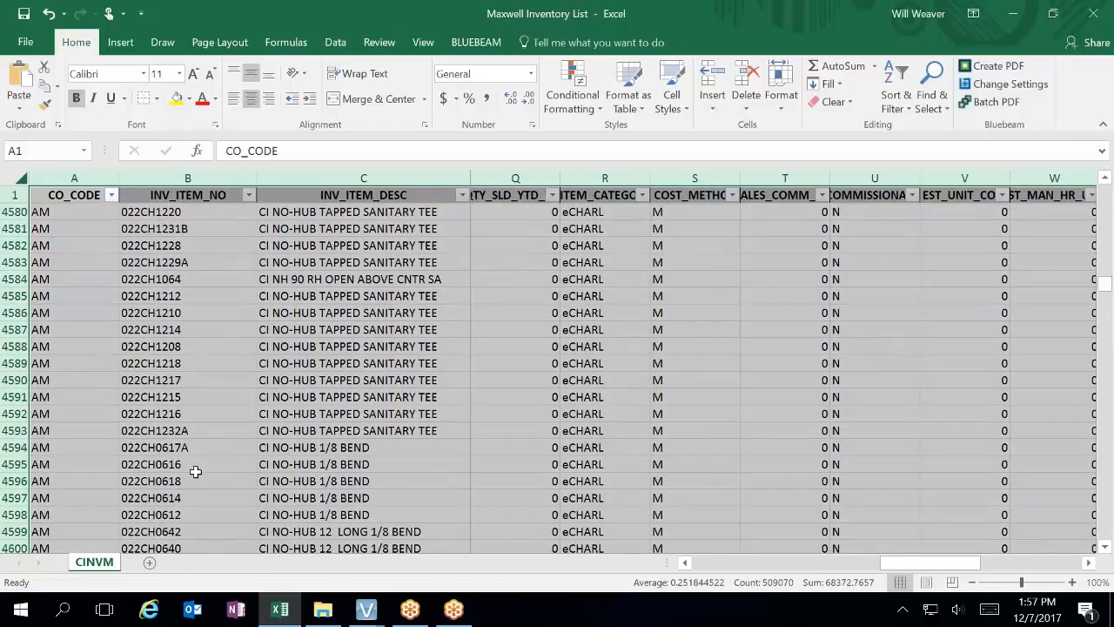
click(191, 426)
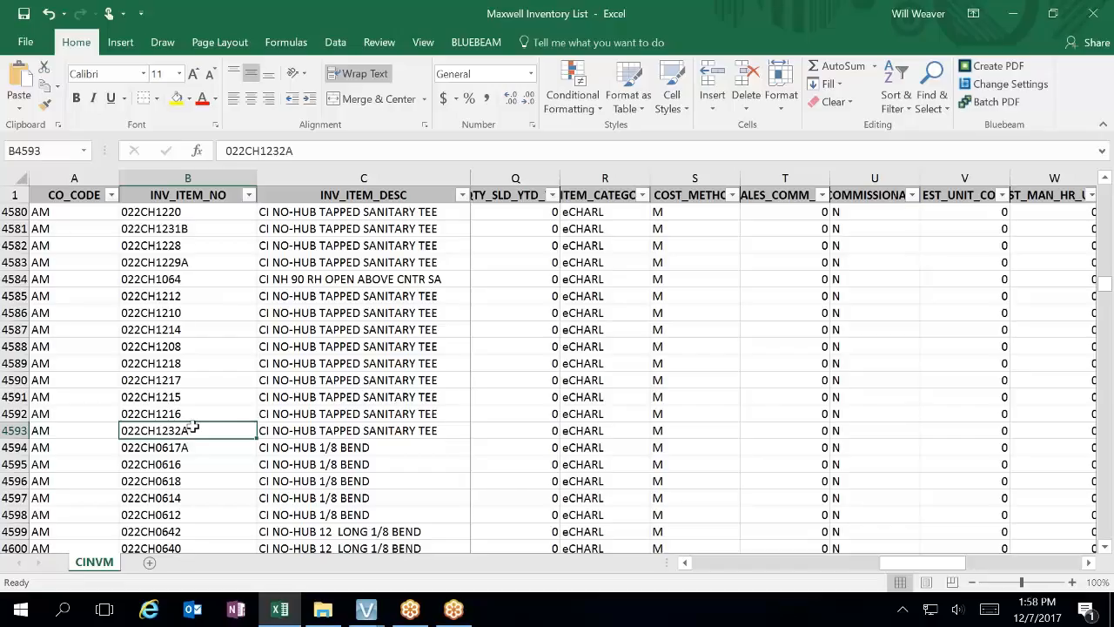
Step: Switch to Vista's HQ Material Categories form and examine the Material Category field's property values, including input length and mask
click(380, 607)
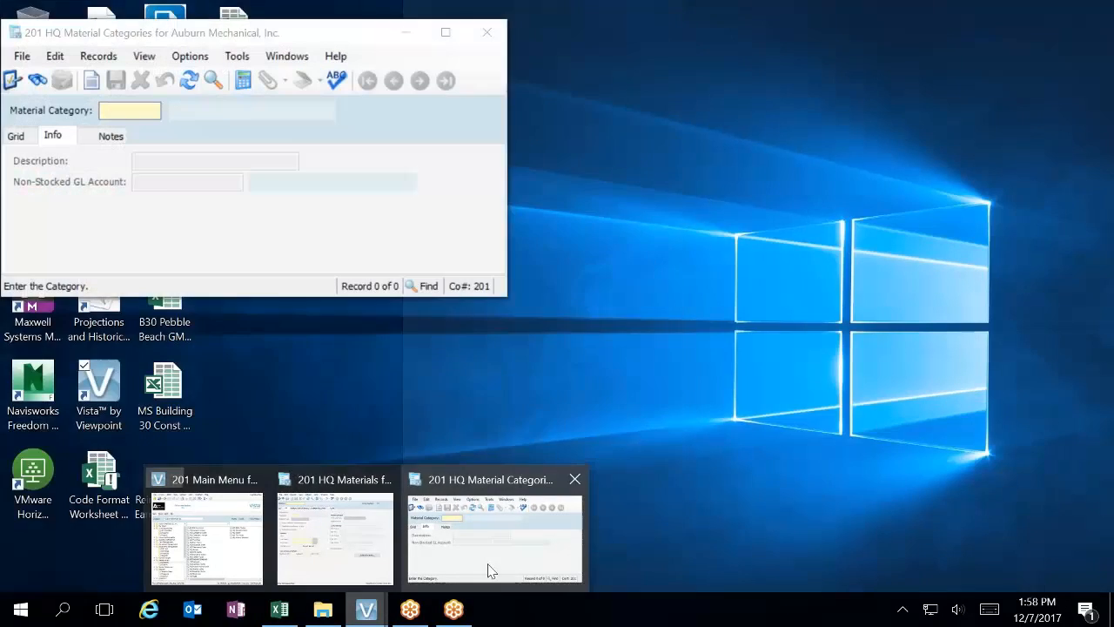
click(487, 563)
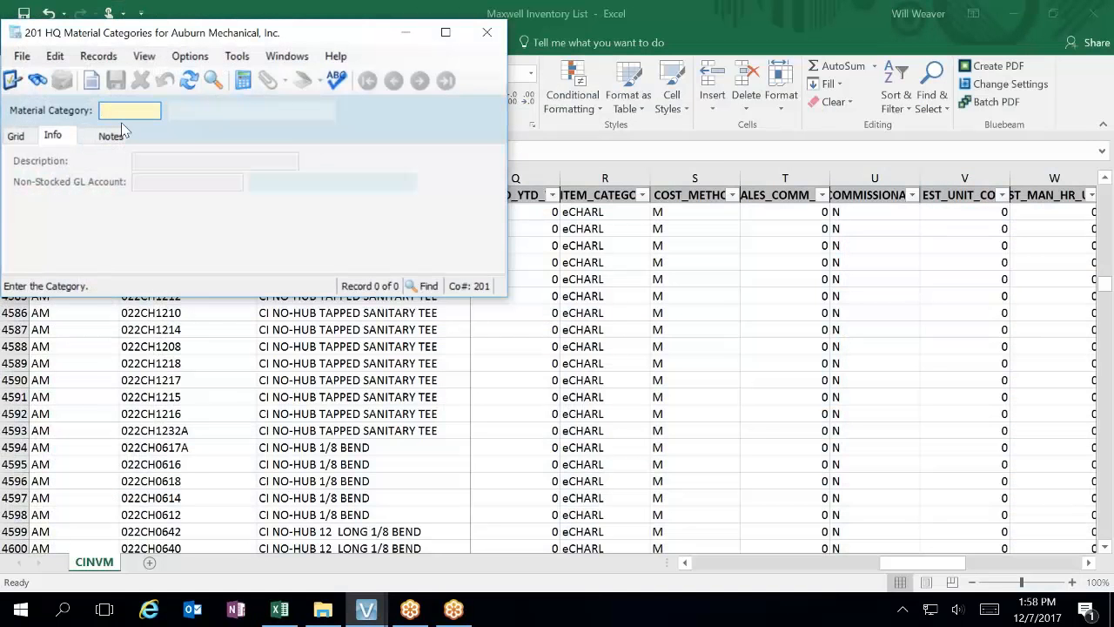
key(F3)
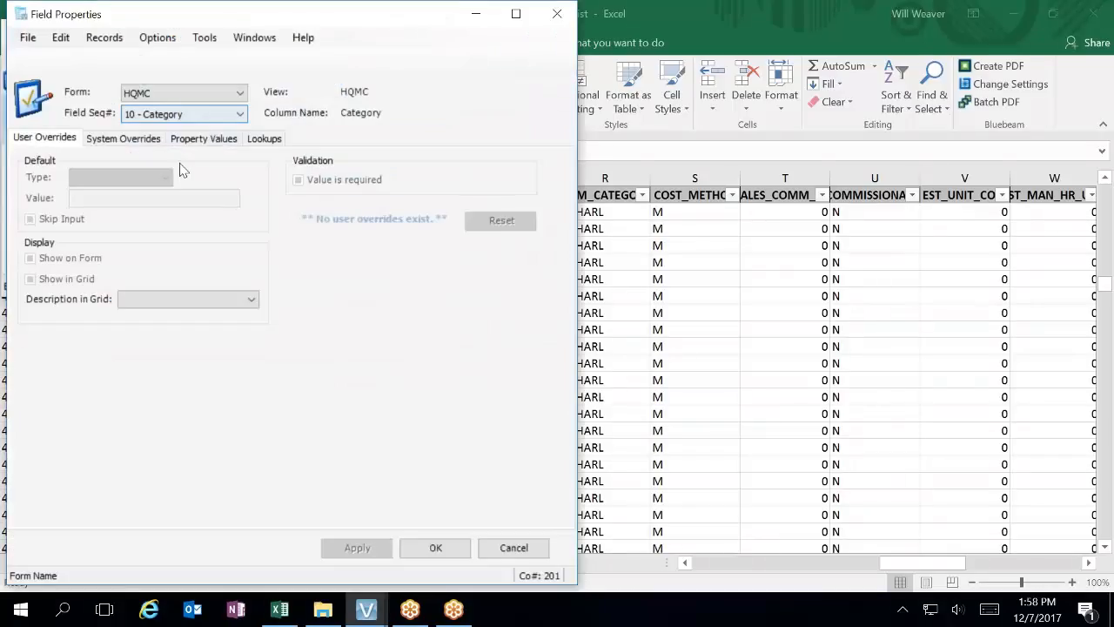
click(200, 139)
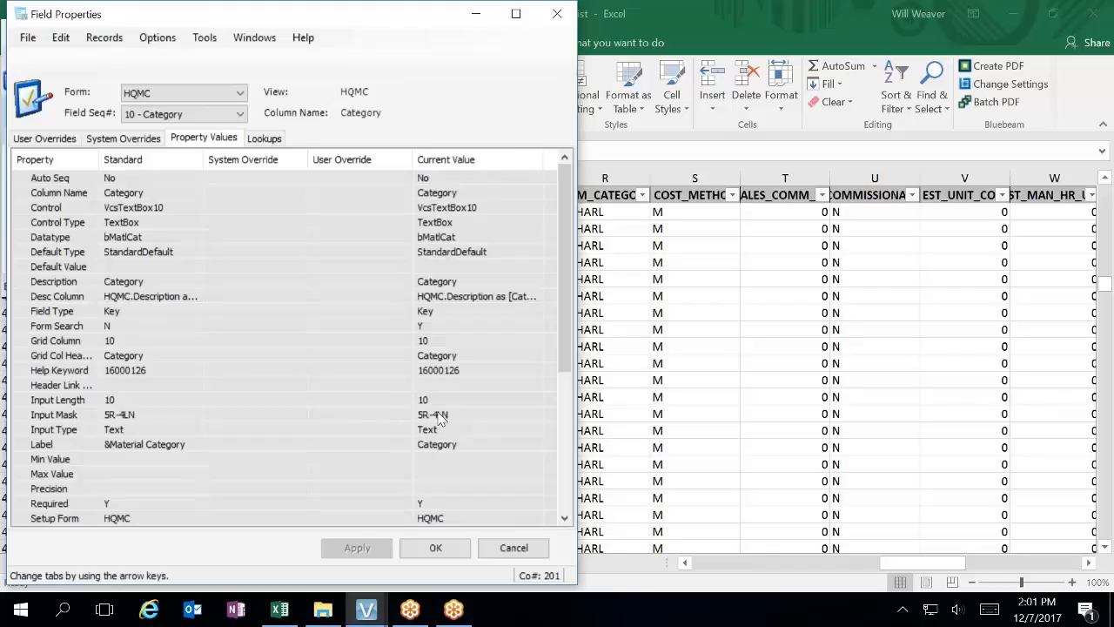
Step: Return to the Maxwell Inventory List in Excel and look through the eCHARL entries in the ITEM_CATEGORY column
click(691, 451)
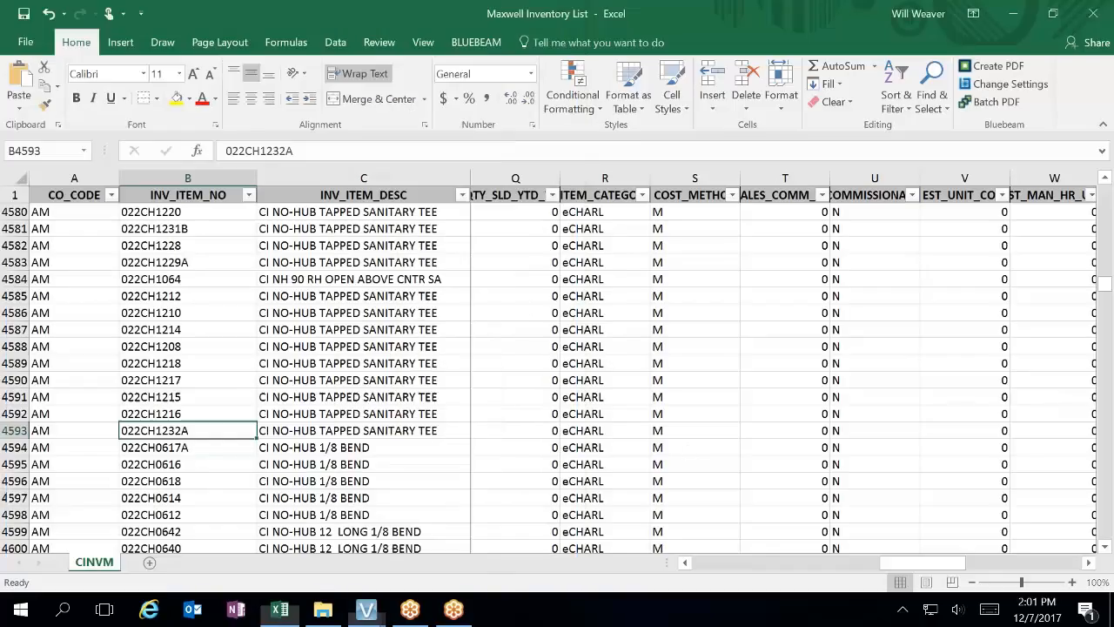
click(584, 397)
scroll(613, 406, down, 1)
scroll(613, 406, down, 20)
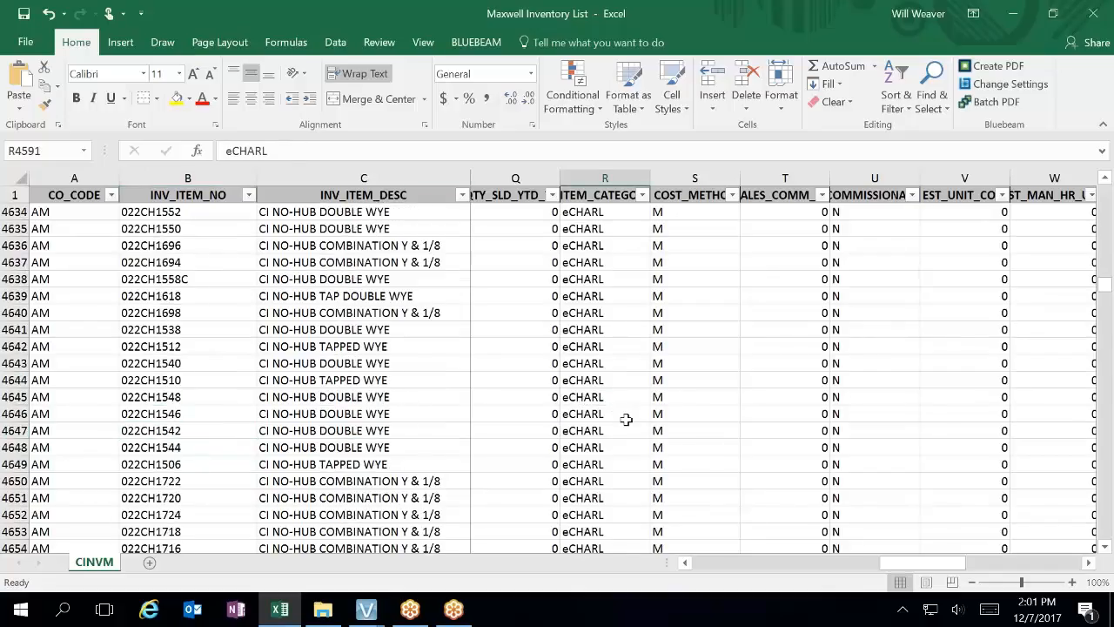
Step: Review the ITEM_CATEGORY filter values again from 4ELGA through eWIRSB and close the list with every category still selected
click(641, 194)
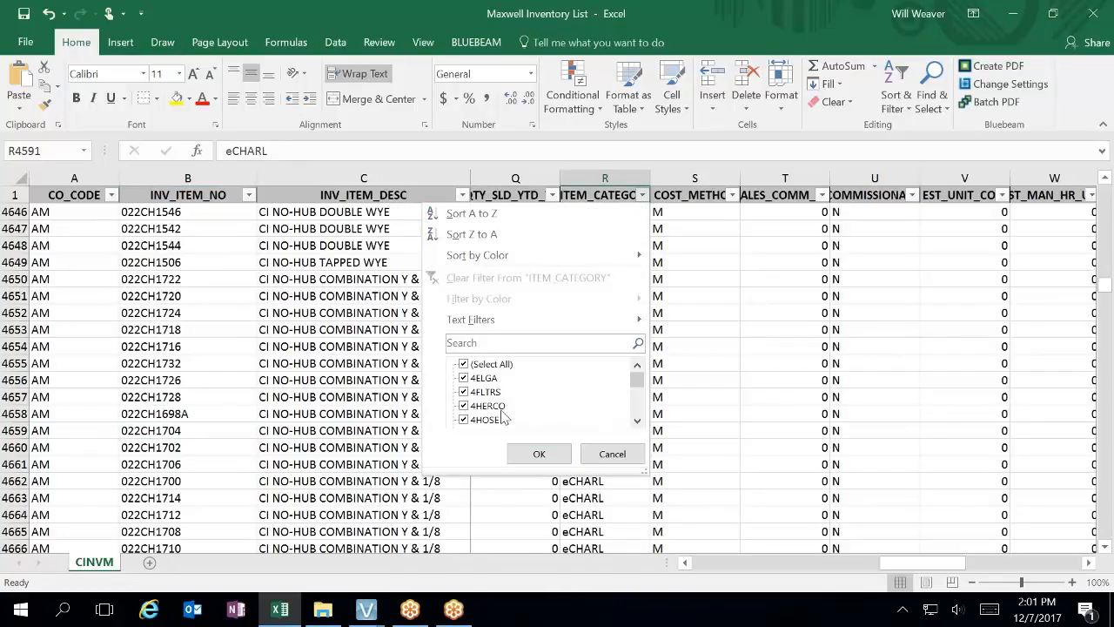
click(637, 421)
click(637, 420)
click(636, 421)
click(636, 420)
click(636, 421)
click(636, 420)
click(637, 421)
click(636, 420)
click(636, 421)
click(637, 421)
click(636, 420)
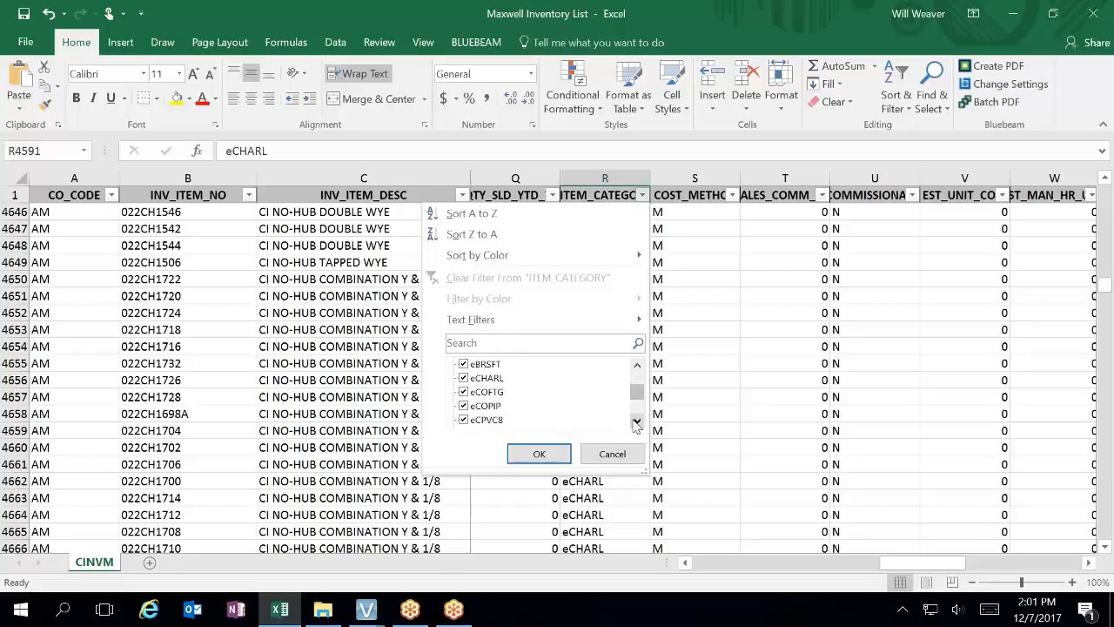
click(636, 421)
click(637, 420)
click(636, 420)
click(636, 420)
click(634, 381)
click(635, 380)
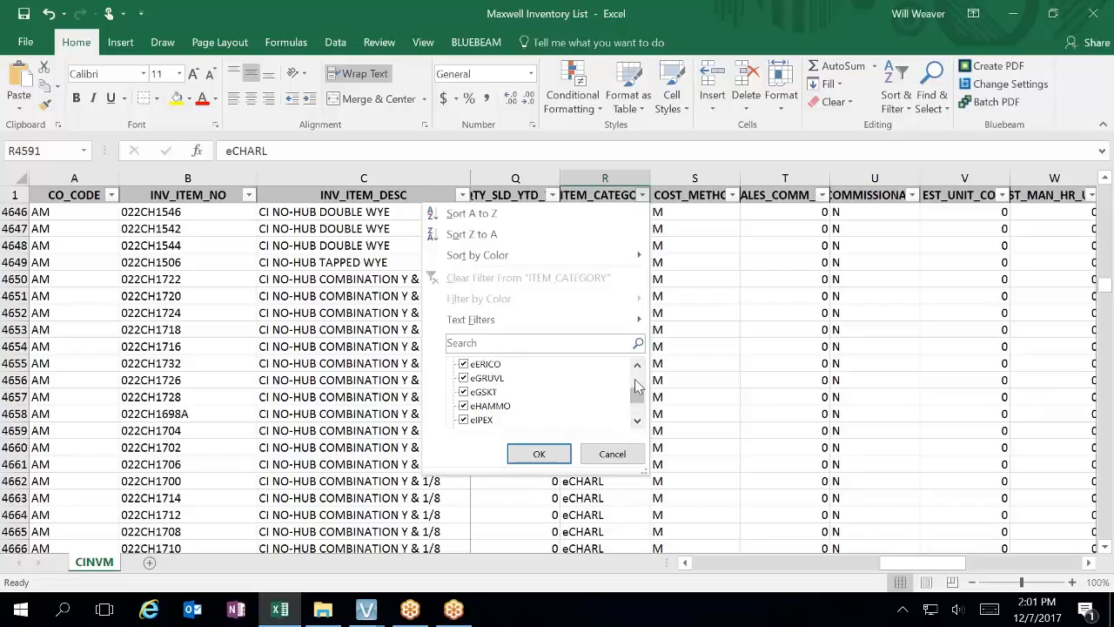
click(640, 411)
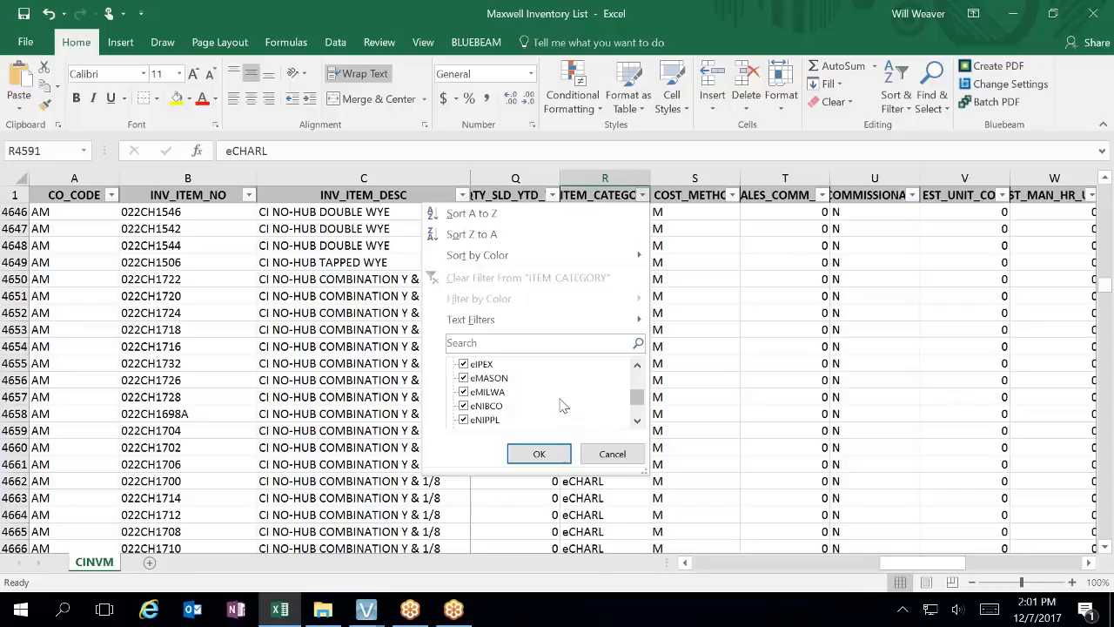
click(637, 420)
click(637, 421)
click(638, 422)
click(638, 422)
click(638, 422)
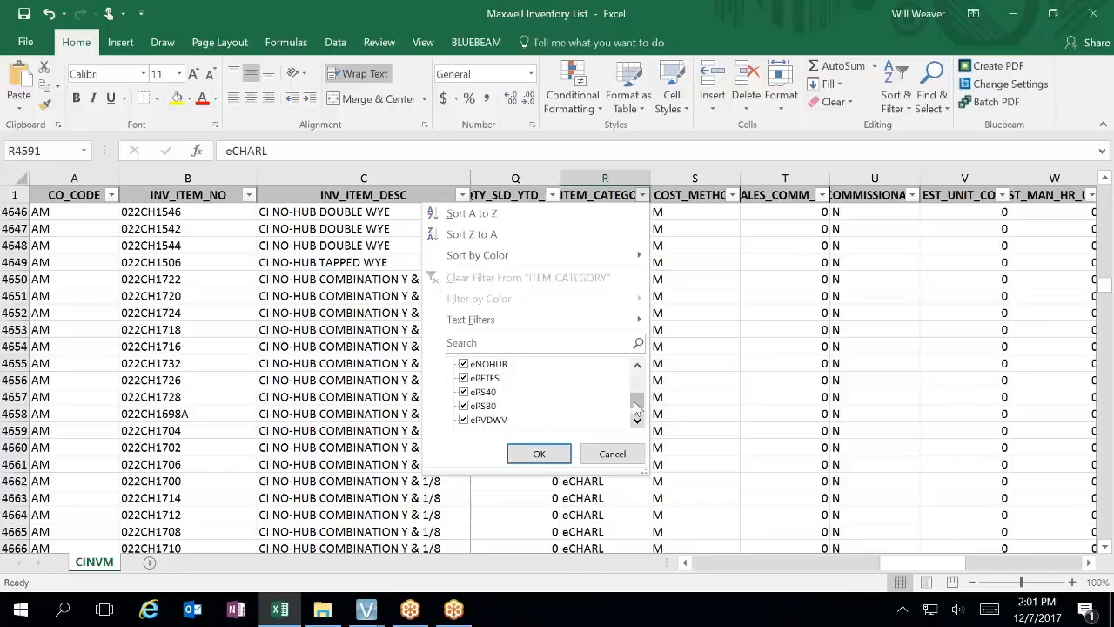
drag(635, 407, 636, 412)
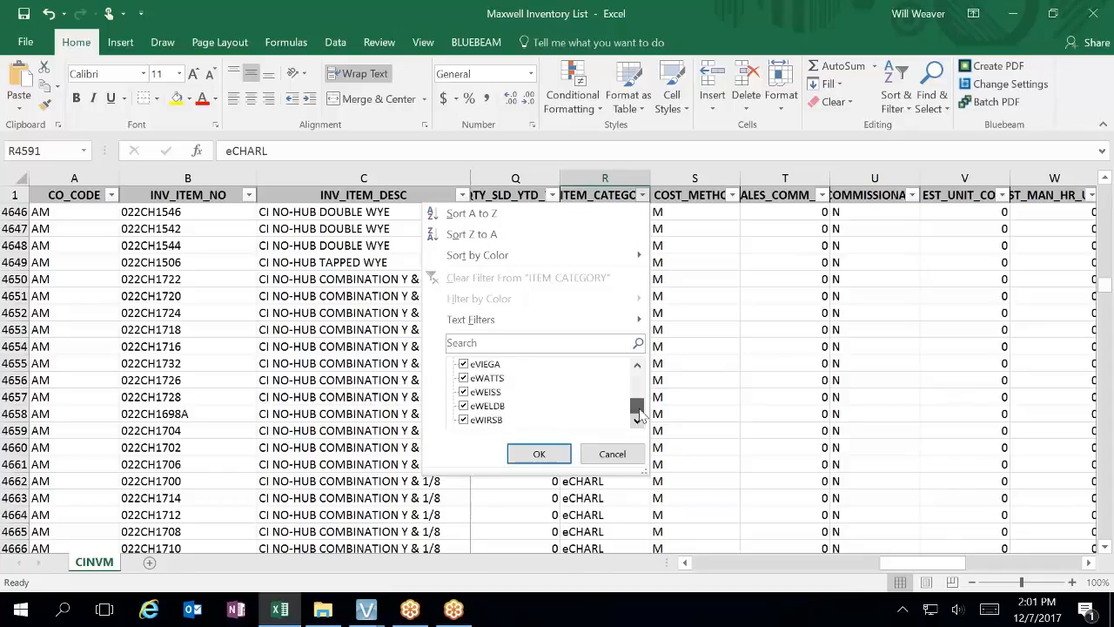
click(554, 459)
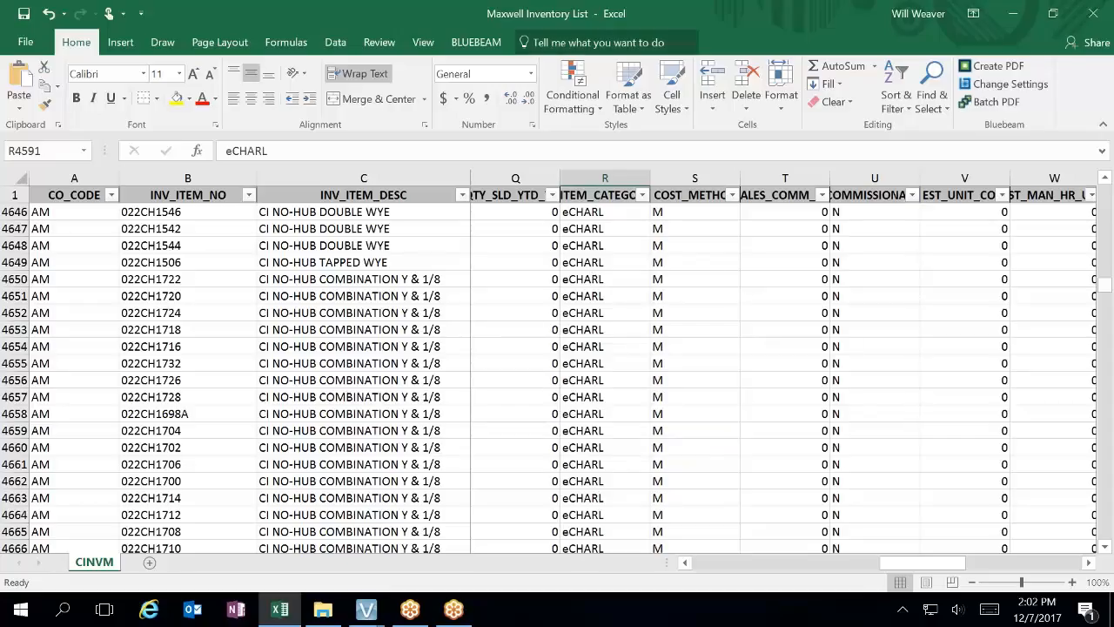
Step: Minimize the Excel inventory list, clear away the Field Properties and HQ Material Categories windows, and close Vista's main menu
click(1018, 12)
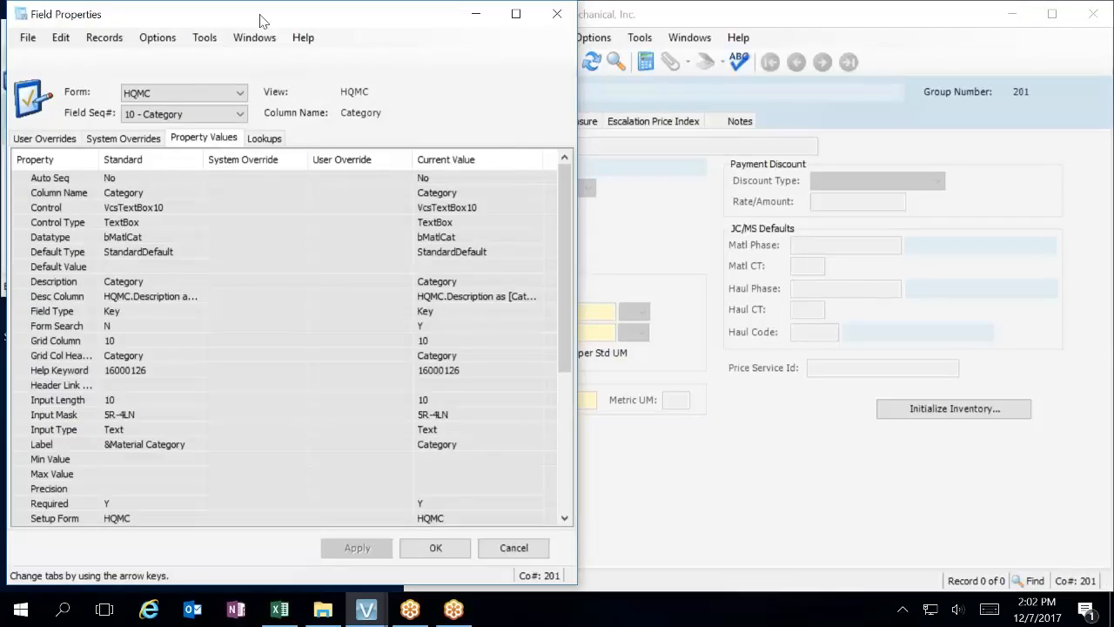
click(475, 14)
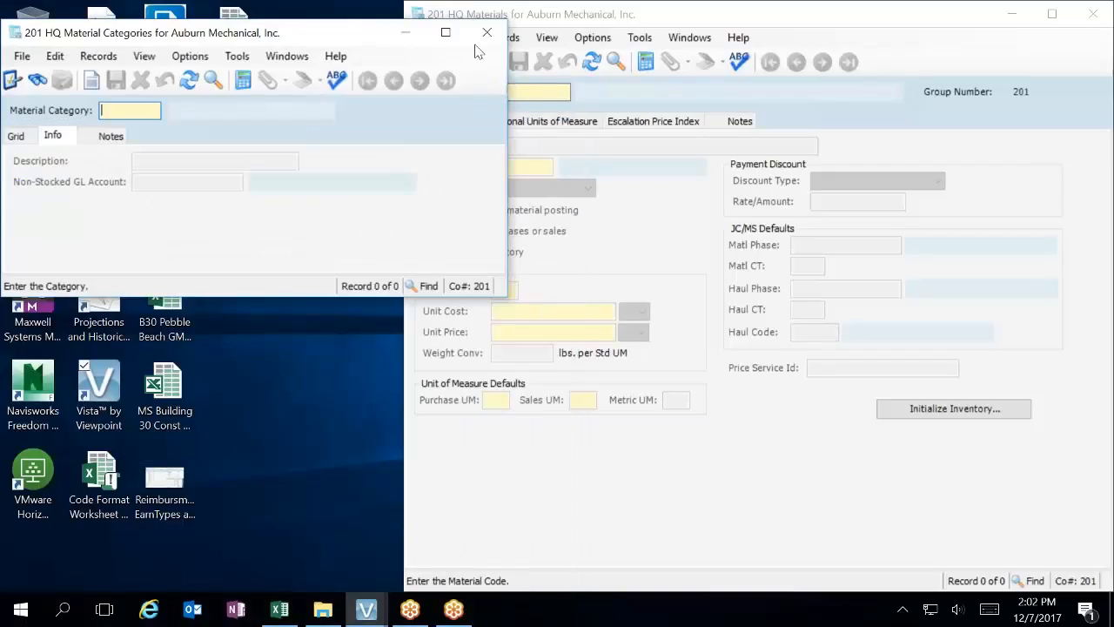
click(488, 32)
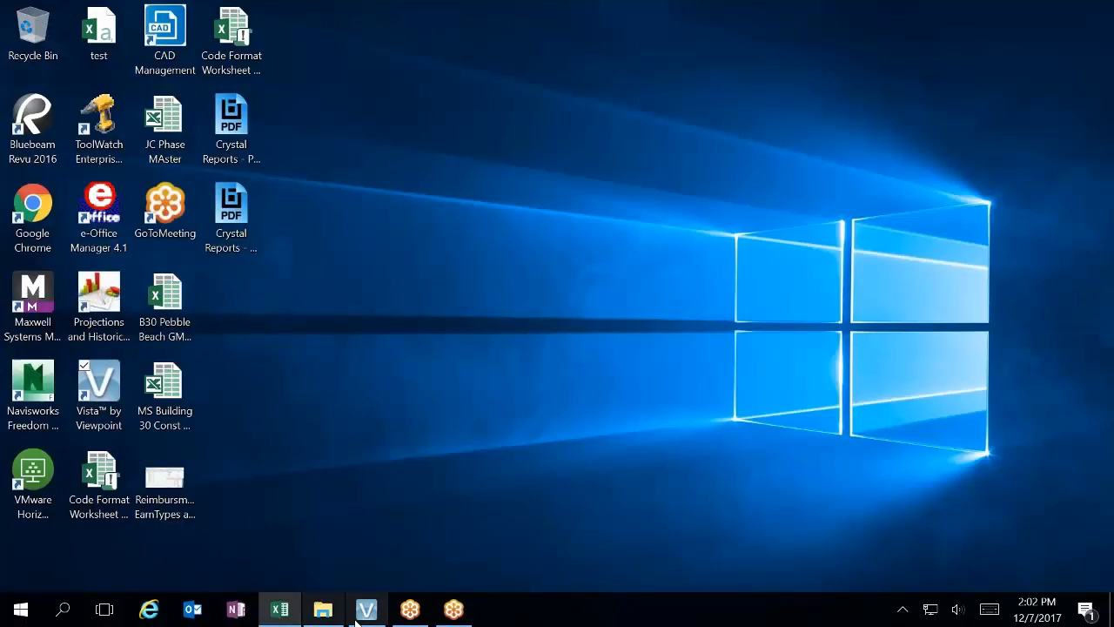
click(367, 609)
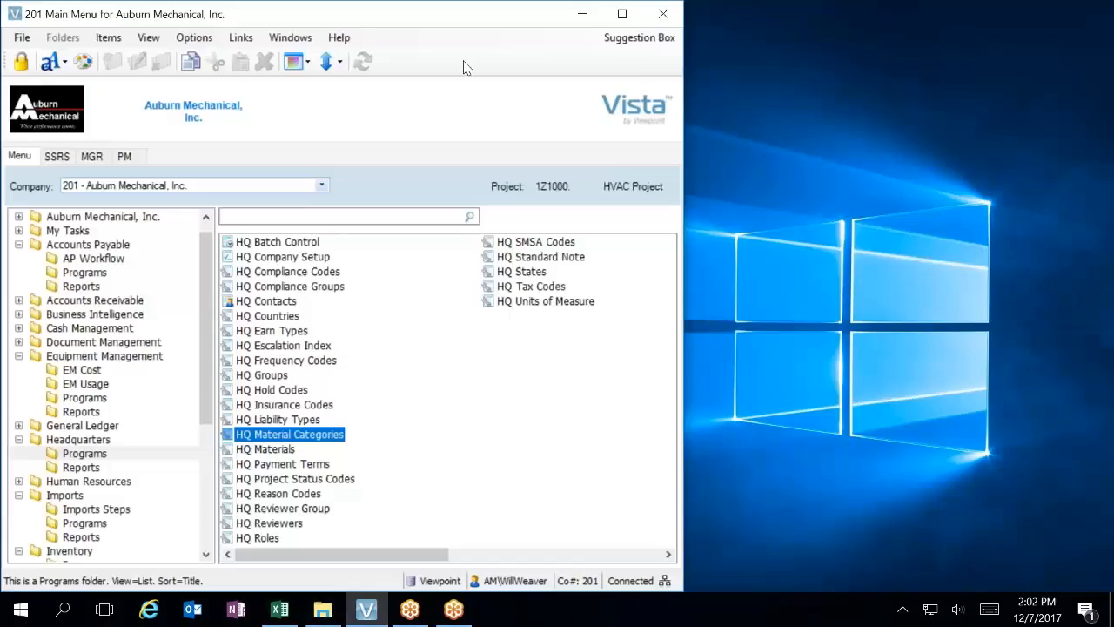
click(489, 15)
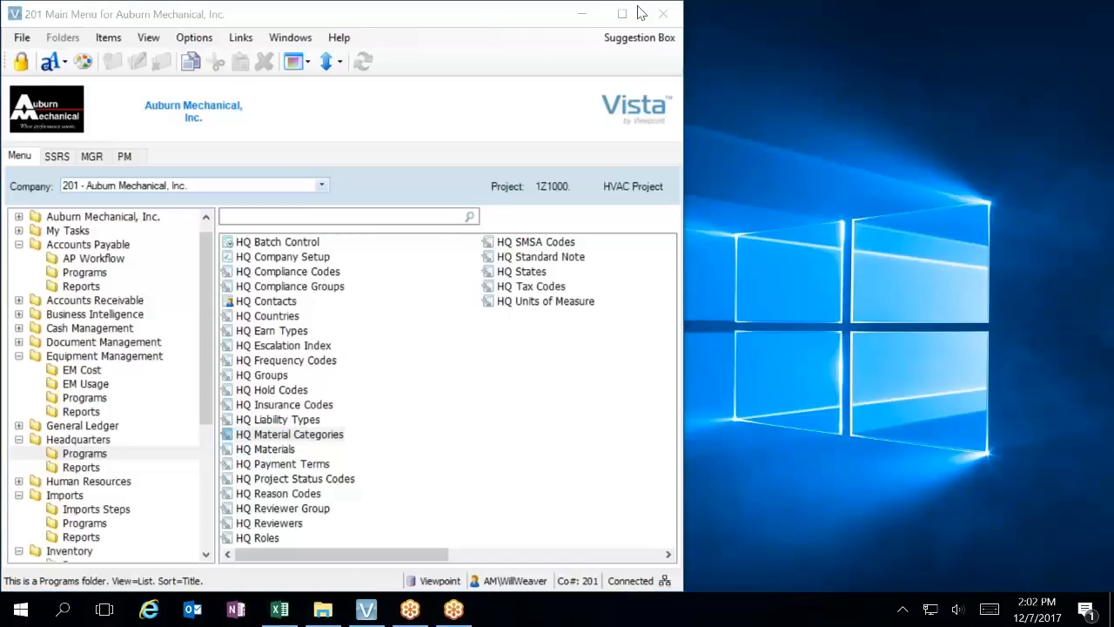
click(663, 14)
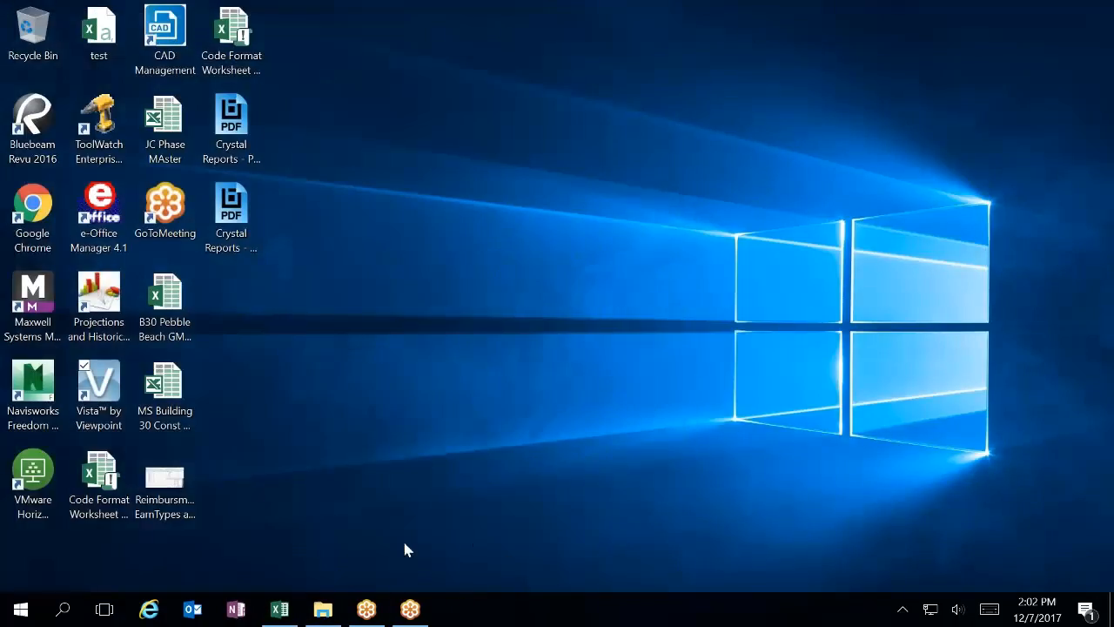
mouse_move(323, 610)
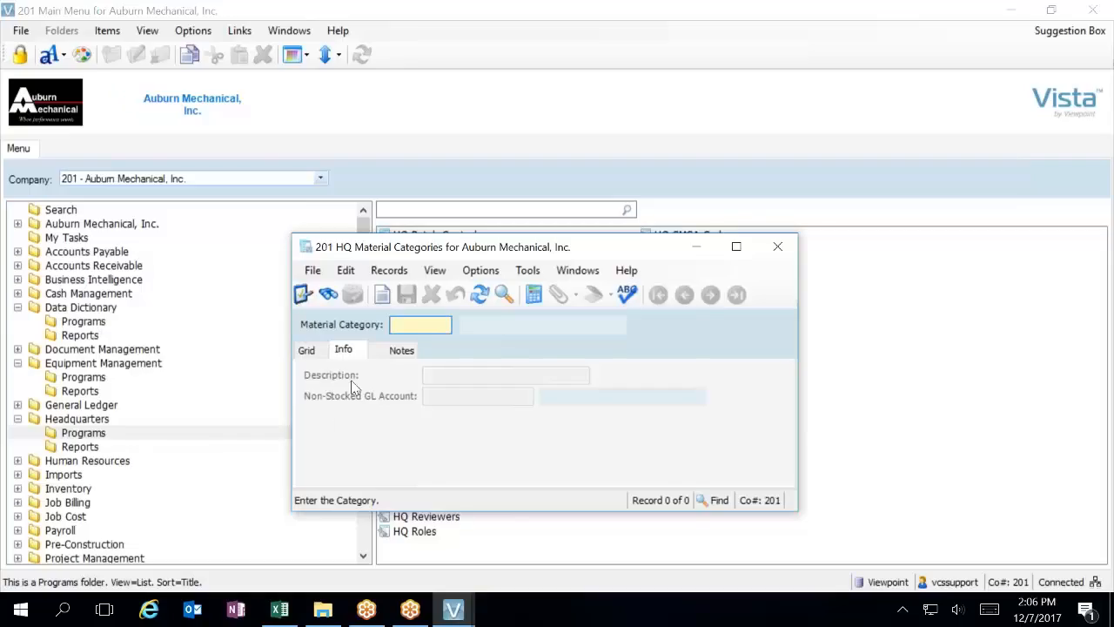
Step: Examine the property values of the Material Category field in Vista's HQ Material Categories form, including input length and mask, and close them
key(F3)
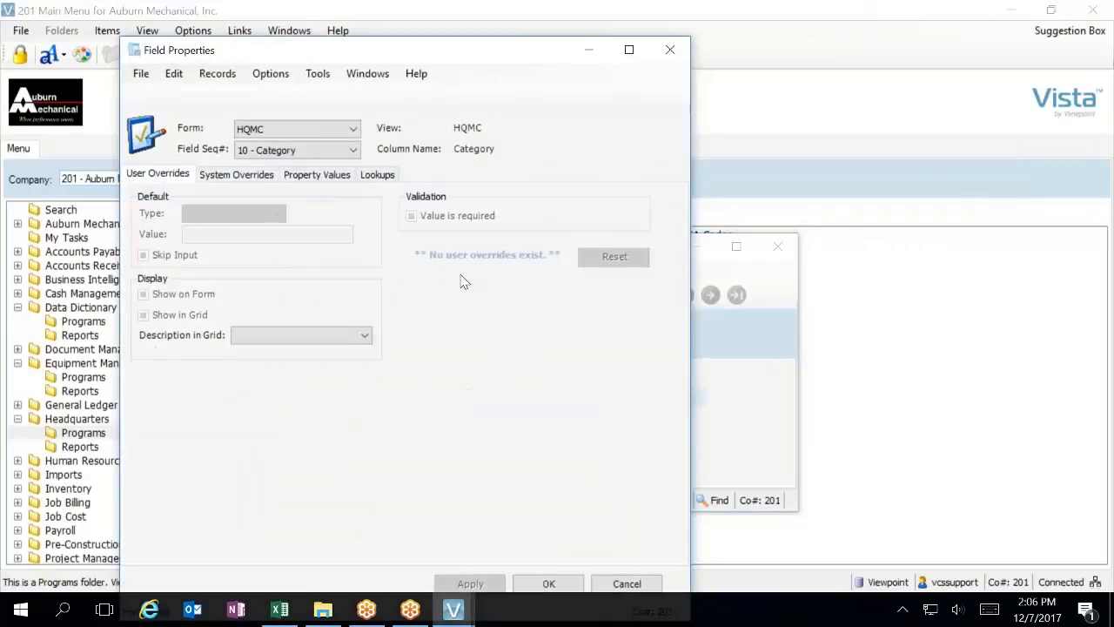
click(298, 177)
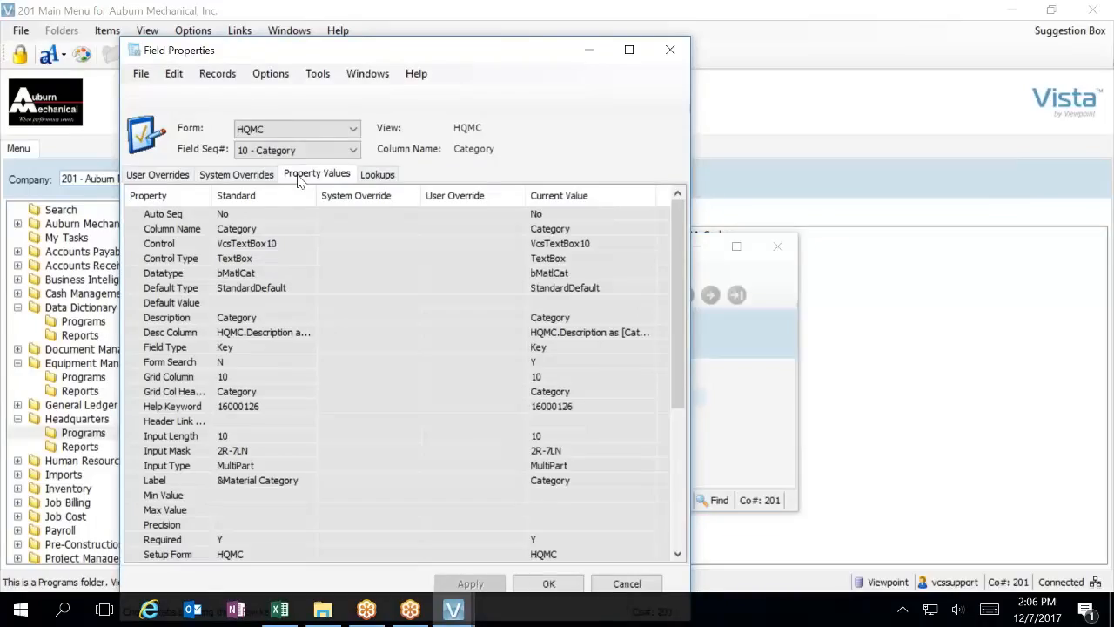
click(671, 53)
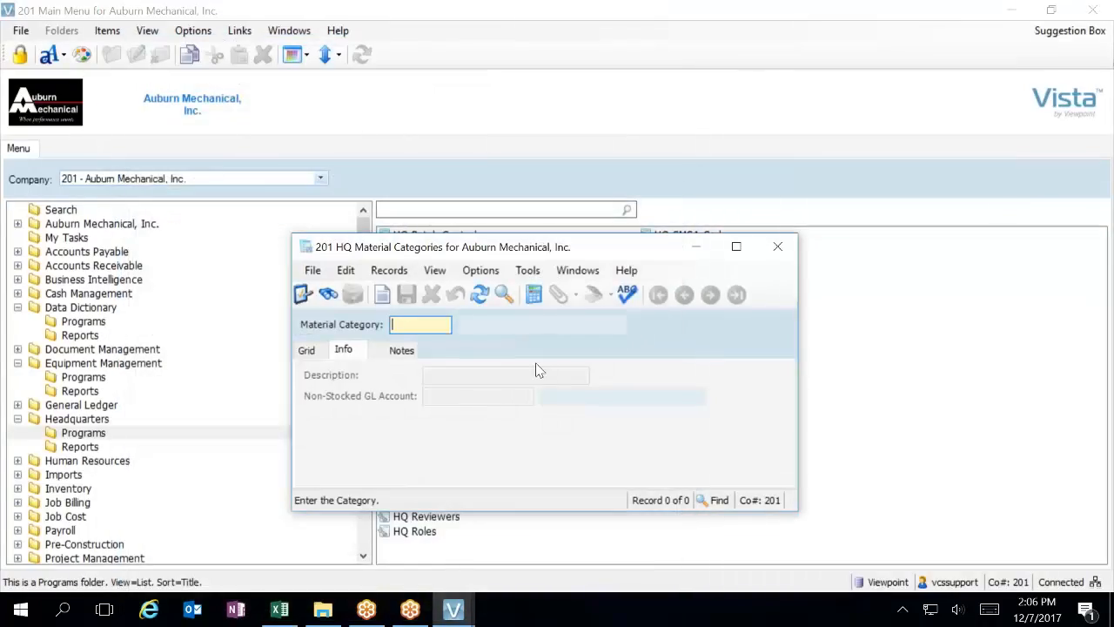
Step: Start a new material category record with the code PW-ELGA and move on to its description
text(PWELGA)
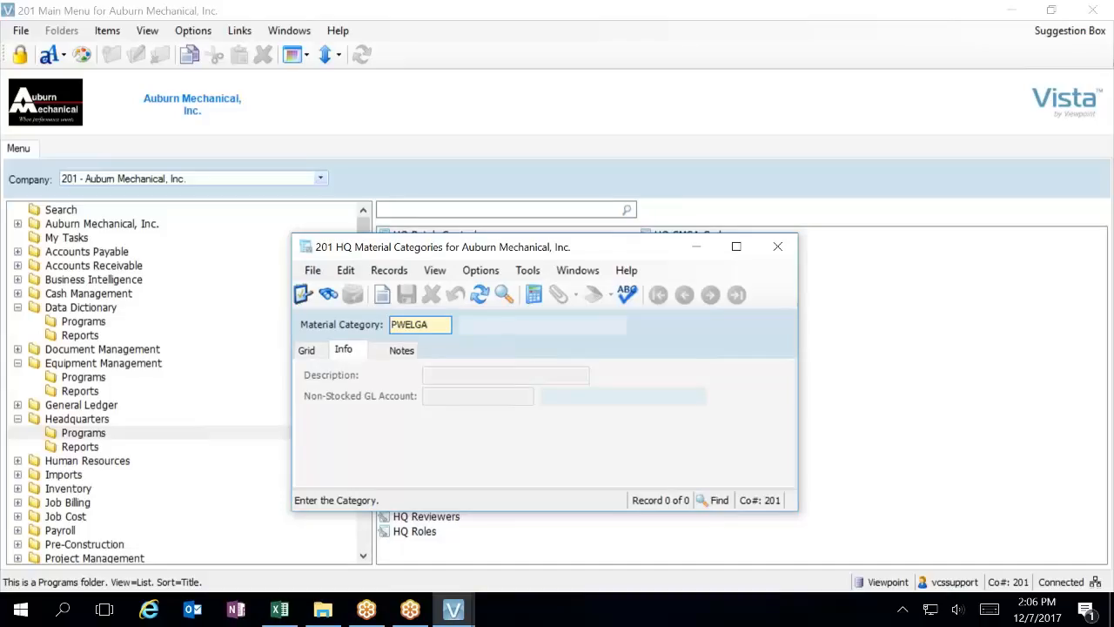
key(Tab)
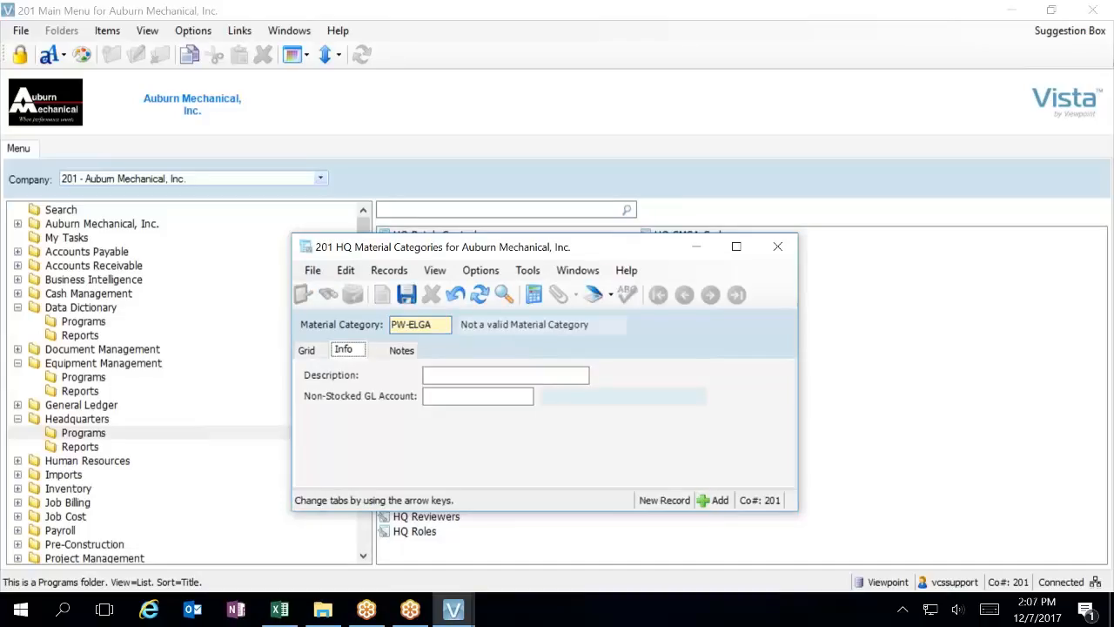
key(Tab)
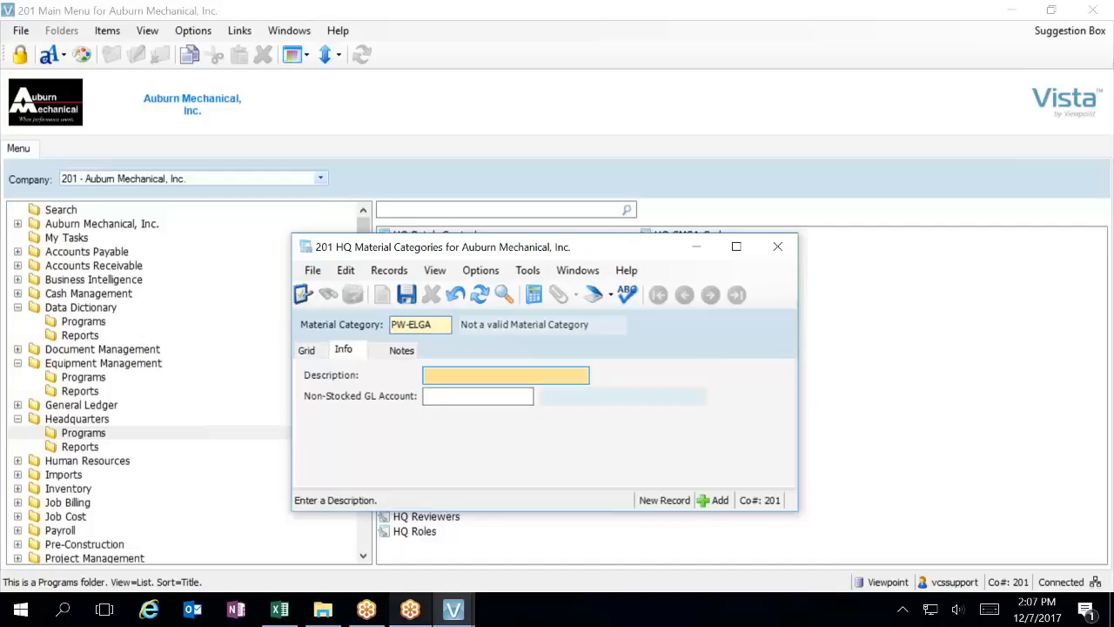
Step: Bring up the Maxwell Inventory List in Excel and place Vista's HQ Material Categories form over it, clear of the item descriptions
mouse_move(370, 614)
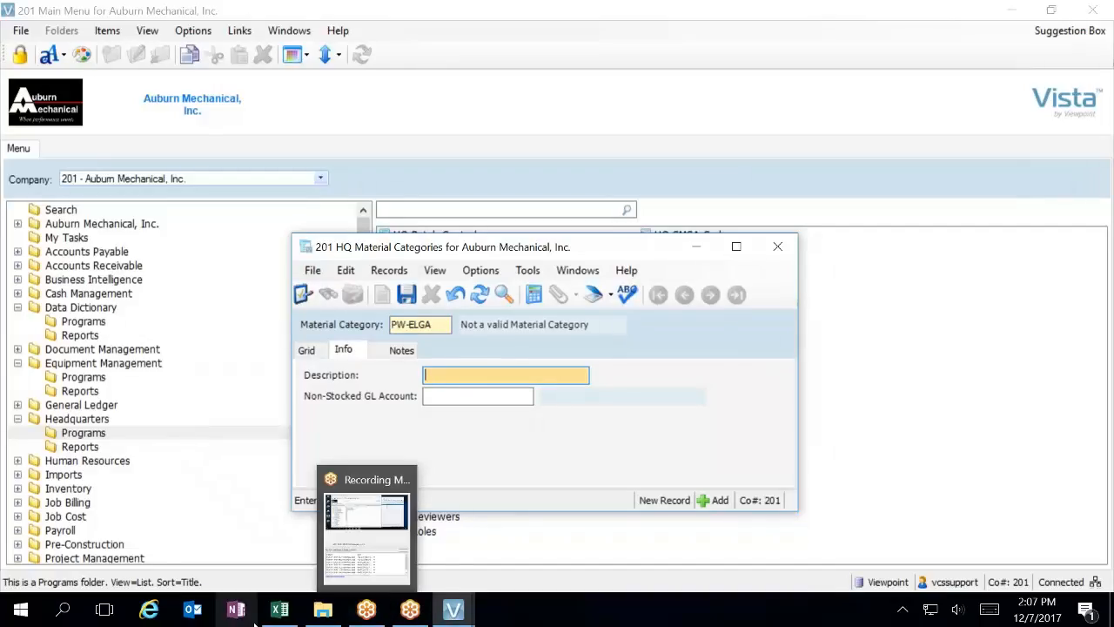
click(281, 609)
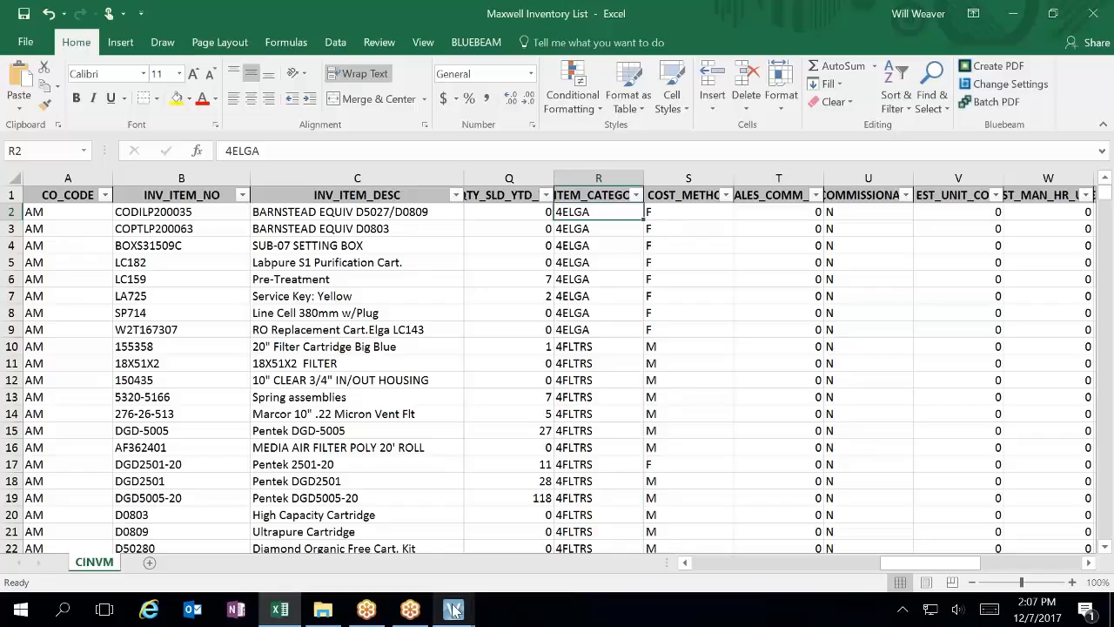
mouse_move(455, 610)
click(495, 561)
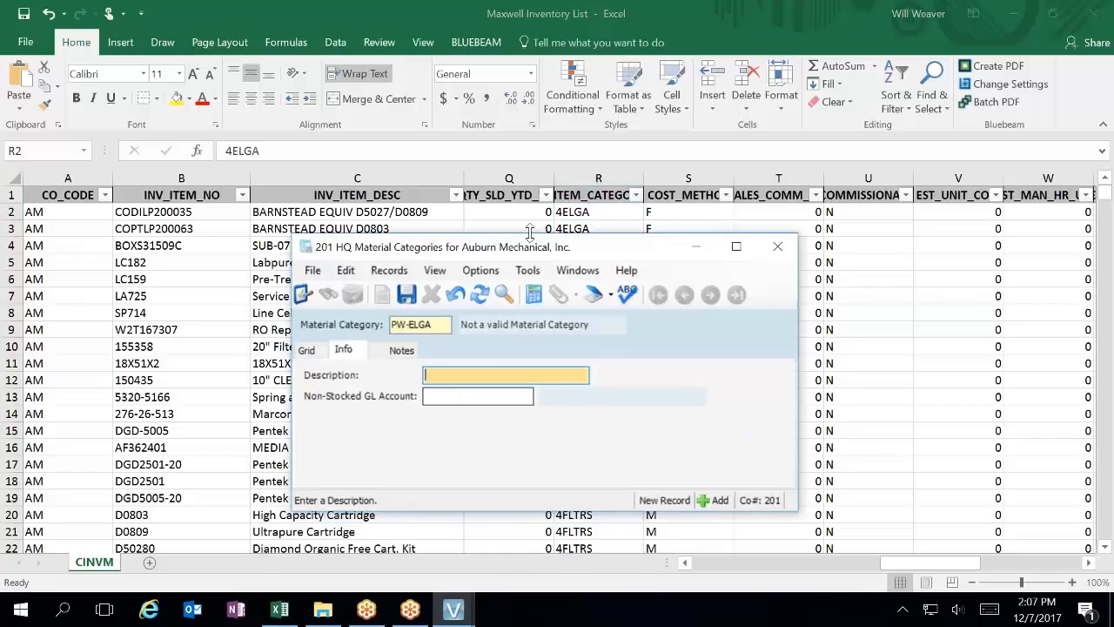
drag(531, 252, 523, 256)
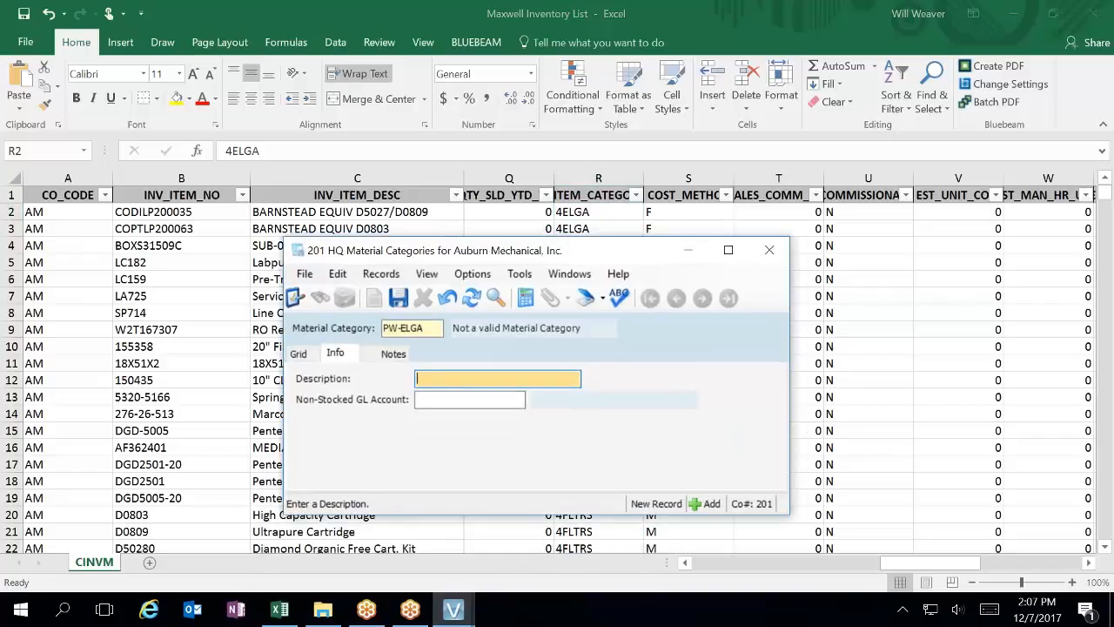
drag(436, 256, 644, 265)
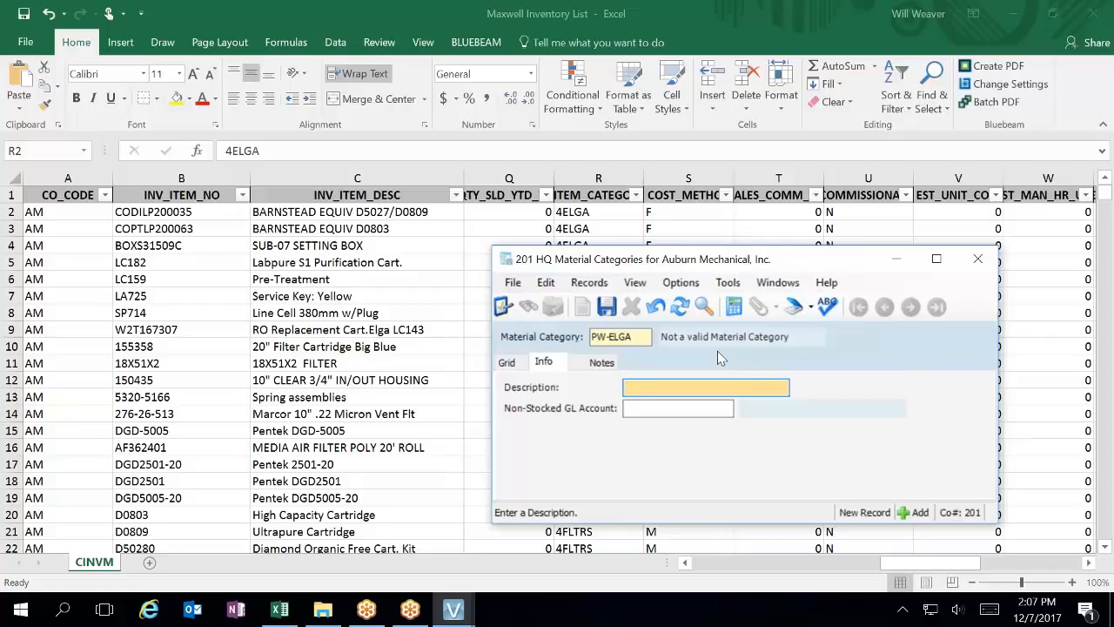
Step: Enter Barnstead Equiv D5027/D0809 as the PW-ELGA category's description and save the record
text(Barnstead)
text(Equiv D5027/D0809)
key(Tab)
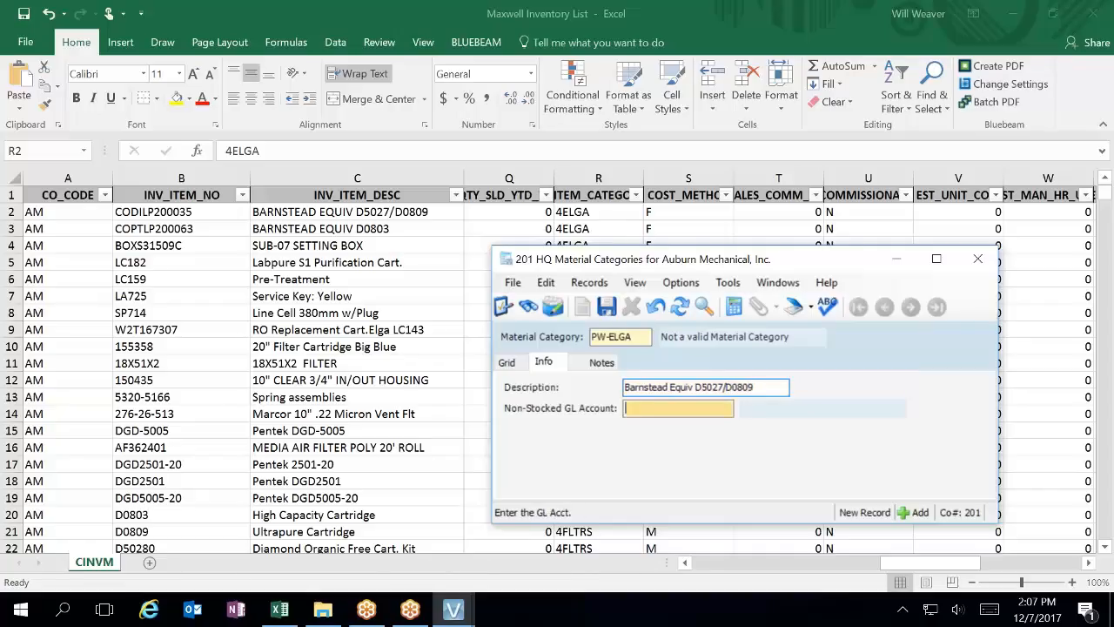
click(606, 307)
Step: Replace the PW-ELGA category's description with ELGA in the form's grid view and save the change
click(506, 362)
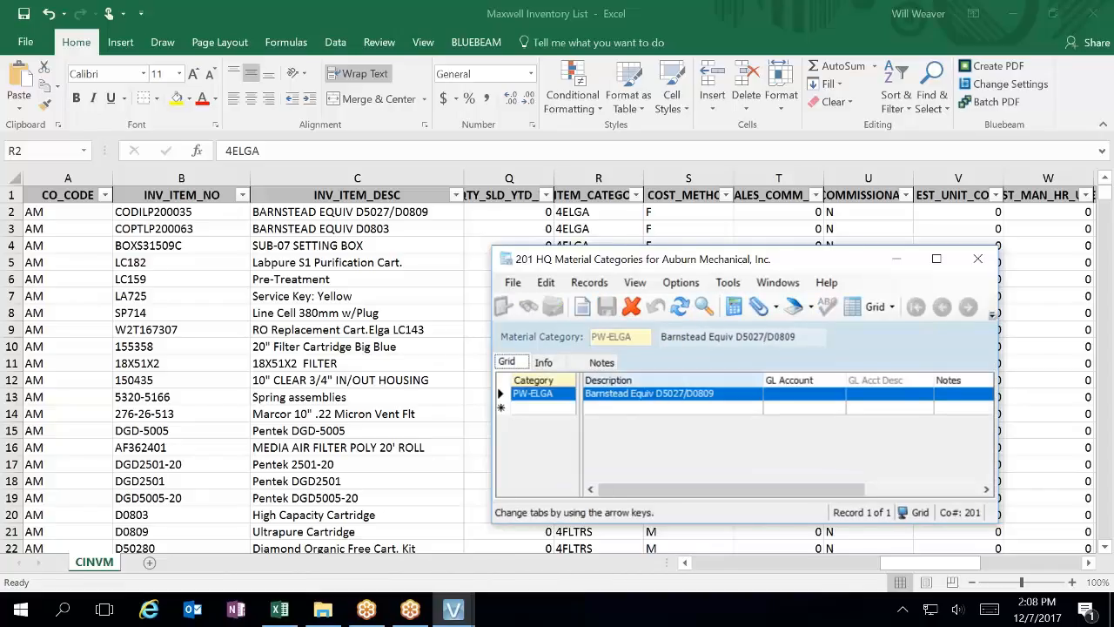
click(673, 397)
click(673, 396)
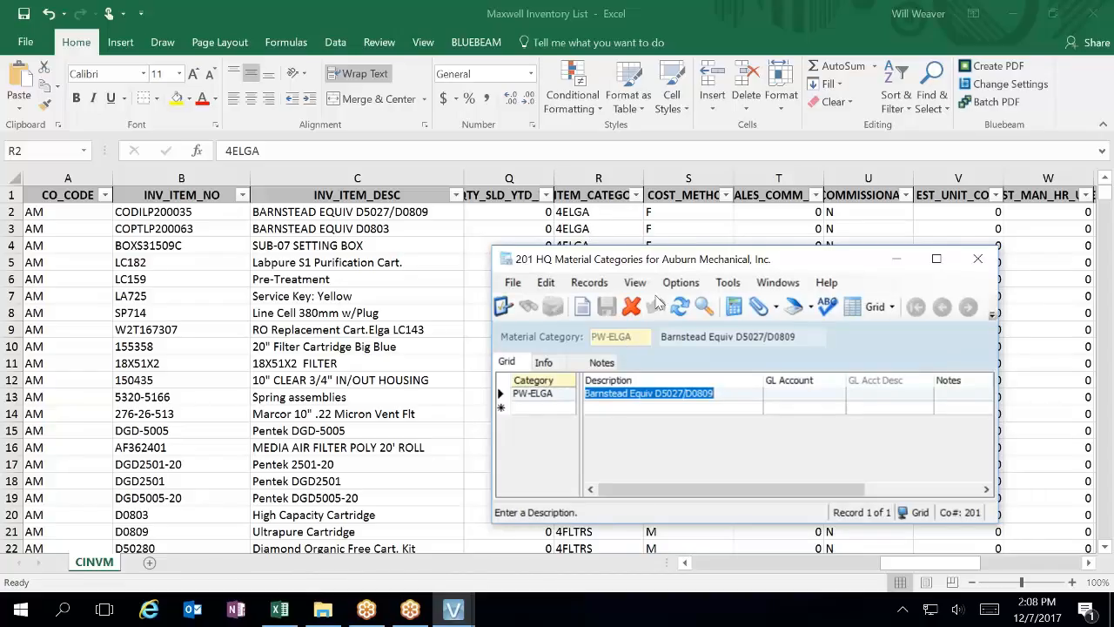
drag(672, 263, 350, 376)
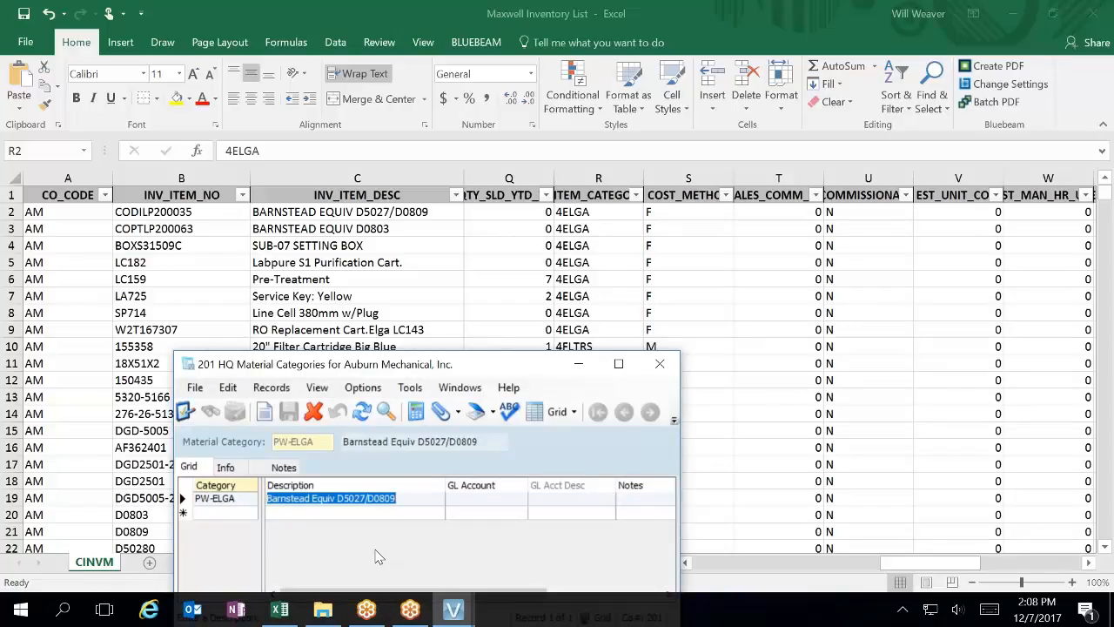
text(E)
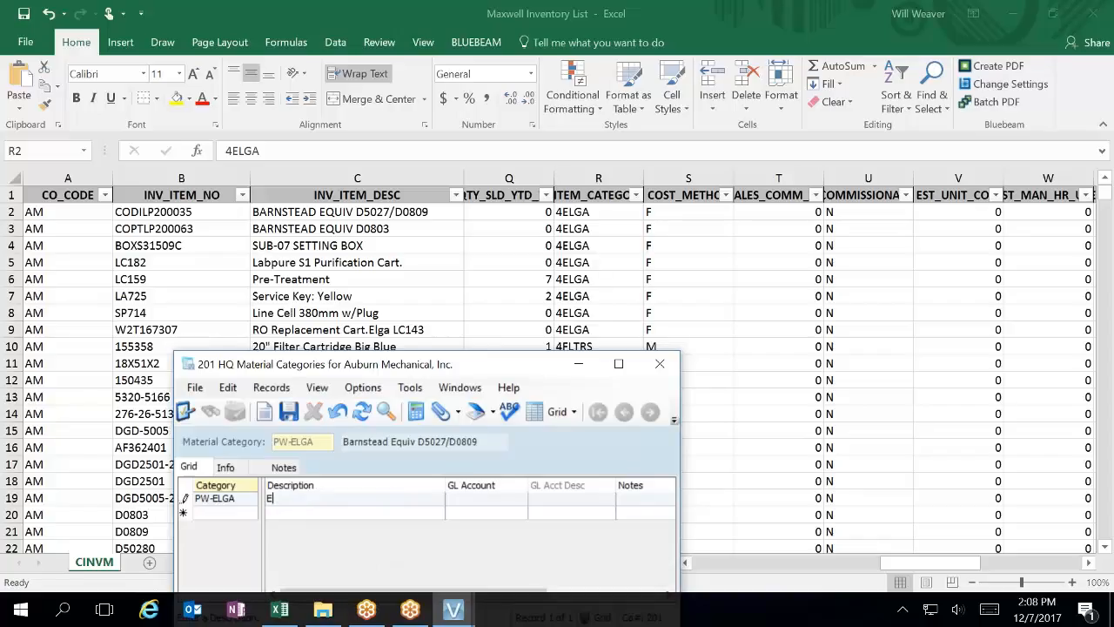
text(LGA)
click(288, 411)
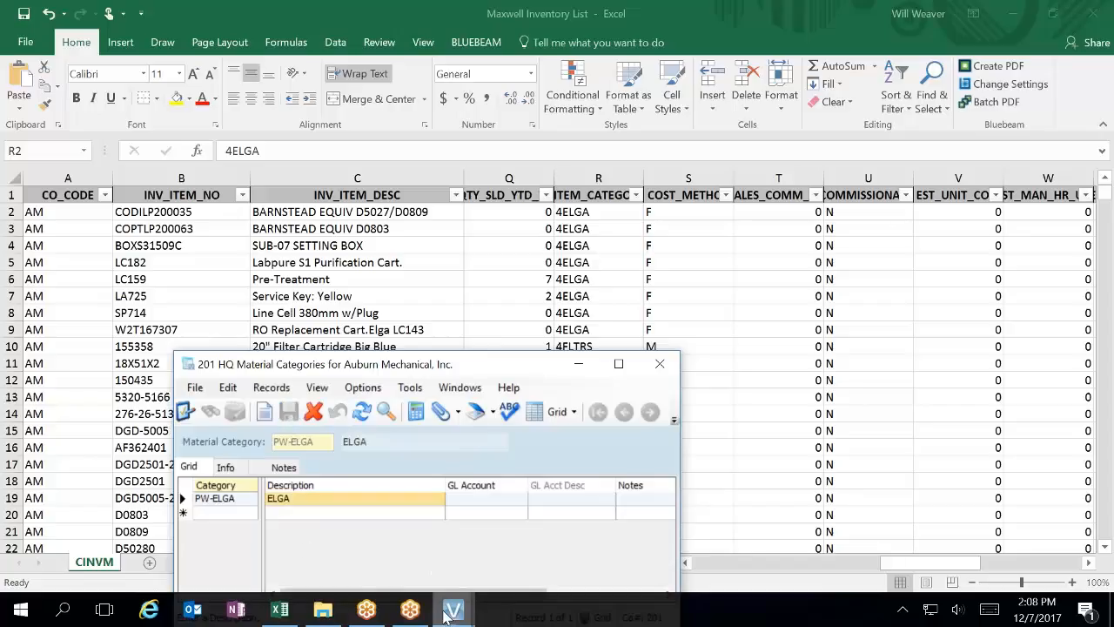
Step: Open the HQ Materials form from Vista's main menu and move its window aside
mouse_move(449, 611)
click(360, 544)
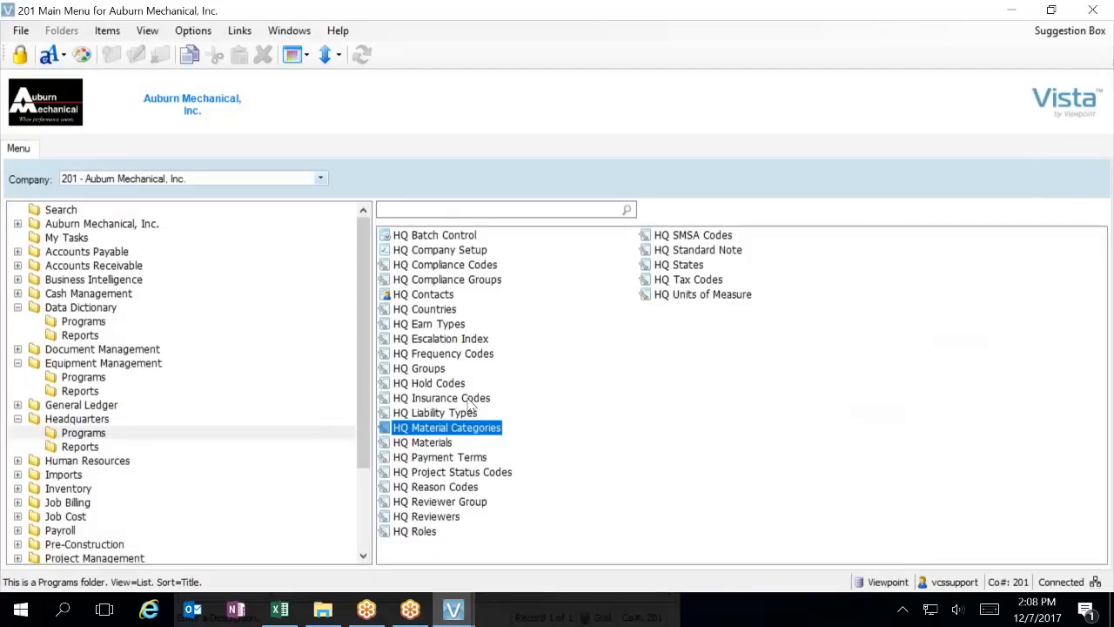
click(431, 444)
double_click(432, 446)
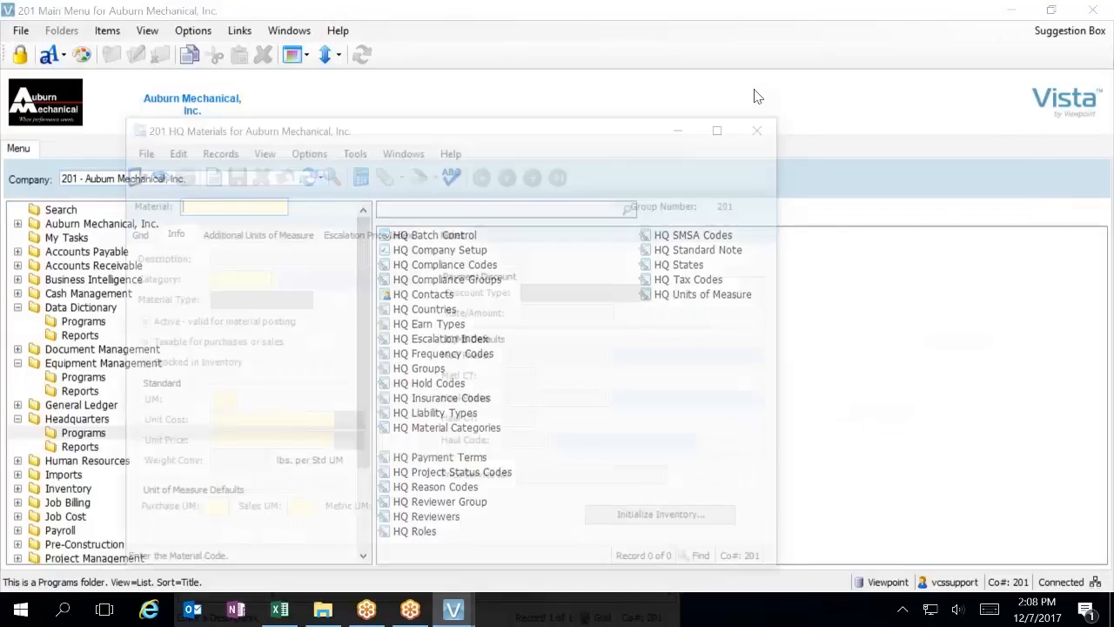
drag(523, 144, 747, 129)
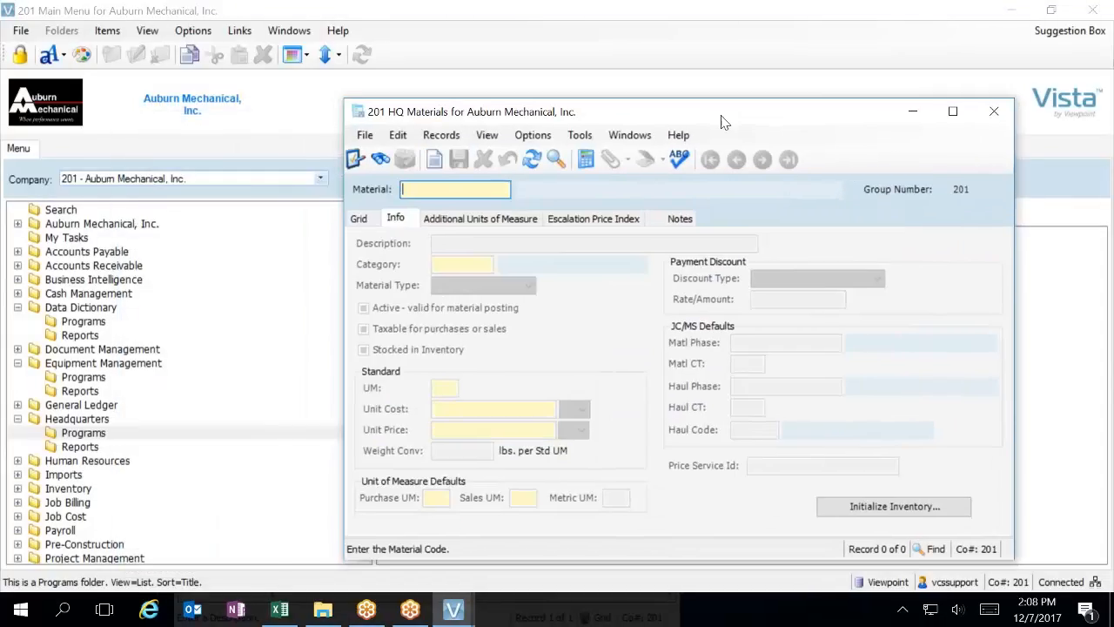
Step: Switch to the Excel inventory list and place Vista's HQ Materials form over it, below the first rows of item data
click(281, 610)
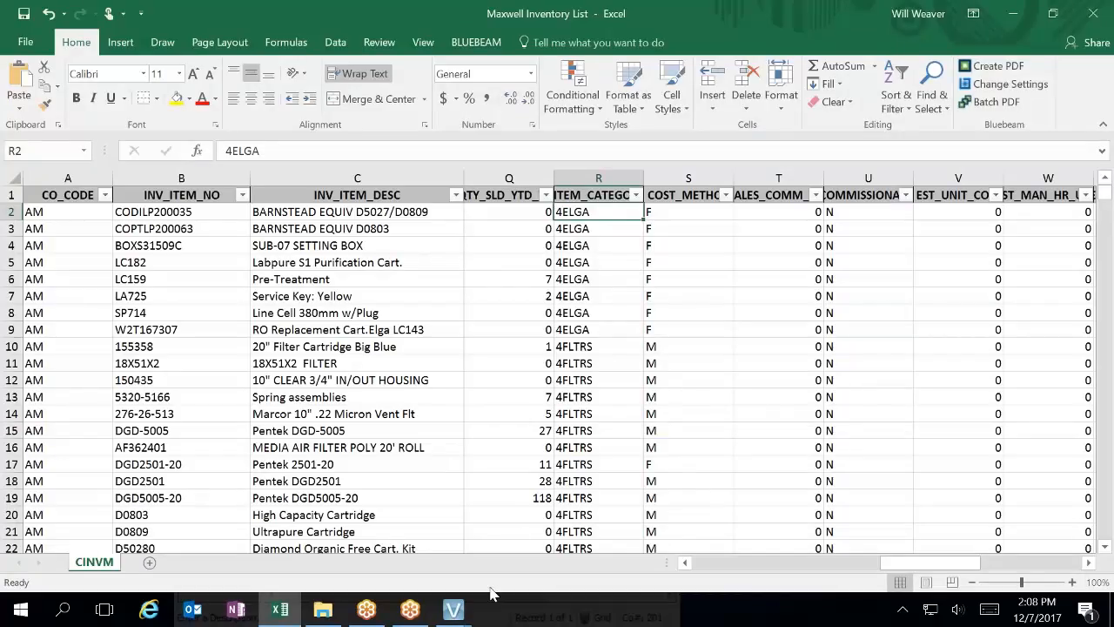
click(453, 609)
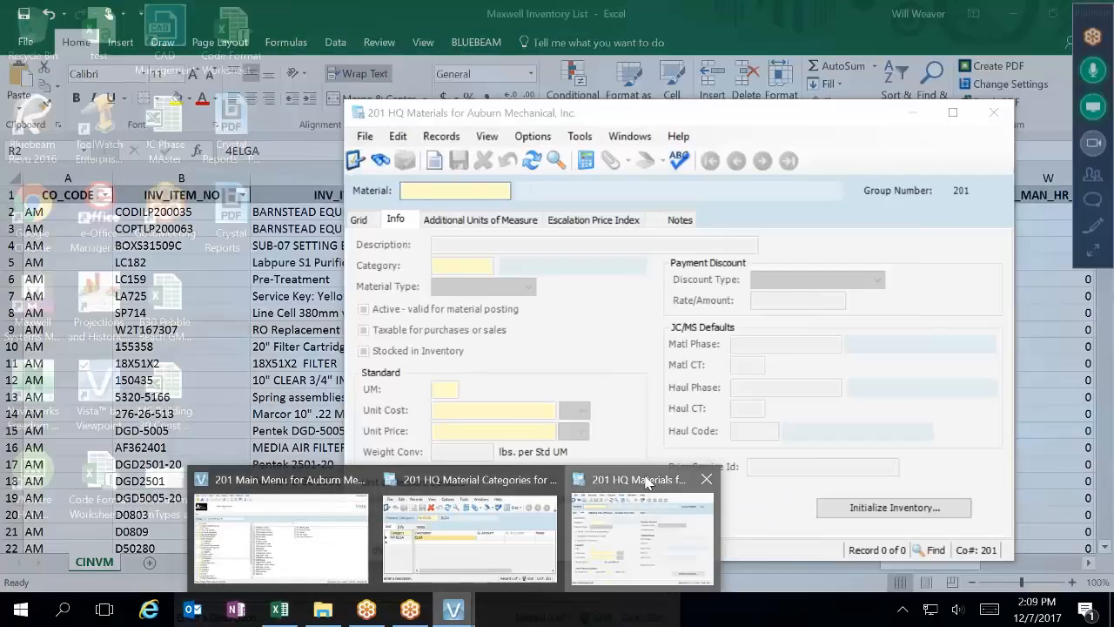
click(645, 483)
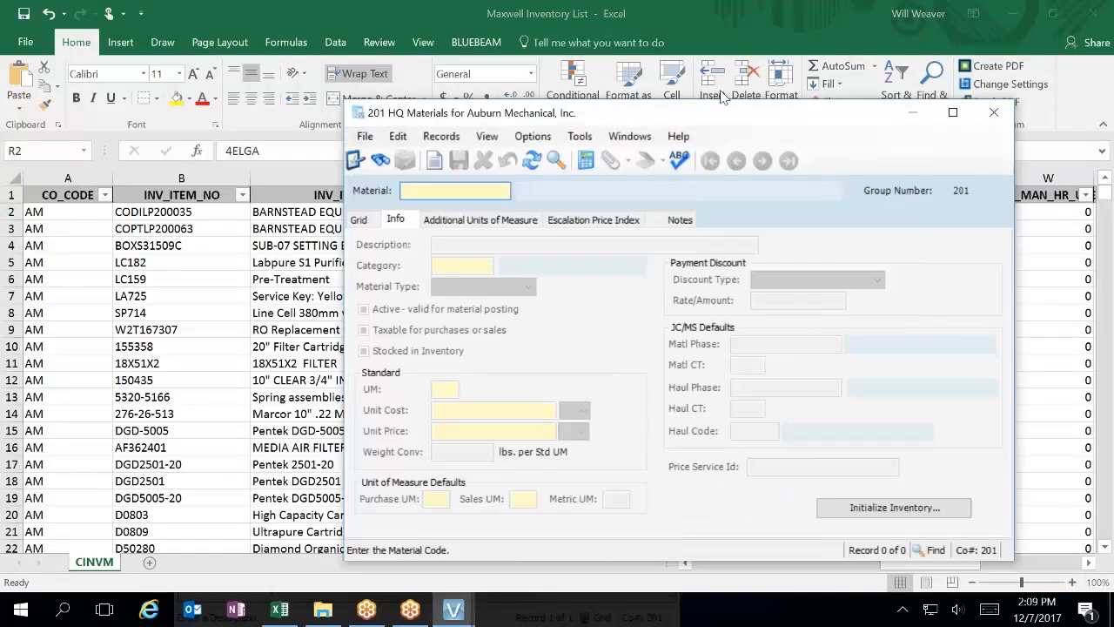
drag(721, 102, 684, 202)
Step: Copy the item number text CODILP200035 from cell B2 of the inventory list and switch back to Vista's HQ Materials form
click(161, 214)
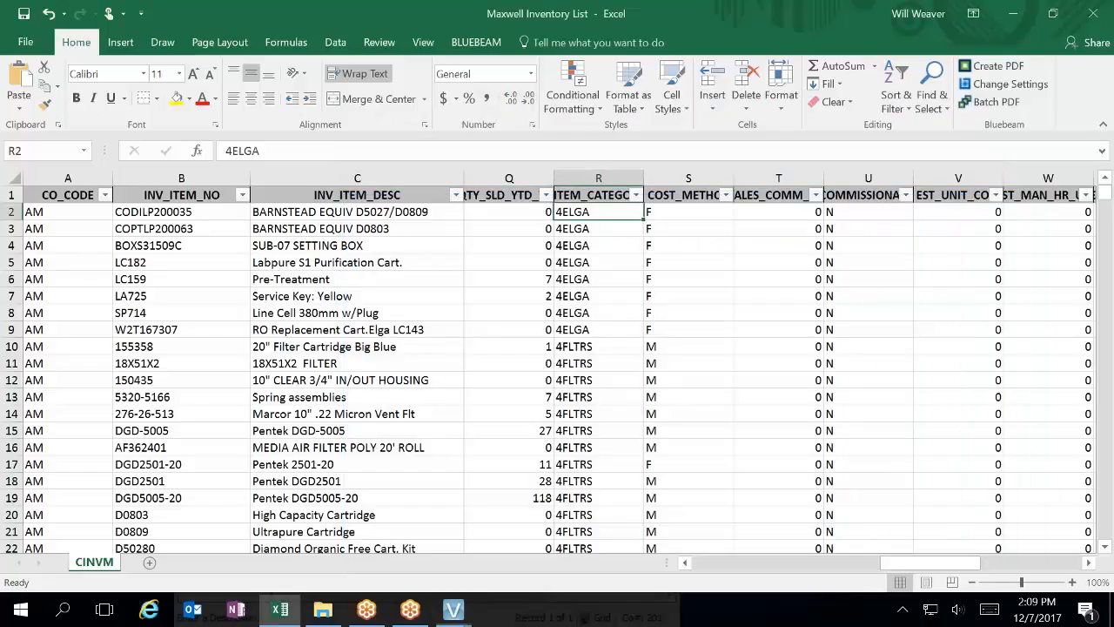
click(178, 212)
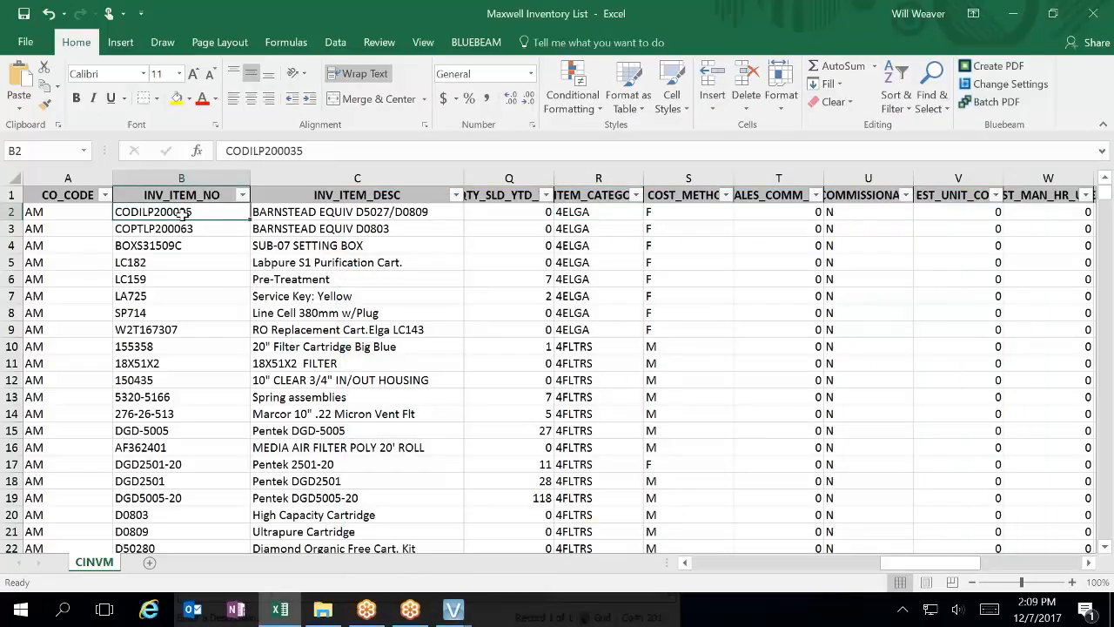
key(ctrl+c)
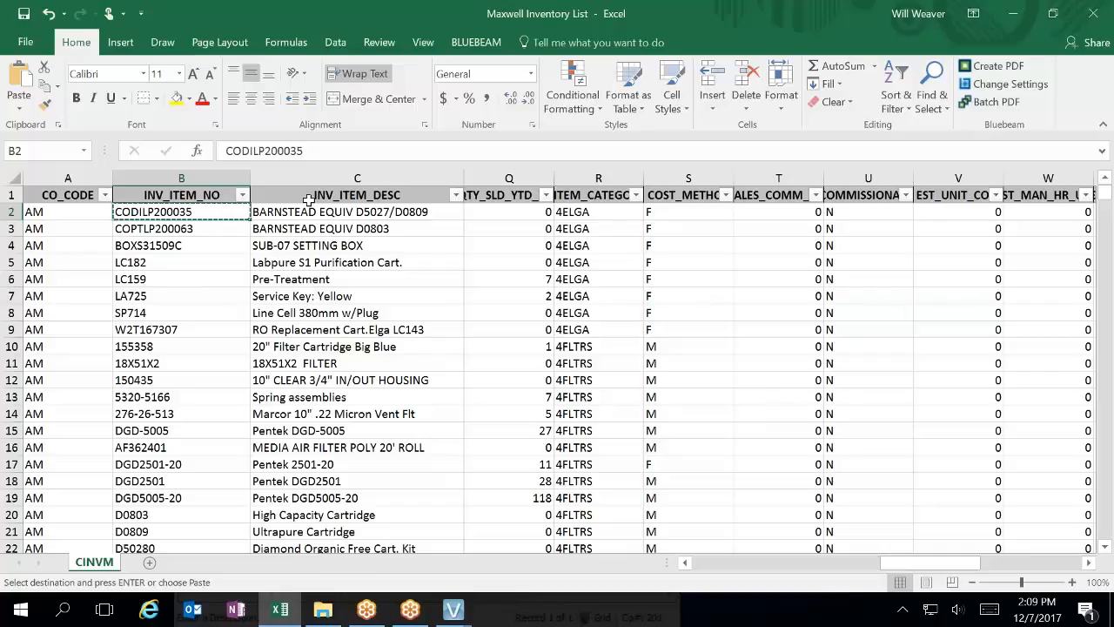
click(305, 151)
drag(148, 238, 218, 162)
double_click(219, 159)
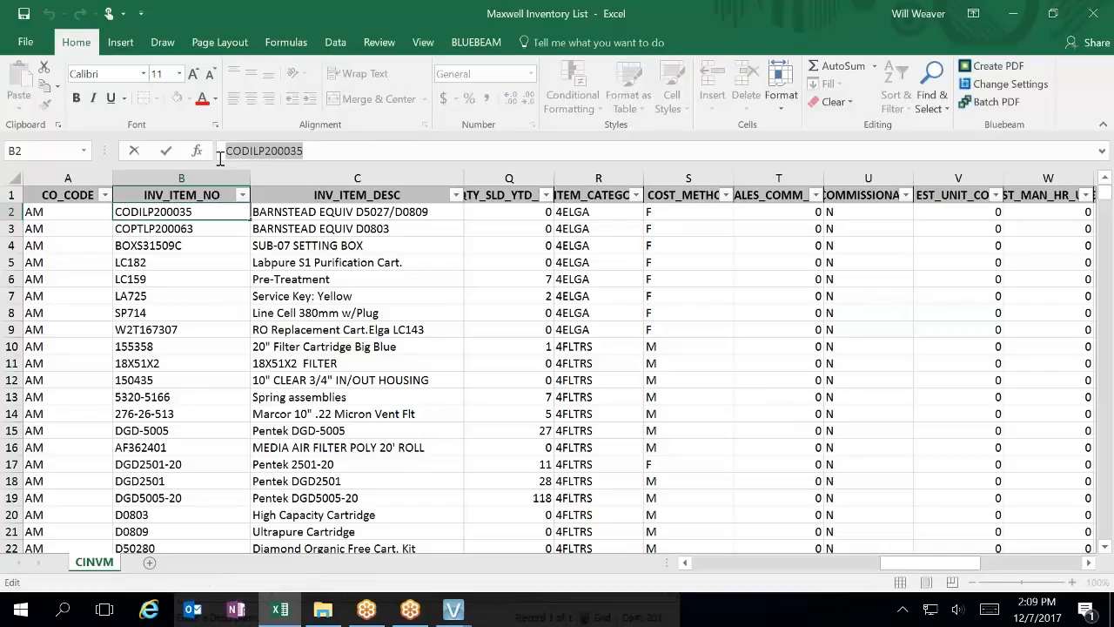
key(ctrl+c)
click(451, 609)
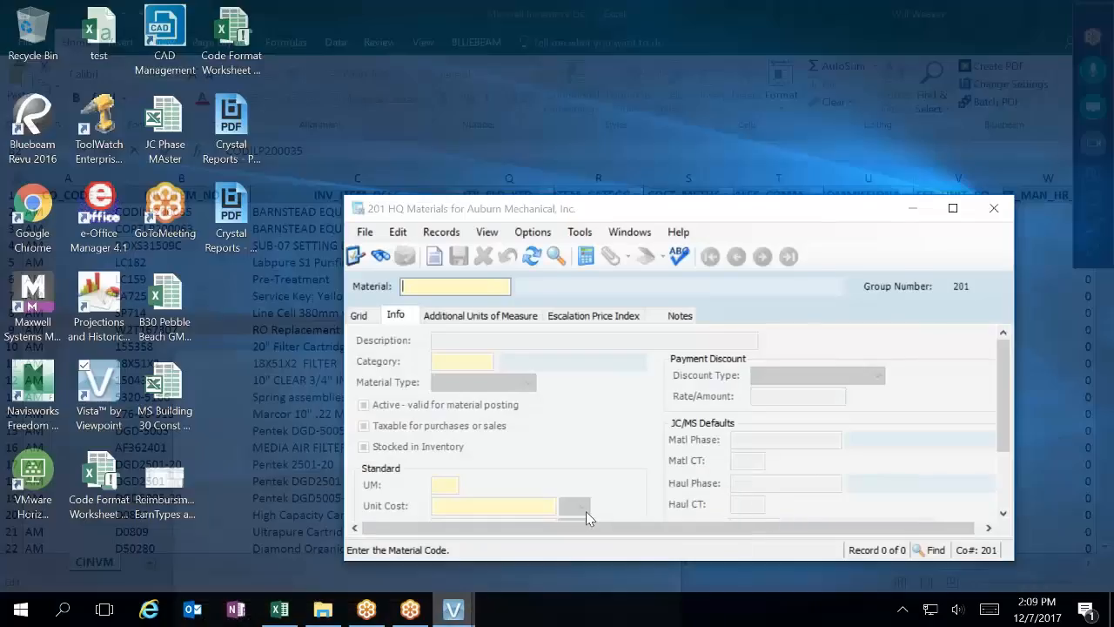
Step: Enter the copied item number CODILP200035 as the material code of a new HQ Materials record
click(587, 517)
key(ctrl+v)
key(Tab)
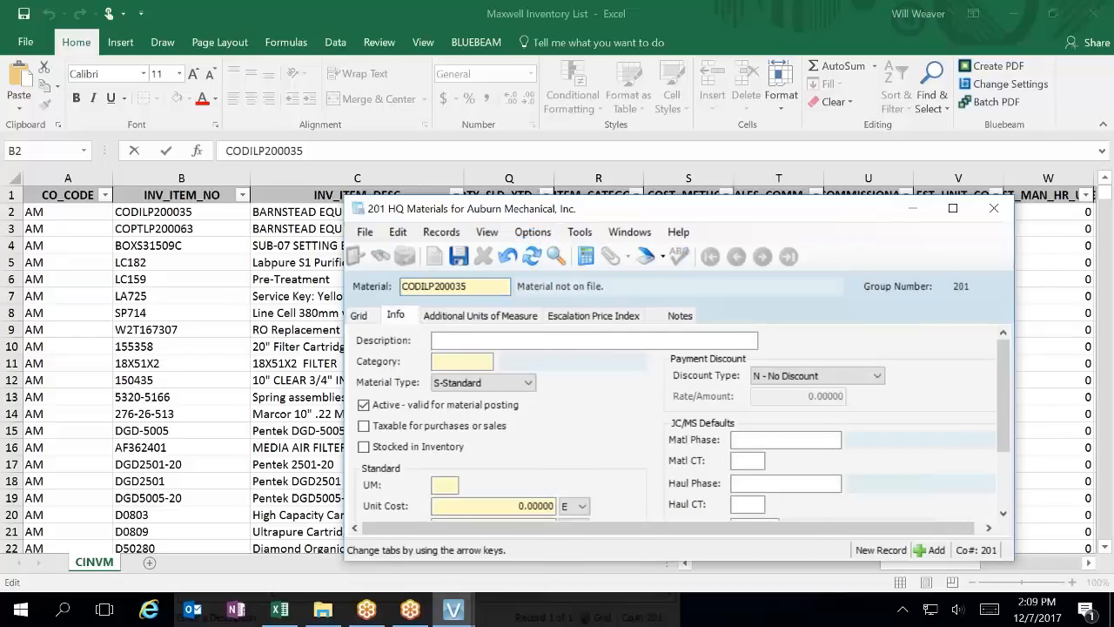
Step: Copy the description BARNSTEAD EQUIV D5027/D0809 from cell C2 of the Excel inventory list into the new material's description in Vista
click(316, 211)
click(406, 151)
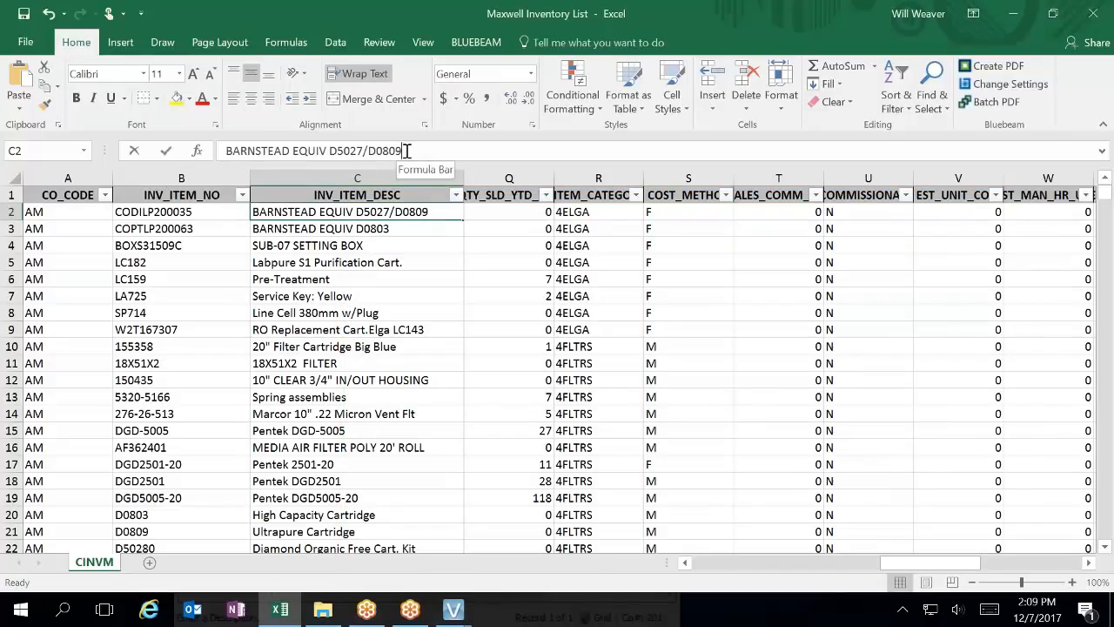
drag(189, 160, 202, 137)
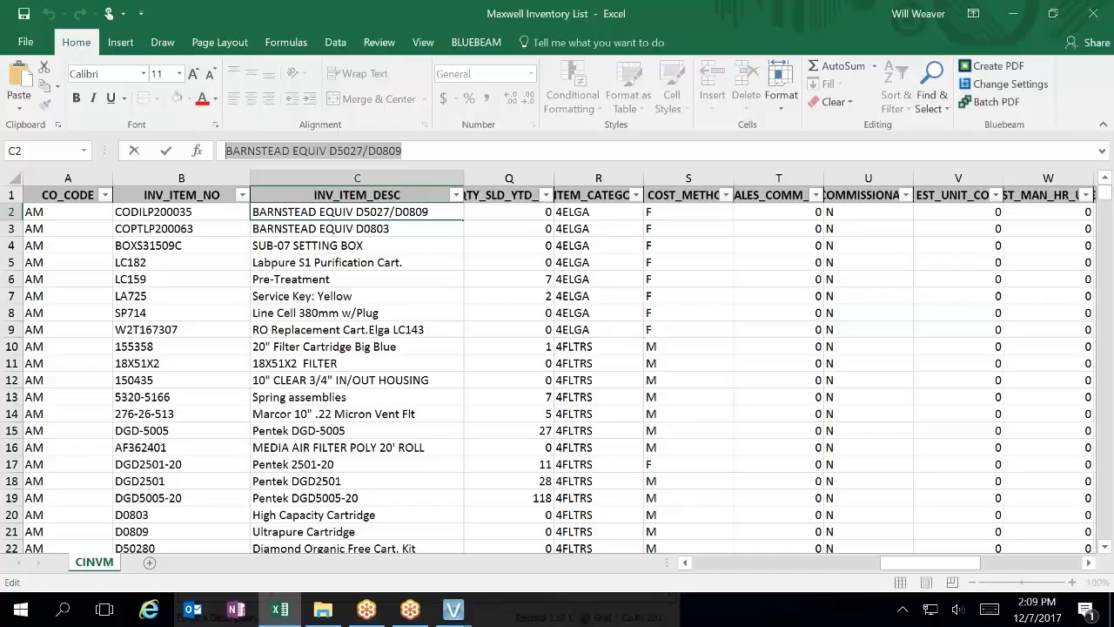
click(454, 609)
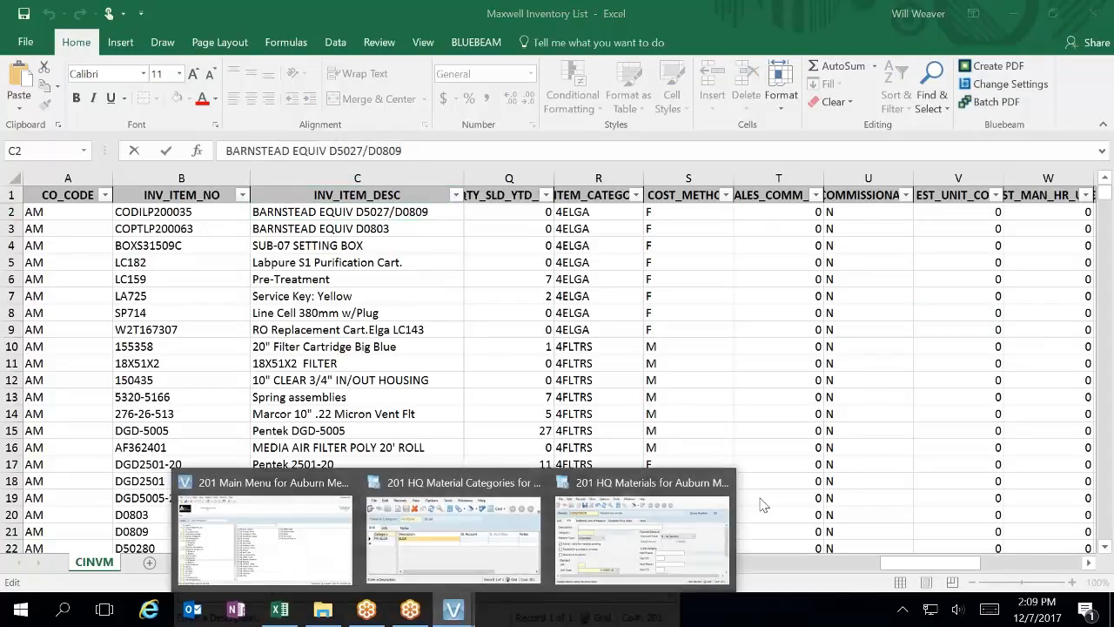
click(627, 535)
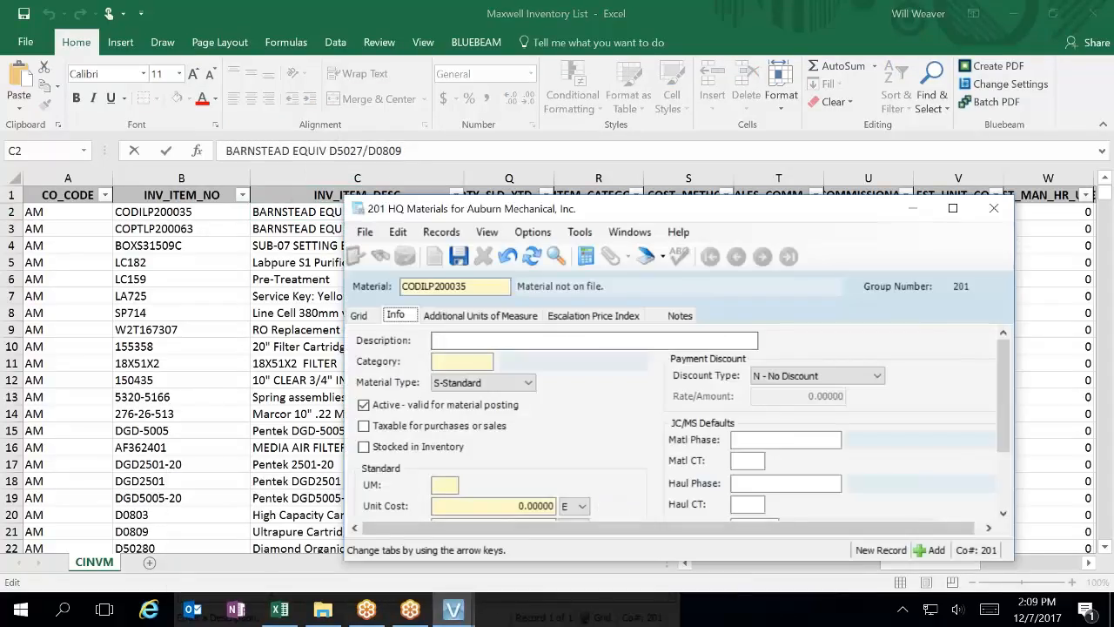
click(488, 342)
key(ctrl+v)
key(Tab)
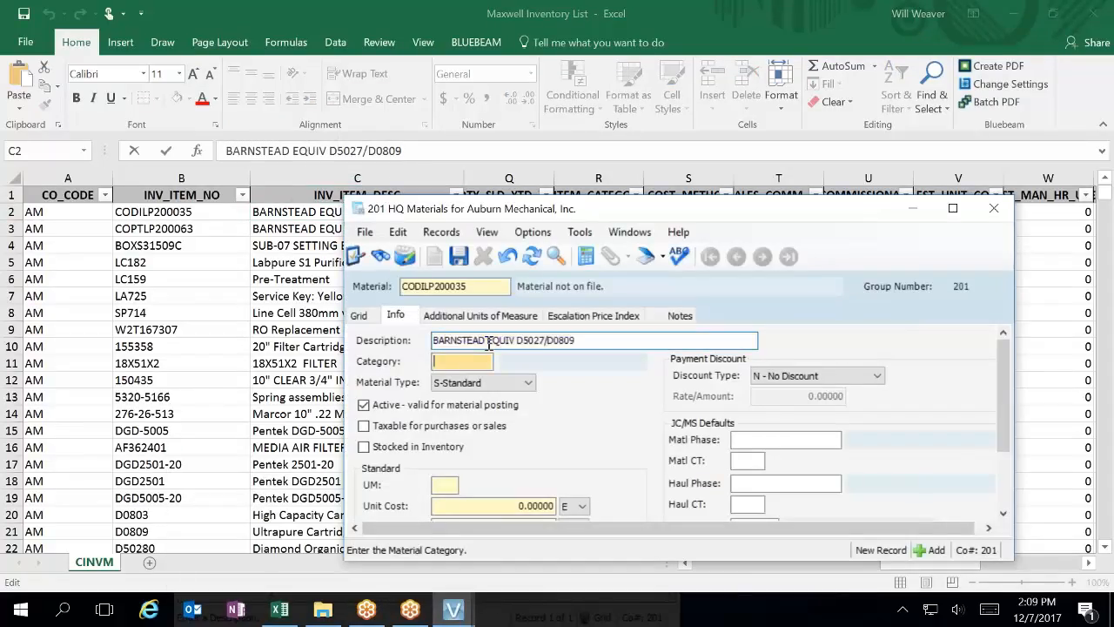
Step: Assign category PW-ELGA from the category lookup and mark the material as taxable for purchases or sales and stocked in inventory
key(F4)
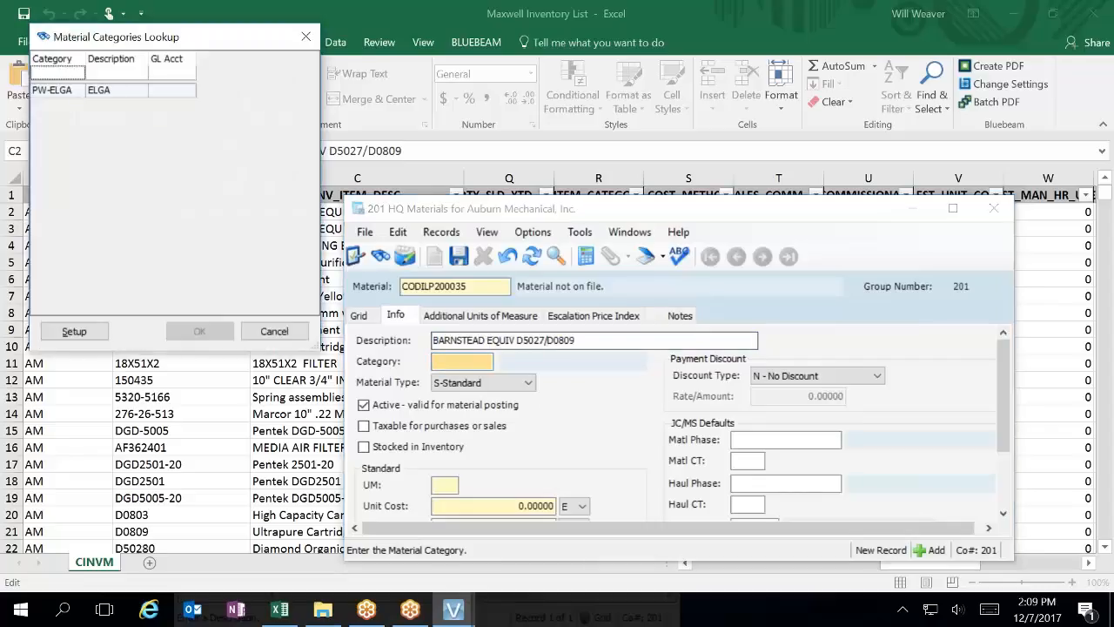
double_click(75, 94)
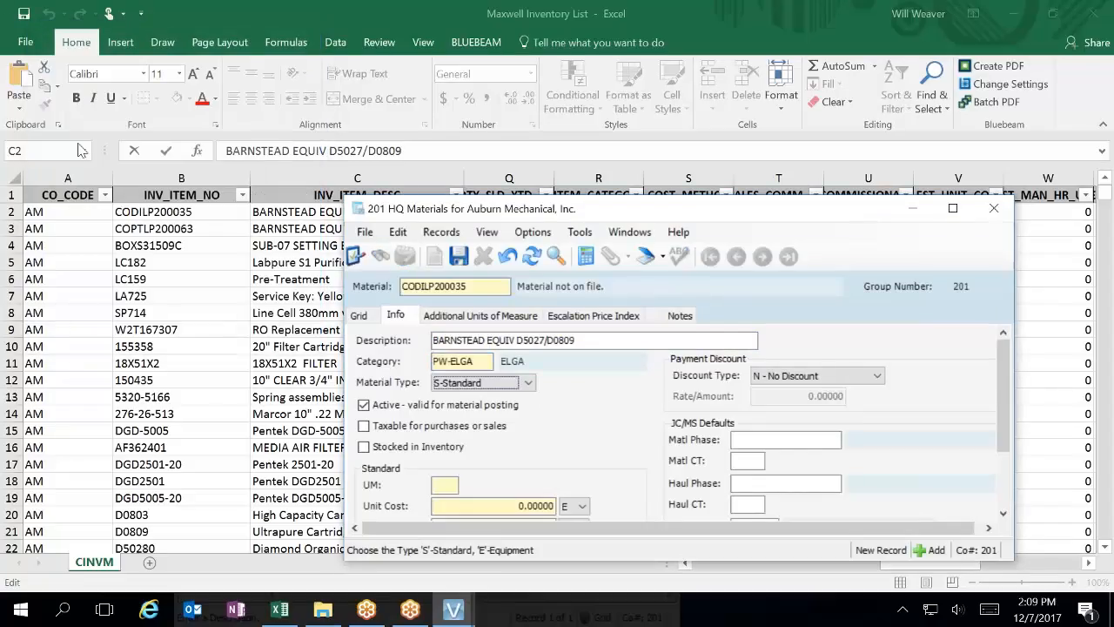
click(400, 430)
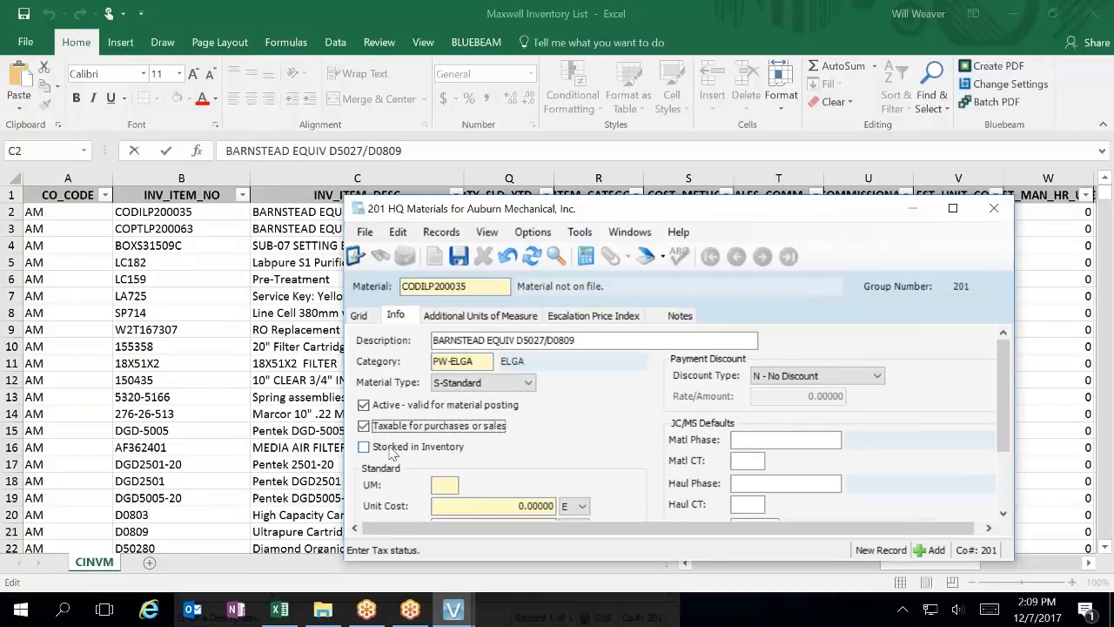
click(393, 450)
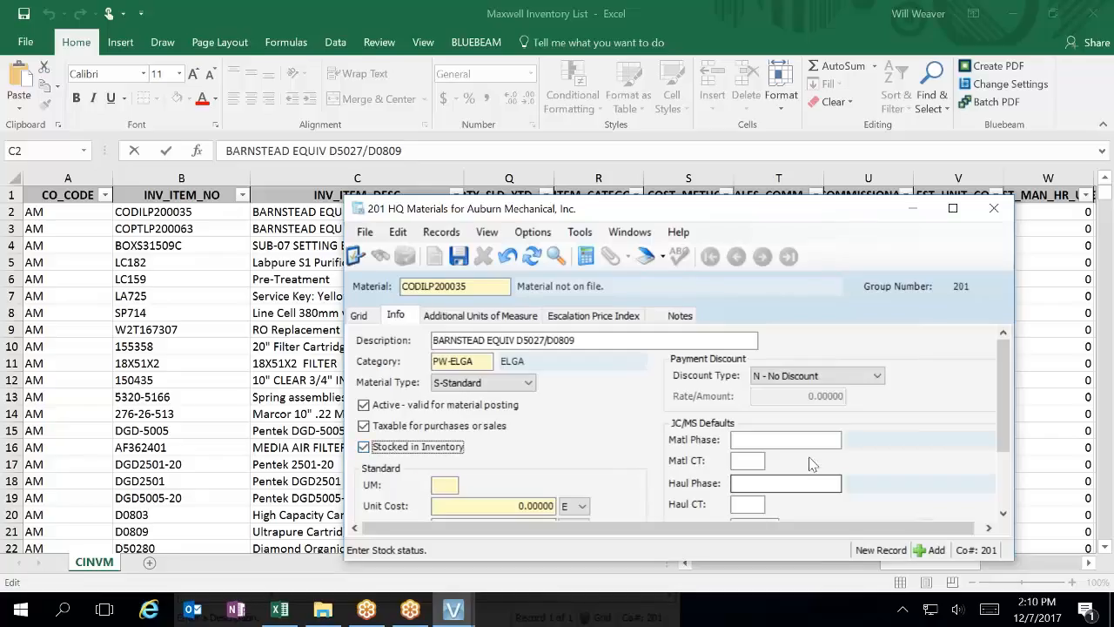
Step: Extend the form to show all its fields, and set the standard UM to EA after checking the inventory list's unit of measure column
drag(760, 208, 766, 138)
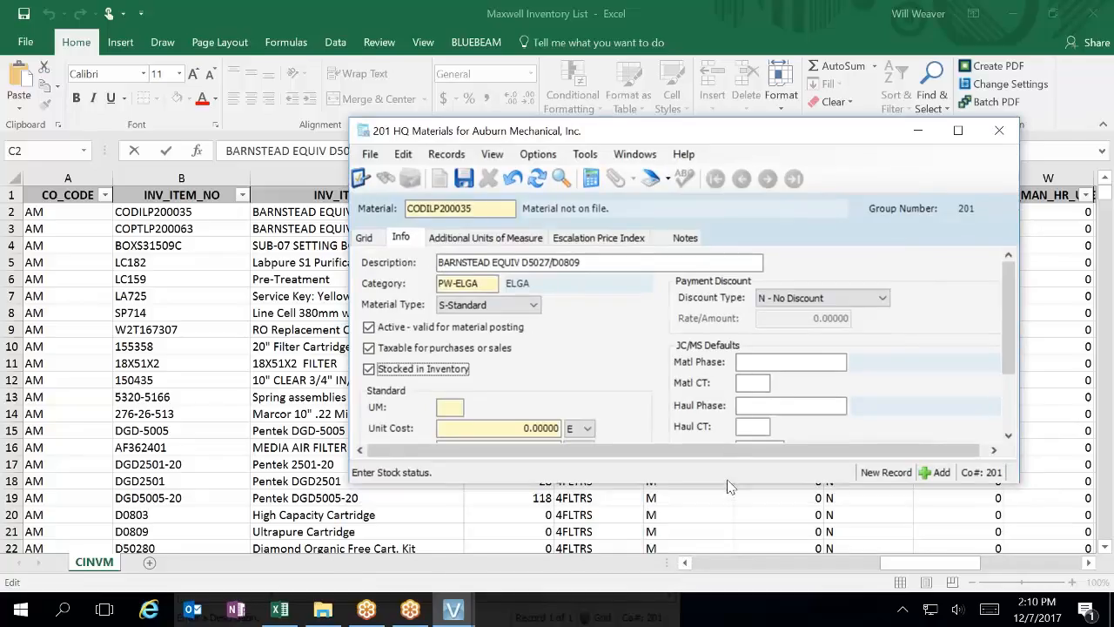
drag(729, 482, 731, 566)
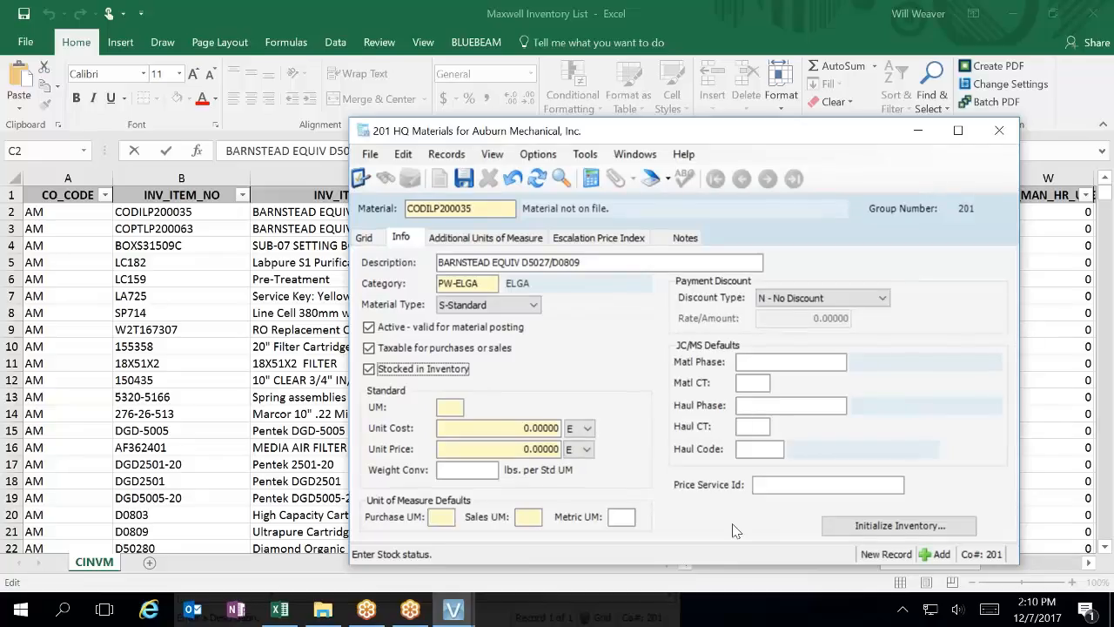
click(448, 408)
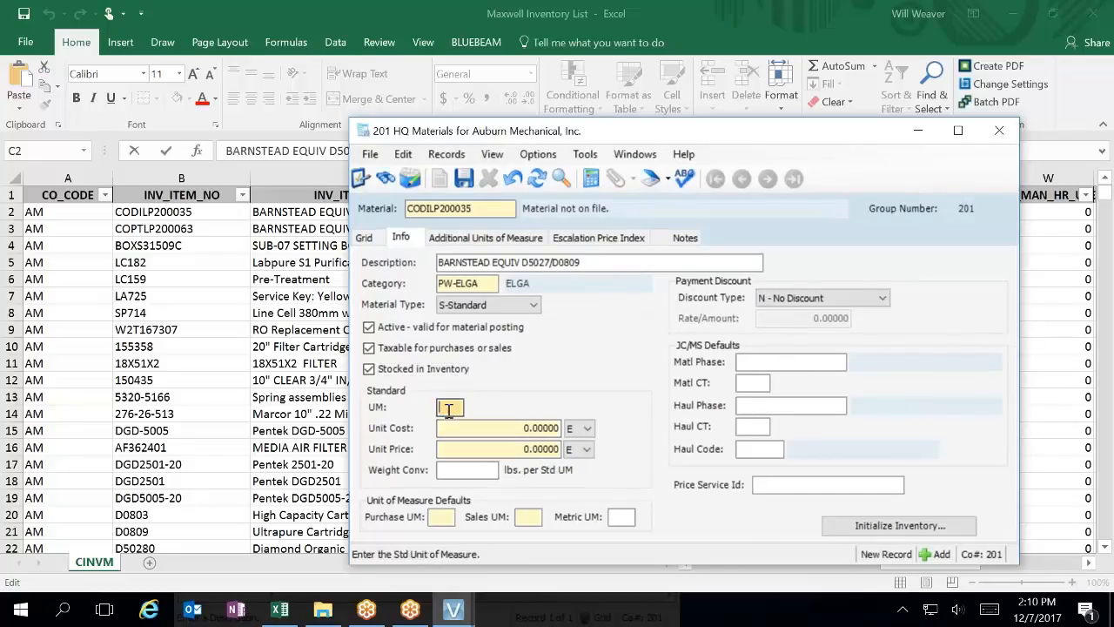
drag(672, 138, 531, 255)
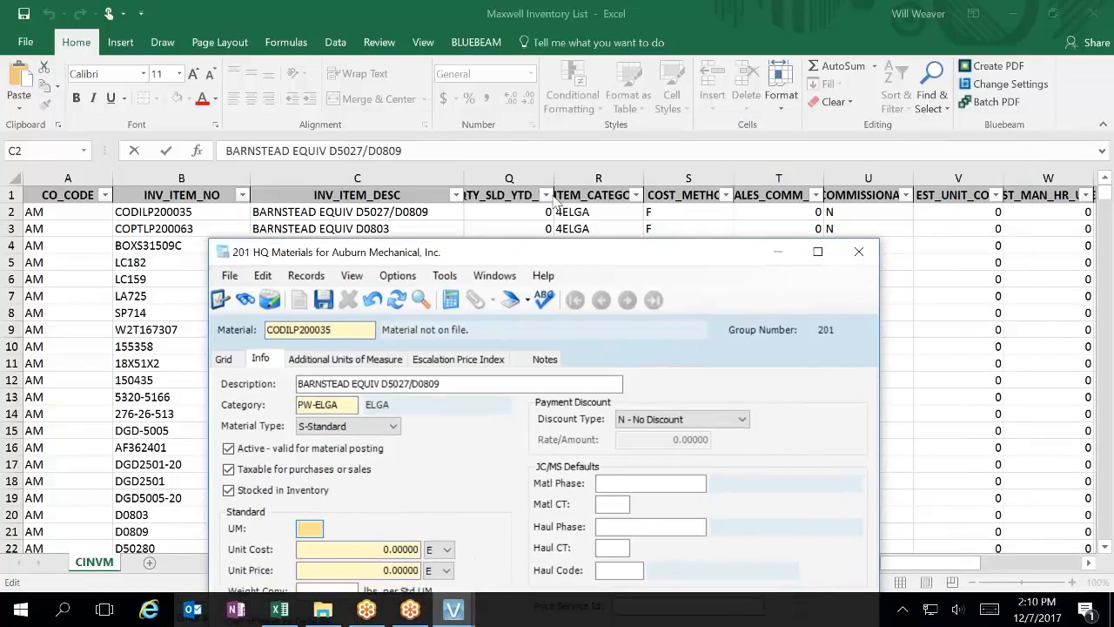
click(600, 174)
drag(938, 563, 755, 625)
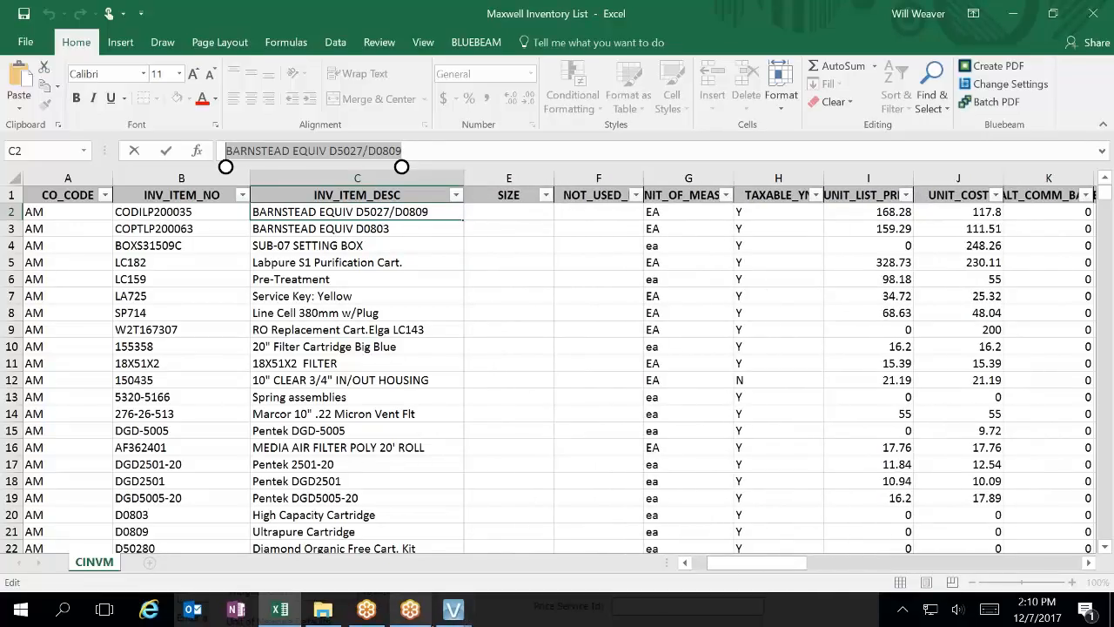
click(451, 609)
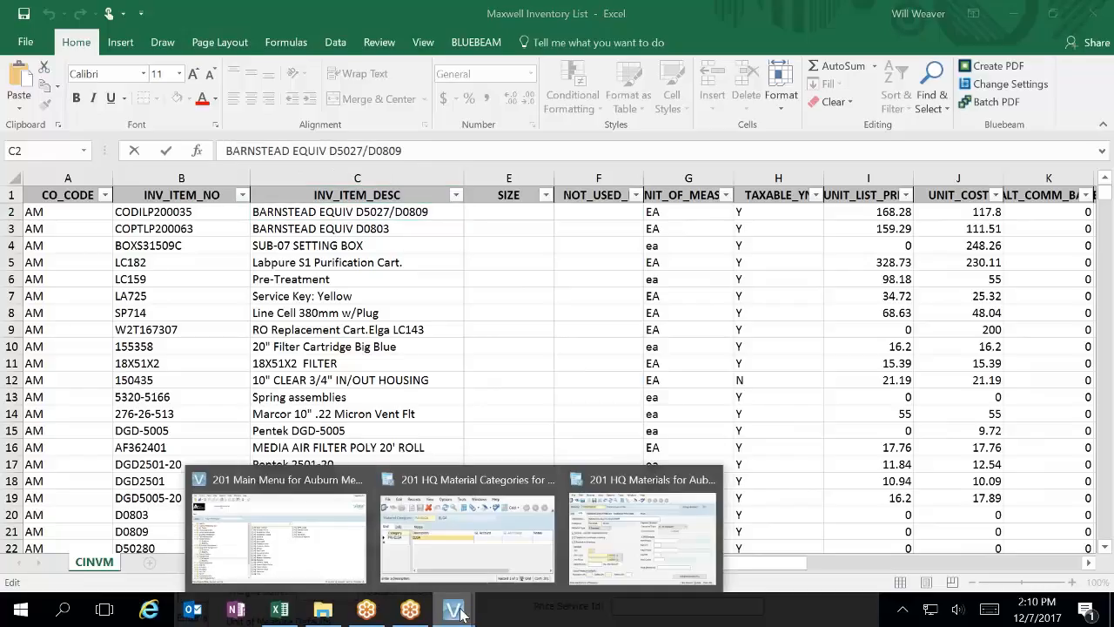
click(622, 546)
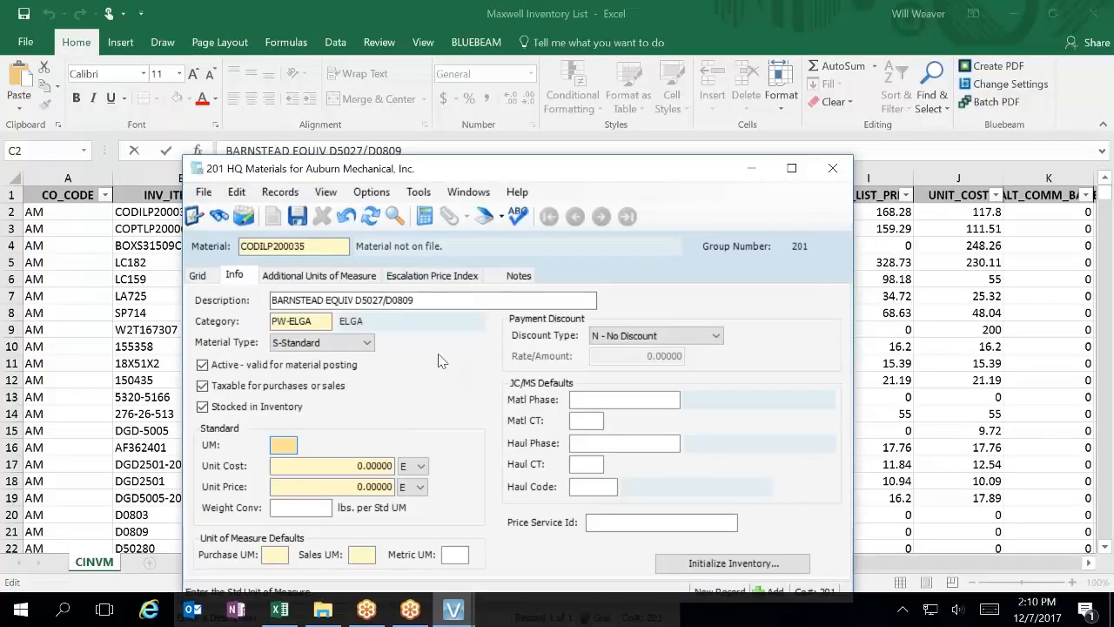
text(EA)
key(Tab)
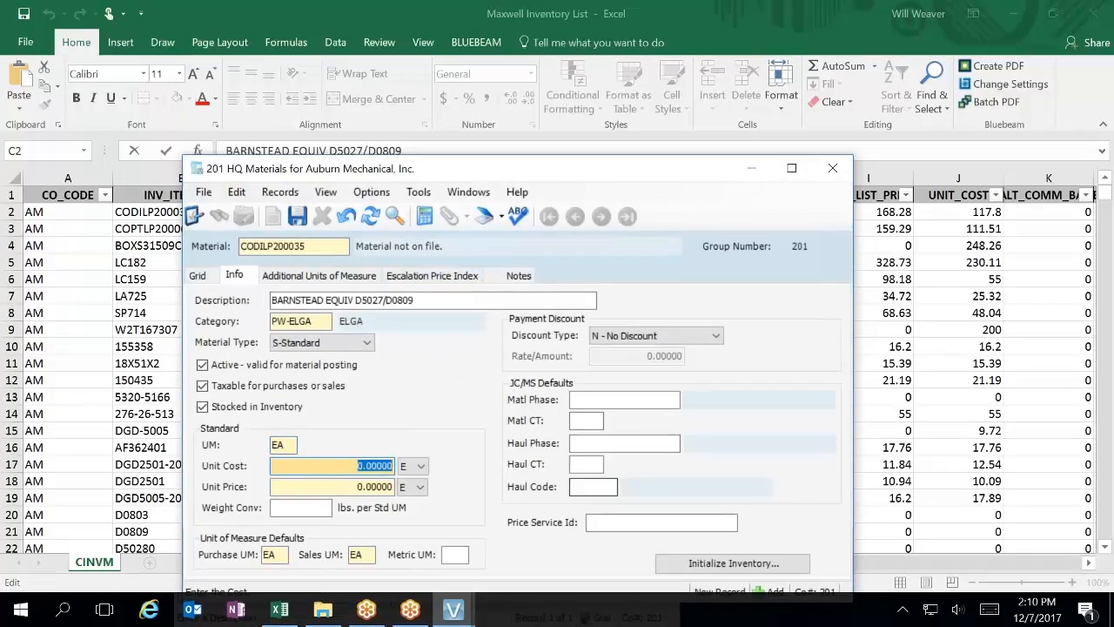
Step: Set the material's JC/MS default cost type to 2, Materials & Equ, from the lookup and save the record
click(599, 422)
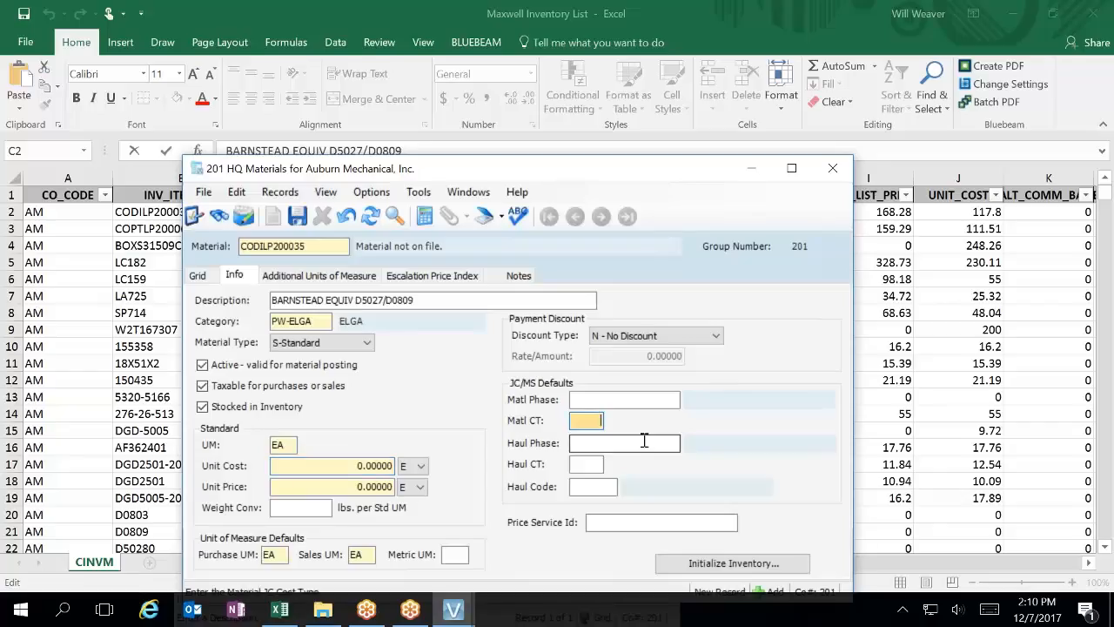
key(F4)
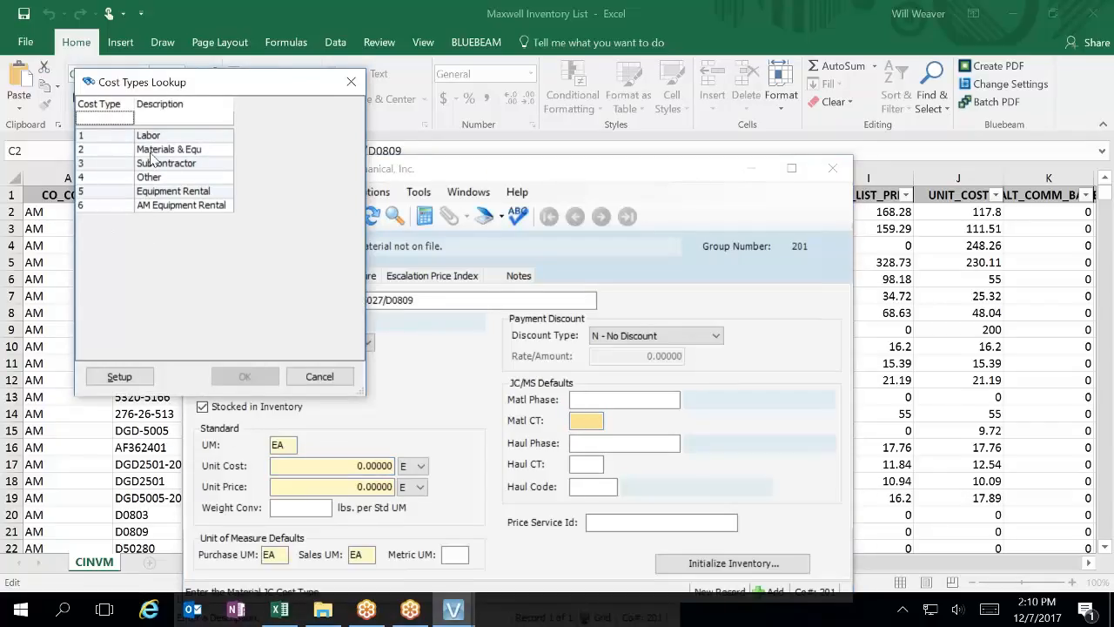
click(149, 151)
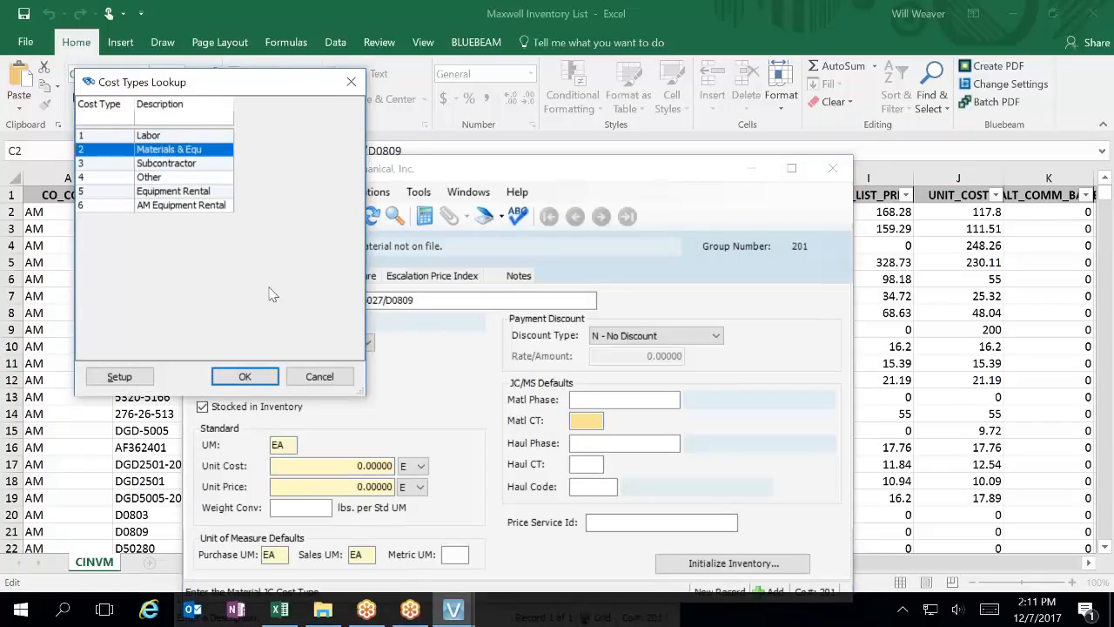
click(247, 376)
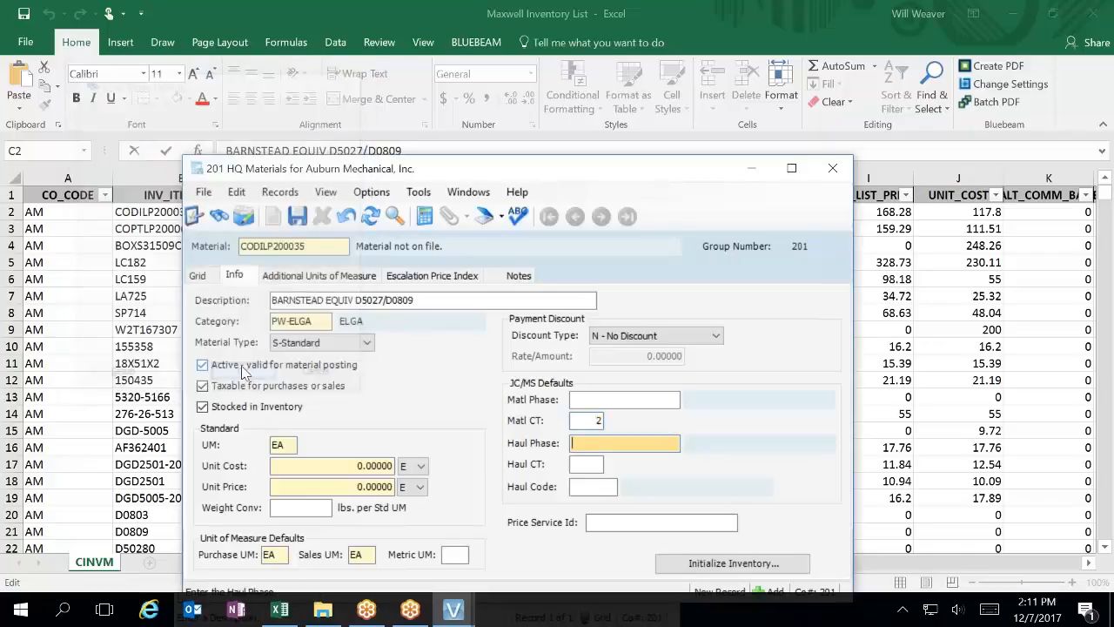
click(298, 217)
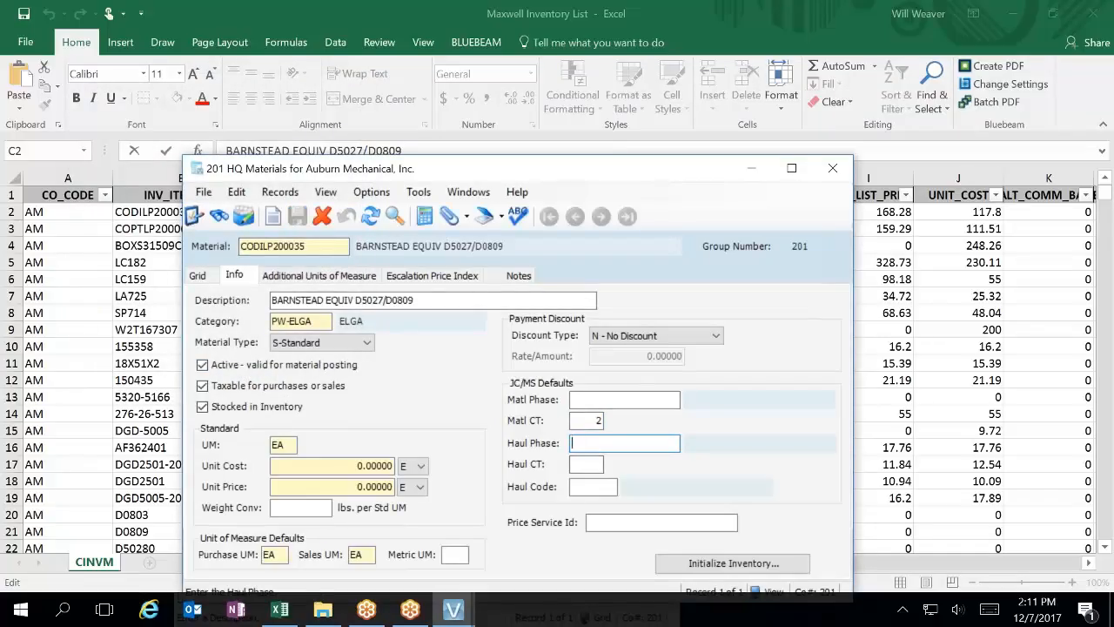
Step: Examine the item category column of the Excel inventory list against the saved material's category
drag(463, 173, 518, 106)
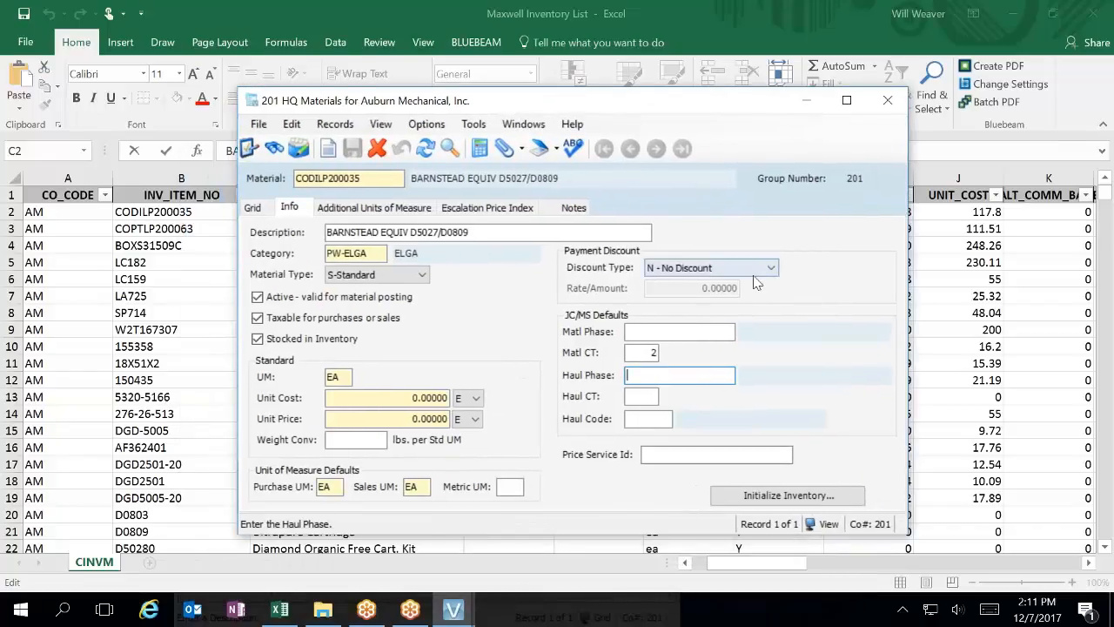
drag(598, 107, 602, 239)
click(374, 385)
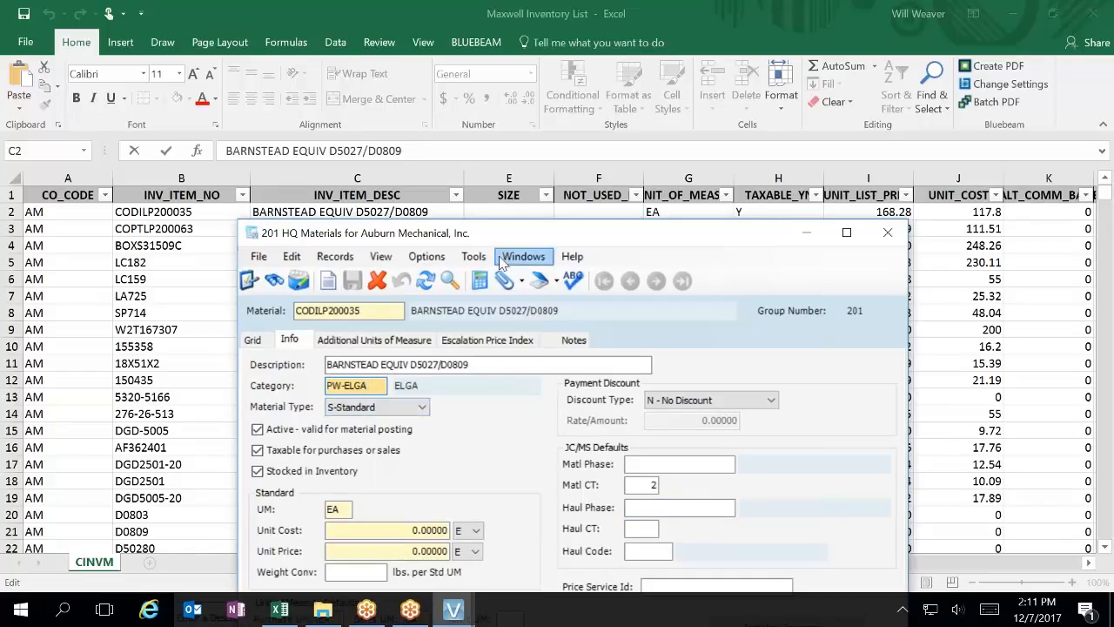
drag(519, 235, 470, 361)
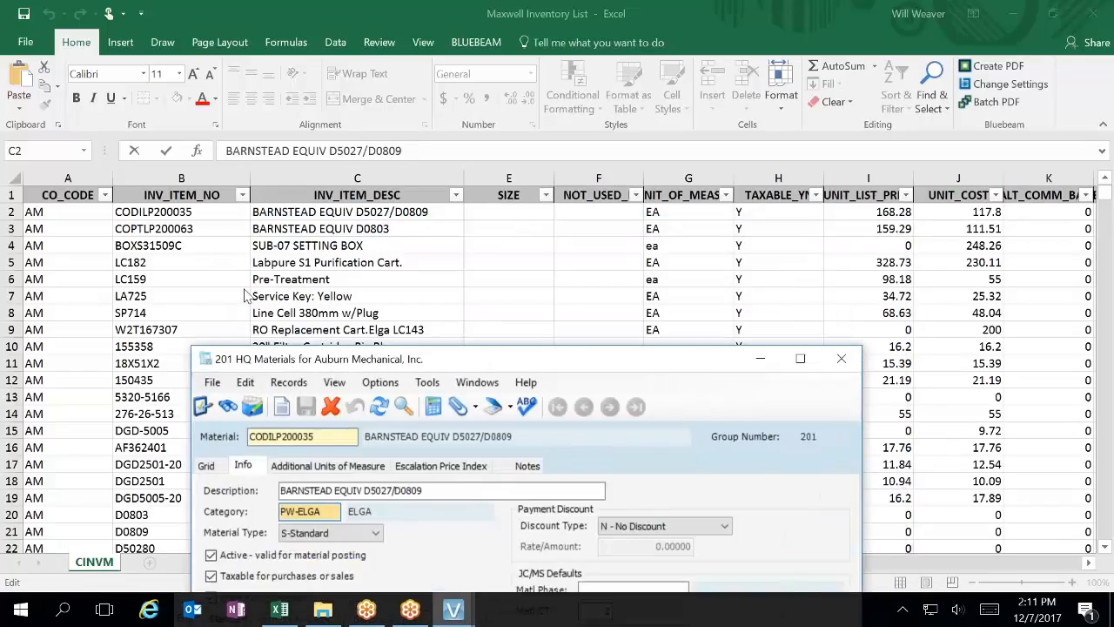
click(950, 566)
drag(779, 570, 942, 533)
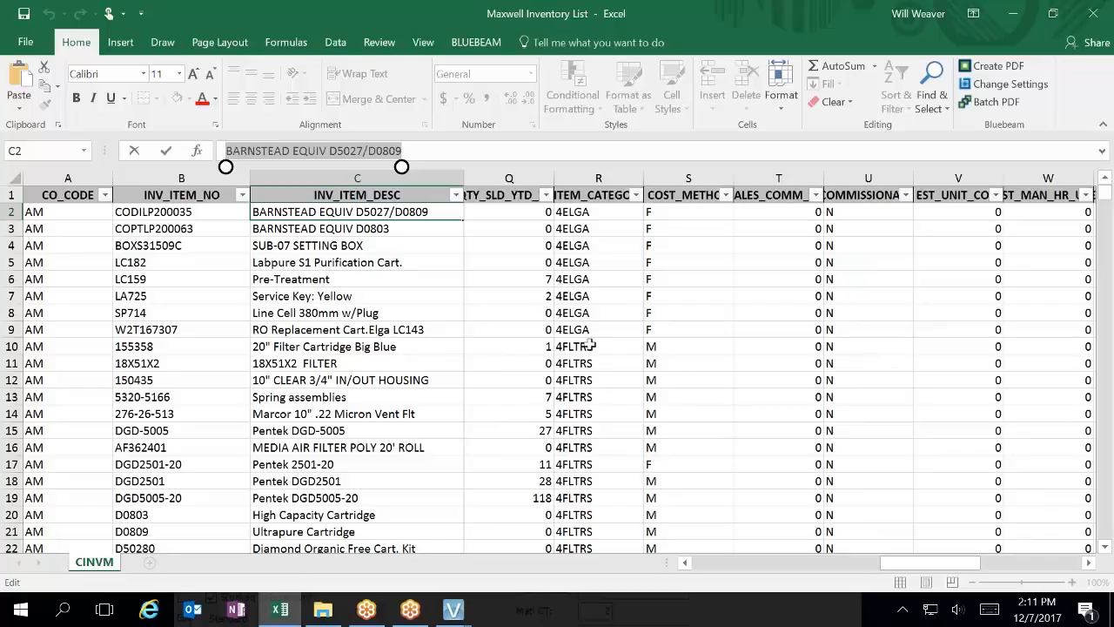
Step: Switch back to Vista's HQ Materials form and position it over the inventory list to review the whole CODILP200035 record
click(453, 611)
mouse_move(642, 531)
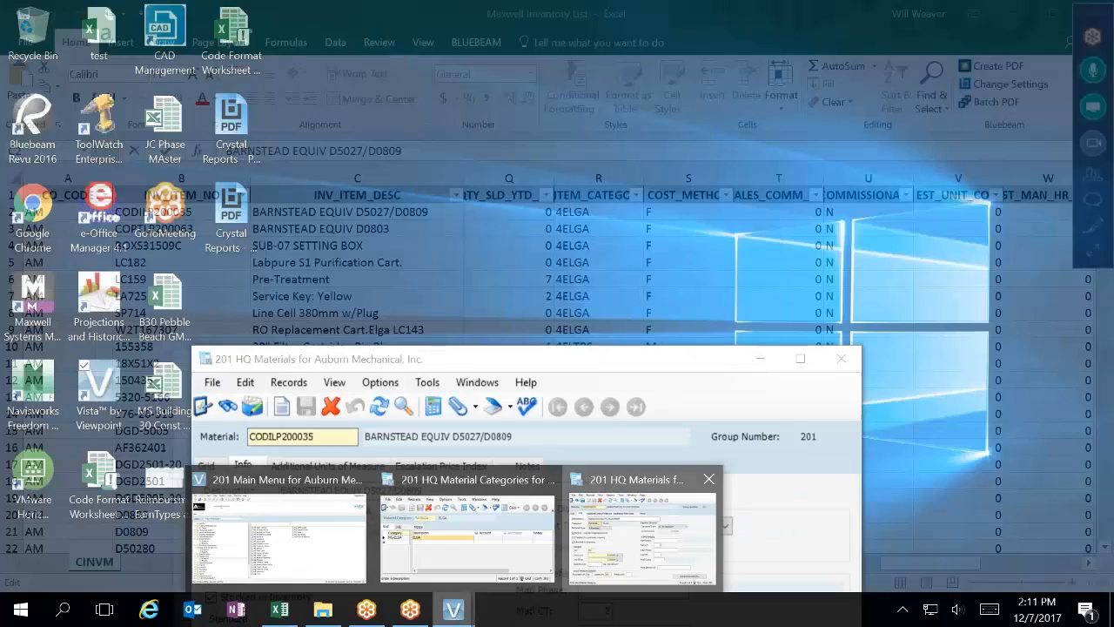
click(659, 483)
drag(659, 365, 807, 279)
drag(778, 363, 715, 179)
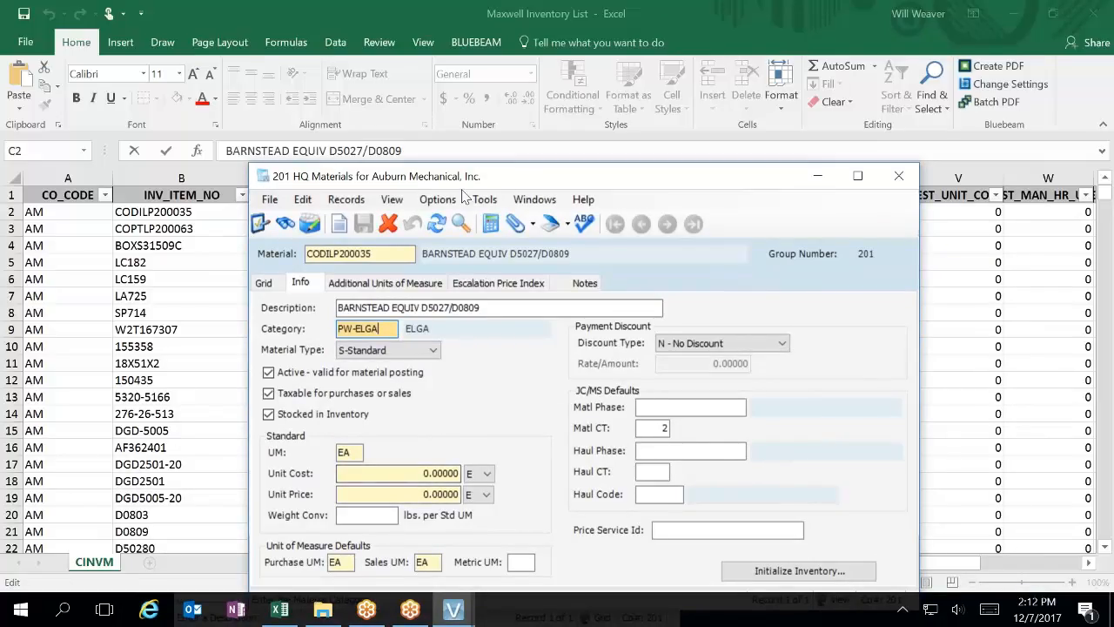
drag(535, 180, 543, 170)
drag(581, 130, 704, 82)
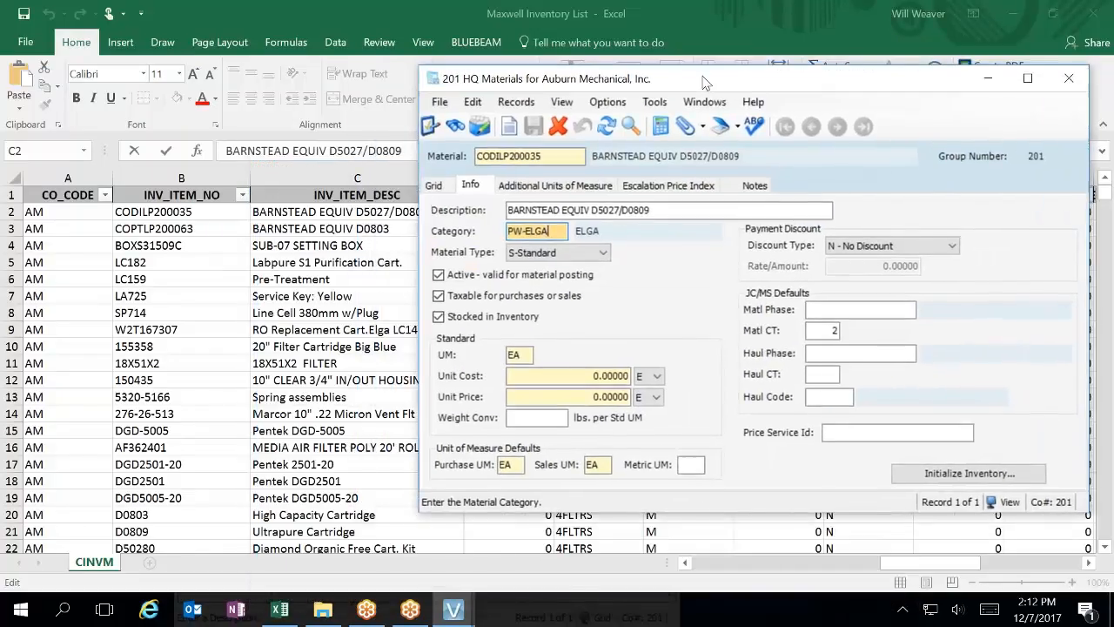
Step: Open the PO Vendor Materials form from the Purchase Order programs in Vista's main menu and move its window aside
click(454, 605)
click(330, 559)
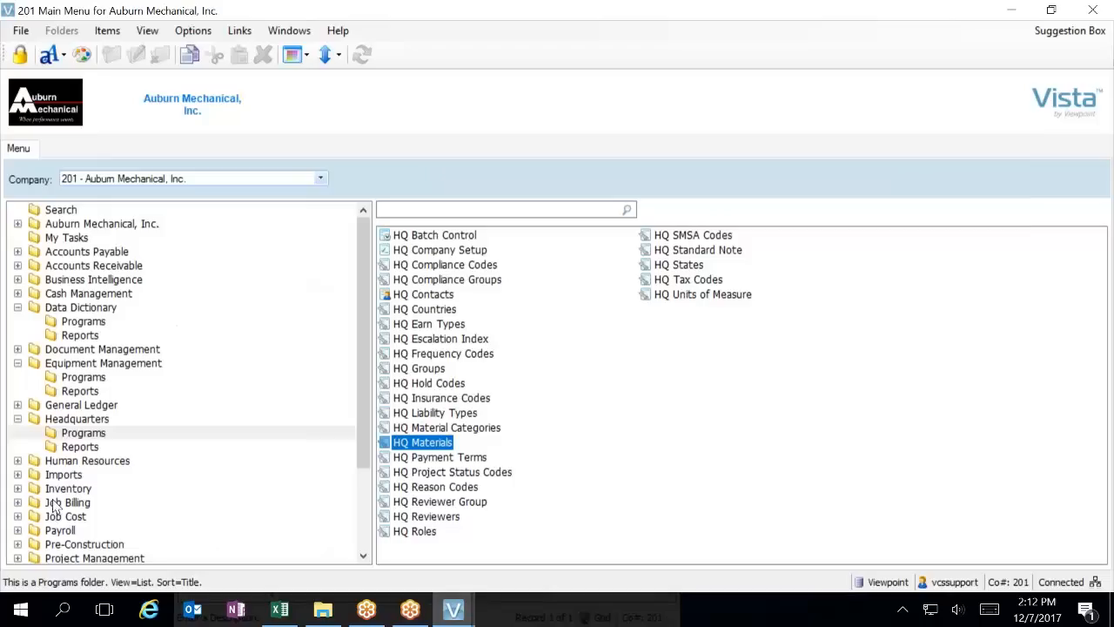
click(68, 544)
scroll(69, 544, down, 3)
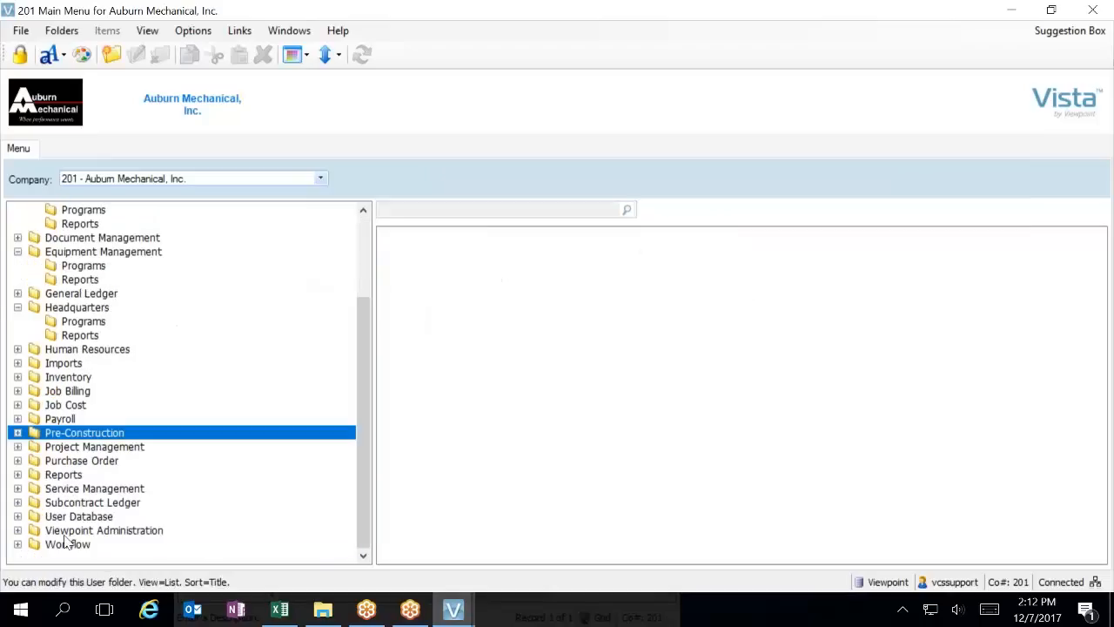
double_click(52, 461)
click(78, 475)
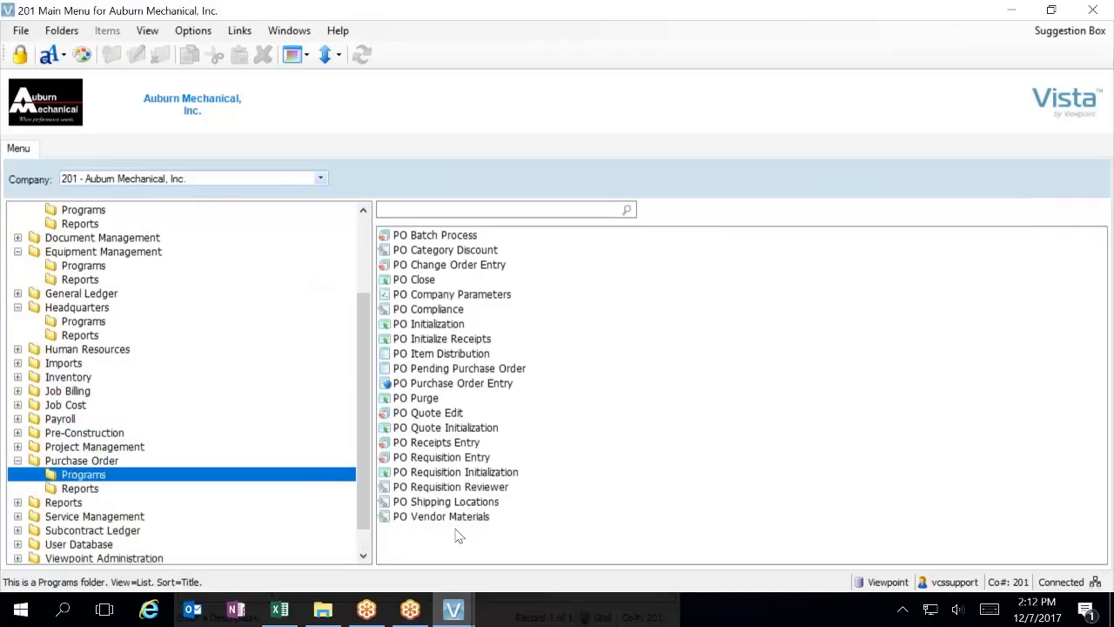
click(451, 519)
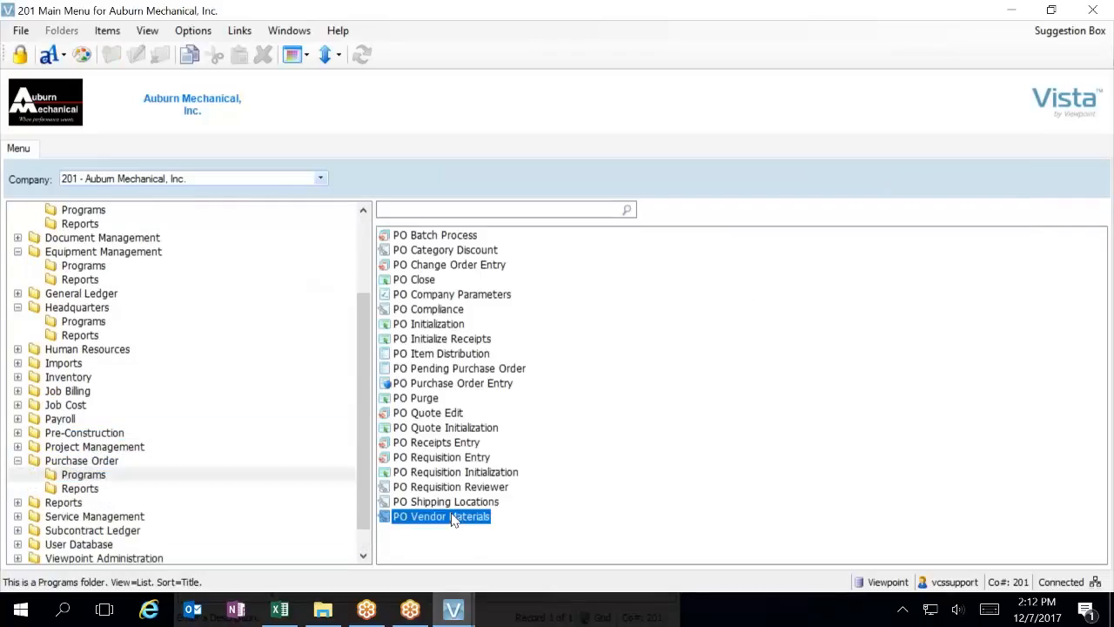
double_click(452, 518)
drag(621, 96, 360, 116)
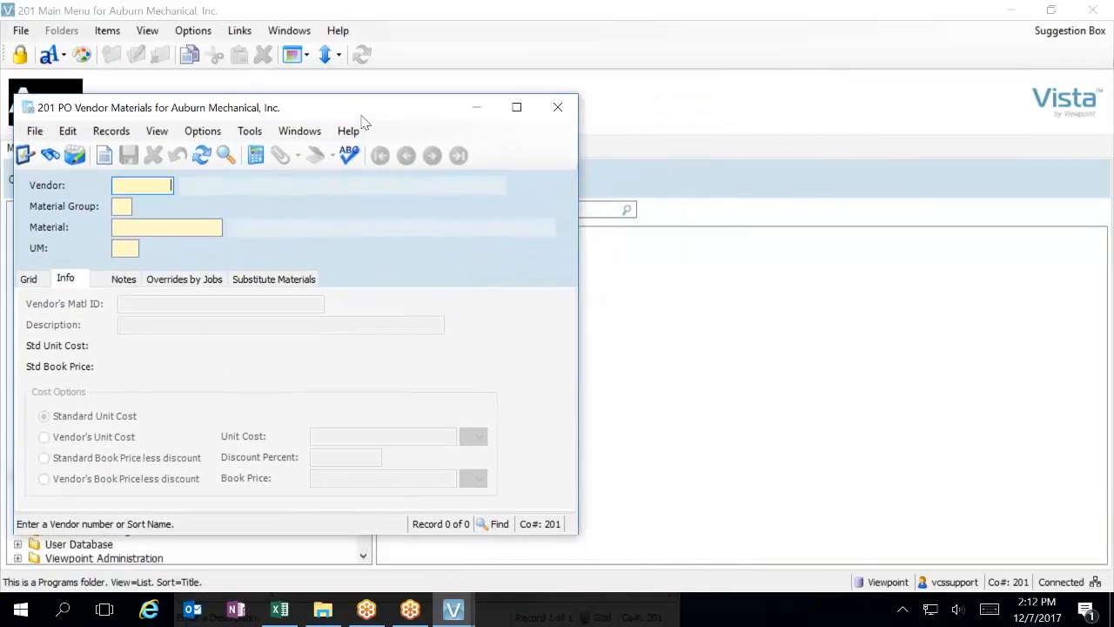
Step: Bring the HQ Materials form up beside PO Vendor Materials and narrow the vendor form to compare the two
click(454, 609)
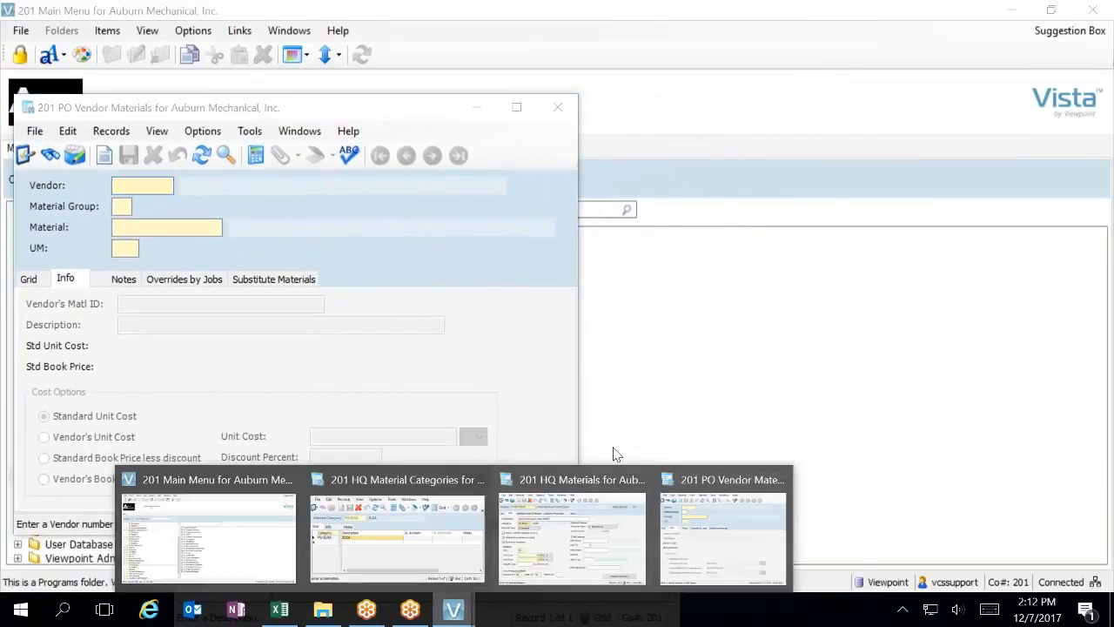
click(576, 486)
drag(674, 89, 678, 116)
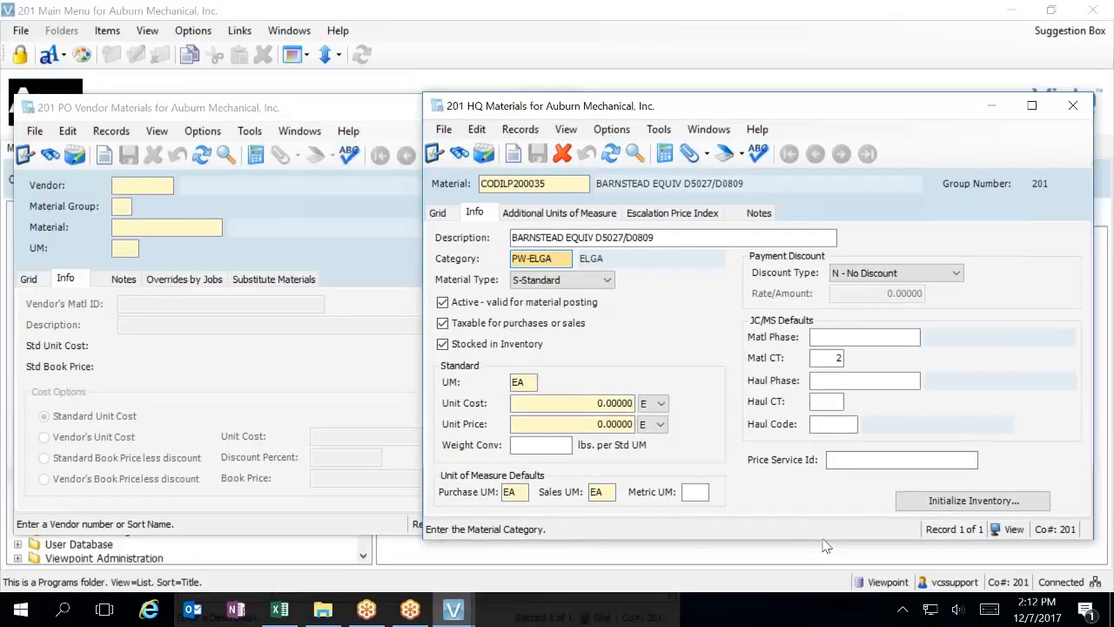
mouse_move(829, 541)
mouse_down()
mouse_move(832, 554)
mouse_move(832, 545)
mouse_up()
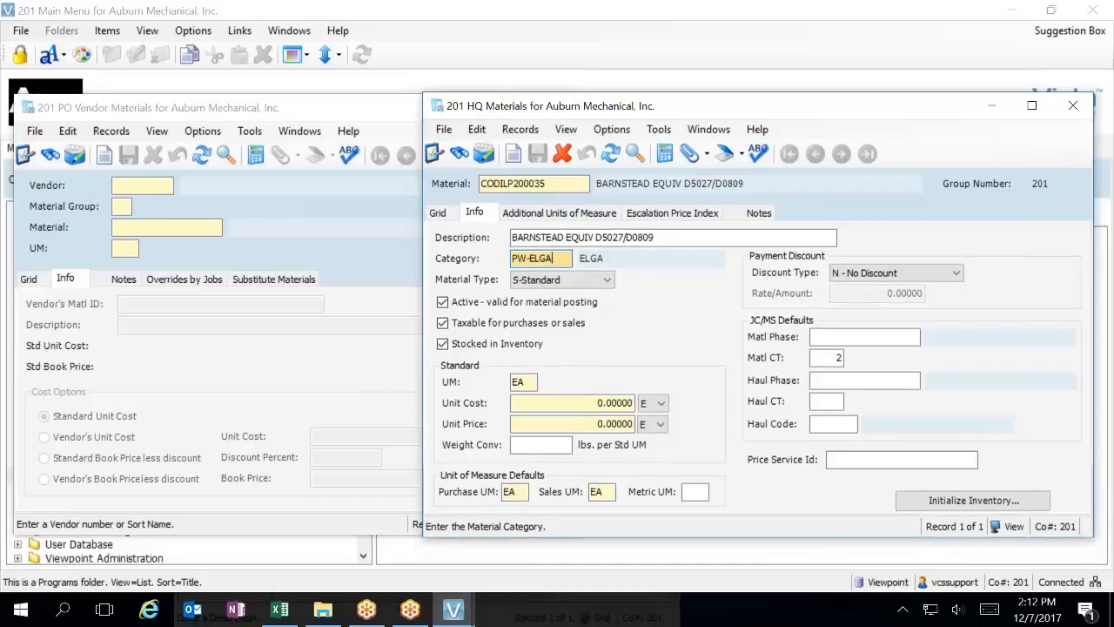
click(359, 235)
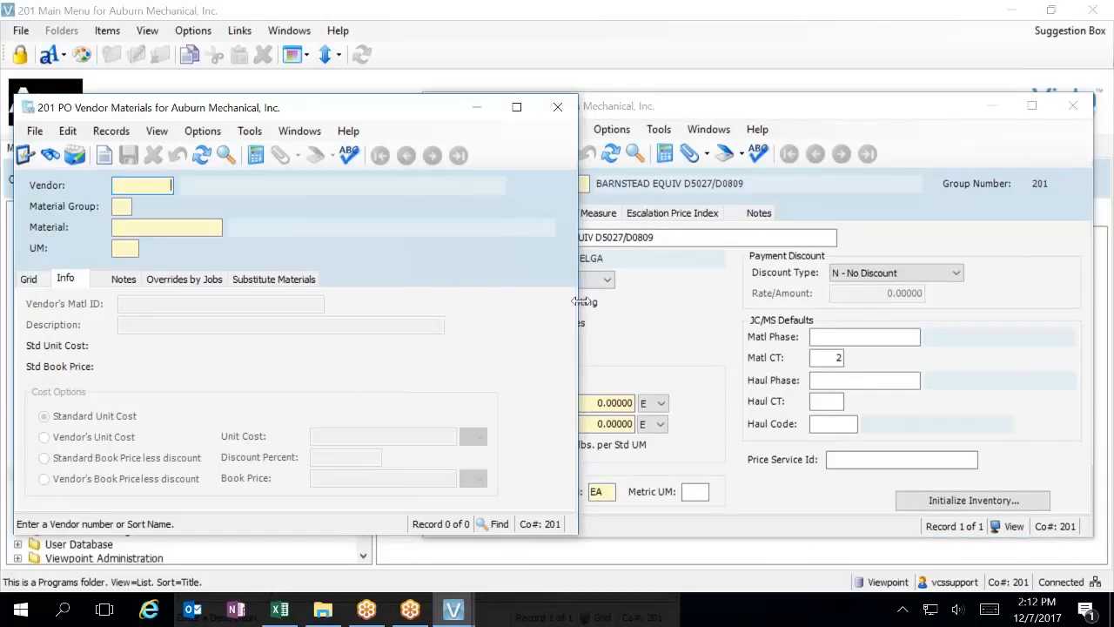
drag(578, 301, 500, 301)
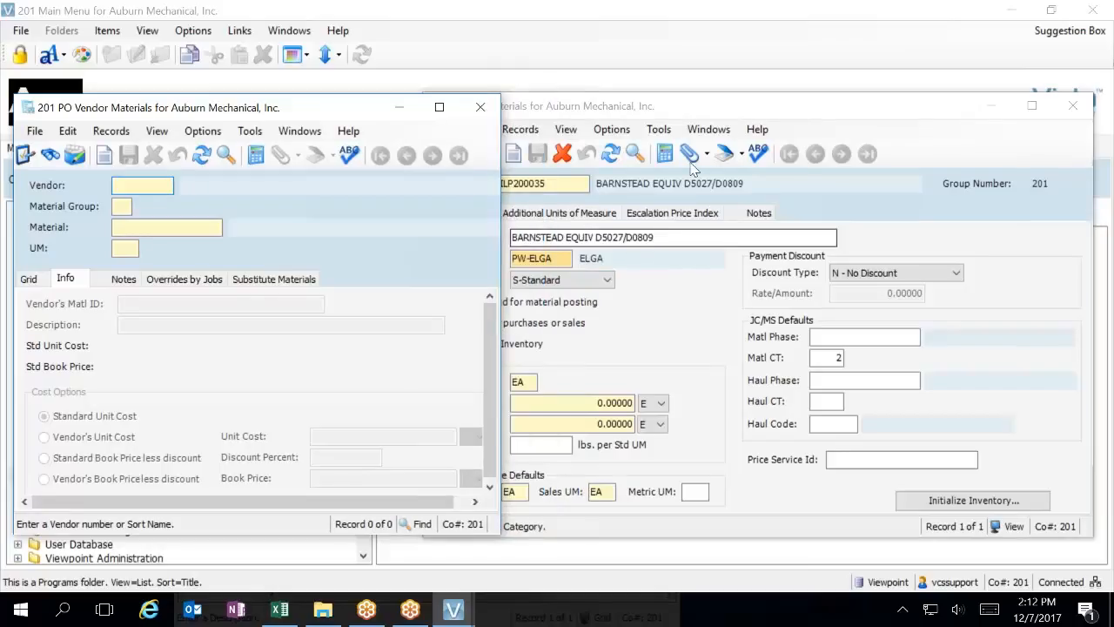
Step: Review the unit cost field of CODILP200035 in HQ Materials and close the PO Vendor Materials form
click(728, 110)
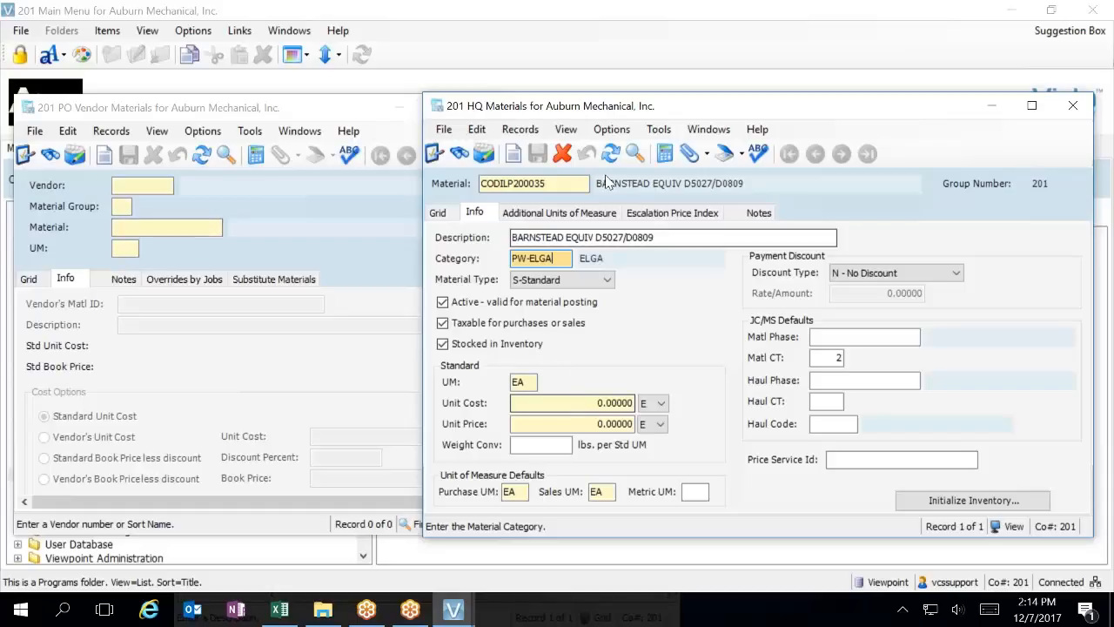
click(578, 398)
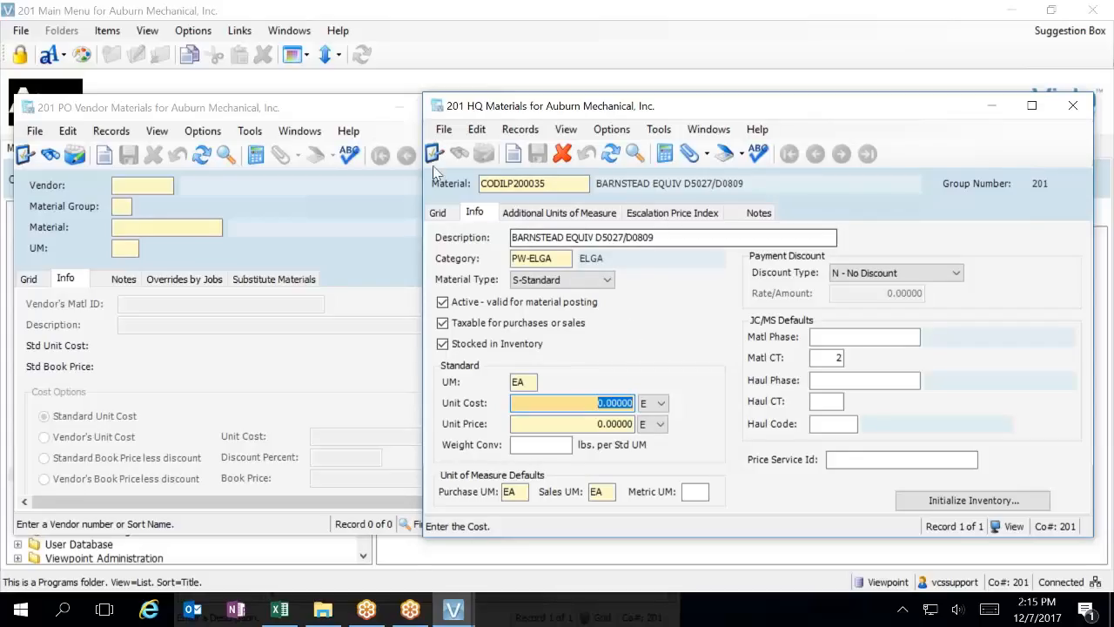
click(306, 381)
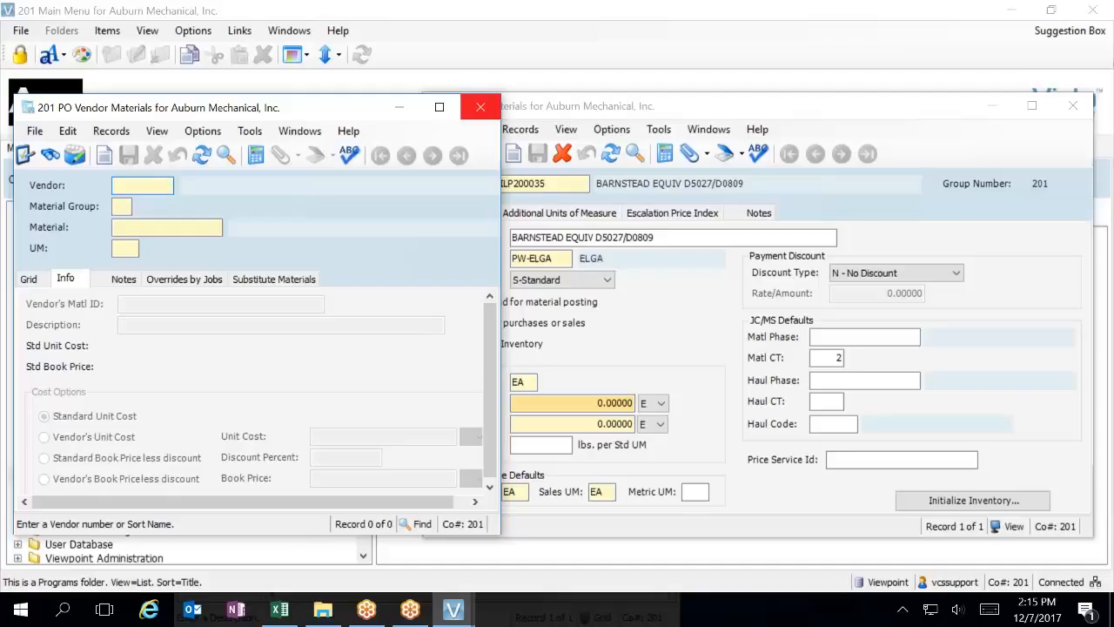
click(480, 107)
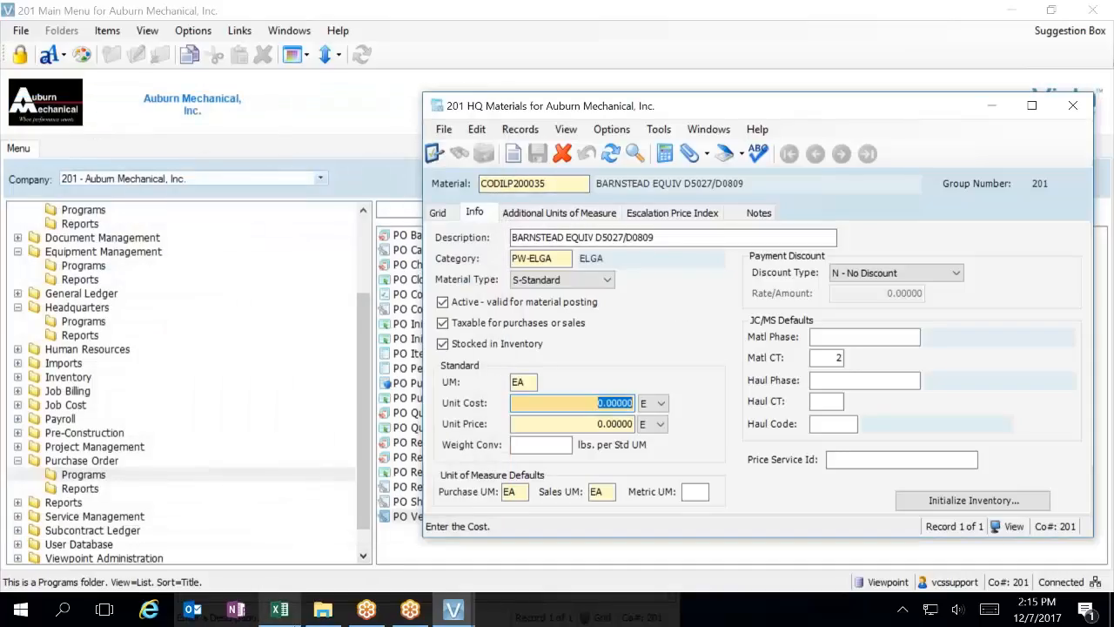
Step: Switch to the Maxwell Inventory List in Excel and look up the unit list price and unit cost of CODILP200035
click(292, 617)
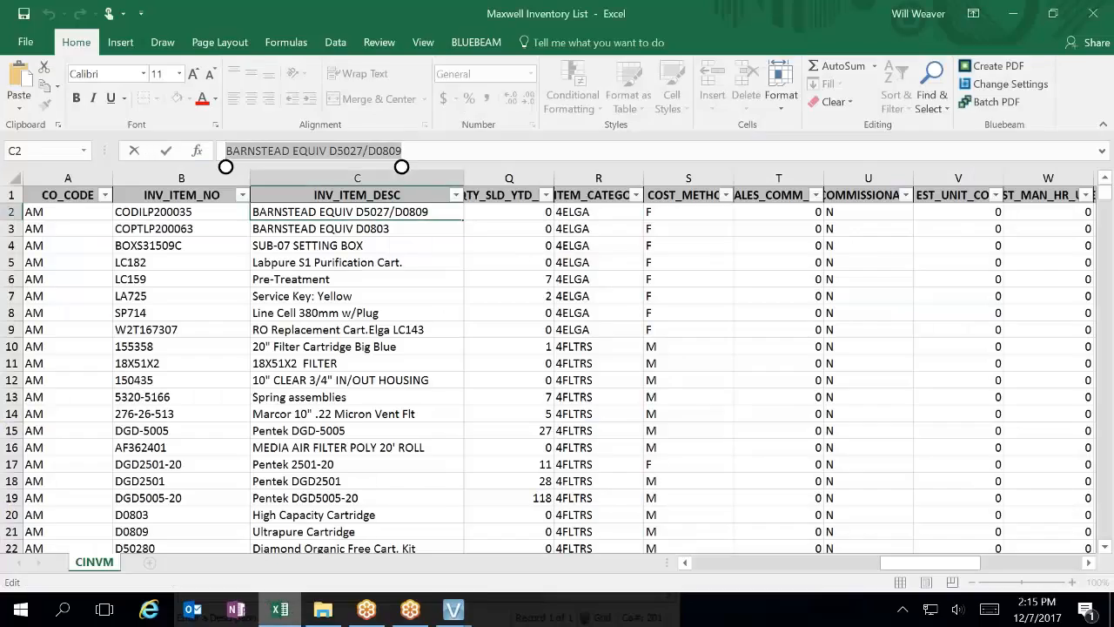
drag(910, 563, 805, 570)
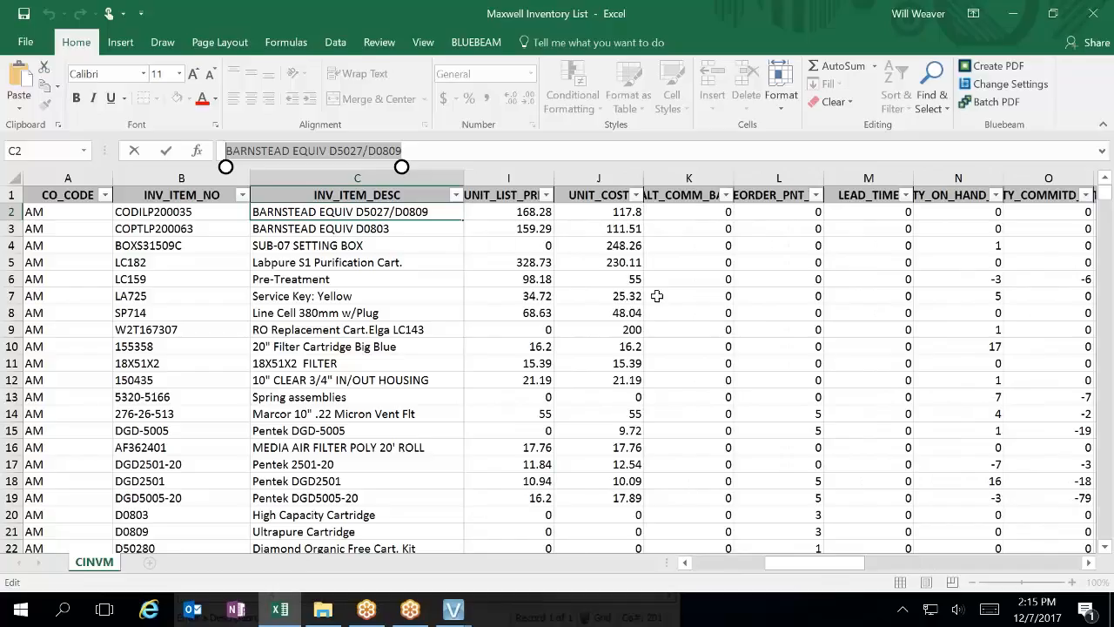
click(616, 247)
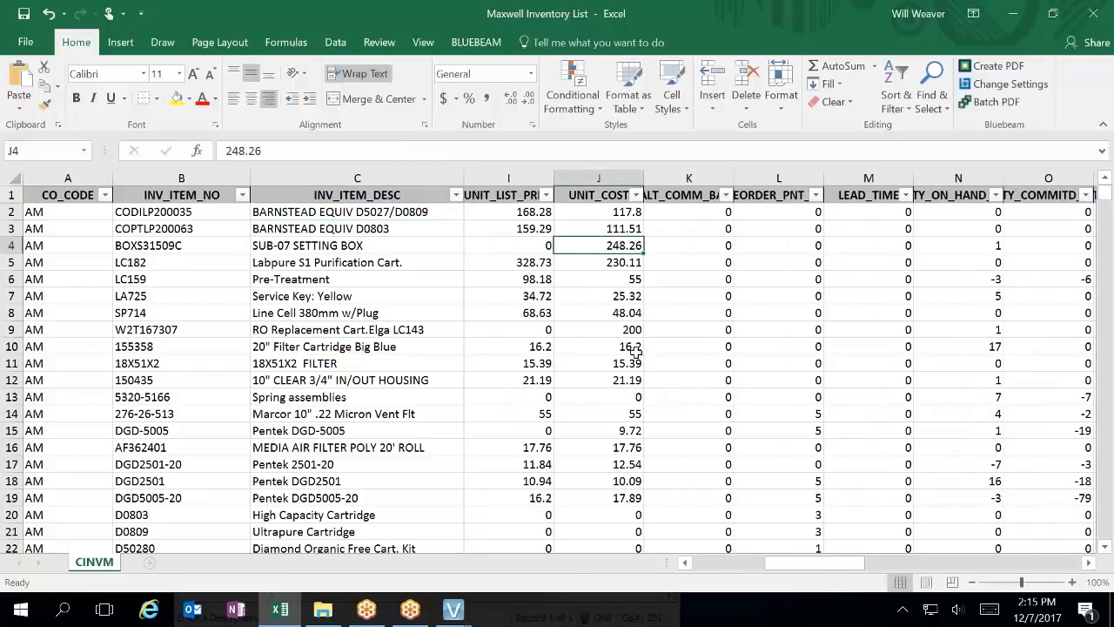
click(685, 563)
click(685, 564)
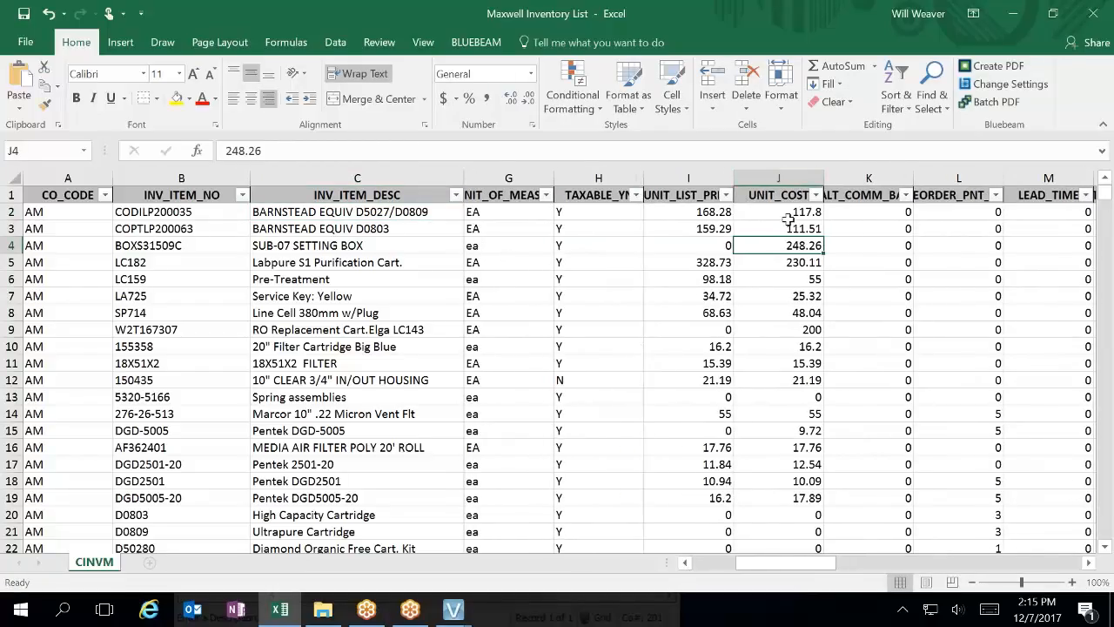
Step: Switch back to Vista's HQ Materials form, move it clear of the Excel cost columns, and set the standard unit cost to 117.8
click(453, 612)
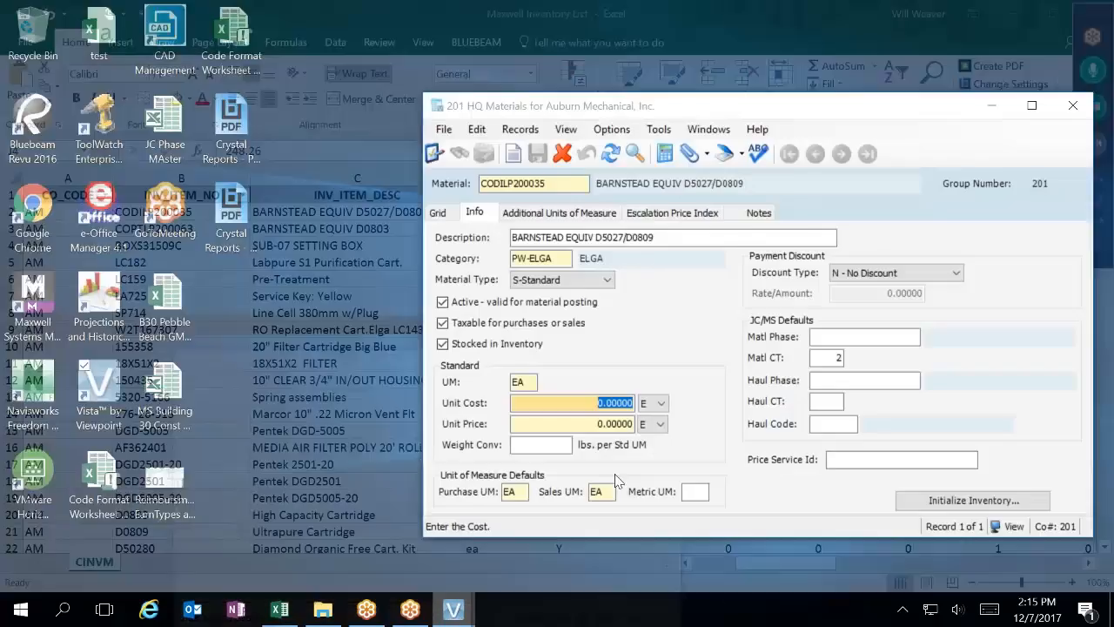
click(620, 484)
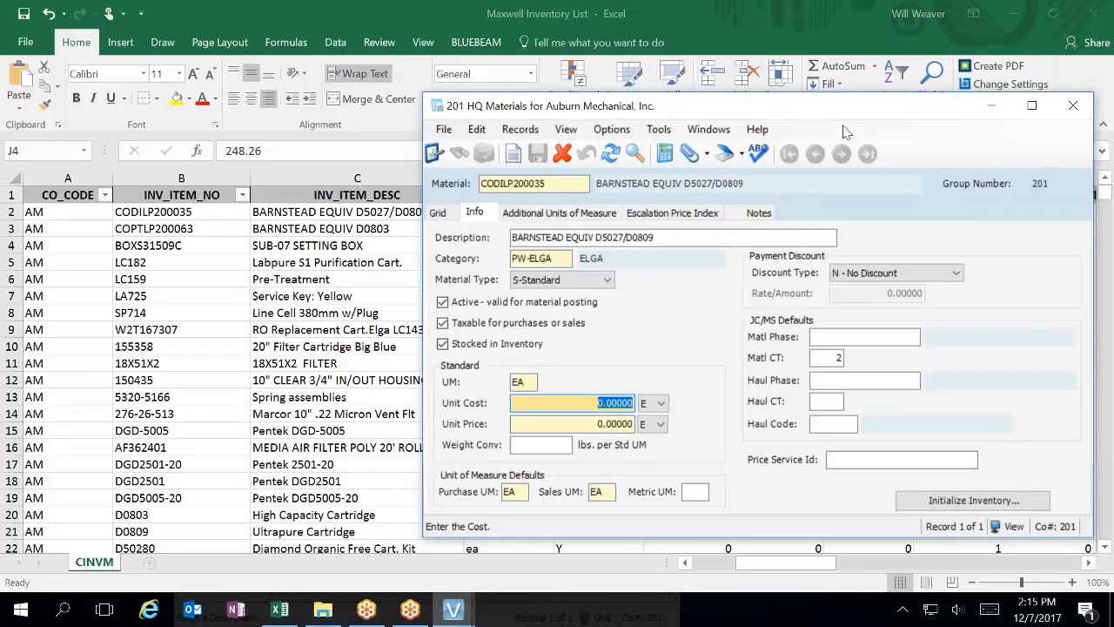
drag(851, 112, 439, 151)
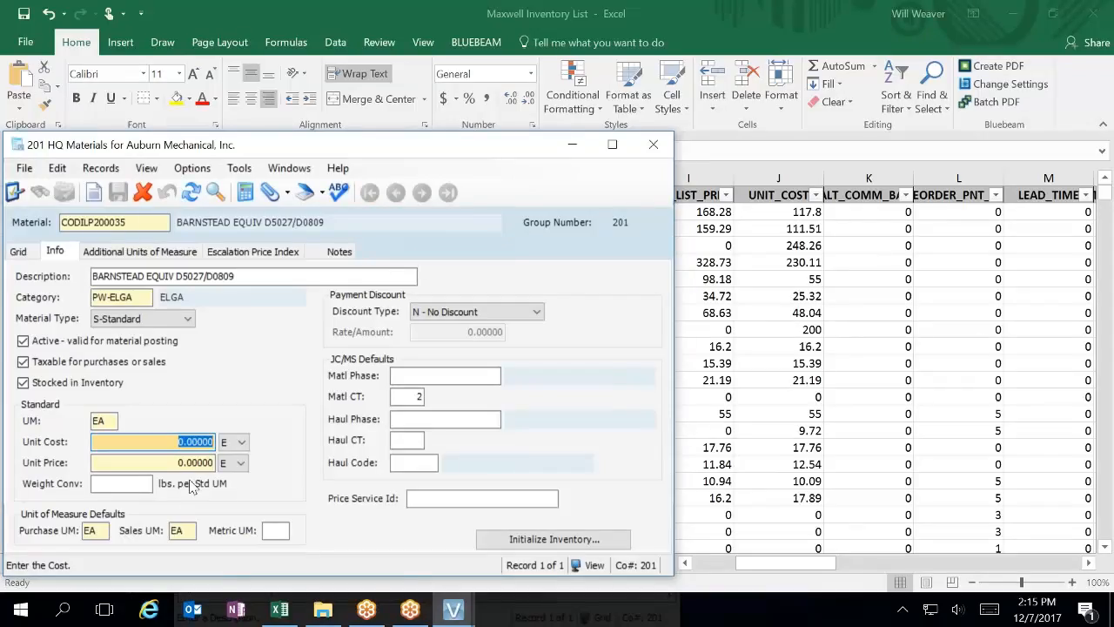
text(1)
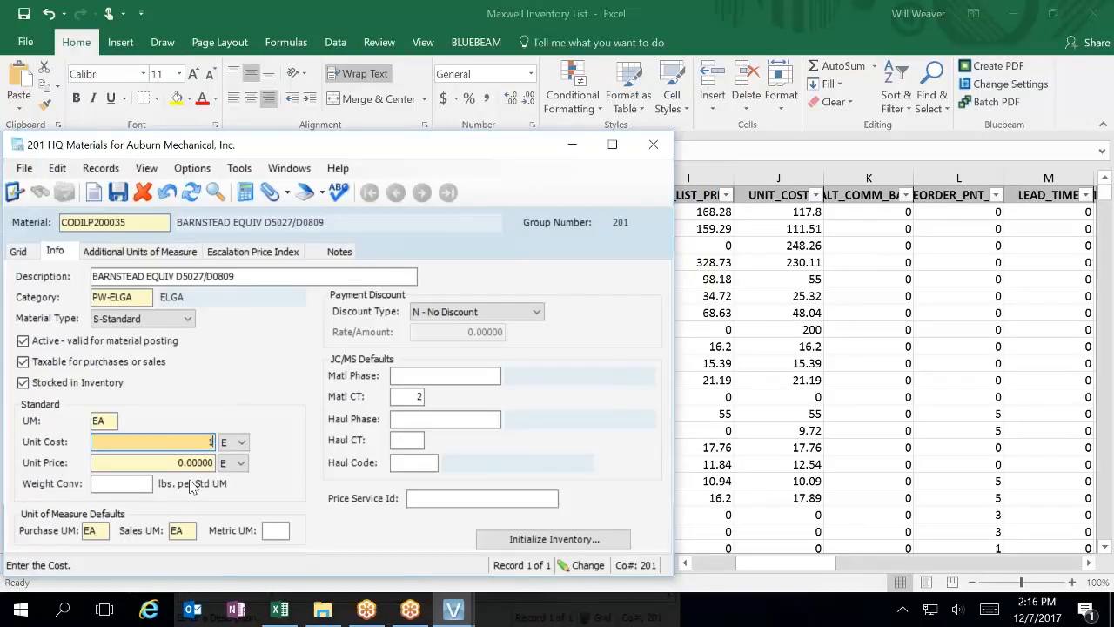
text(17.8)
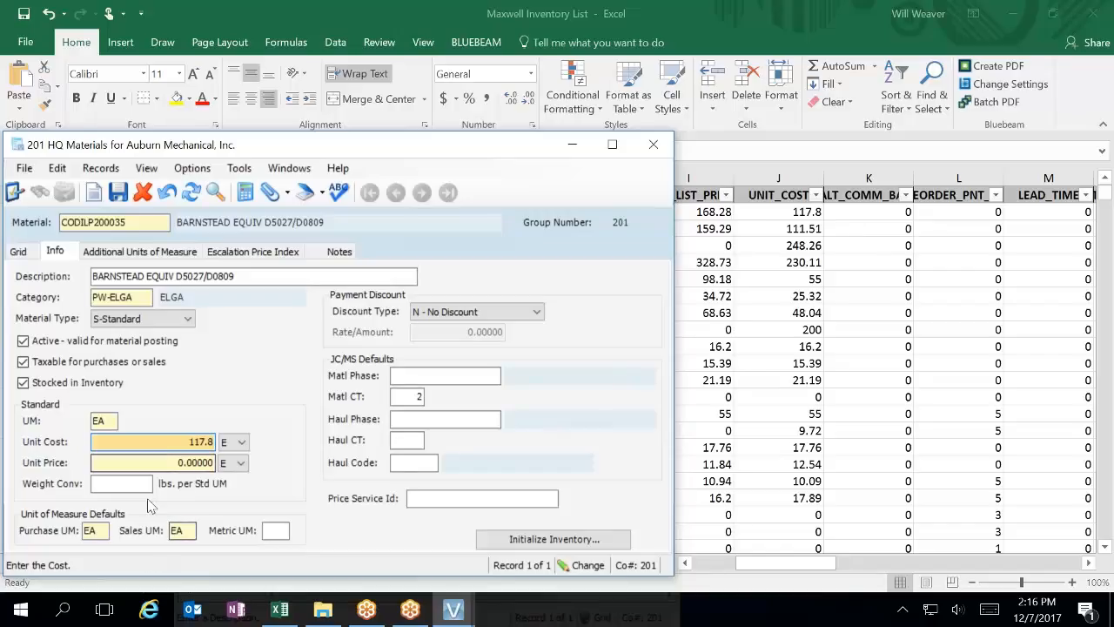
Step: Set the material's standard unit price to 168.28 and save the record
click(178, 463)
drag(171, 466, 226, 470)
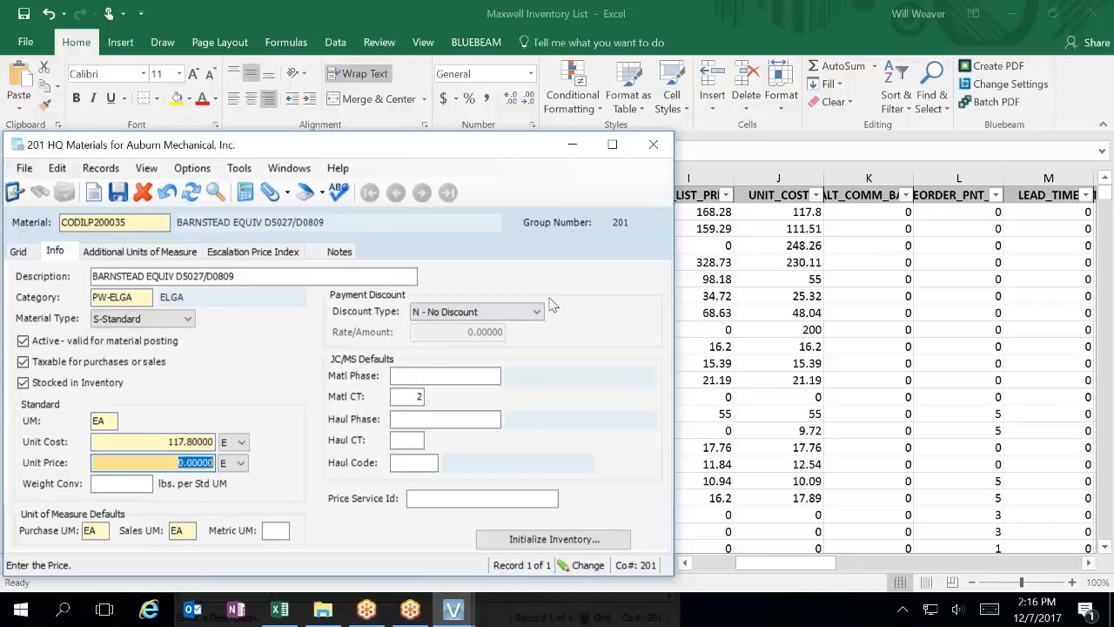
text(168.28)
key(Tab)
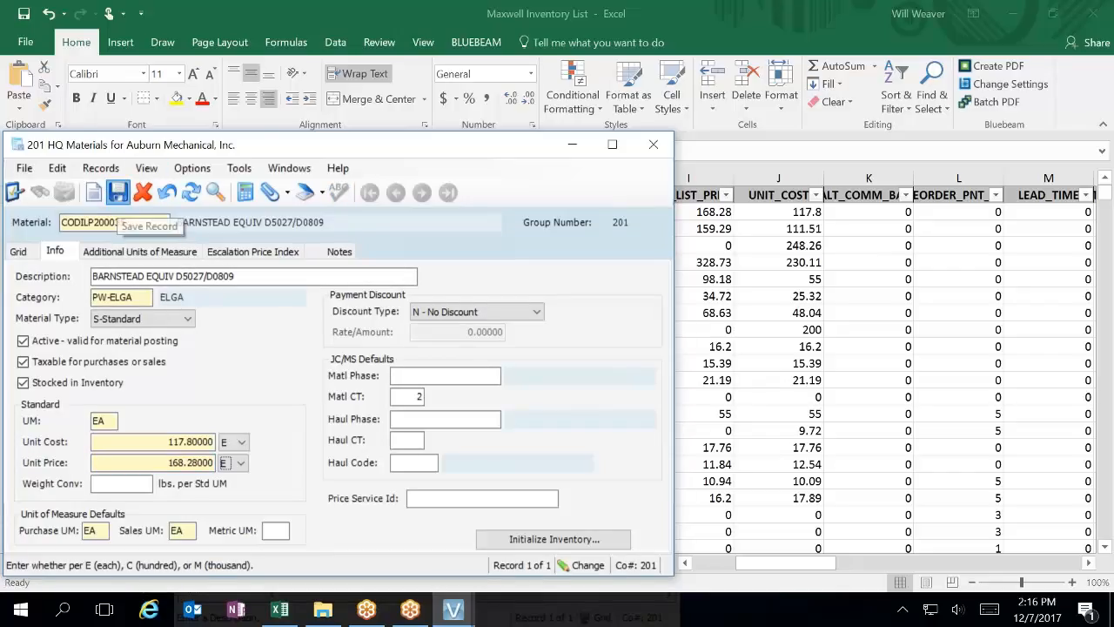
click(117, 193)
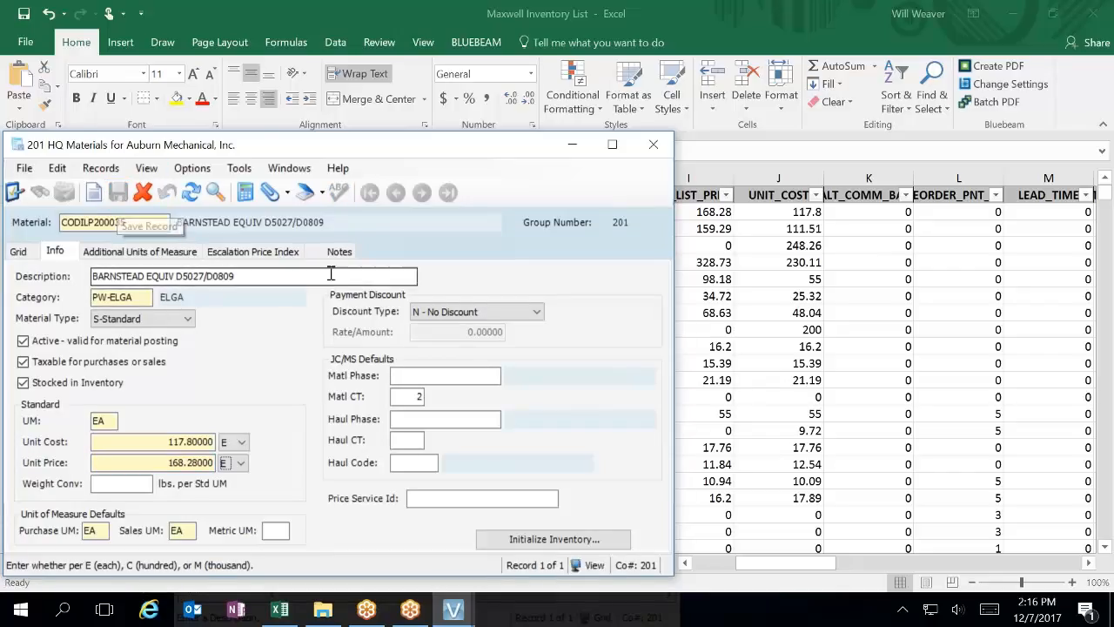
Step: Review the payment discount type options, keep N - No Discount, and read the field's help page on its use
click(480, 311)
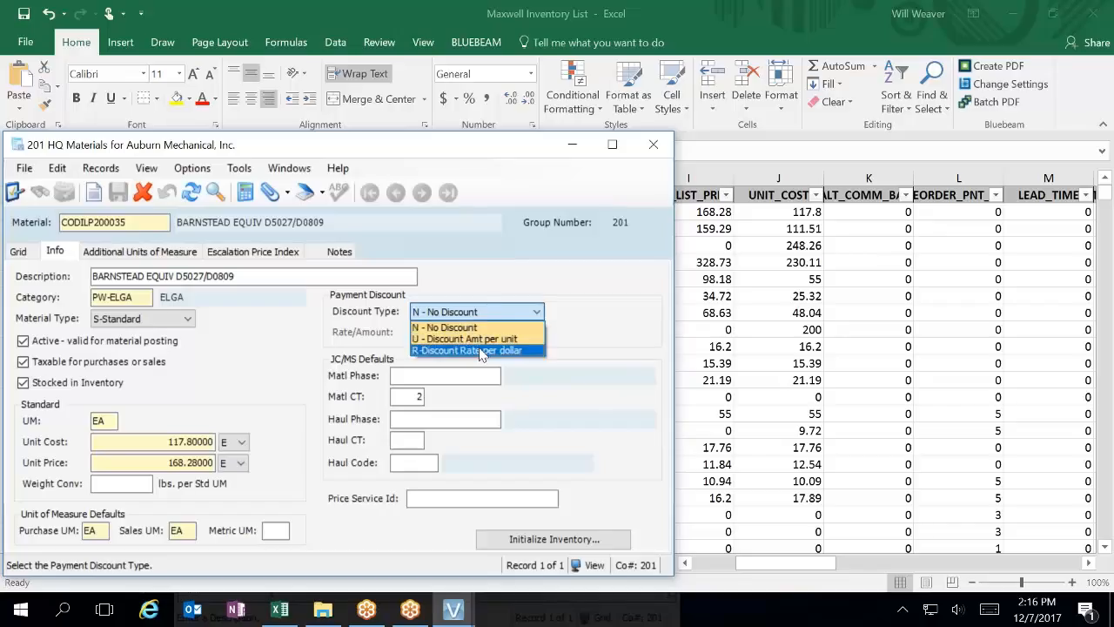
click(459, 327)
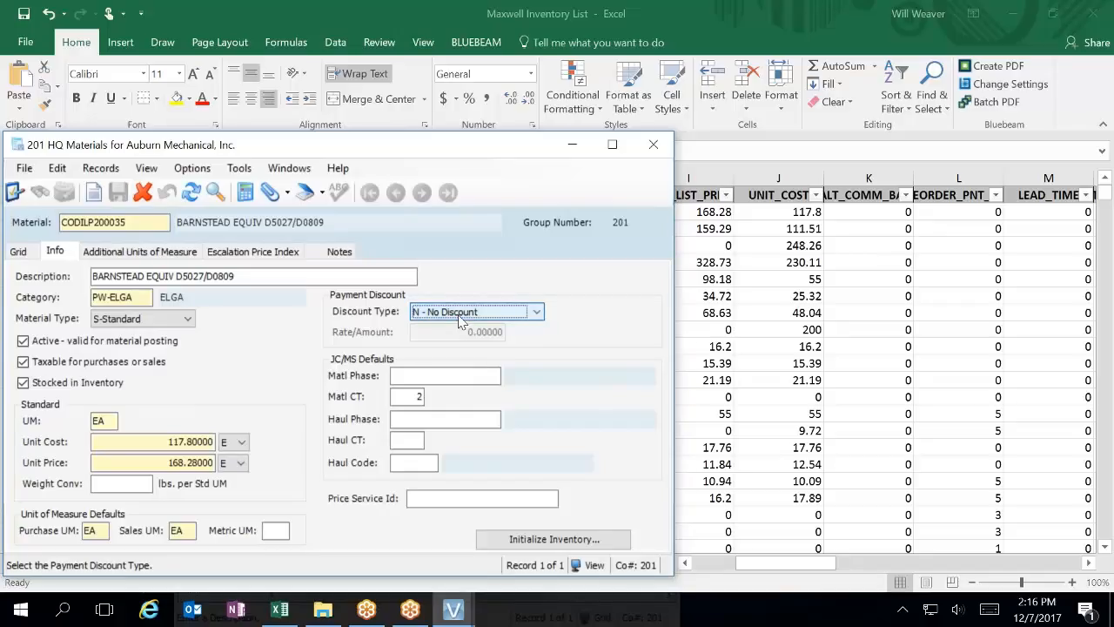
key(F1)
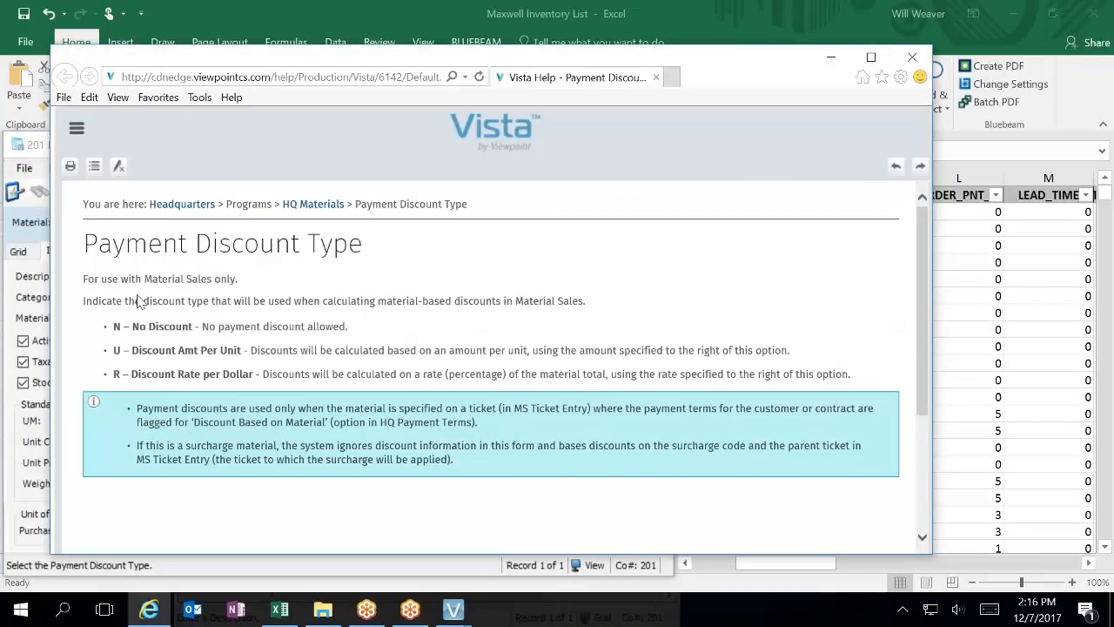
drag(145, 280, 236, 280)
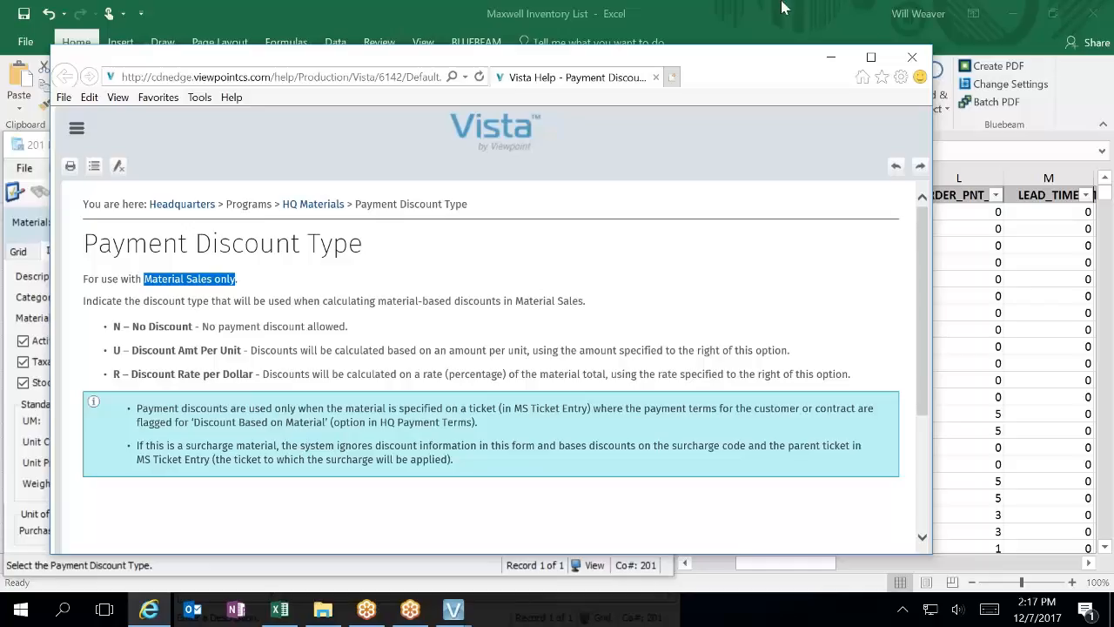
click(914, 60)
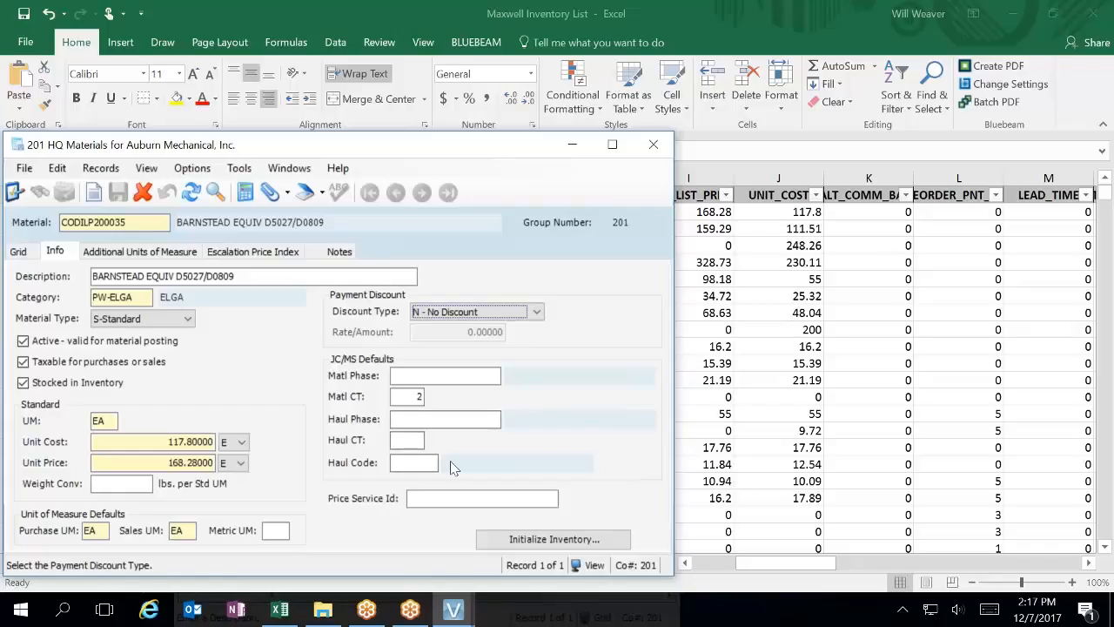
Step: Compare the material's saved unit cost with the unit cost column in the Excel inventory list, and return to Vista's HQ Materials form
click(148, 441)
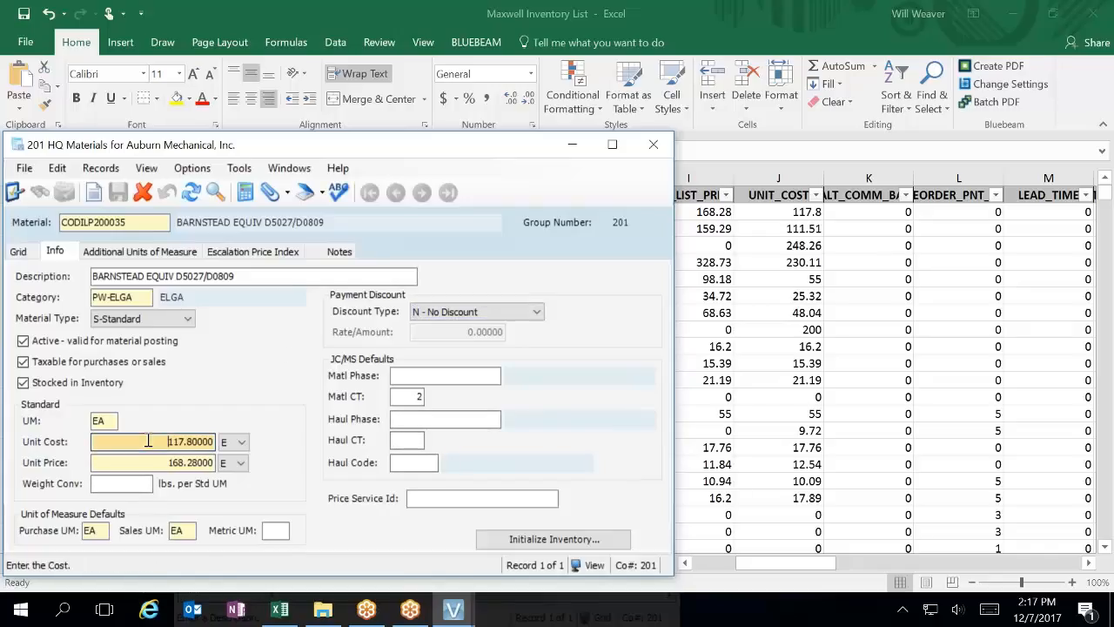
click(845, 138)
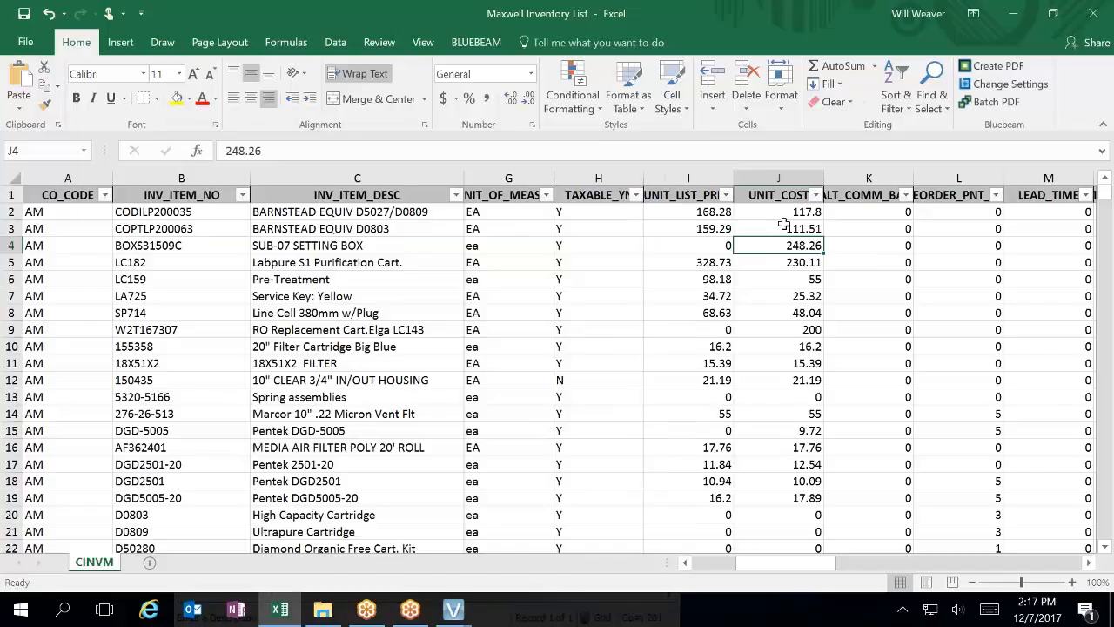
click(451, 612)
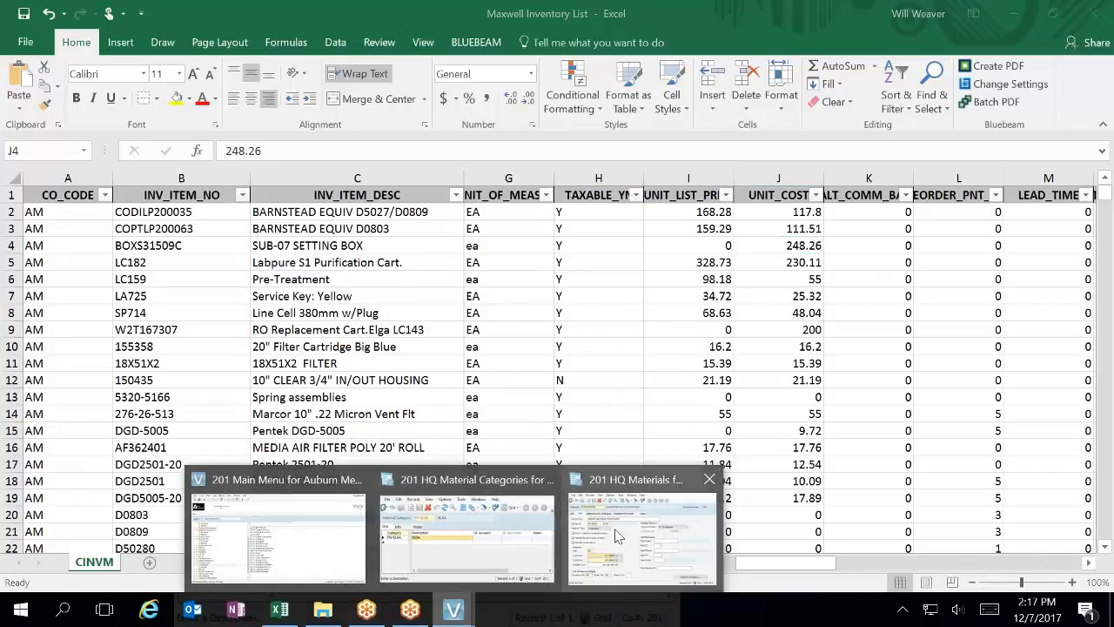
click(612, 538)
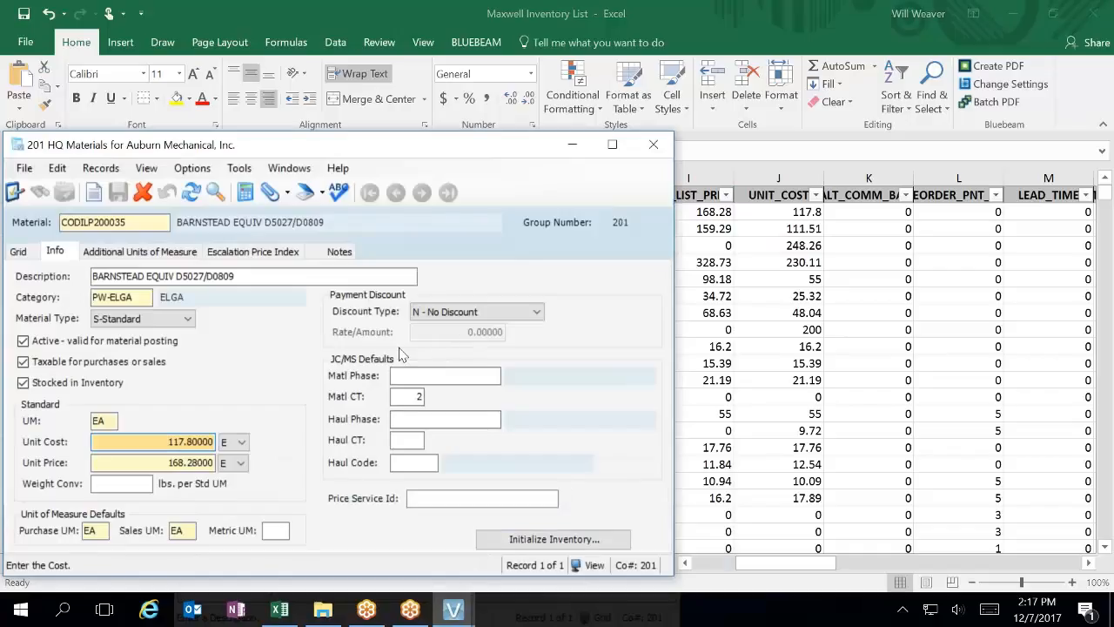
Step: Examine the material's additional units of measure and escalation price index, and return to its general info beside the inventory list
click(169, 253)
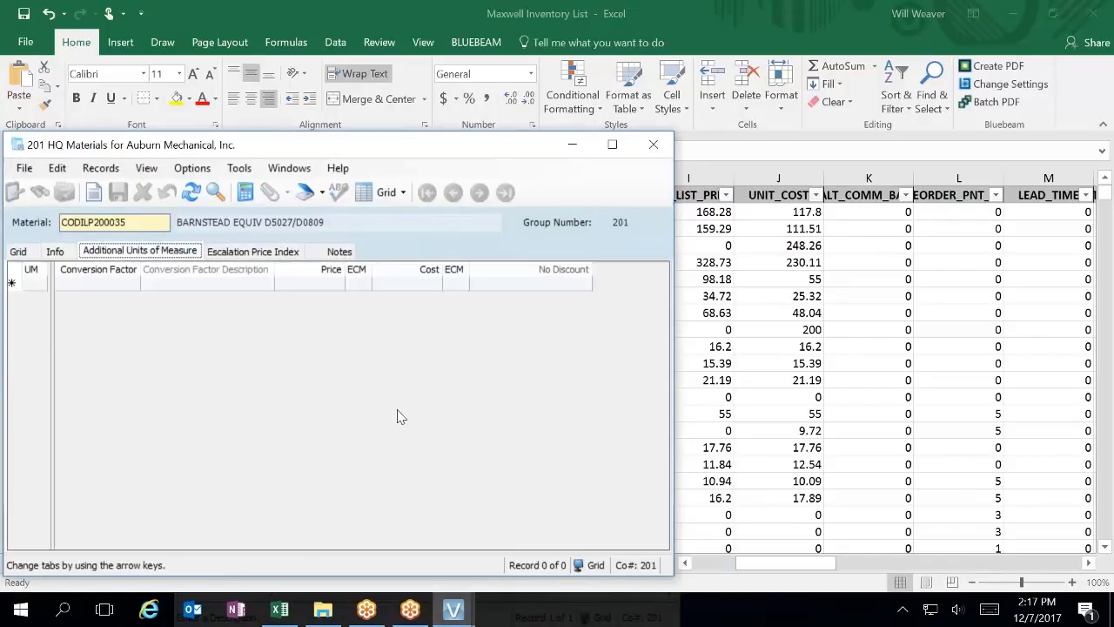
click(267, 254)
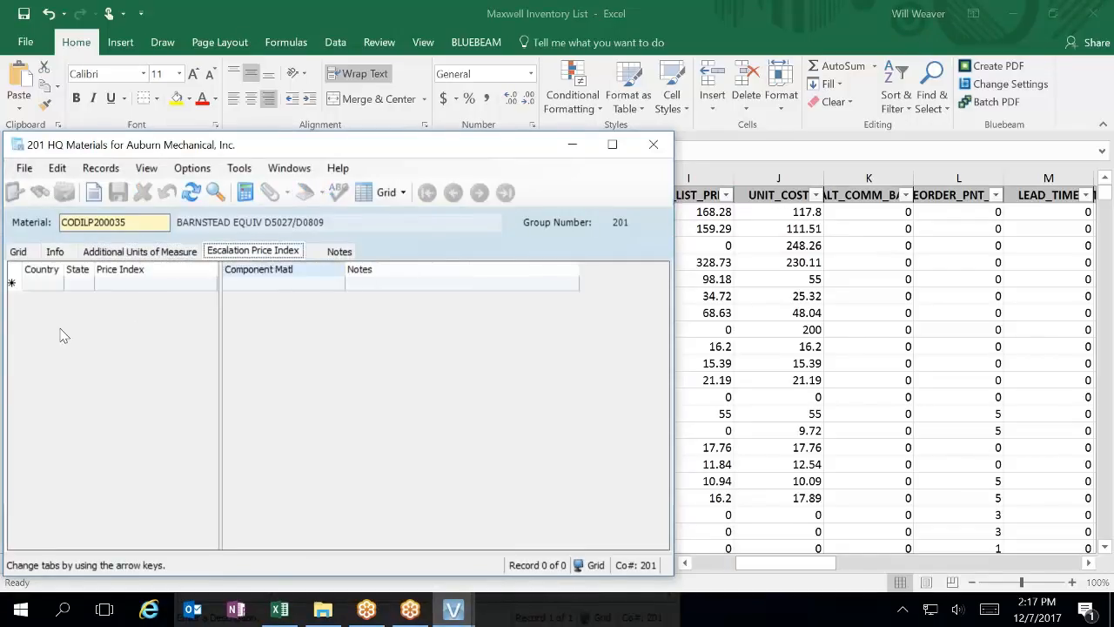
click(157, 259)
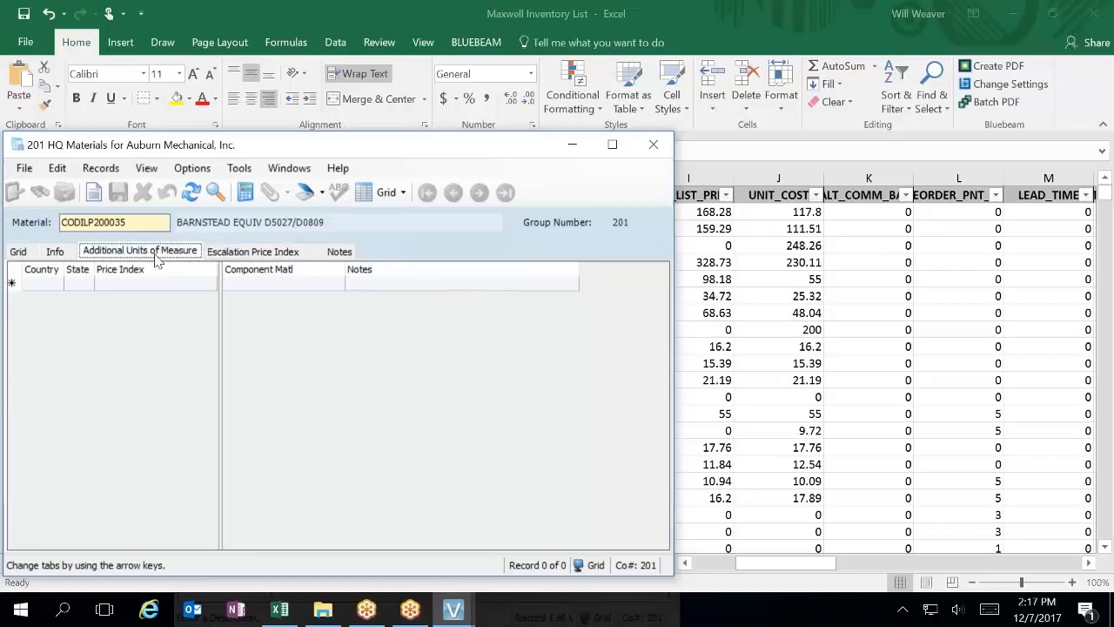
drag(358, 157, 914, 173)
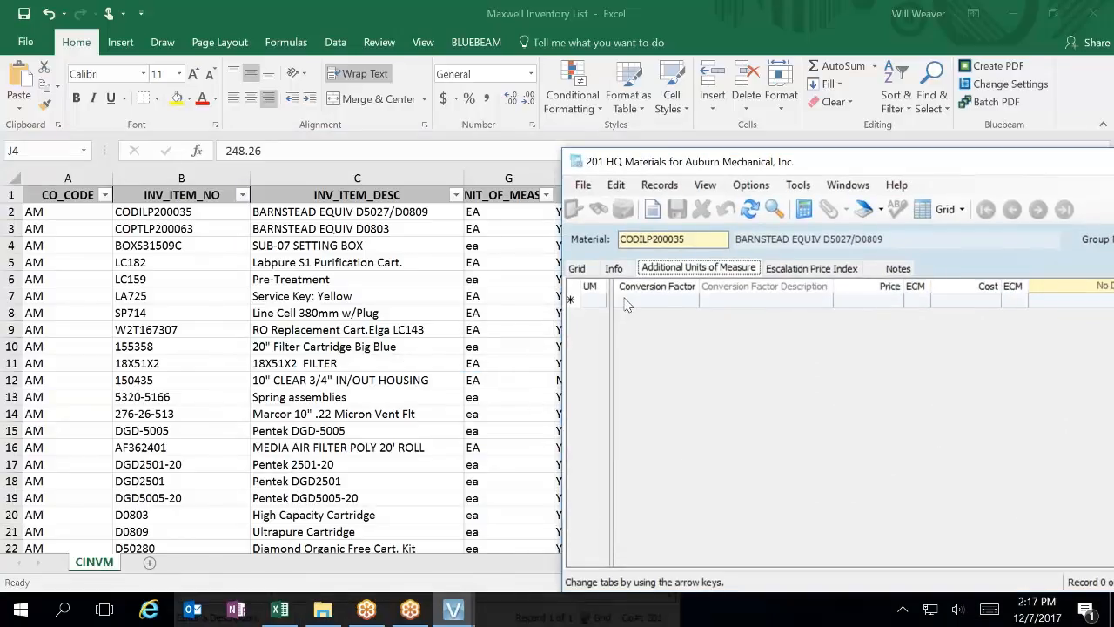
click(614, 269)
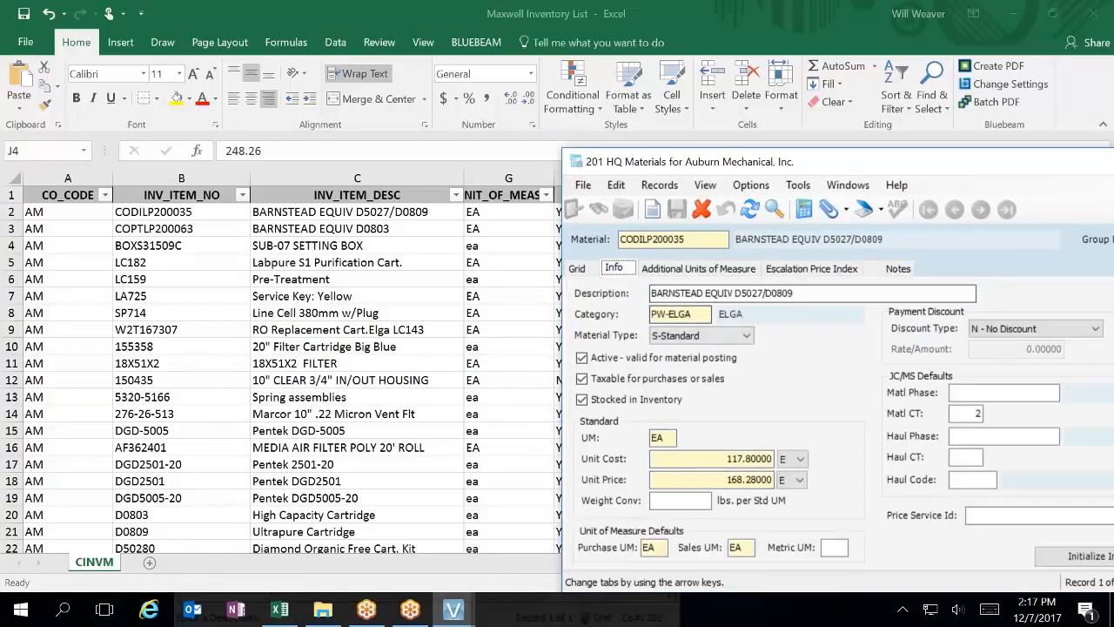
Step: Check the additional units of measure for material CODILP200035 and return to its general info
click(706, 268)
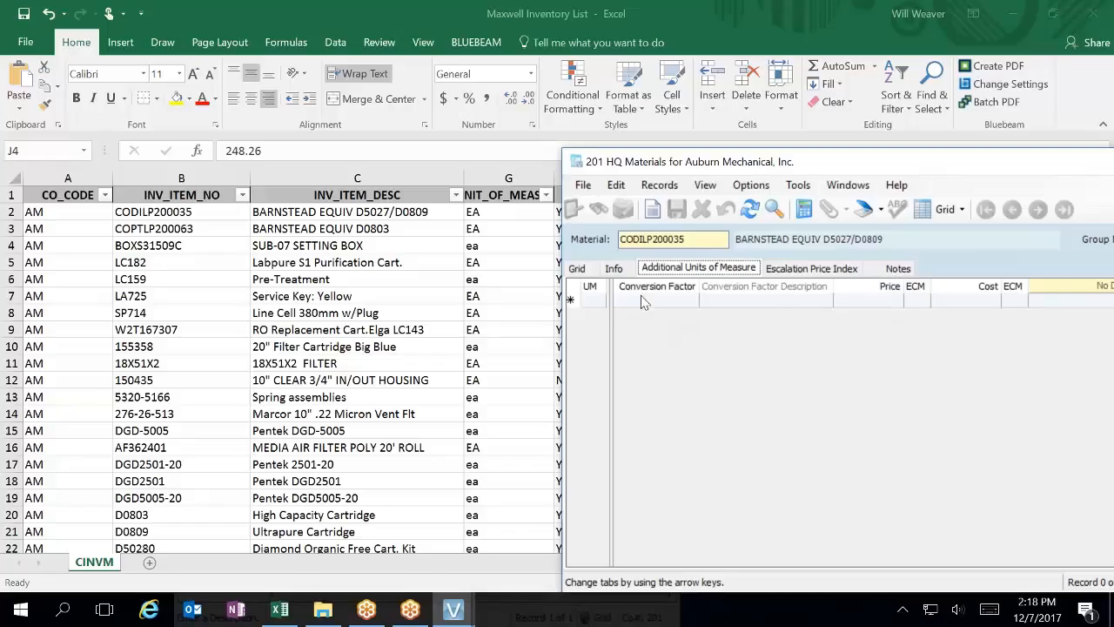
click(616, 269)
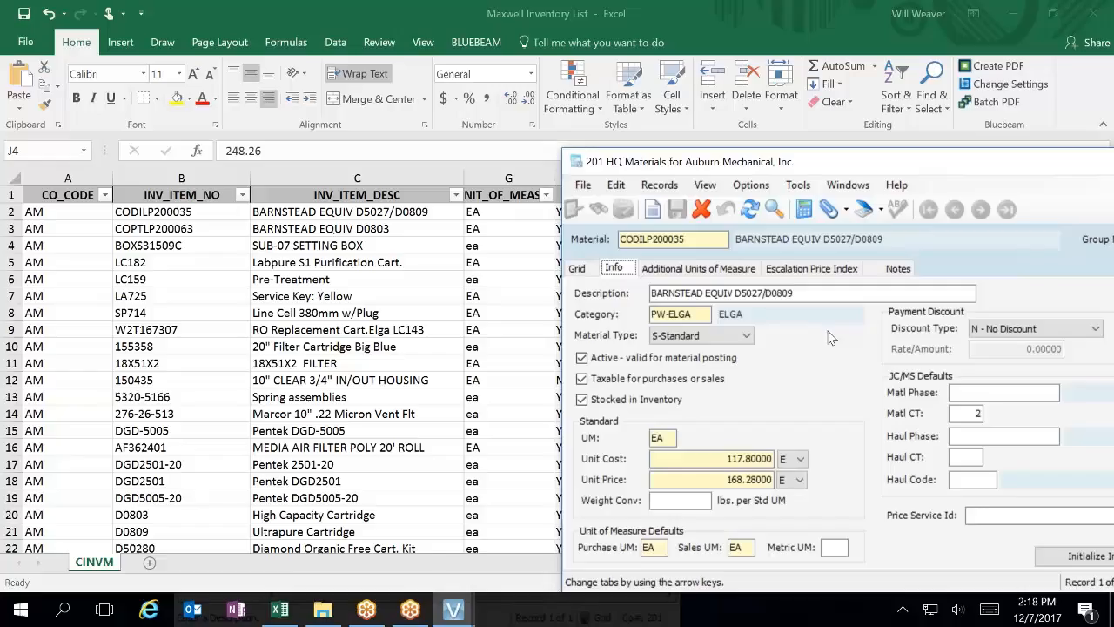
key(Right)
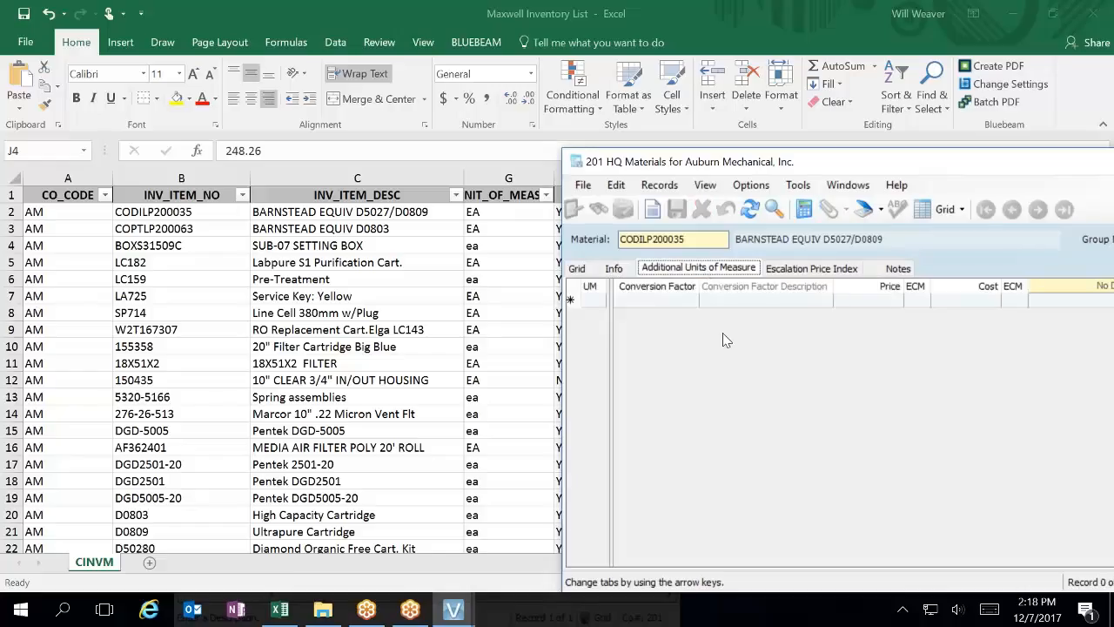
click(616, 271)
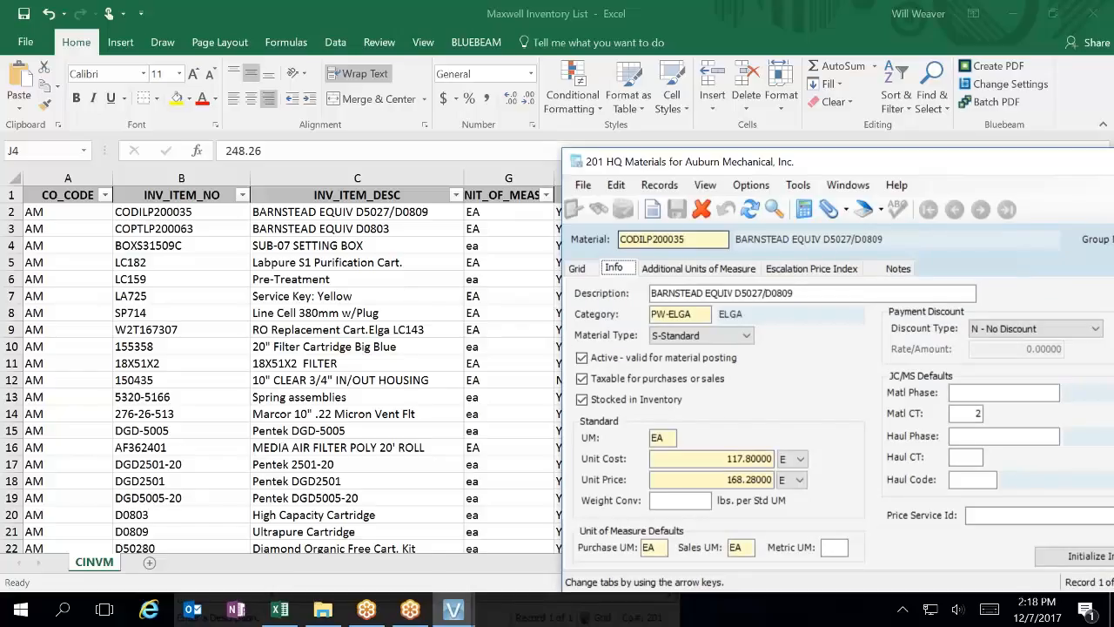
Step: Show the material in the grid and place the full-width HQ Materials window beneath the first rows of the inventory list
click(579, 269)
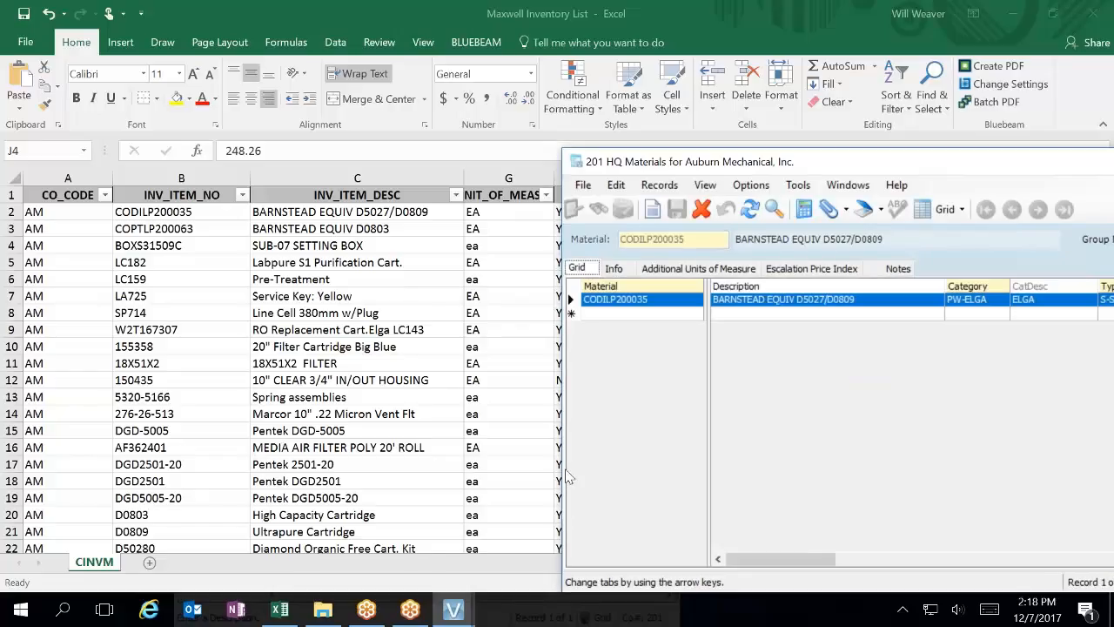
drag(567, 474, 74, 592)
drag(722, 187, 634, 266)
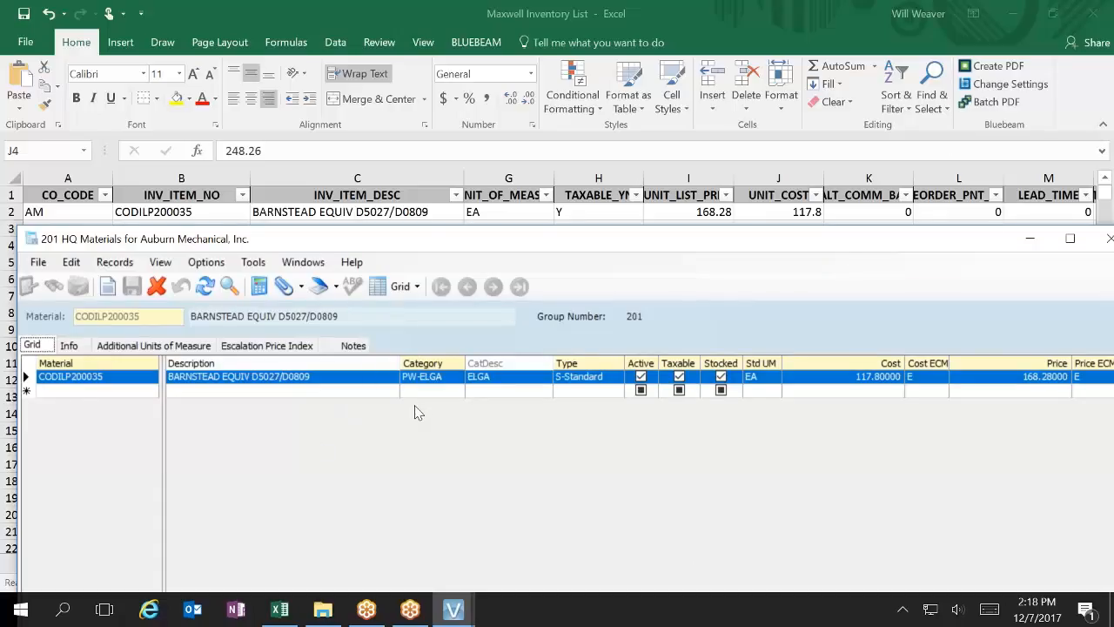
drag(488, 252, 466, 375)
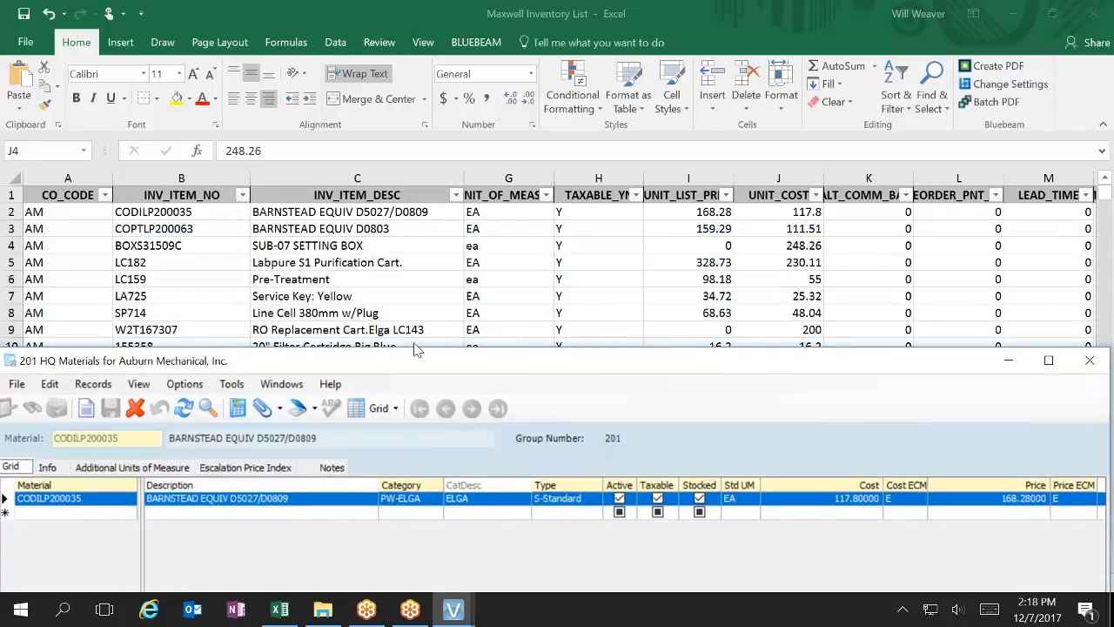
Step: Examine the item numbers, descriptions, list prices and unit costs throughout the Excel inventory list, and return to its first rows
click(376, 277)
click(280, 351)
scroll(355, 339, down, 5)
scroll(355, 338, down, 20)
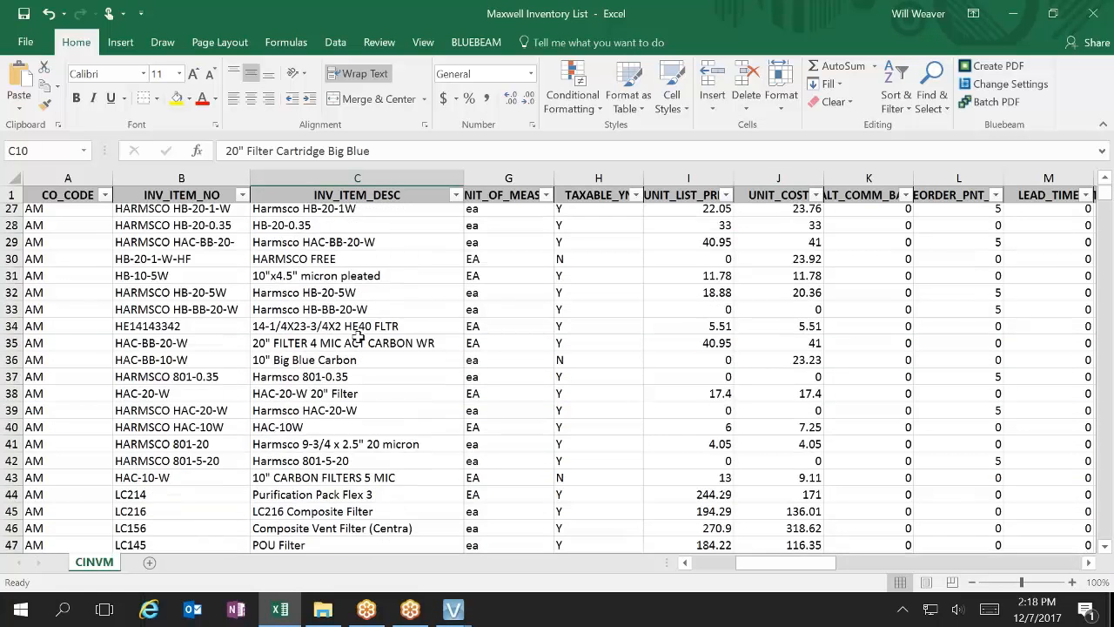
scroll(359, 333, down, 20)
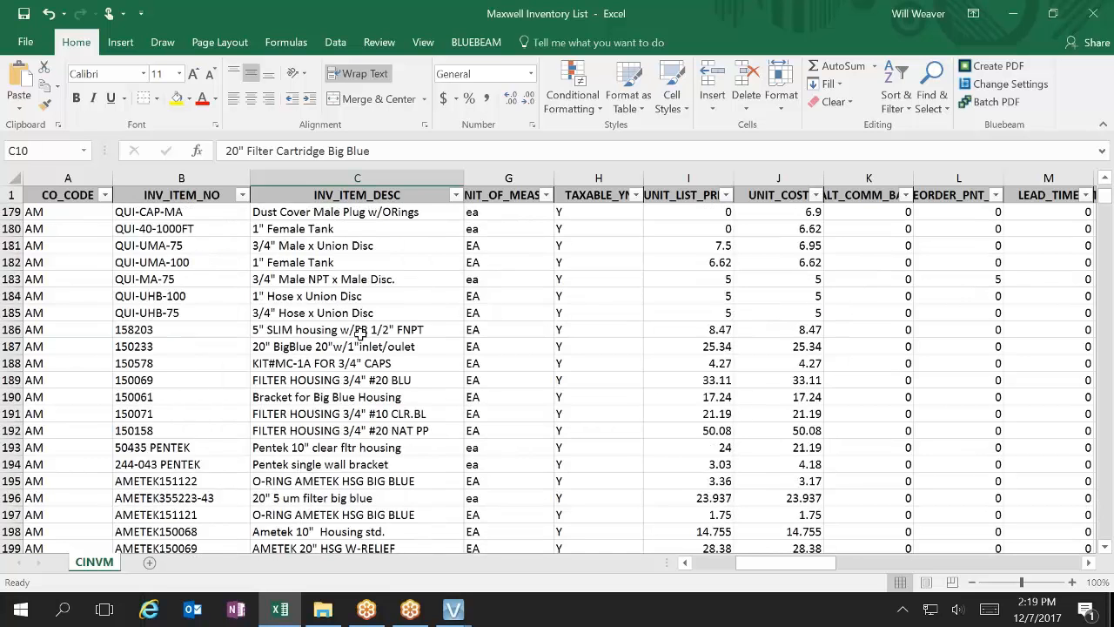
scroll(360, 333, down, 20)
scroll(492, 309, down, 20)
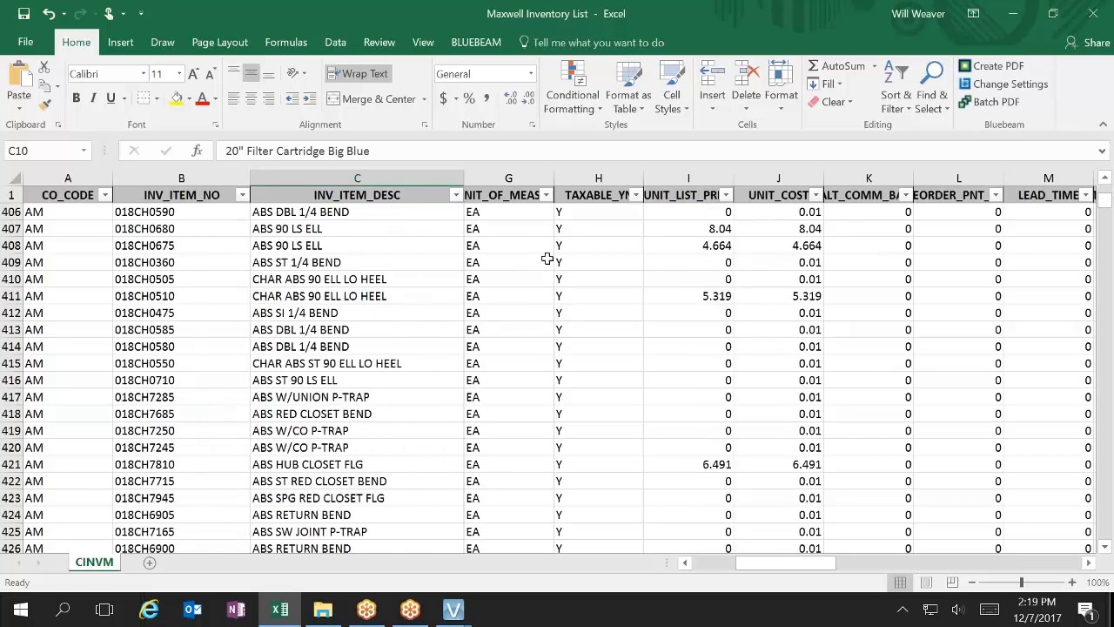
scroll(547, 258, down, 9)
scroll(539, 268, down, 20)
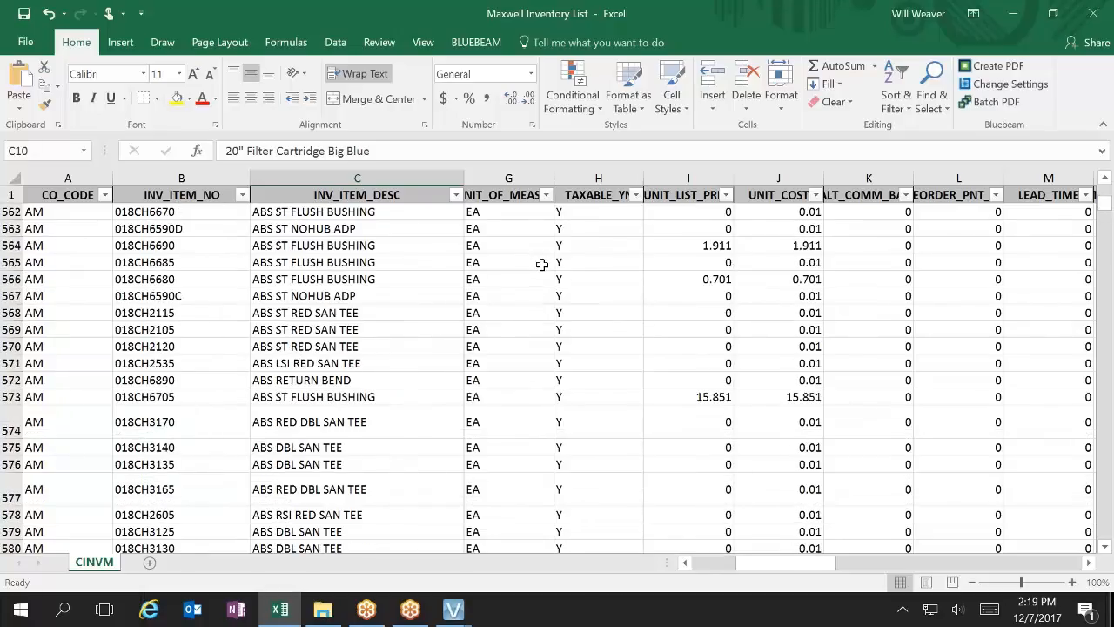
scroll(541, 265, down, 20)
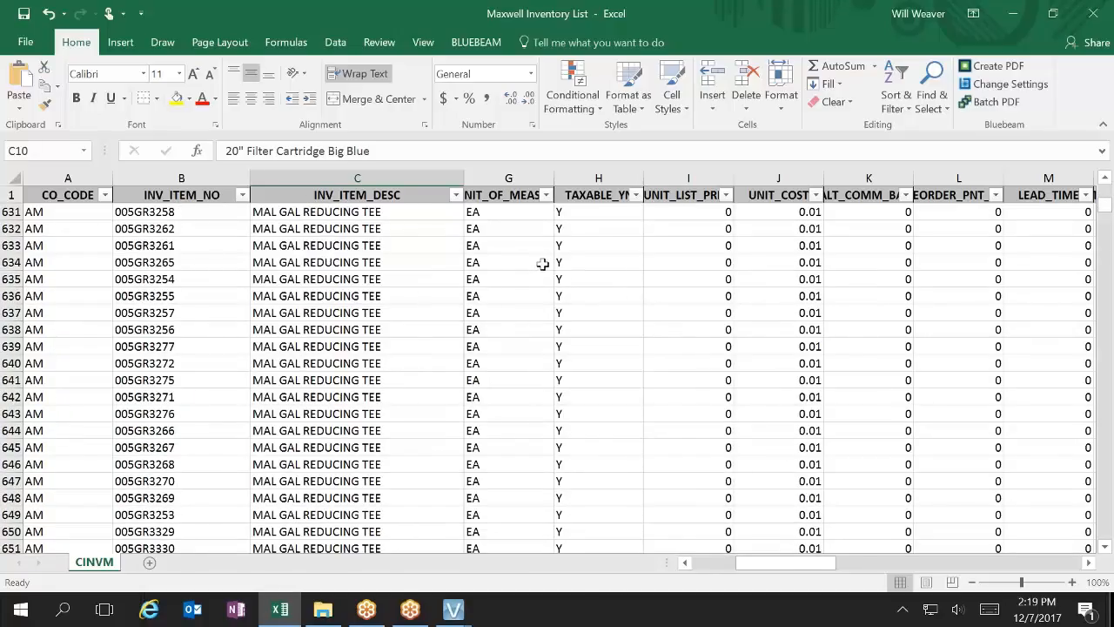
scroll(541, 265, up, 20)
scroll(541, 263, up, 20)
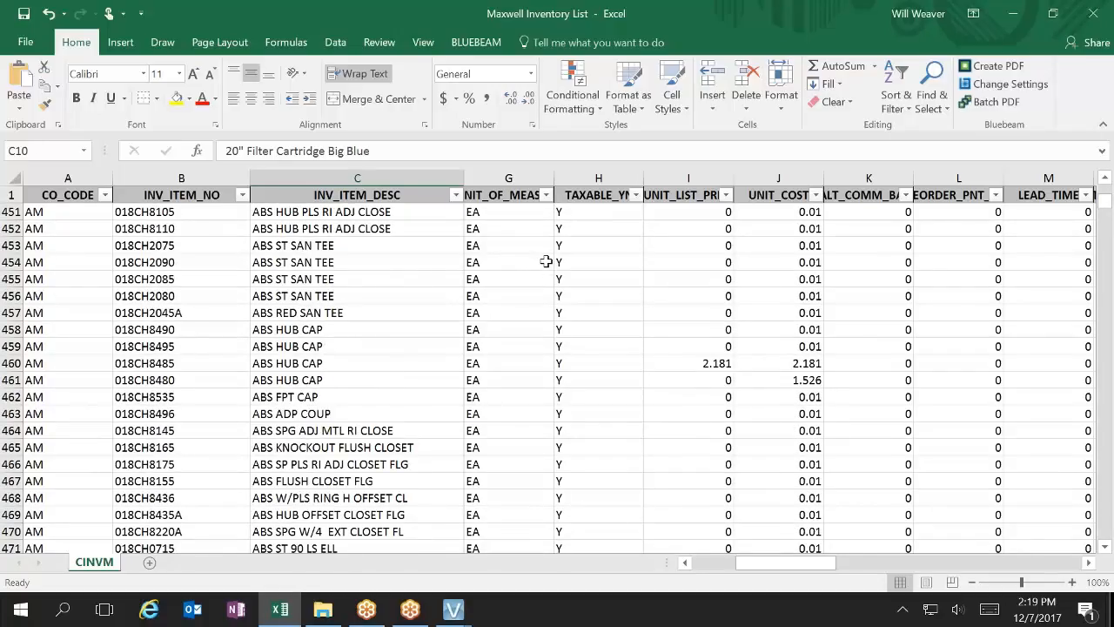
scroll(545, 261, up, 20)
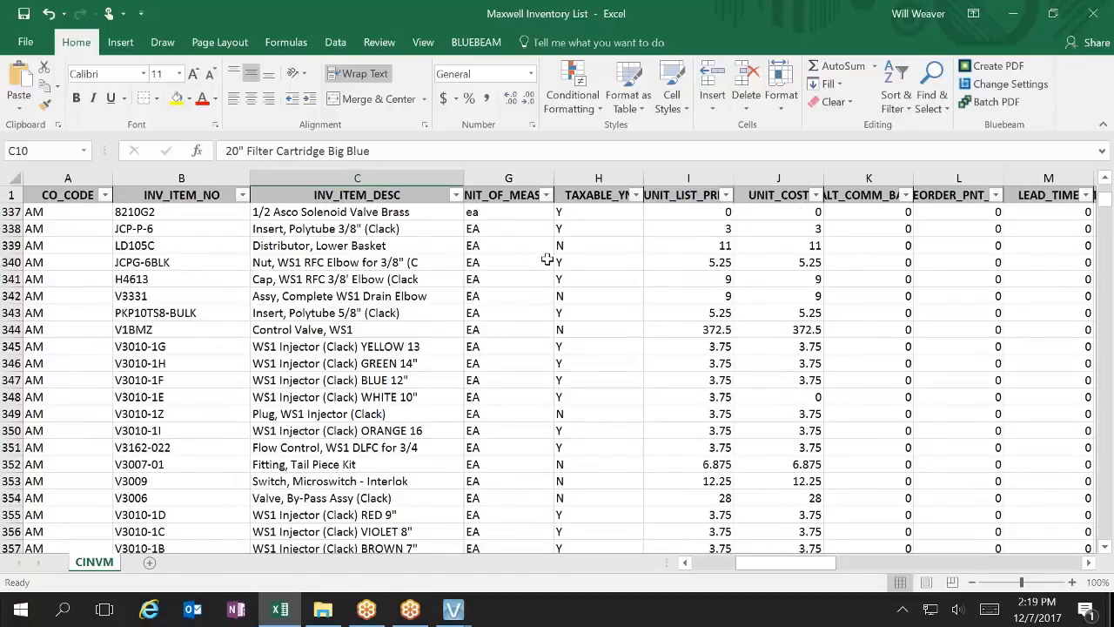
scroll(547, 261, up, 10)
scroll(547, 261, up, 20)
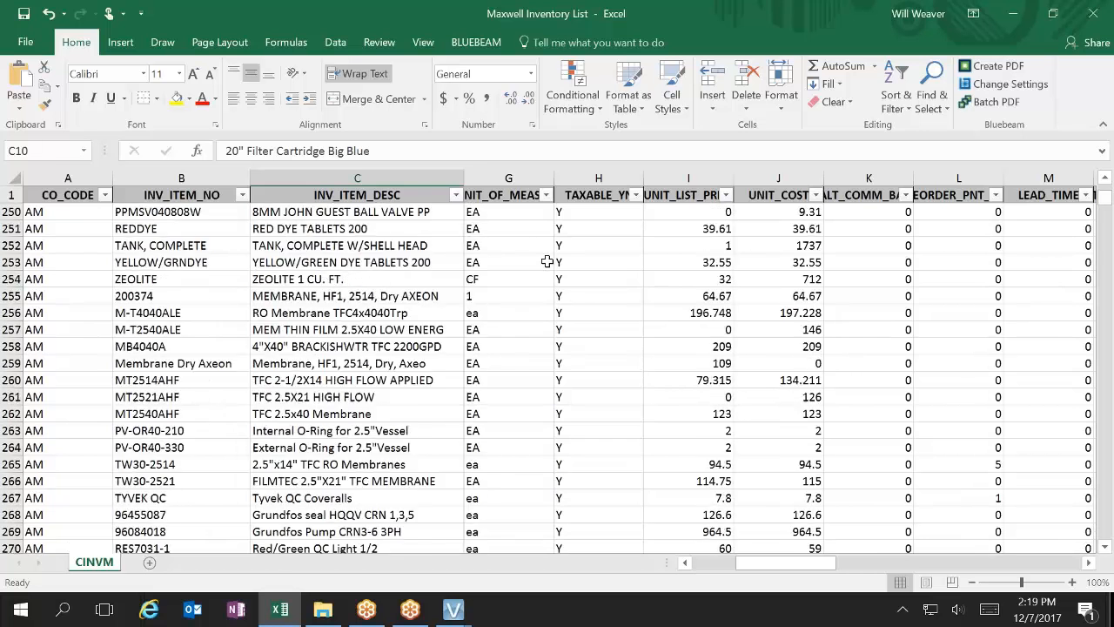
scroll(546, 262, up, 18)
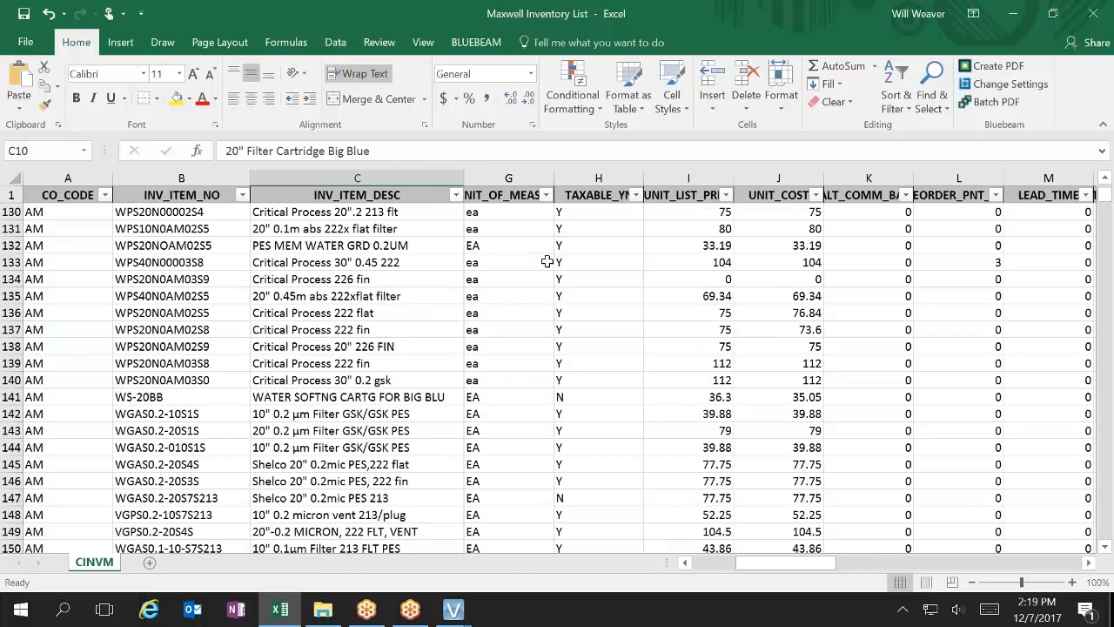
scroll(547, 261, up, 9)
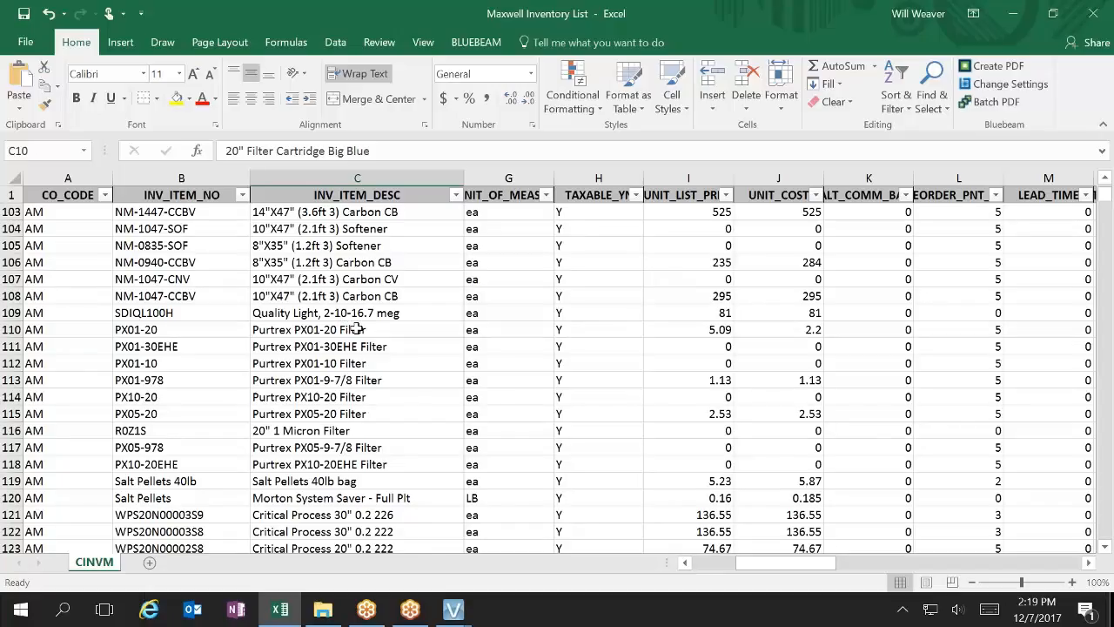
scroll(357, 329, up, 20)
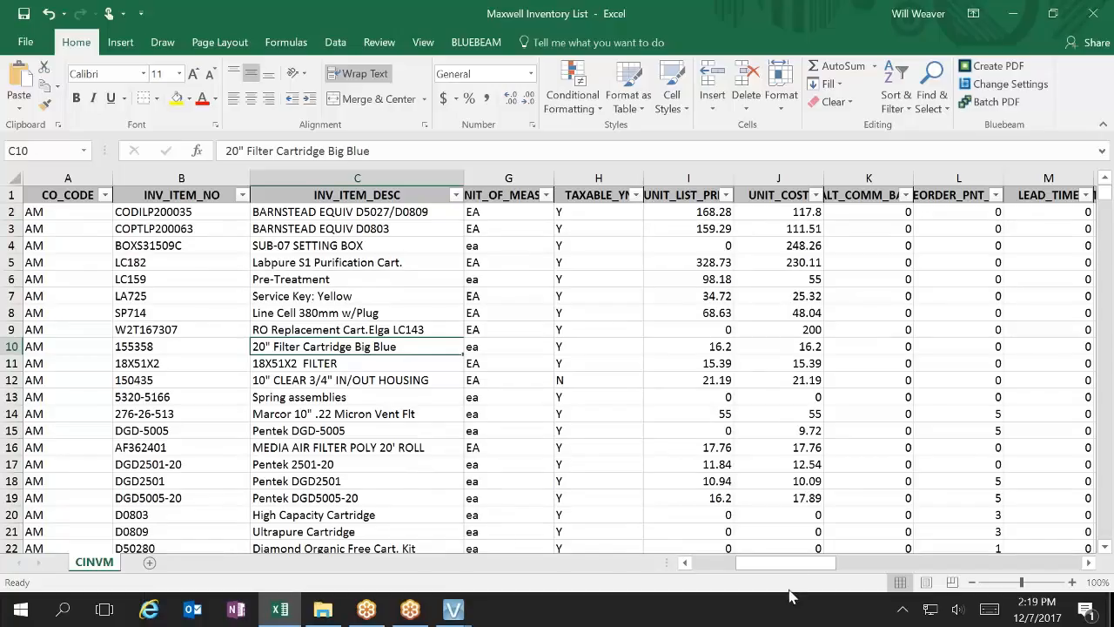
Step: Review the inventory list's remaining columns through the billing category, and return to the size column
drag(786, 571, 1057, 515)
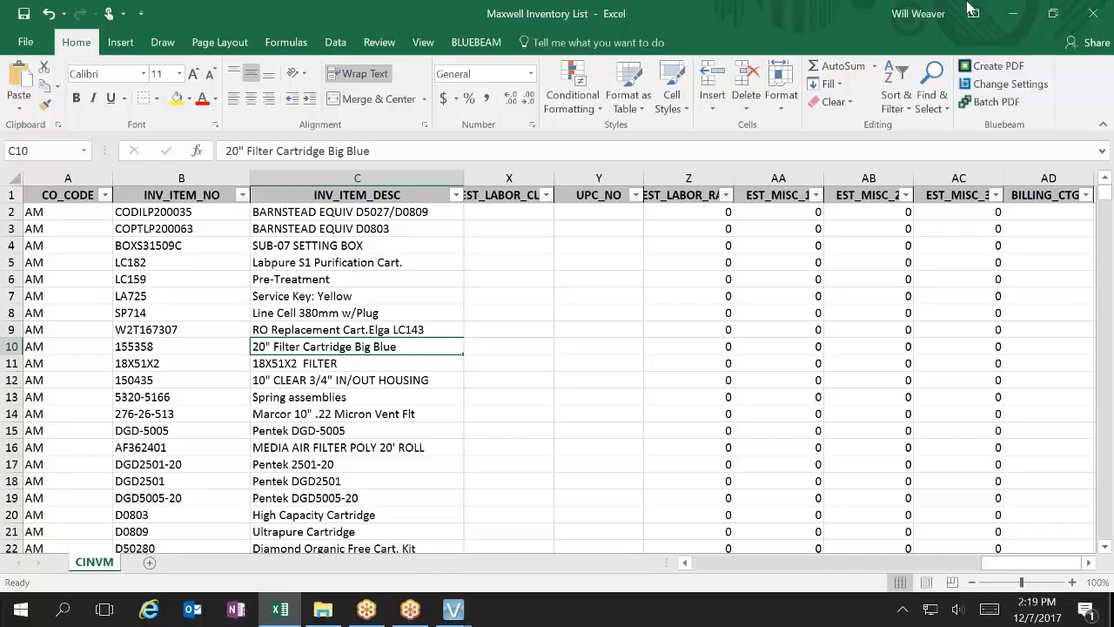
drag(1029, 573, 744, 563)
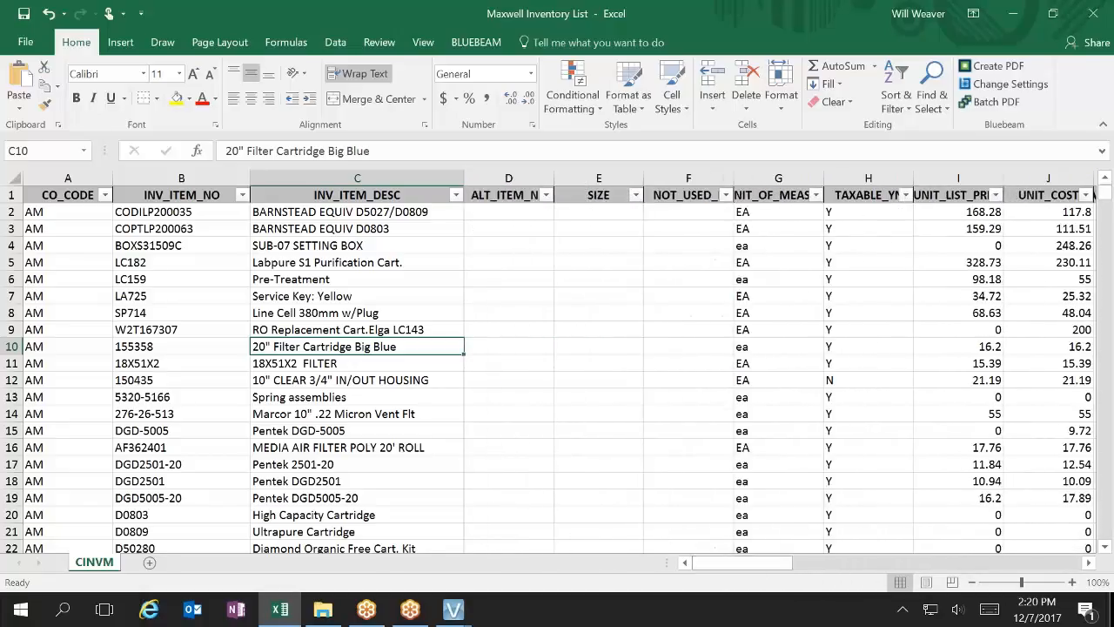
click(620, 296)
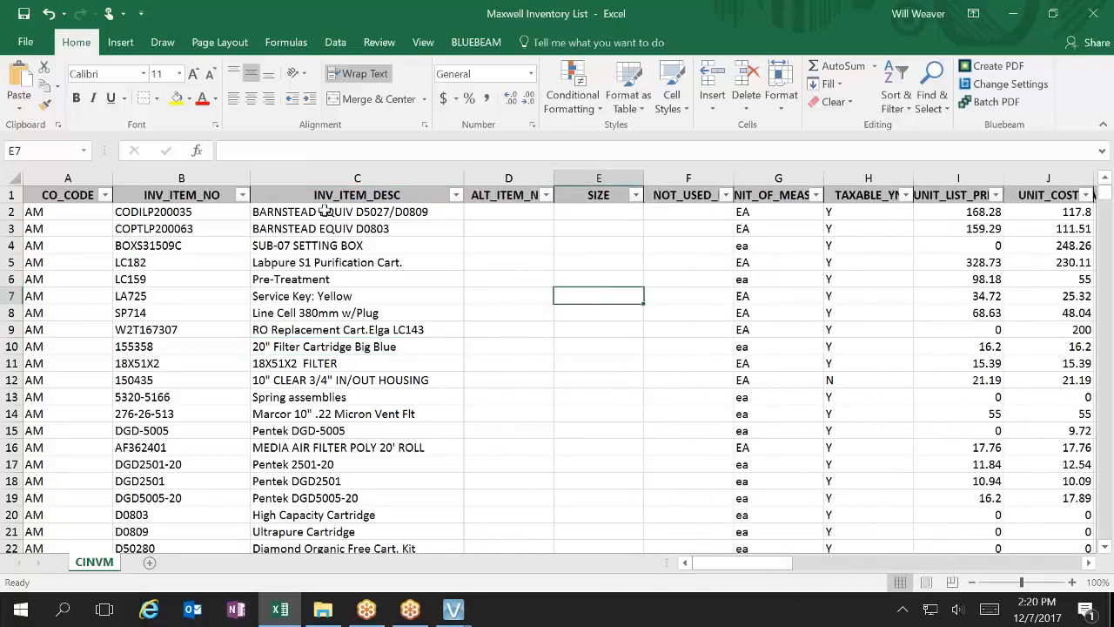
Step: Examine the ABS fittings' descriptions and sizes around row 464, select the four ABS HUB CAP descriptions, and check their item category column
scroll(460, 349, down, 8)
scroll(460, 349, down, 20)
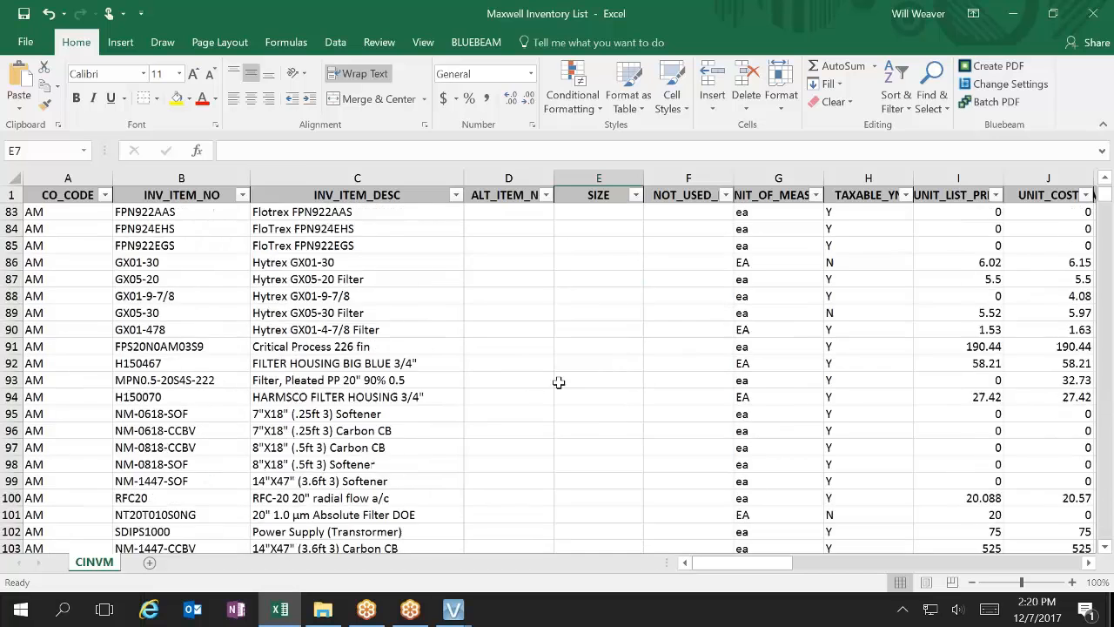
scroll(1105, 482, down, 20)
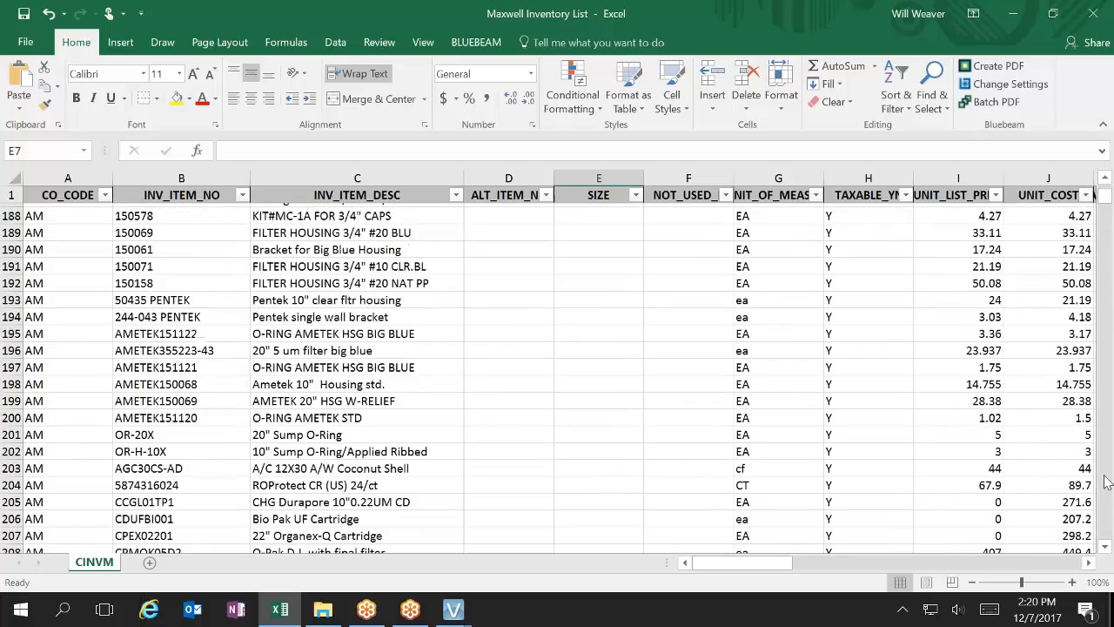
scroll(1105, 481, down, 20)
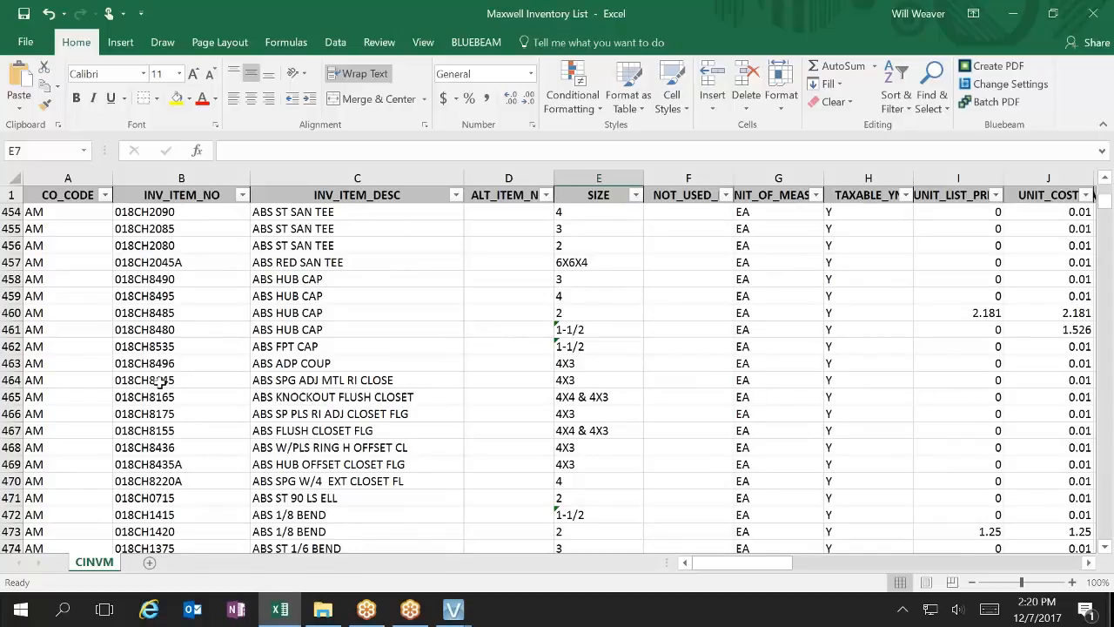
click(255, 380)
double_click(255, 380)
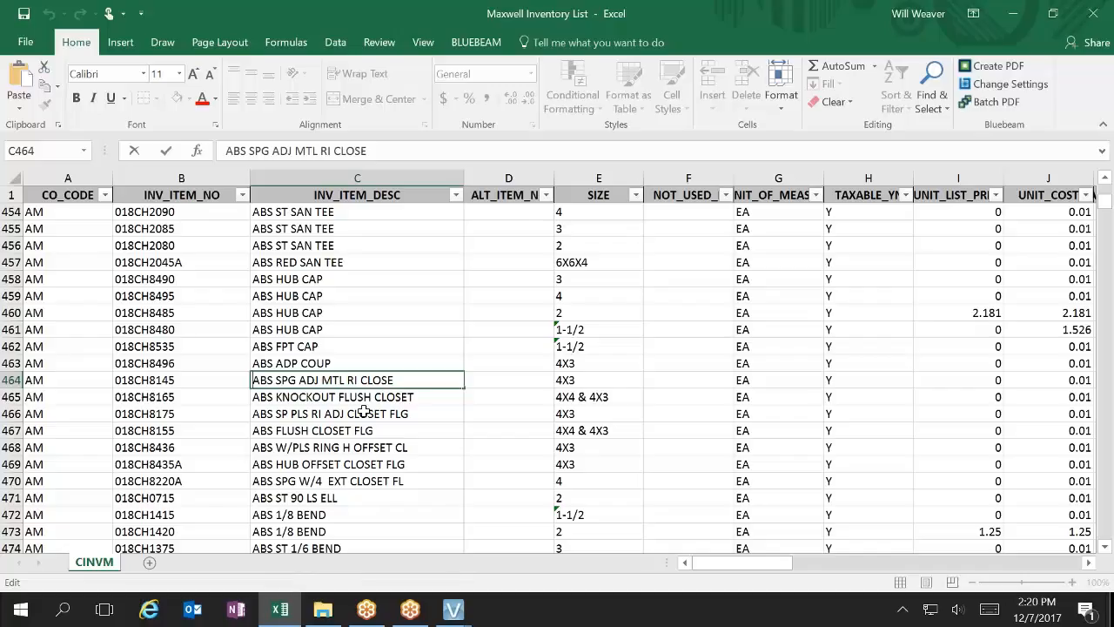
click(577, 380)
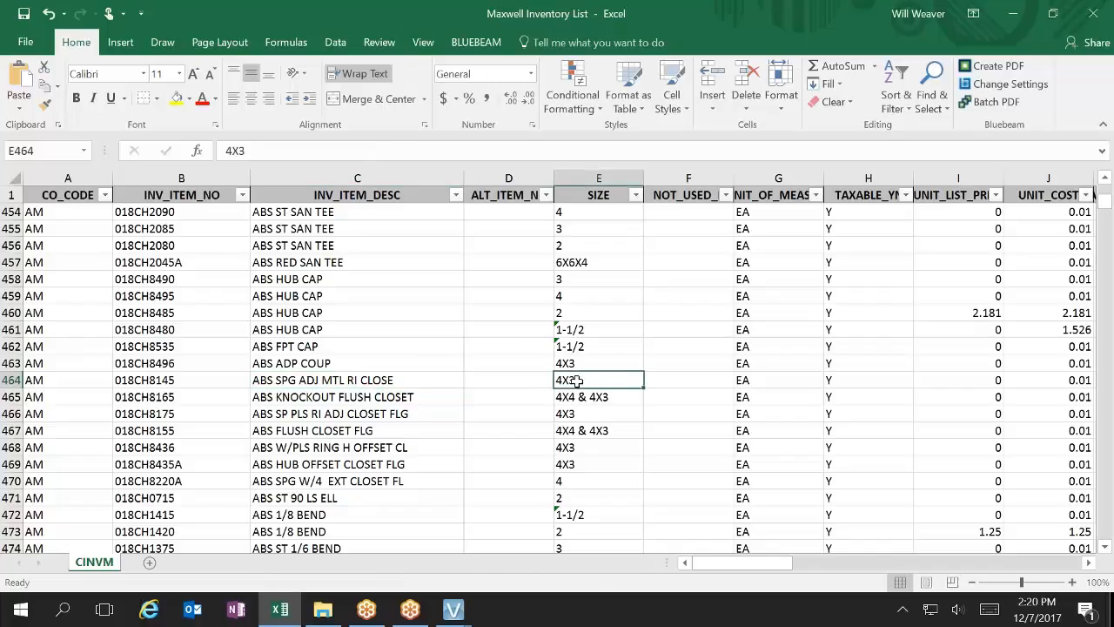
drag(296, 281, 311, 329)
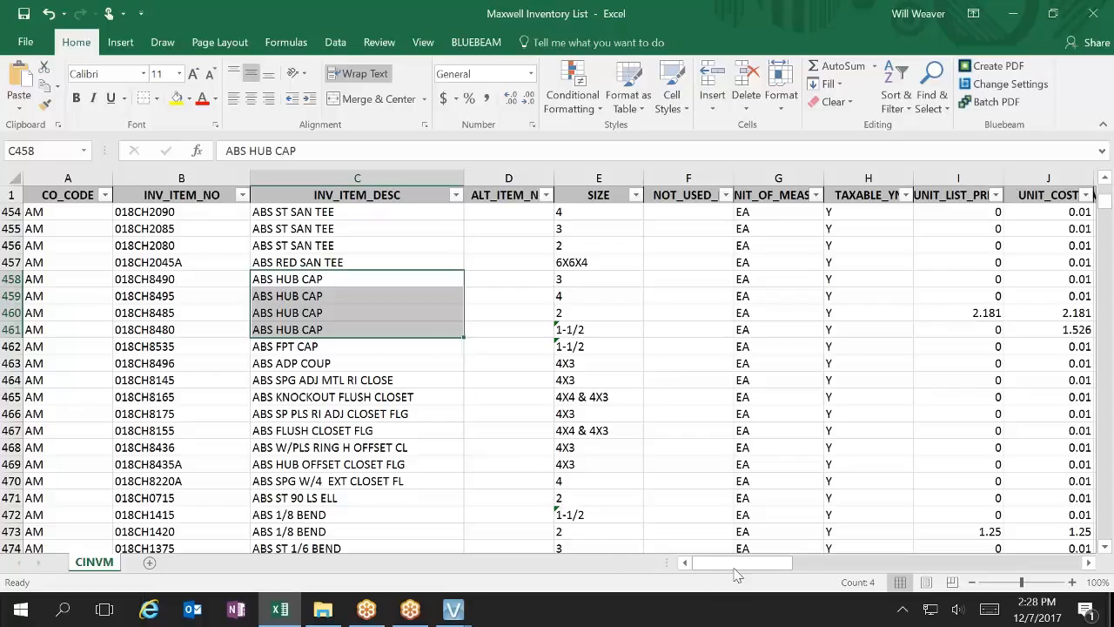
drag(779, 573, 945, 539)
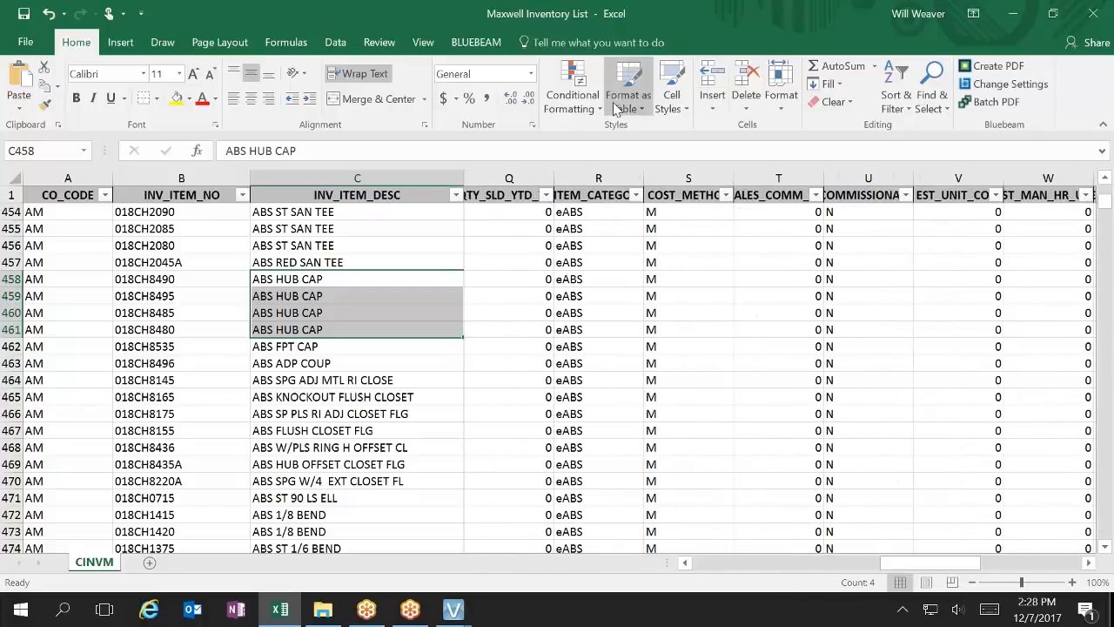
Step: Restore the Excel and Vista main menu windows to a smaller size and bring the upper module folders into view
click(1050, 14)
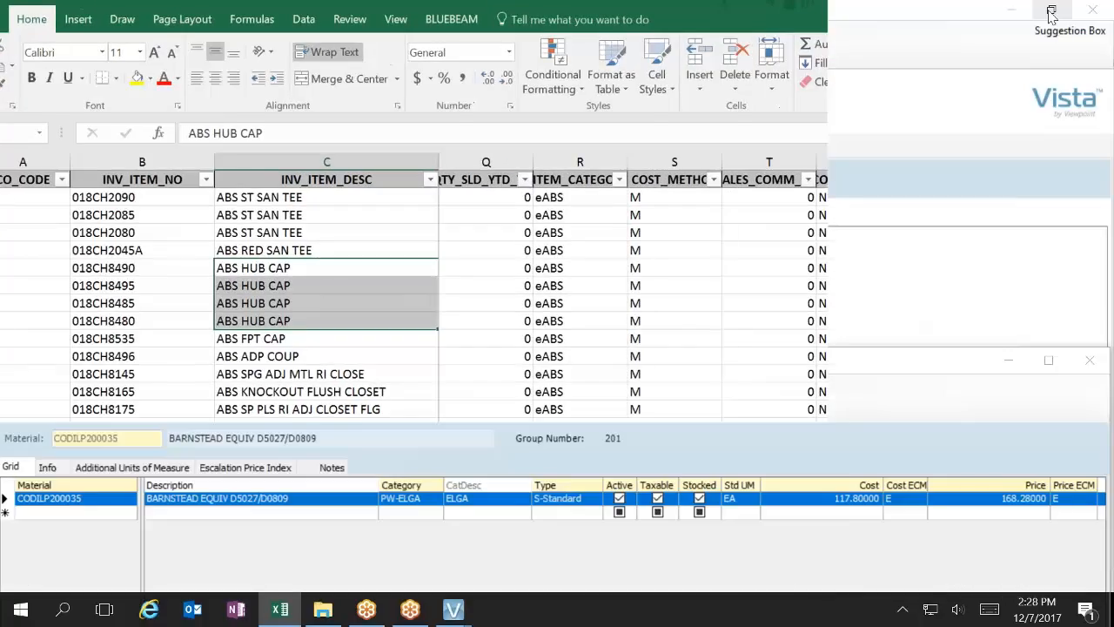
click(923, 43)
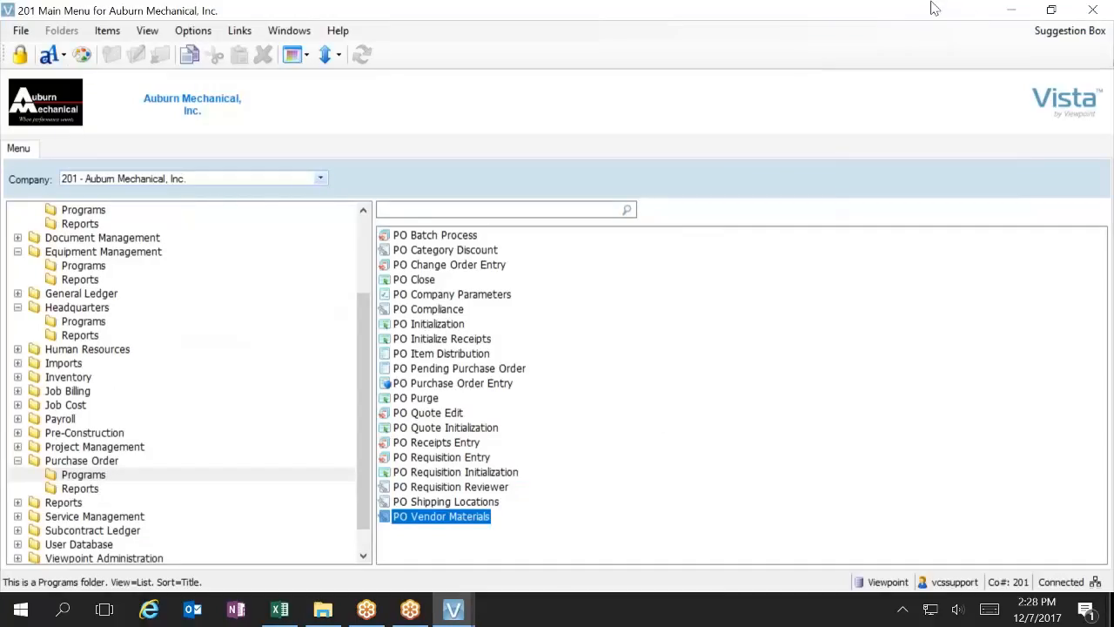
double_click(936, 8)
drag(866, 54, 727, 47)
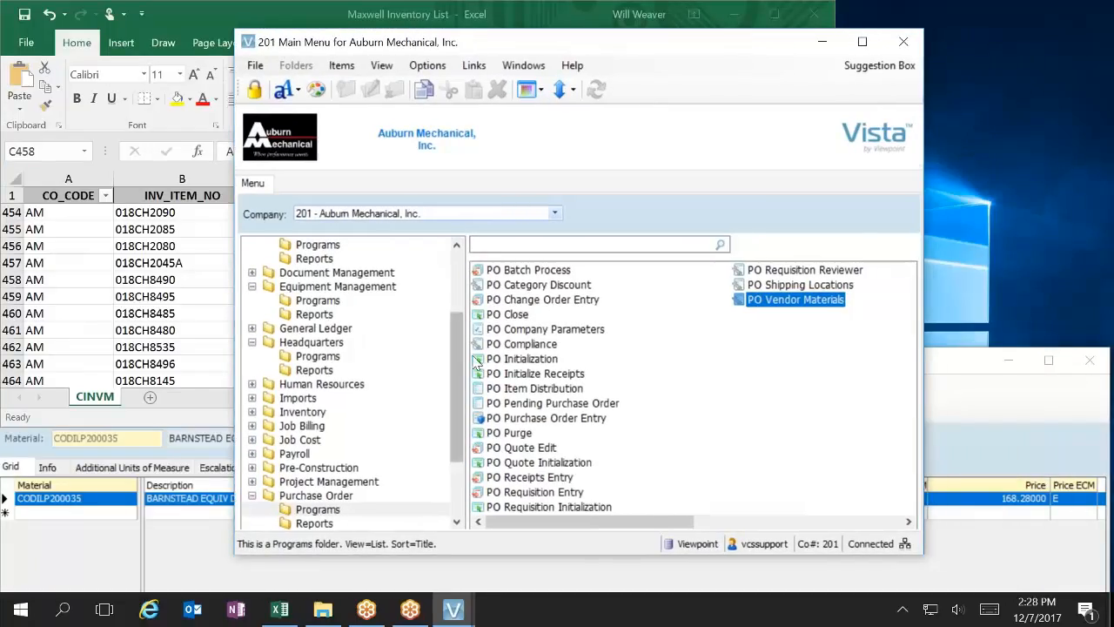
drag(457, 370, 457, 334)
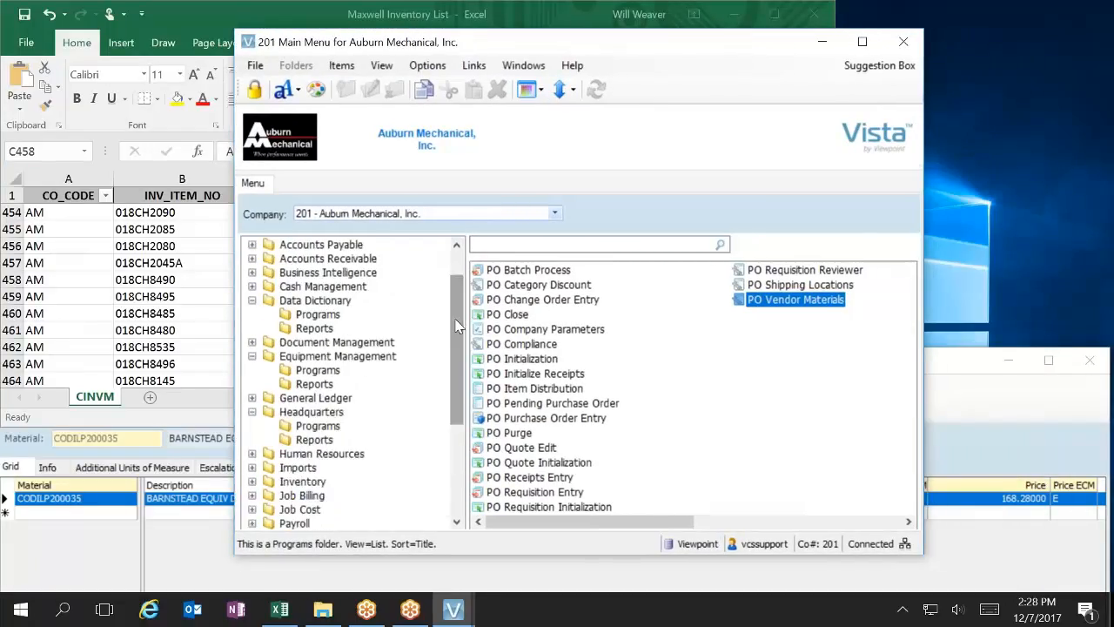
Step: Close the Vista main menu to end the session, move the Excel window clear of the desktop shortcuts, and relaunch Vista by Viewpoint
click(905, 43)
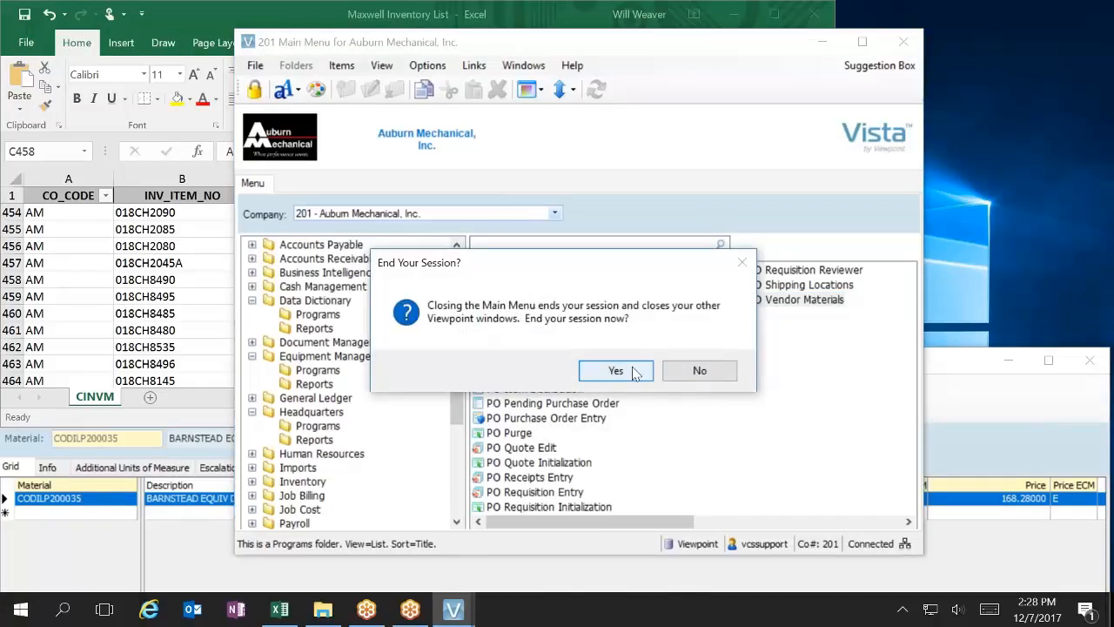
click(635, 371)
drag(548, 16, 733, 42)
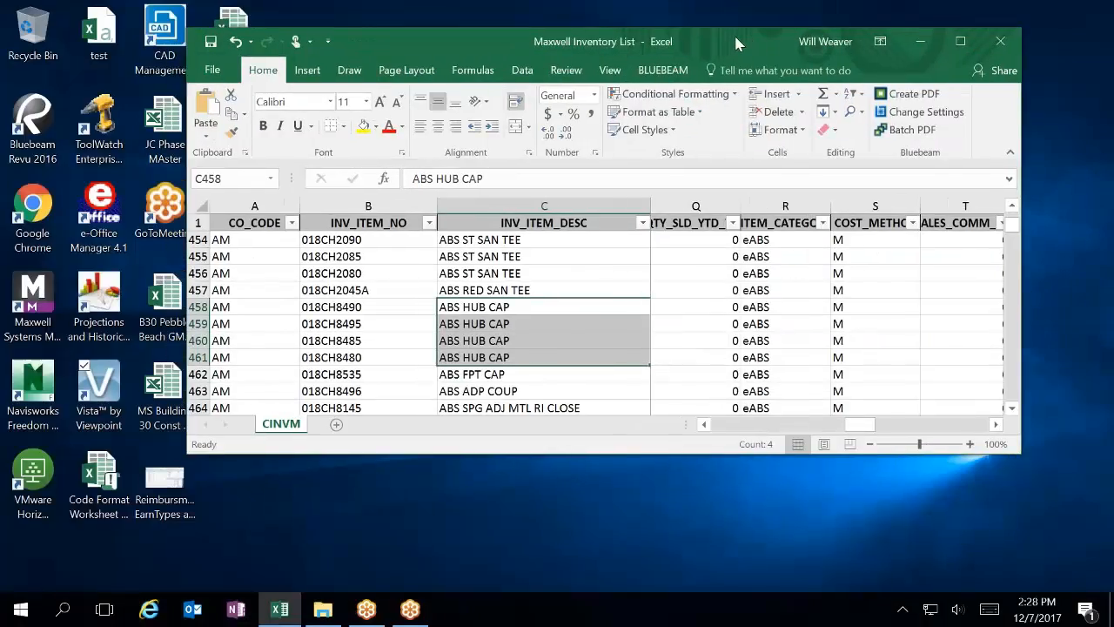
double_click(91, 407)
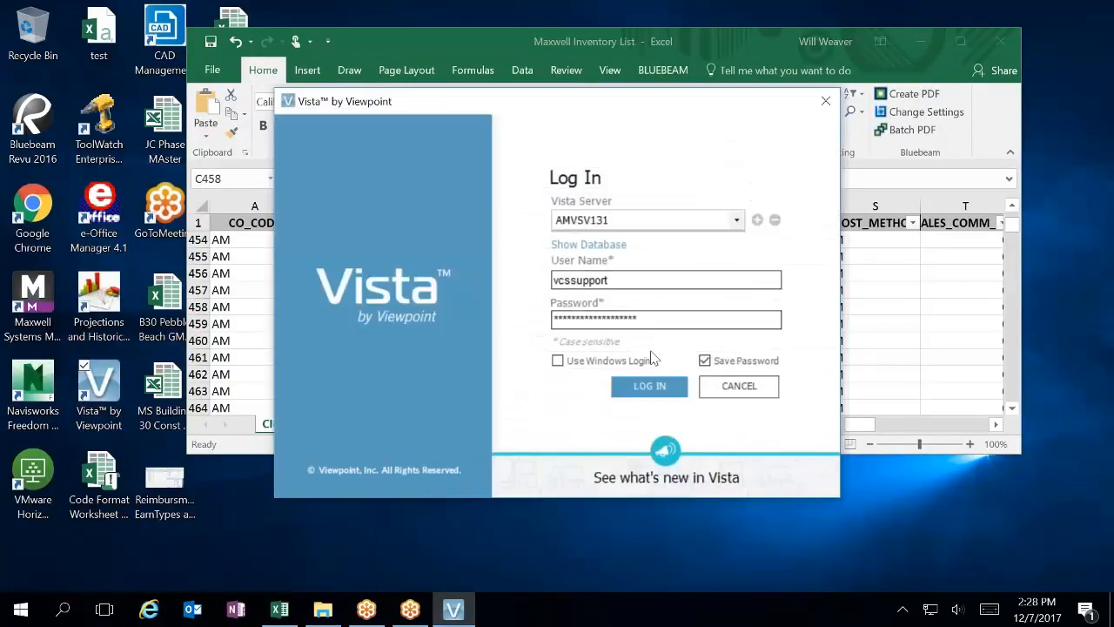
Step: Log in to Vista using the Windows login option and the account password
drag(641, 278, 504, 279)
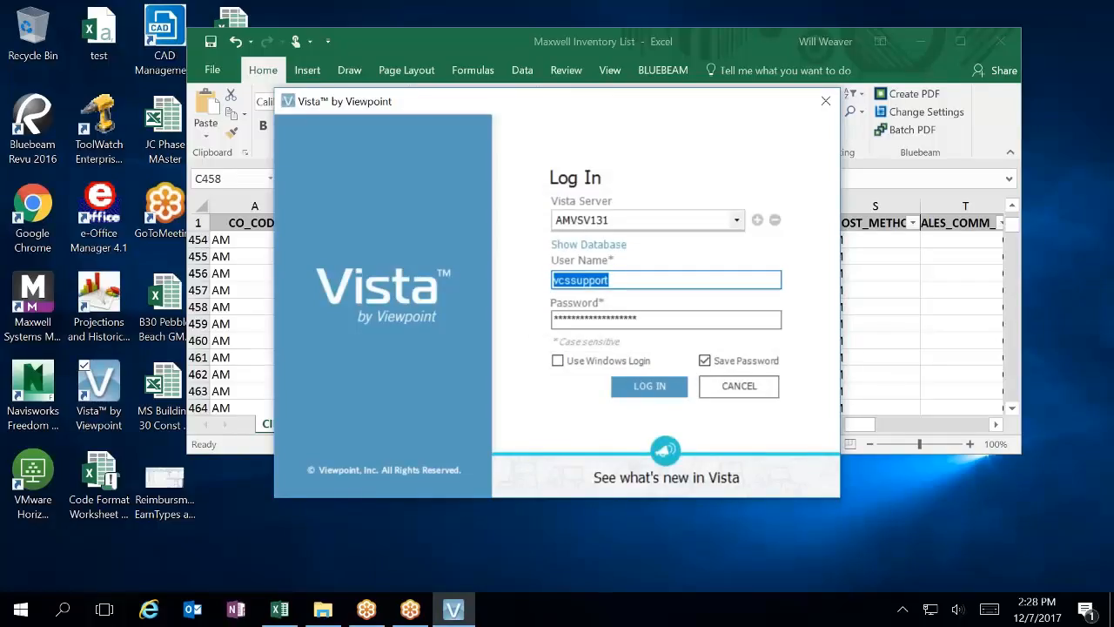
click(557, 360)
drag(657, 317, 382, 346)
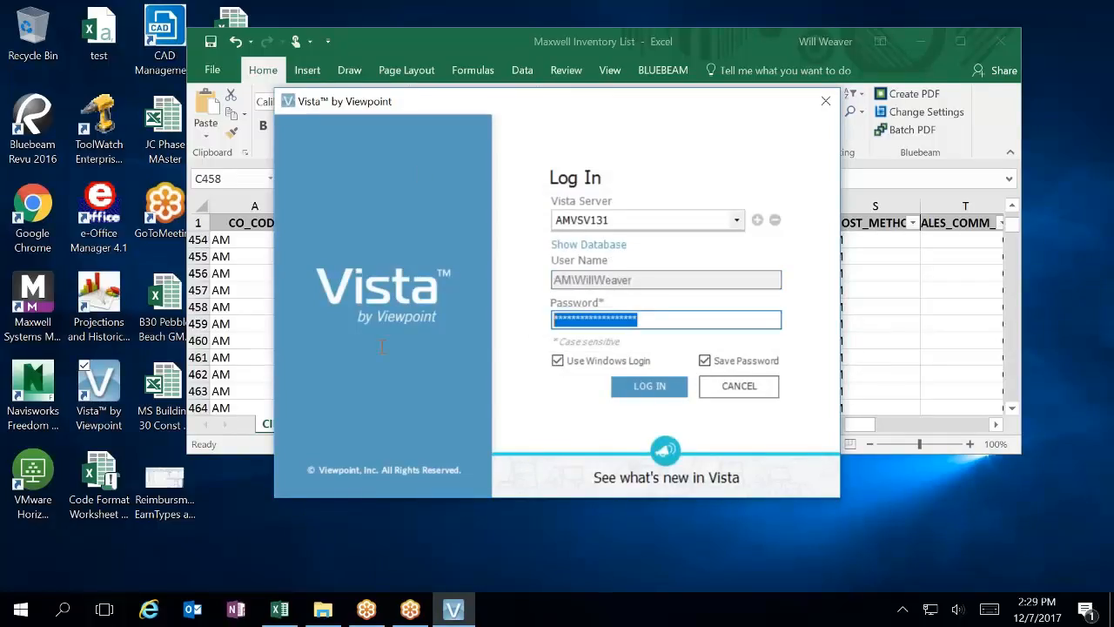
text(*********)
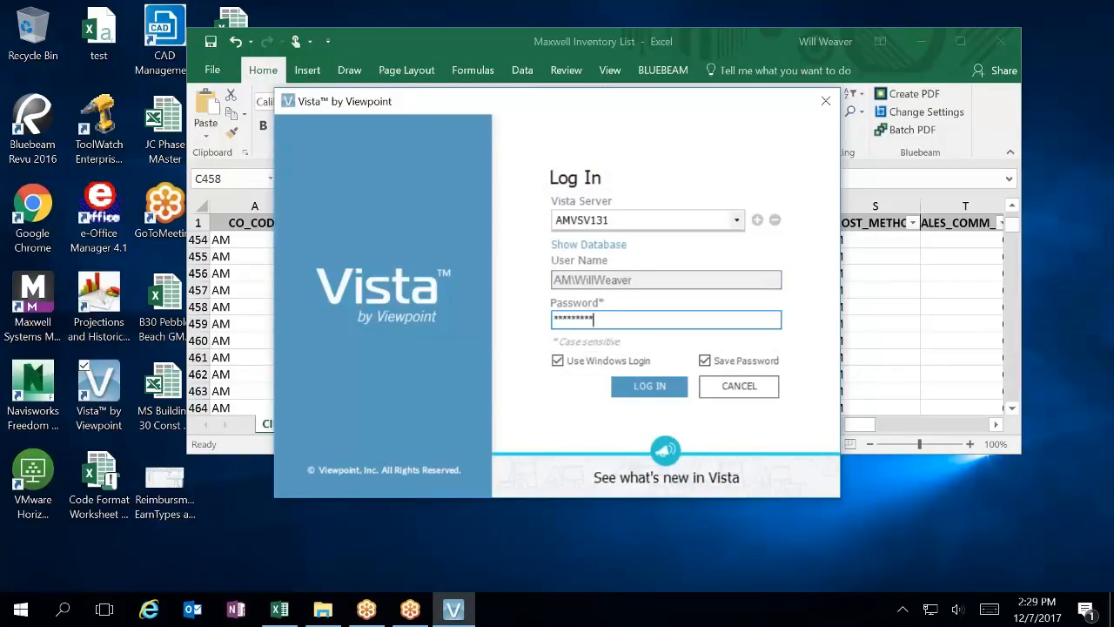
key(Return)
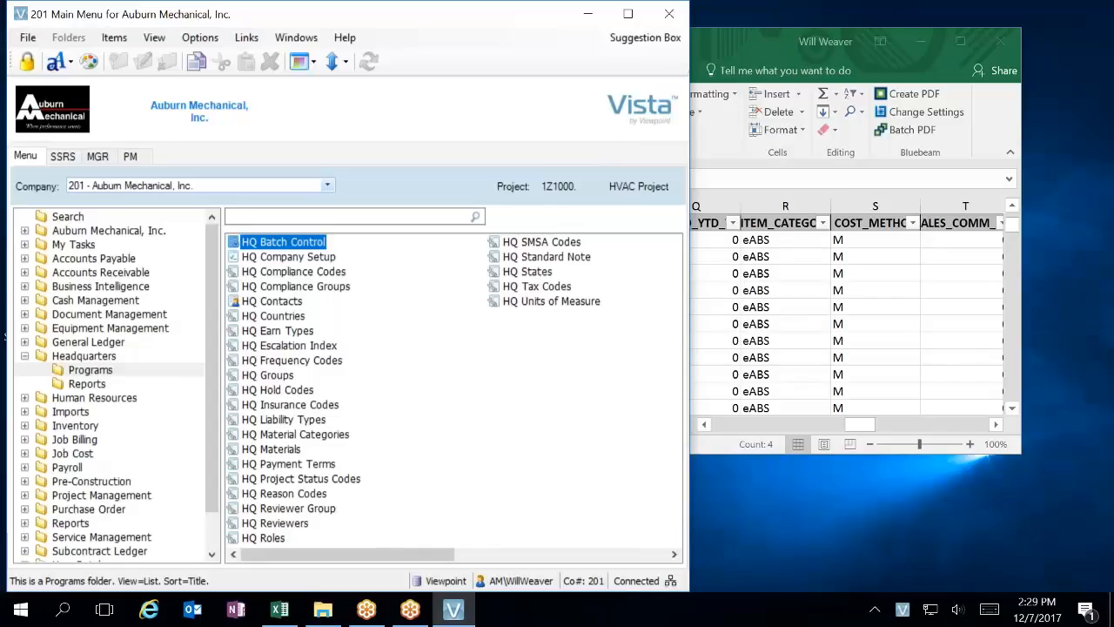
Step: Open HQ Material Categories in its grid view and resize the window to a narrow, full-height layout
double_click(298, 433)
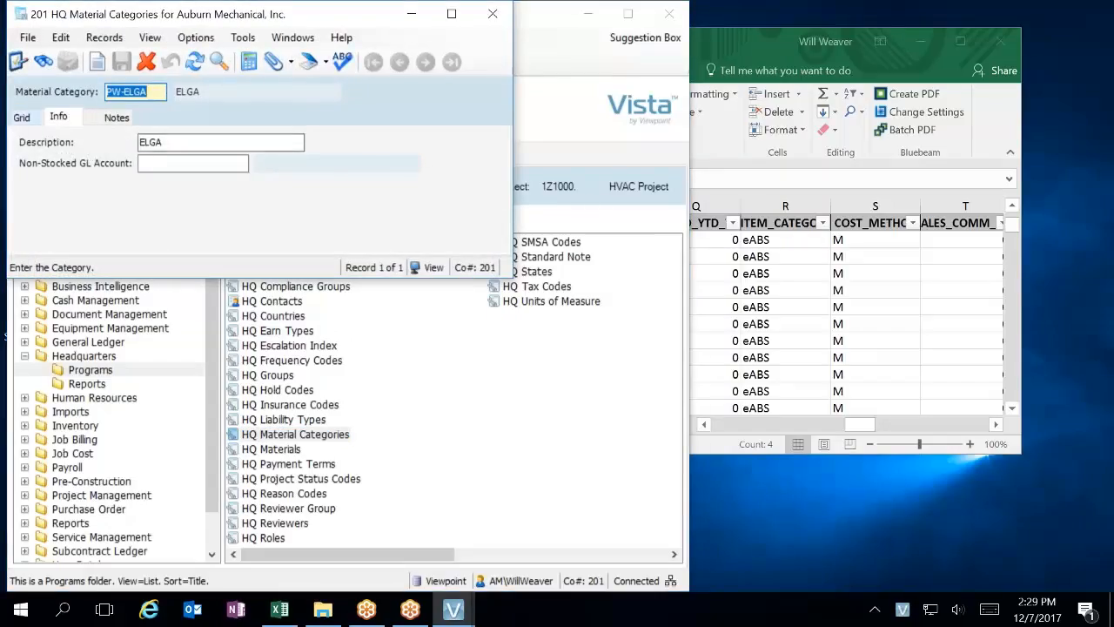
click(22, 117)
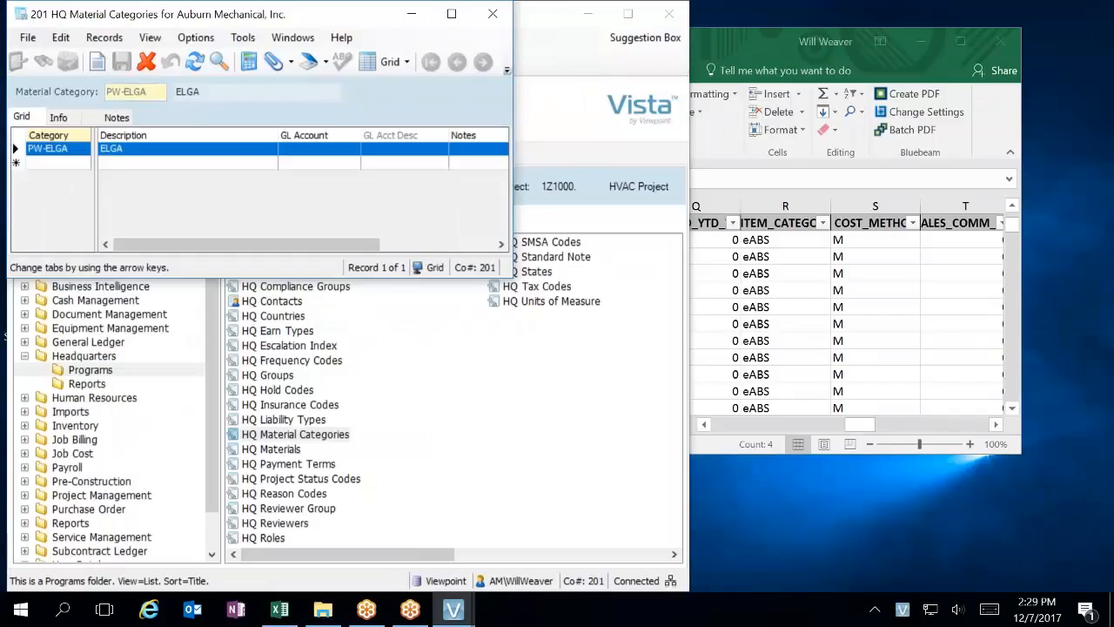
drag(513, 277, 419, 592)
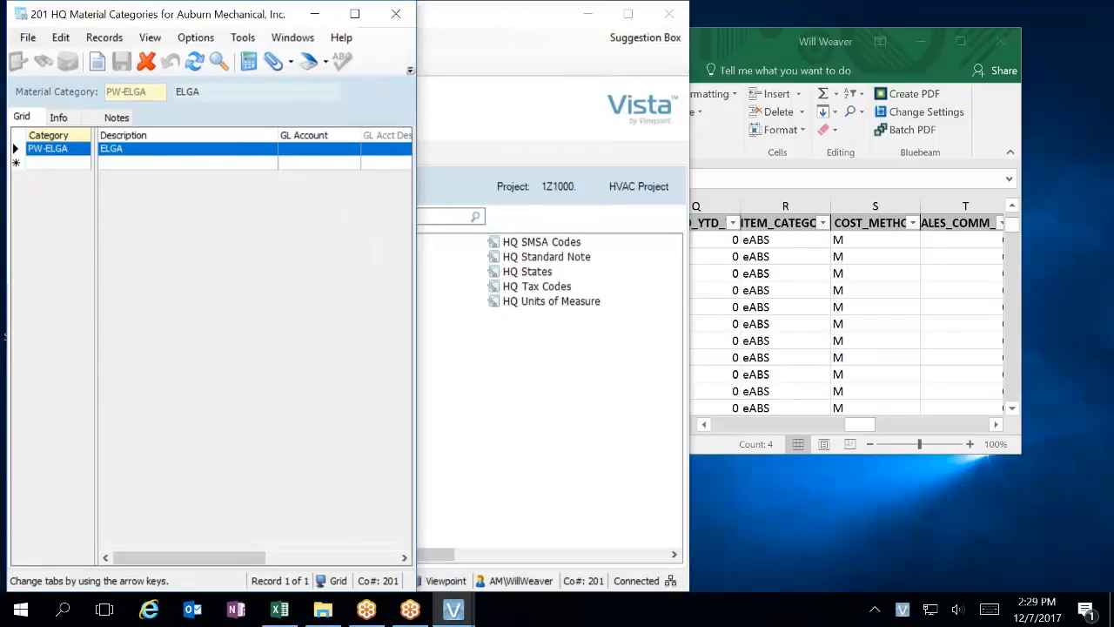
Step: Return to the start of the Excel inventory list, select the first 4FLTRS item category, and move the workbook clear of the Vista grid
click(809, 44)
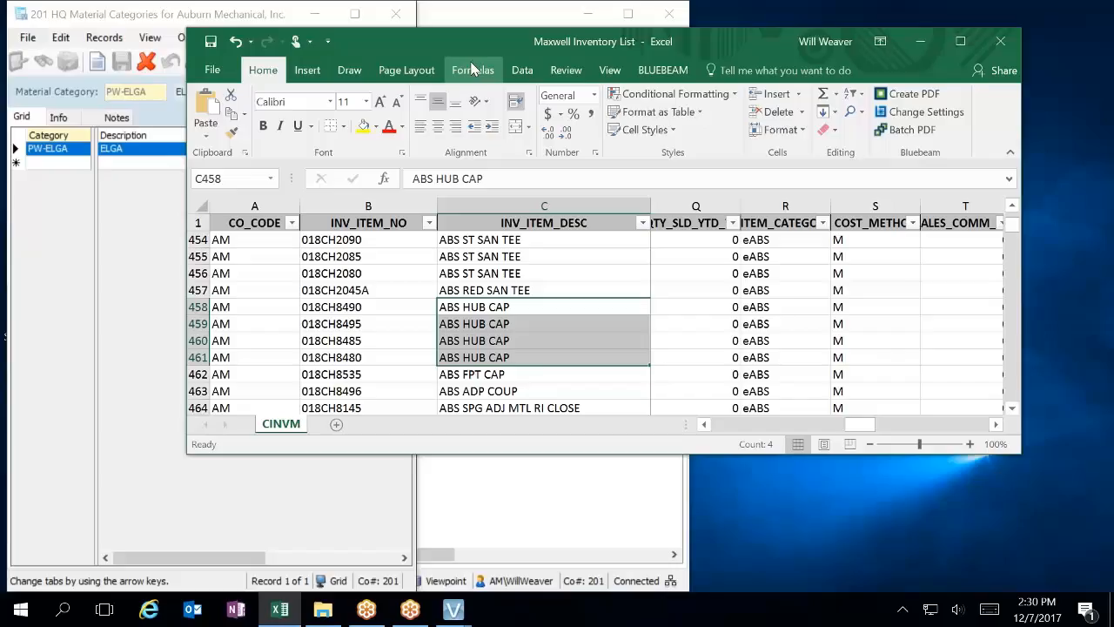
click(792, 241)
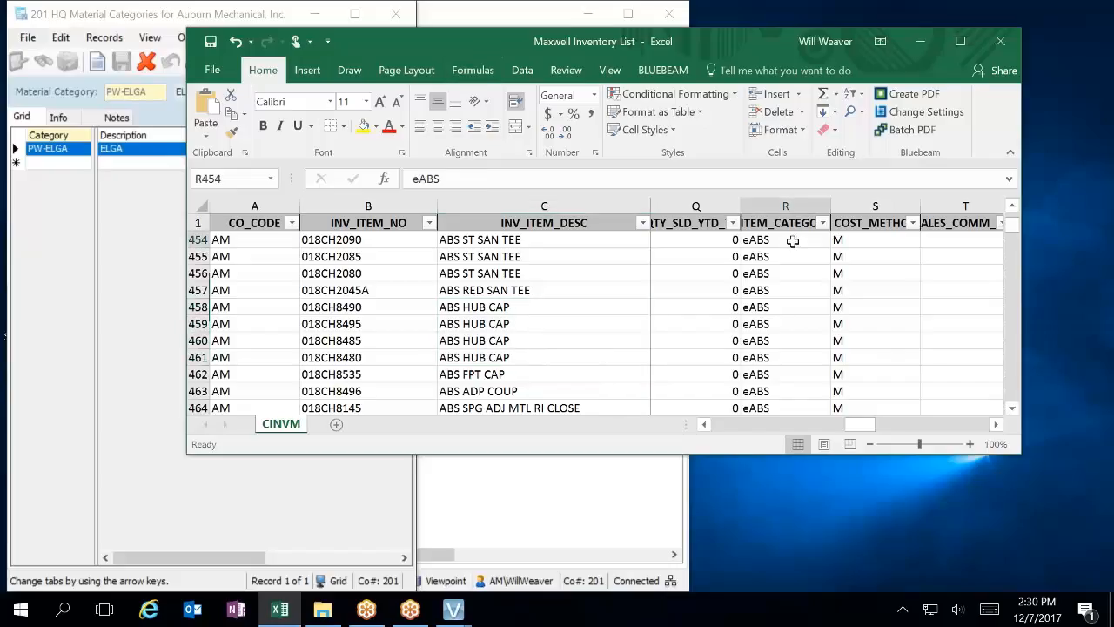
scroll(843, 312, up, 20)
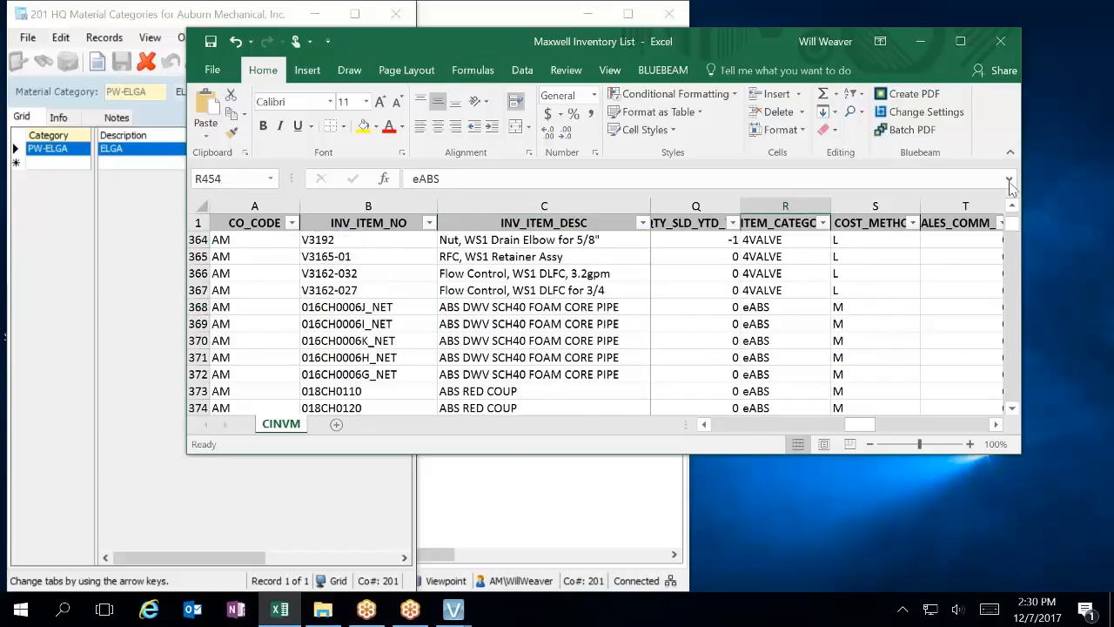
drag(1013, 226, 1014, 214)
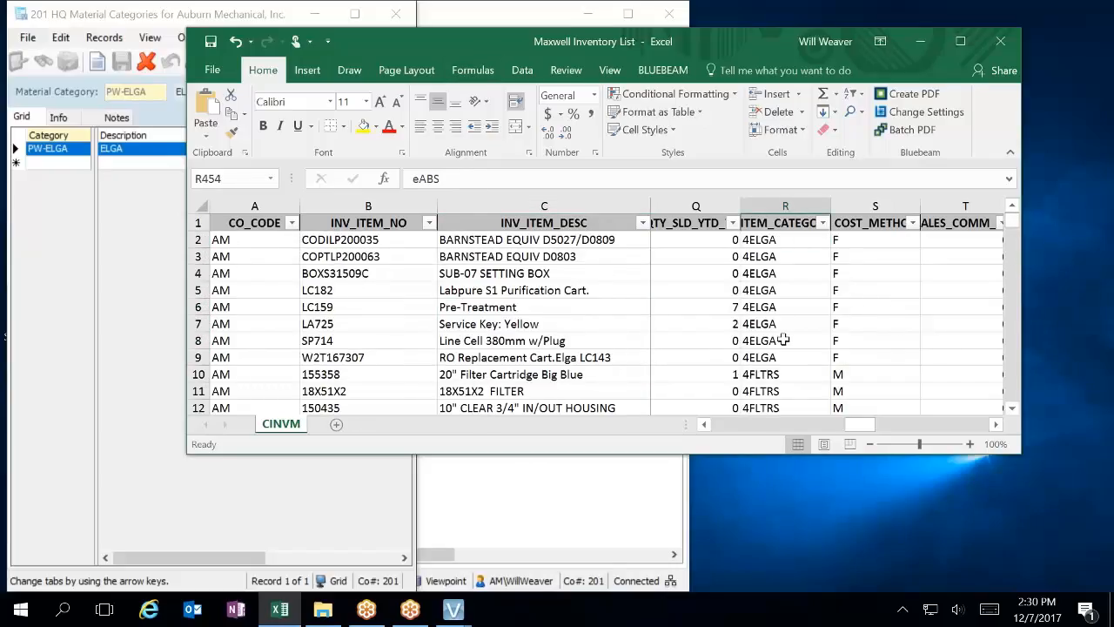
click(783, 372)
drag(662, 44, 786, 55)
Step: Add the material category PW-FLTRS with the description FILTERS in capitals, and save the record
click(66, 164)
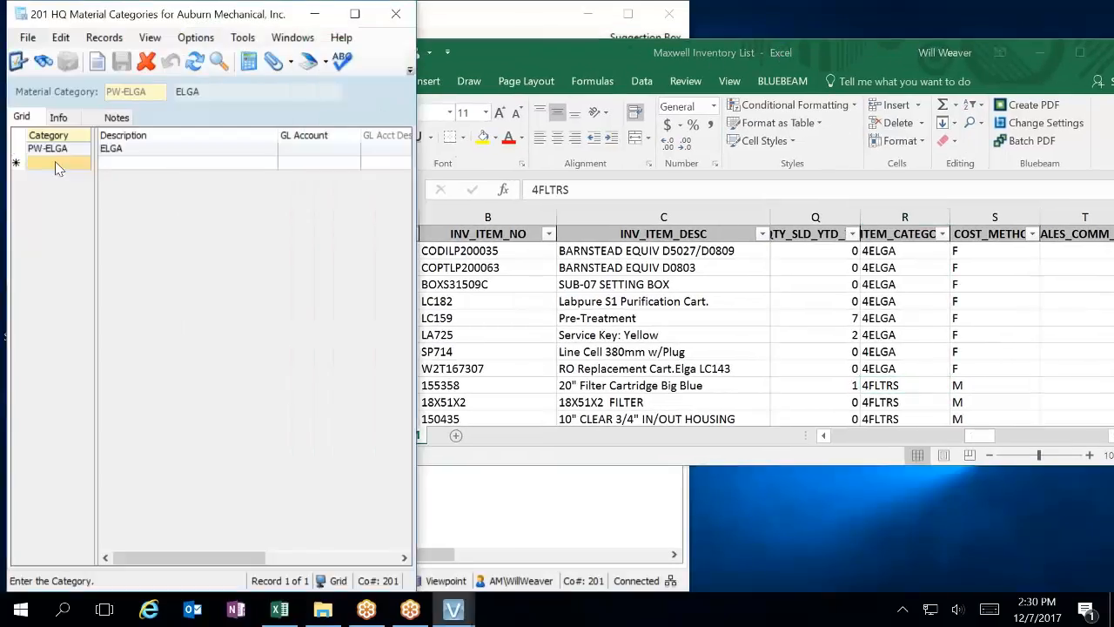
text(PW-)
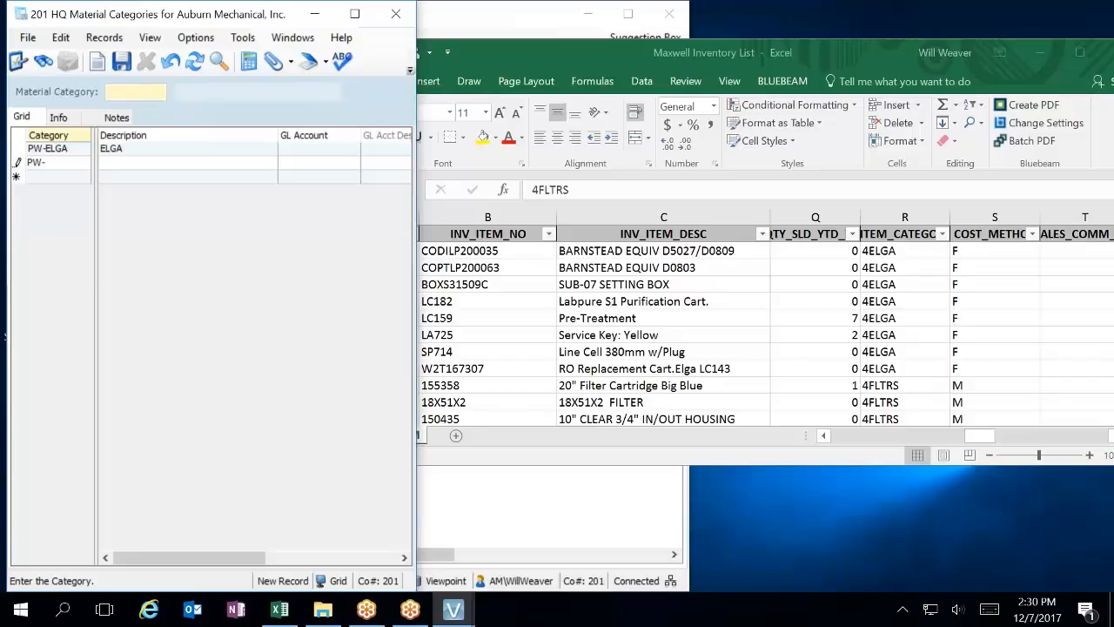
text(FLTRS)
key(Tab)
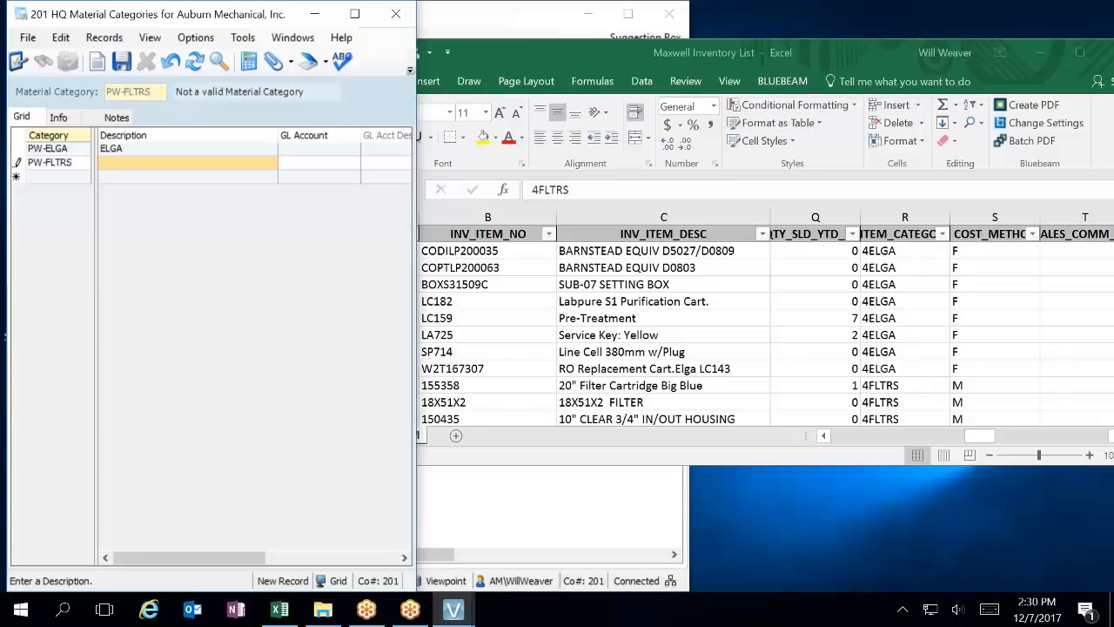
text(Filters)
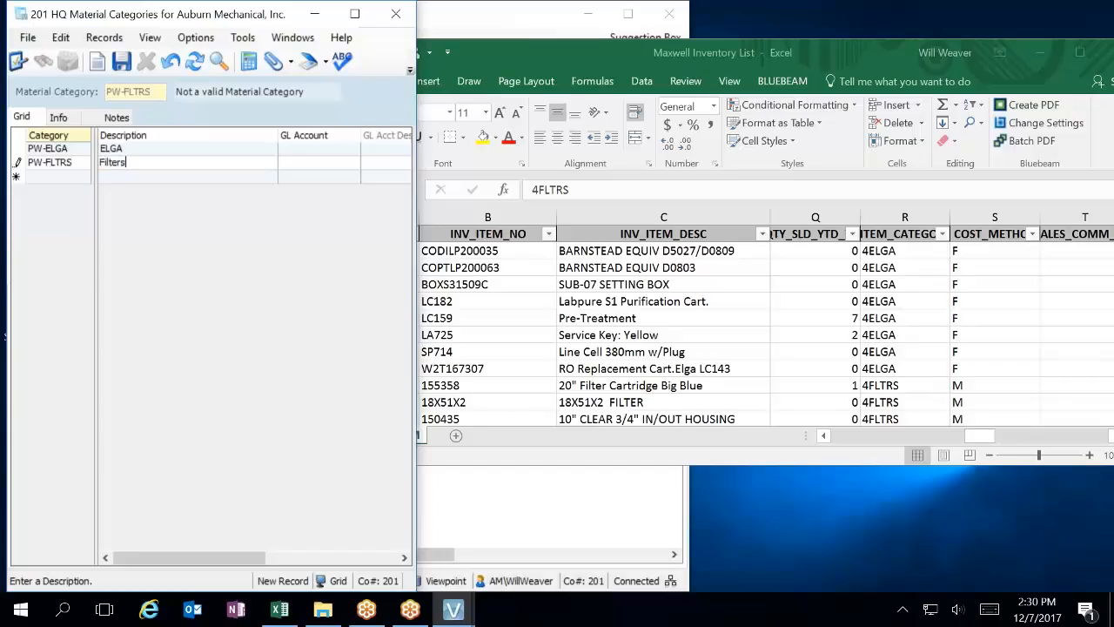
key(BackSpace)
key(BackSpace)
key(BackSpace)
key(BackSpace)
key(BackSpace)
key(BackSpace)
text(ilters)
key(BackSpace)
key(BackSpace)
key(BackSpace)
key(BackSpace)
key(BackSpace)
key(BackSpace)
text(ILTERS)
key(Tab)
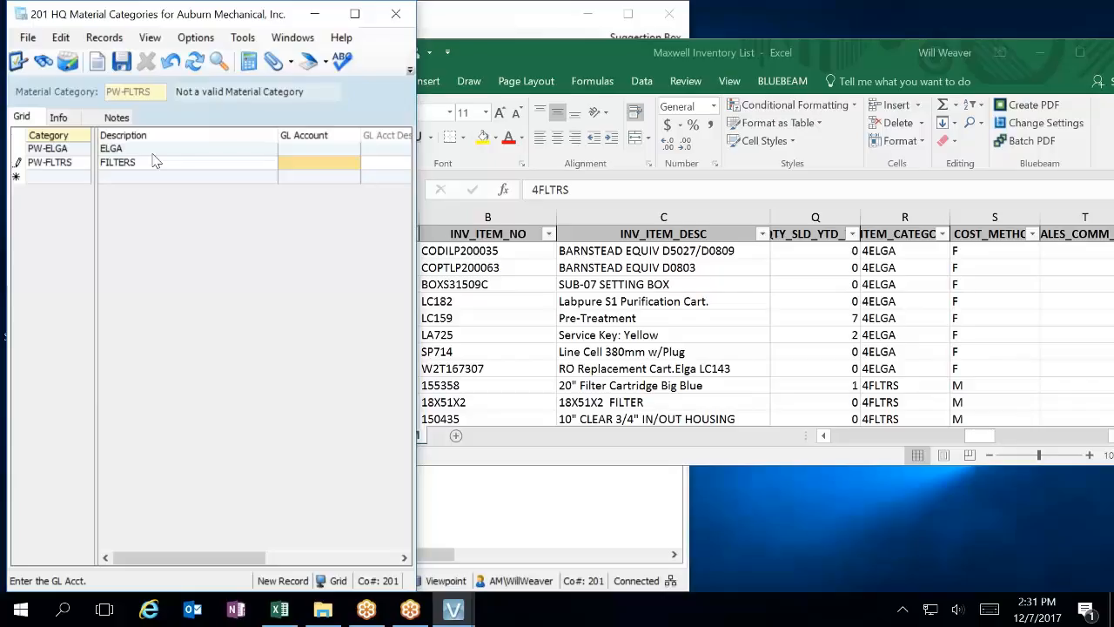
click(59, 178)
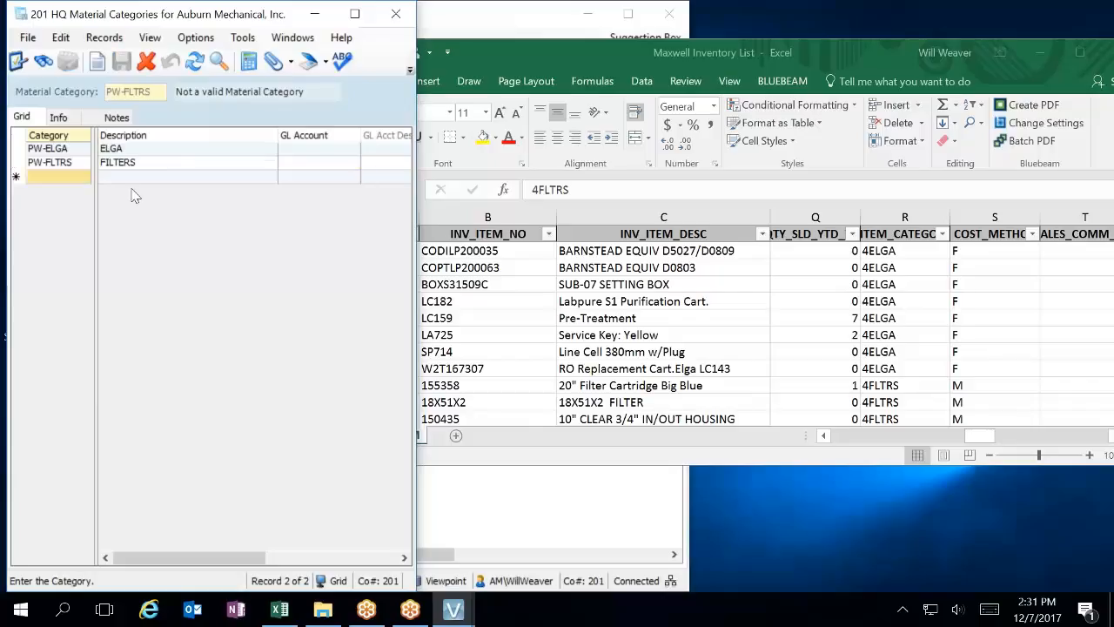
Step: Find the first 4HERCO item in the inventory list and enter PW-HERCO as a new material category
click(798, 299)
scroll(792, 339, down, 5)
scroll(799, 348, down, 20)
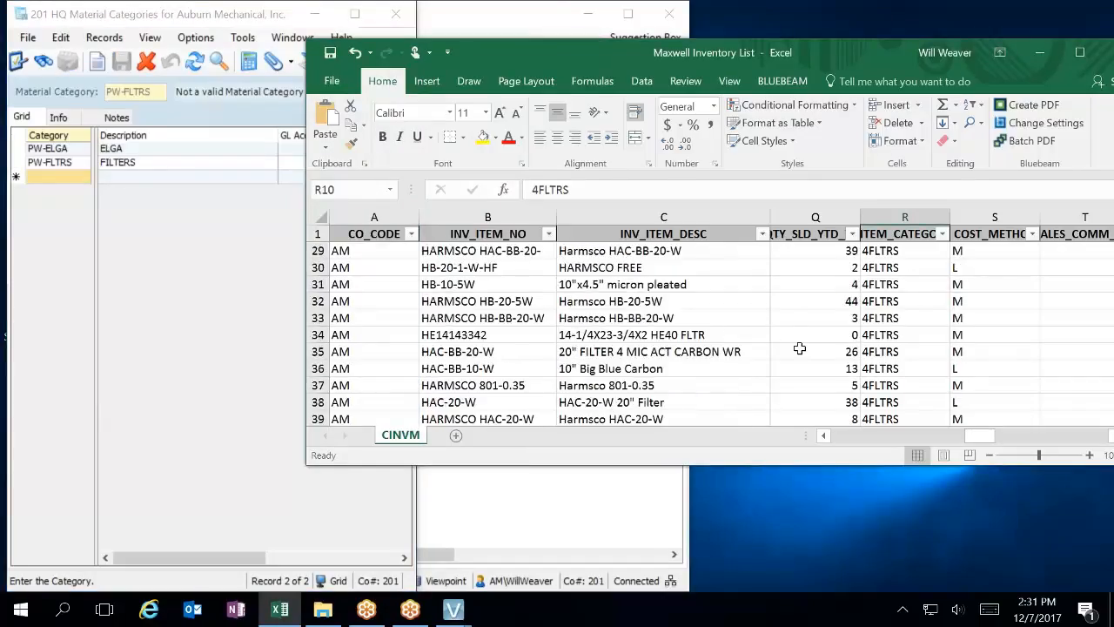
scroll(799, 348, down, 20)
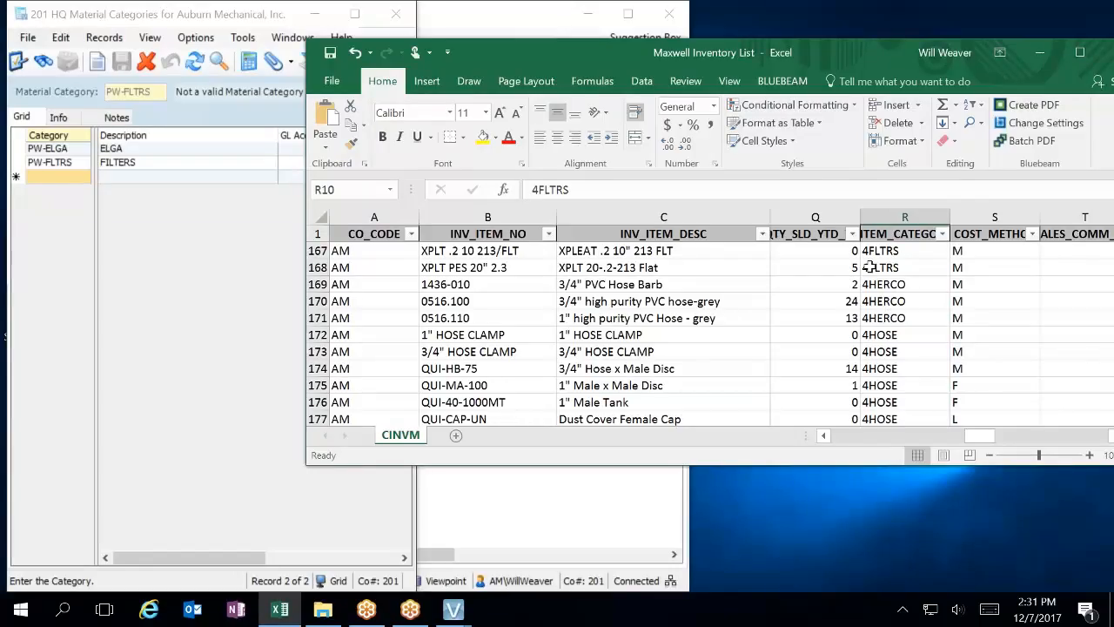
click(896, 287)
click(66, 179)
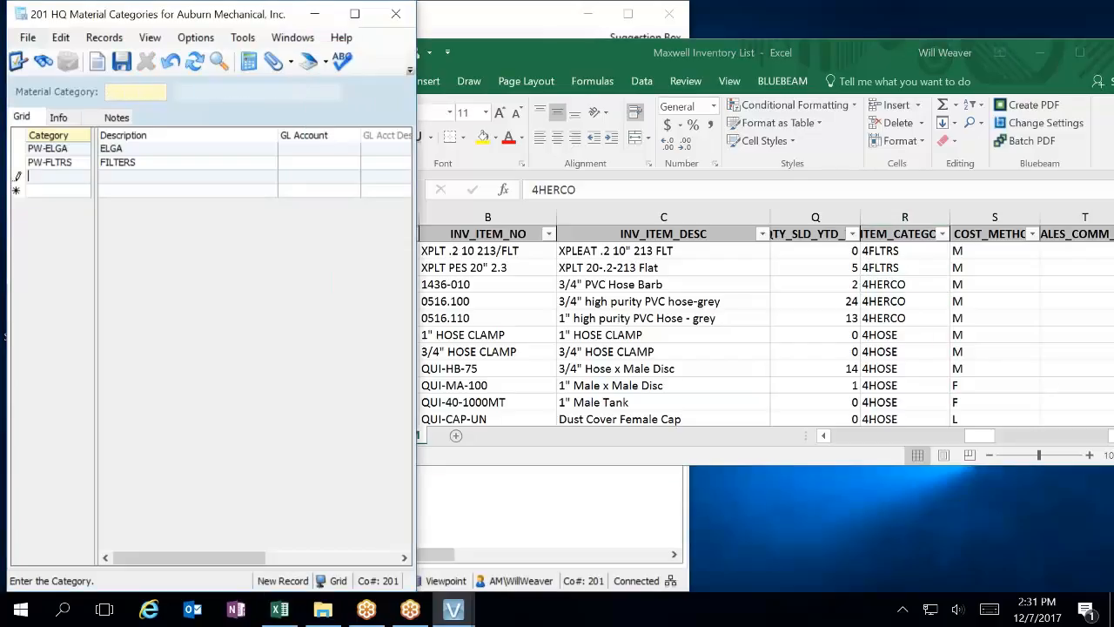
text(PW-HERCO)
key(Tab)
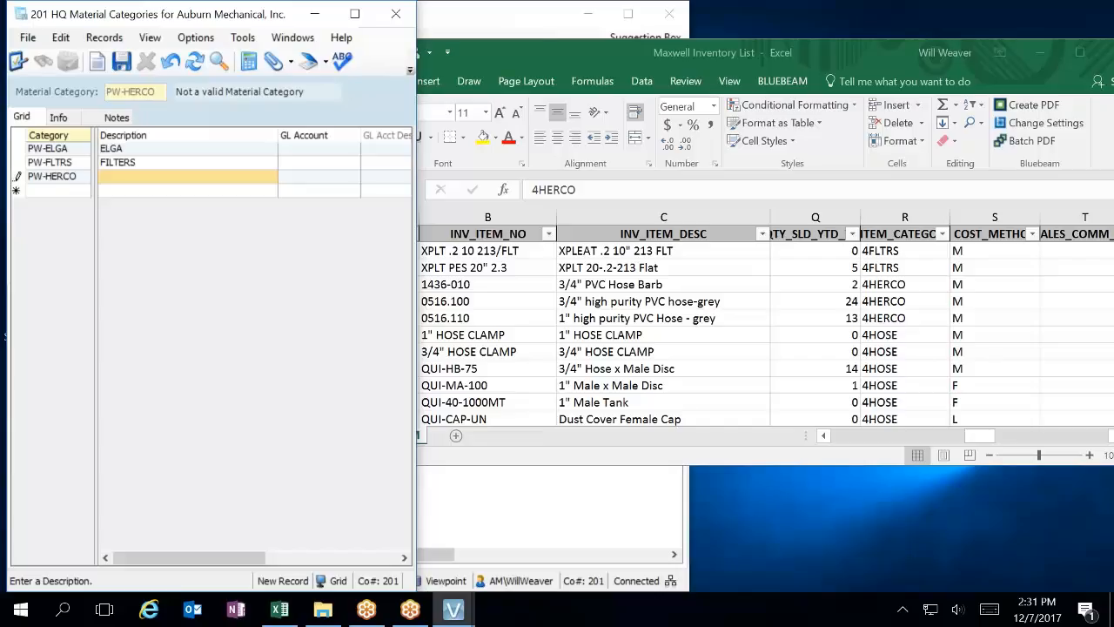
Step: Set the PW-HERCO category's description to PVC HOSES in capitals and save the record
text(p)
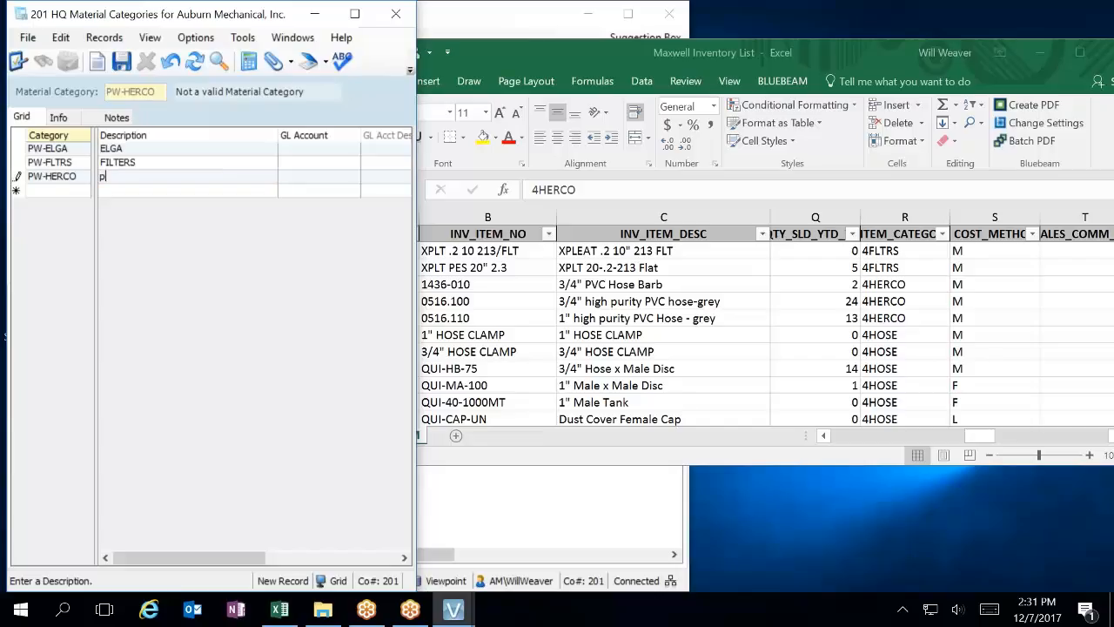
text(vc hOSES)
key(BackSpace)
key(BackSpace)
key(BackSpace)
key(BackSpace)
key(BackSpace)
key(BackSpace)
key(BackSpace)
key(BackSpace)
key(BackSpace)
text(PVC HOSES)
click(47, 191)
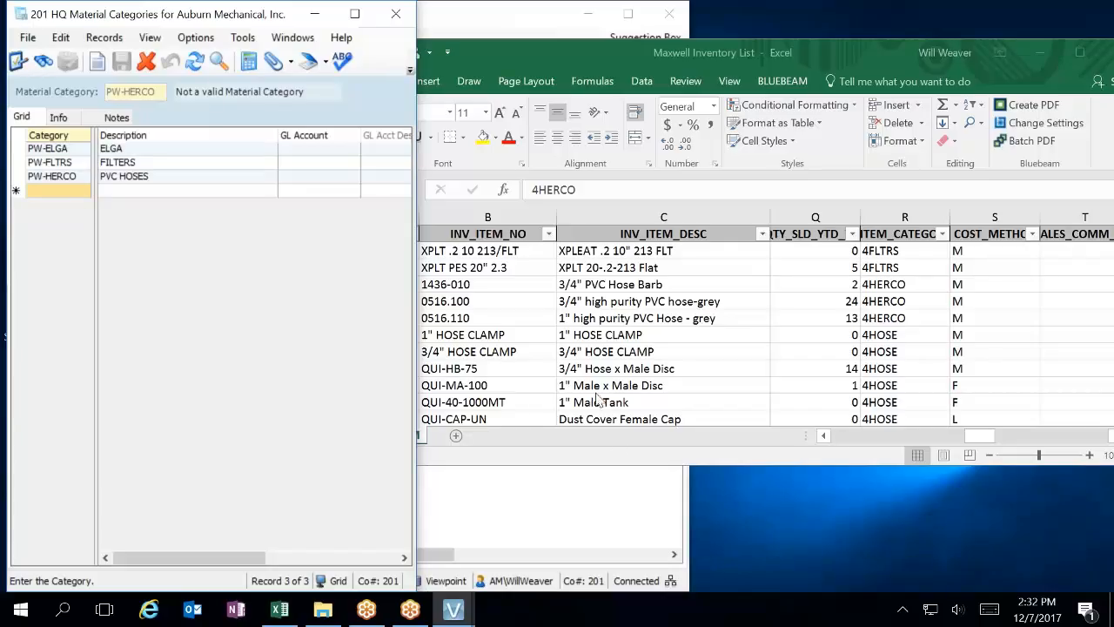
Step: Add the material category PW-HOSE with the description HOSES
click(66, 192)
text(PW-)
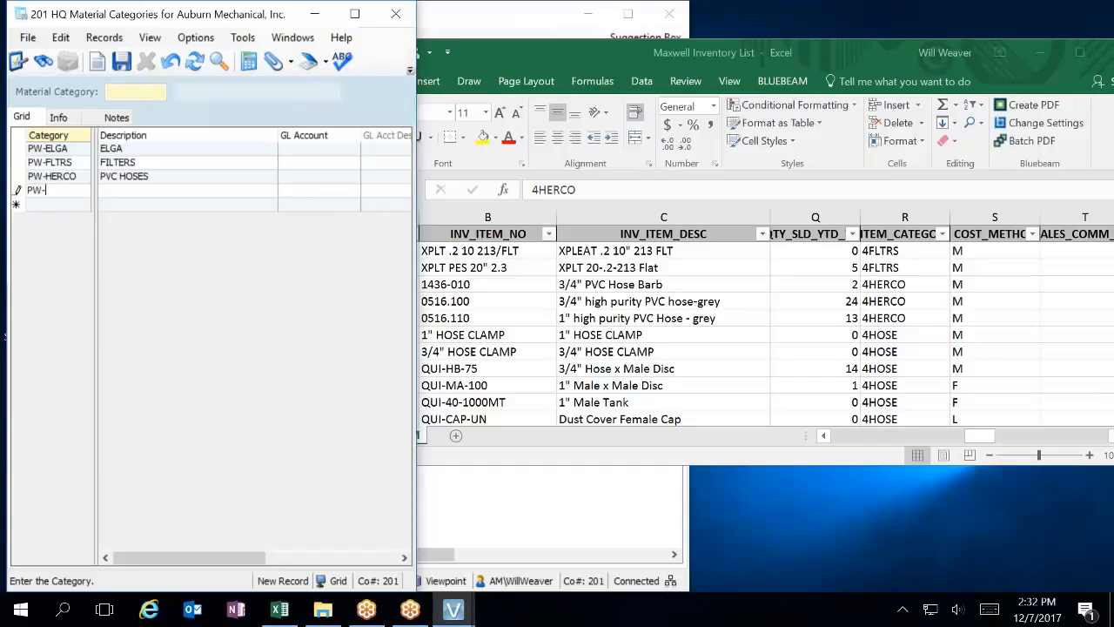
text(HOSE)
key(Tab)
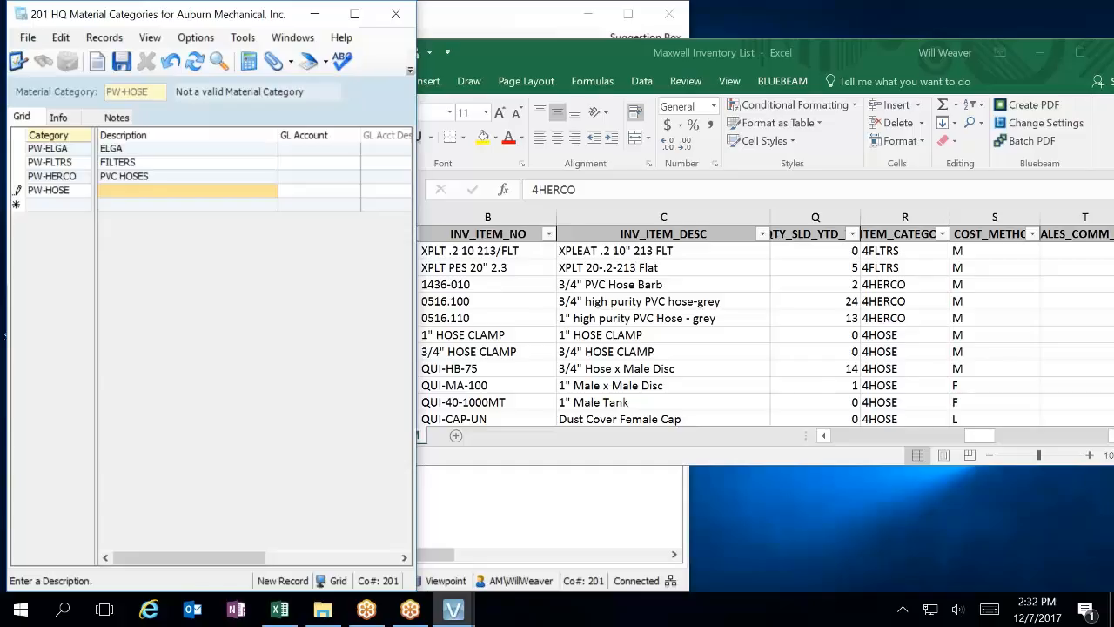
text(HOSES)
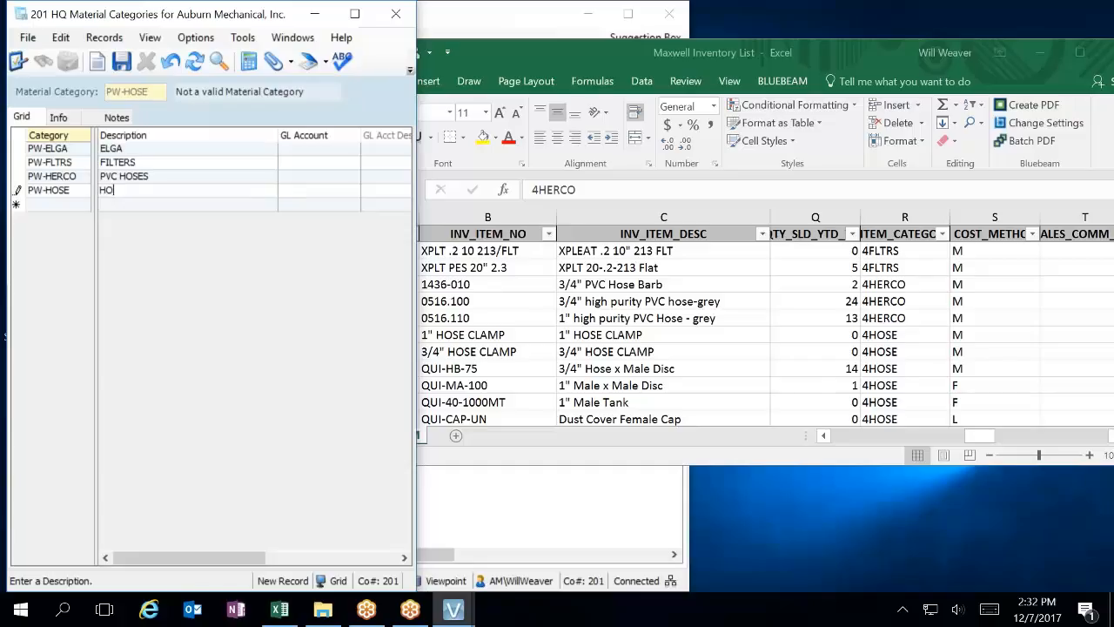
key(Tab)
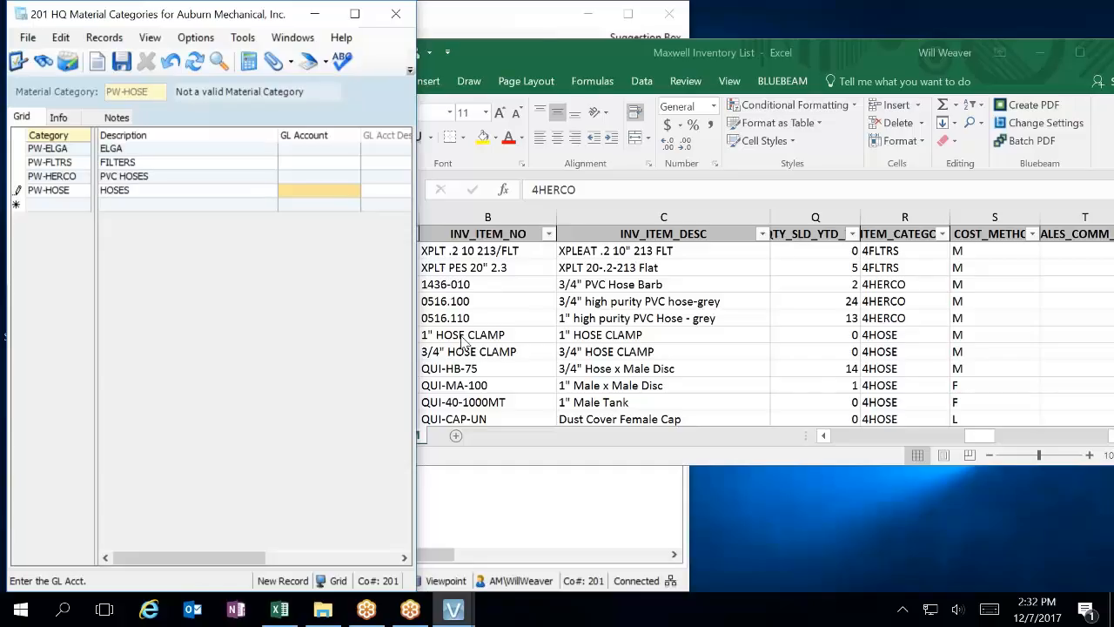
Step: Find the item category following 4HOSE in the inventory list and add it as PW-HSG with the description HSG
click(786, 398)
scroll(792, 393, down, 3)
scroll(792, 393, down, 3)
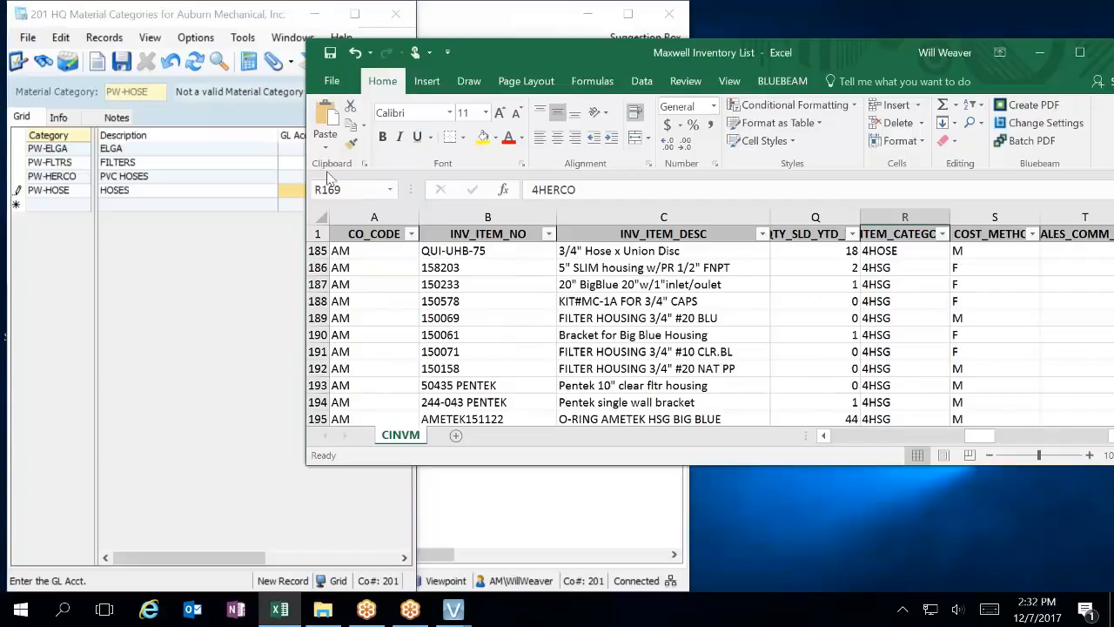
click(58, 206)
click(58, 206)
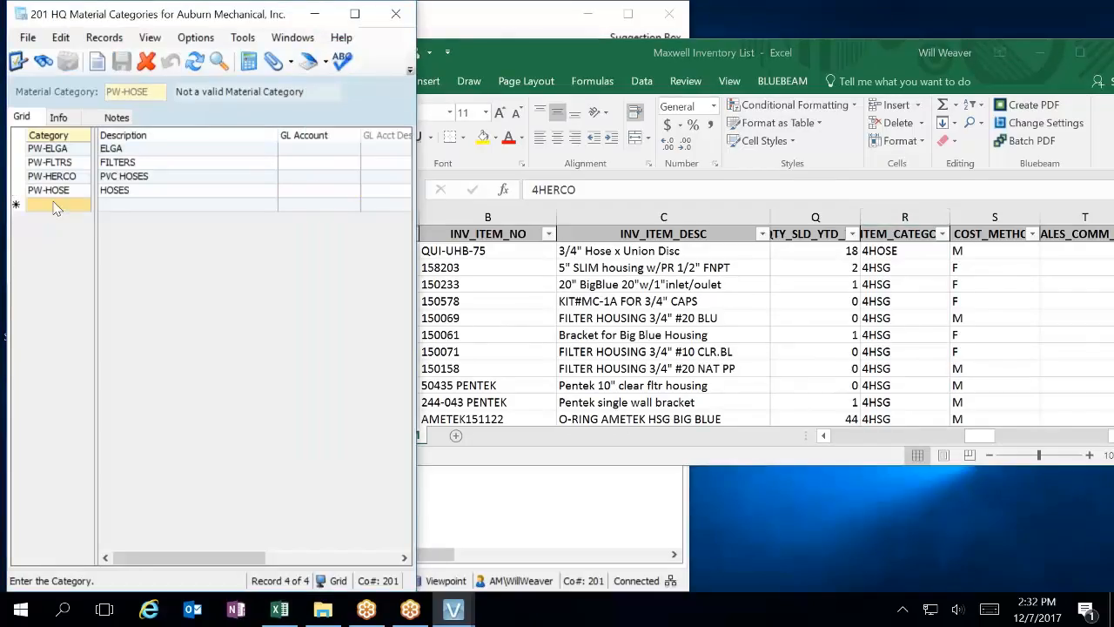
text(PW-HSG)
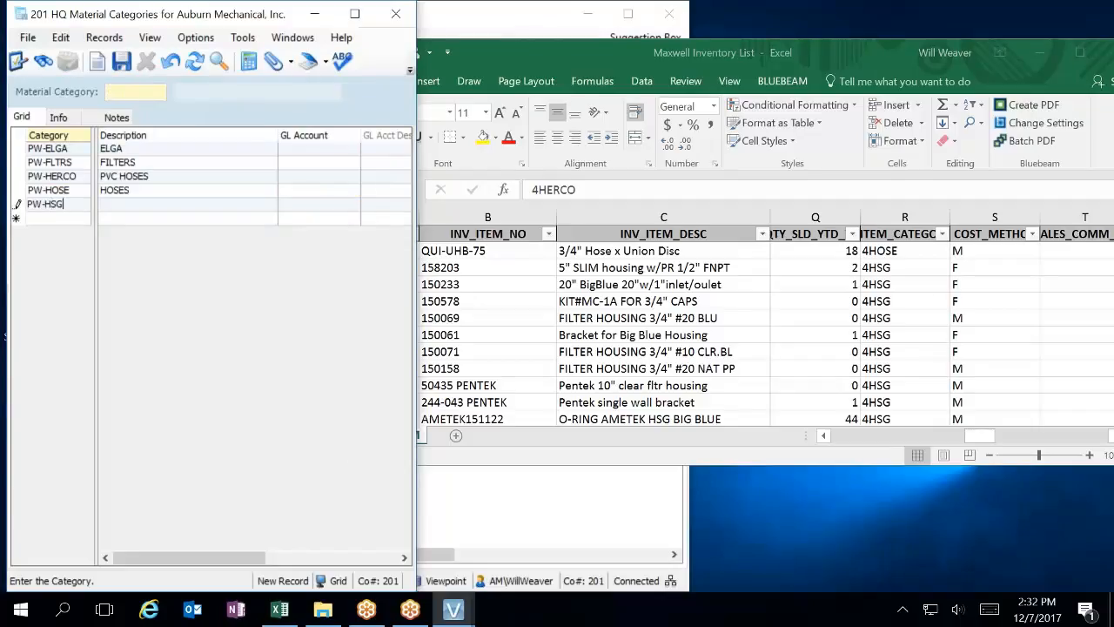
key(Tab)
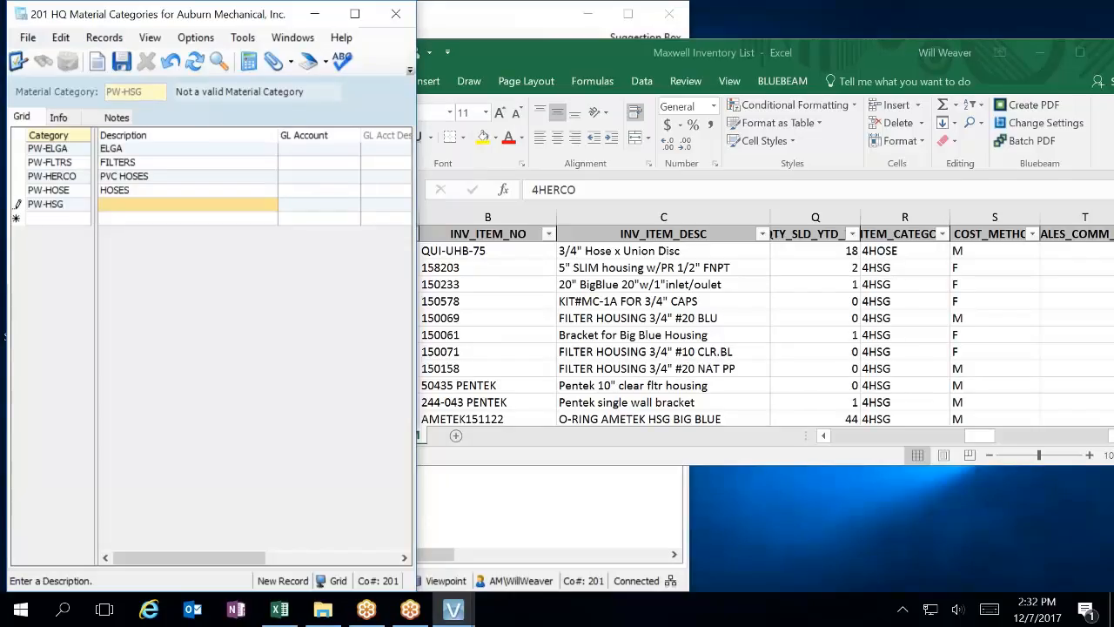
text(hsg)
key(BackSpace)
key(BackSpace)
key(BackSpace)
text(HG)
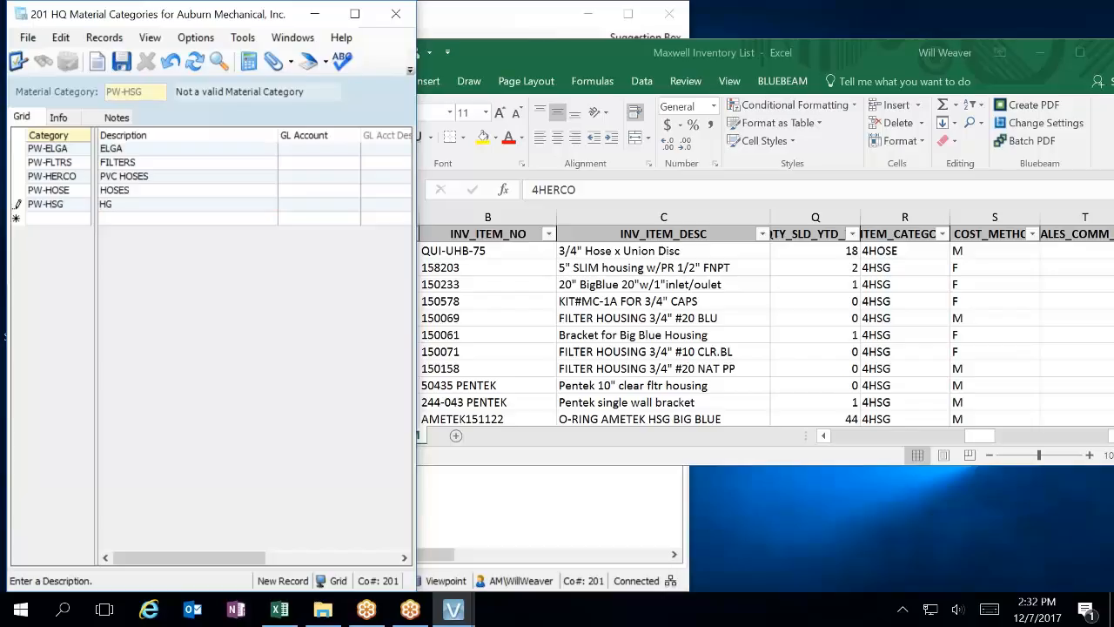
key(BackSpace)
text(SG)
key(Tab)
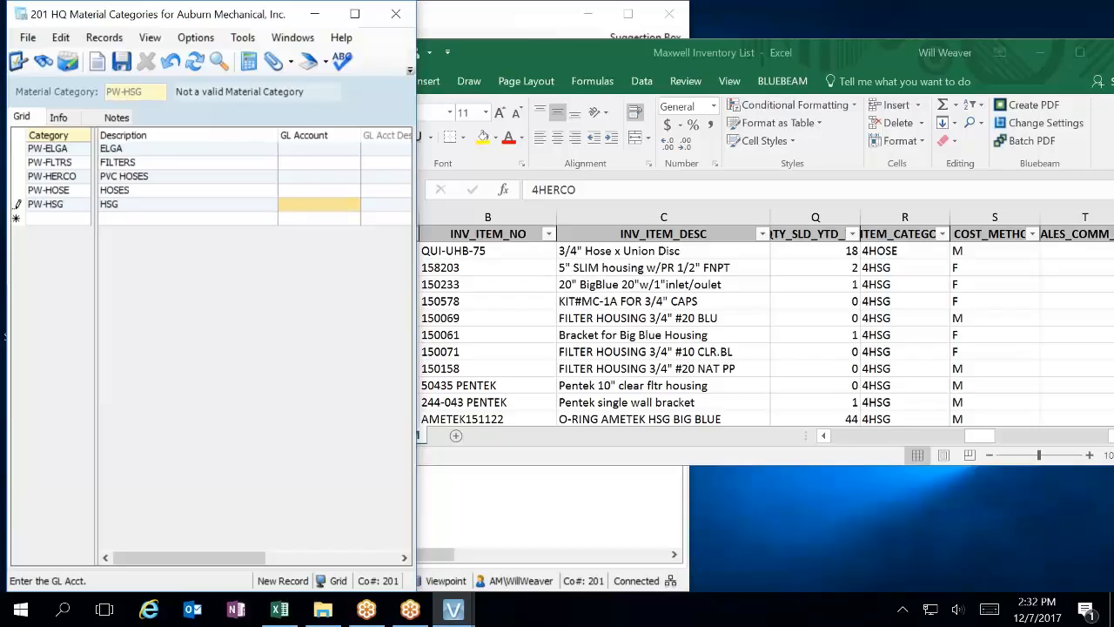
Step: Find the item category following 4HSG in the inventory list and add it as PW-MEDIA with the description MEDIA
click(875, 333)
scroll(916, 371, down, 2)
scroll(915, 371, down, 4)
scroll(916, 387, up, 1)
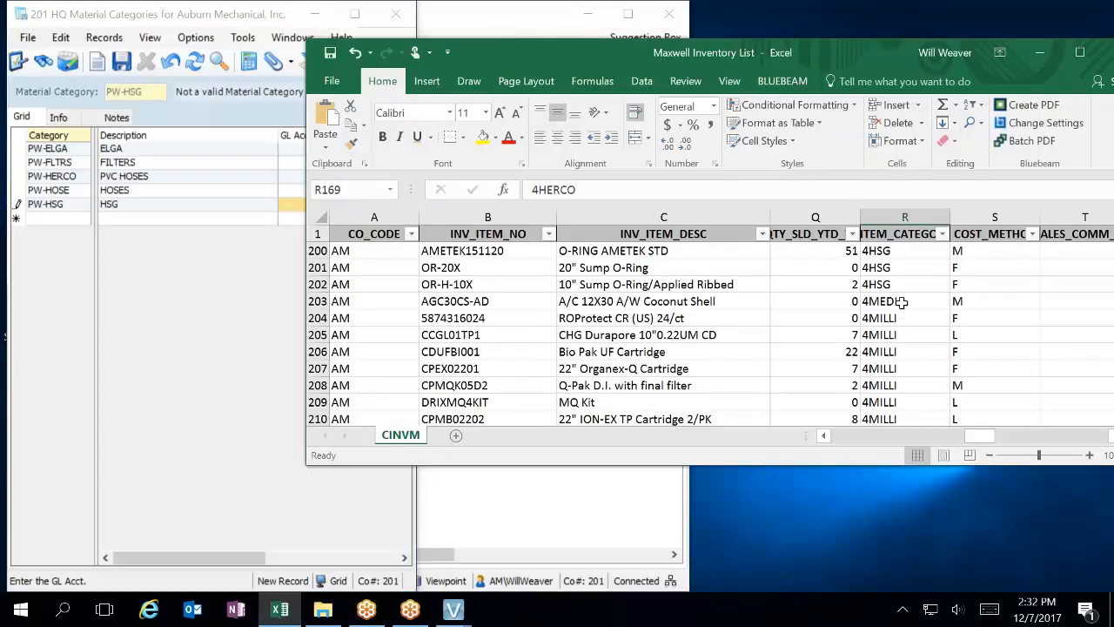
click(66, 219)
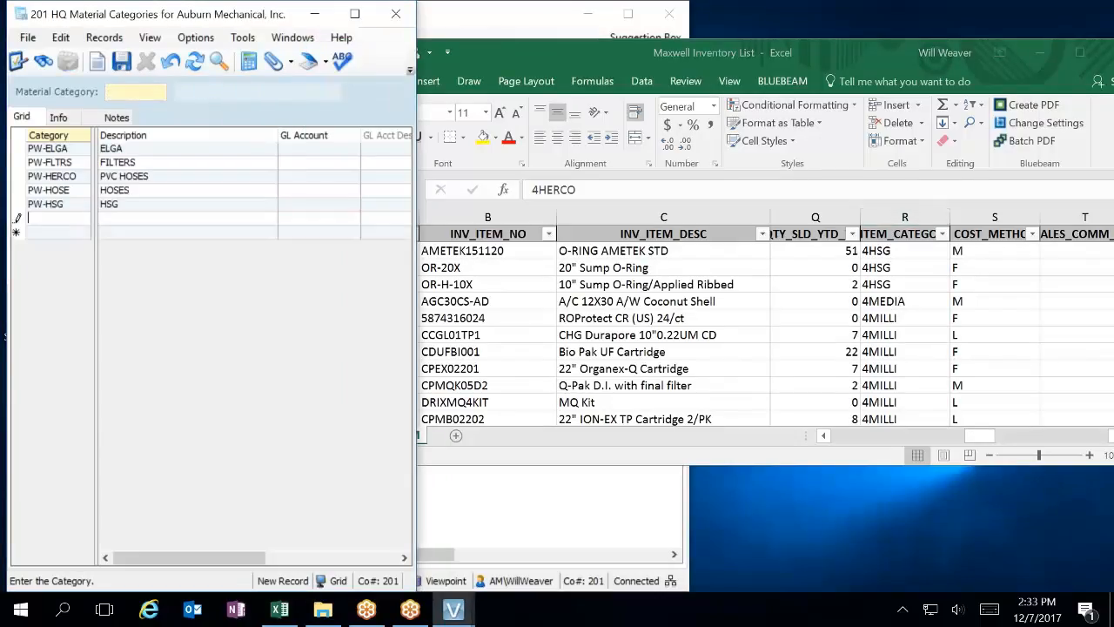
text(PW-MEDIA)
key(Tab)
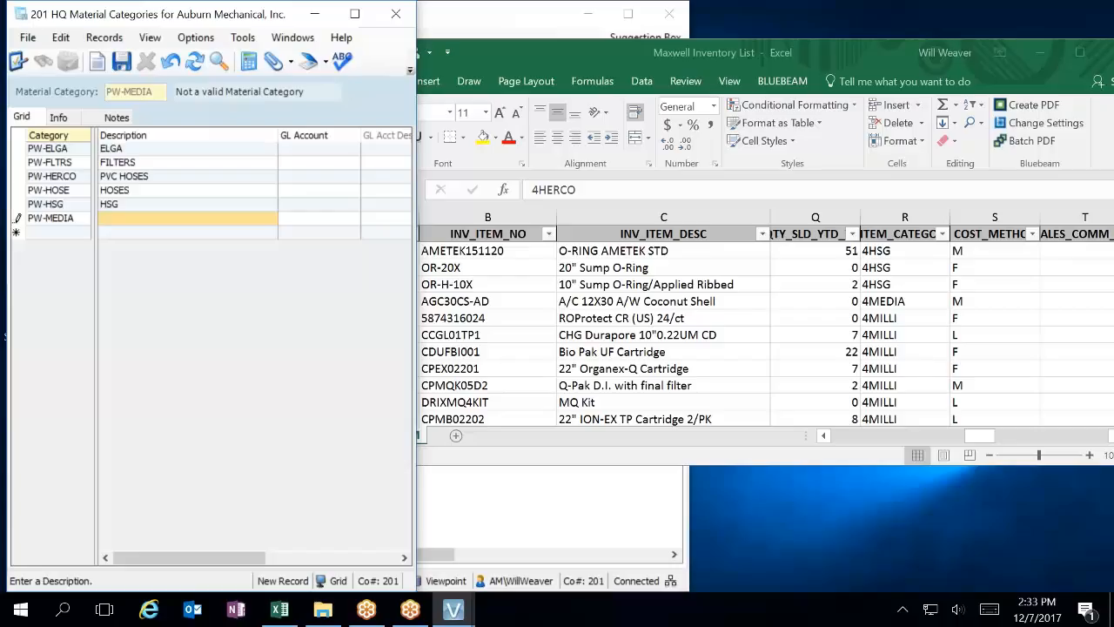
text(MEDIA)
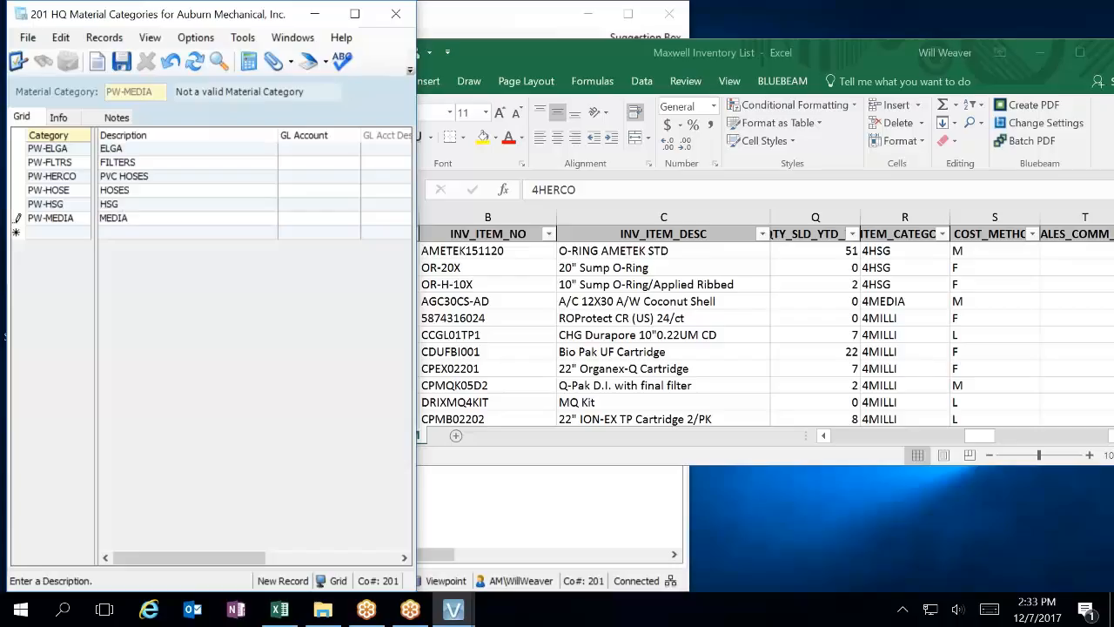
Step: Save the PW-MEDIA record and add the material category PW-MILLI with the description MILLI
key(Down)
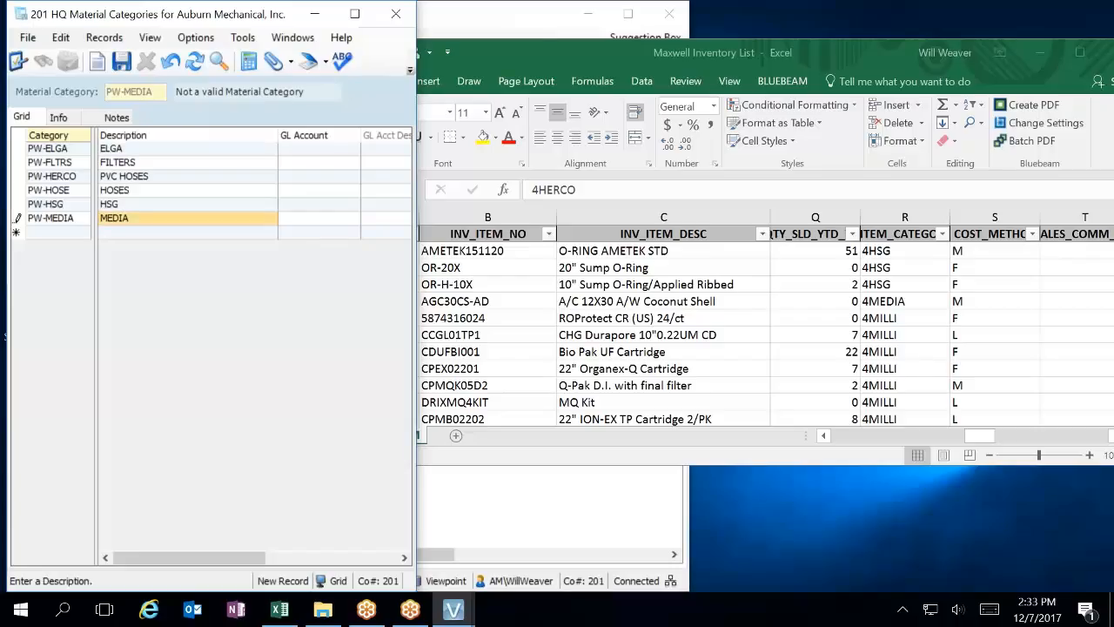
key(Left)
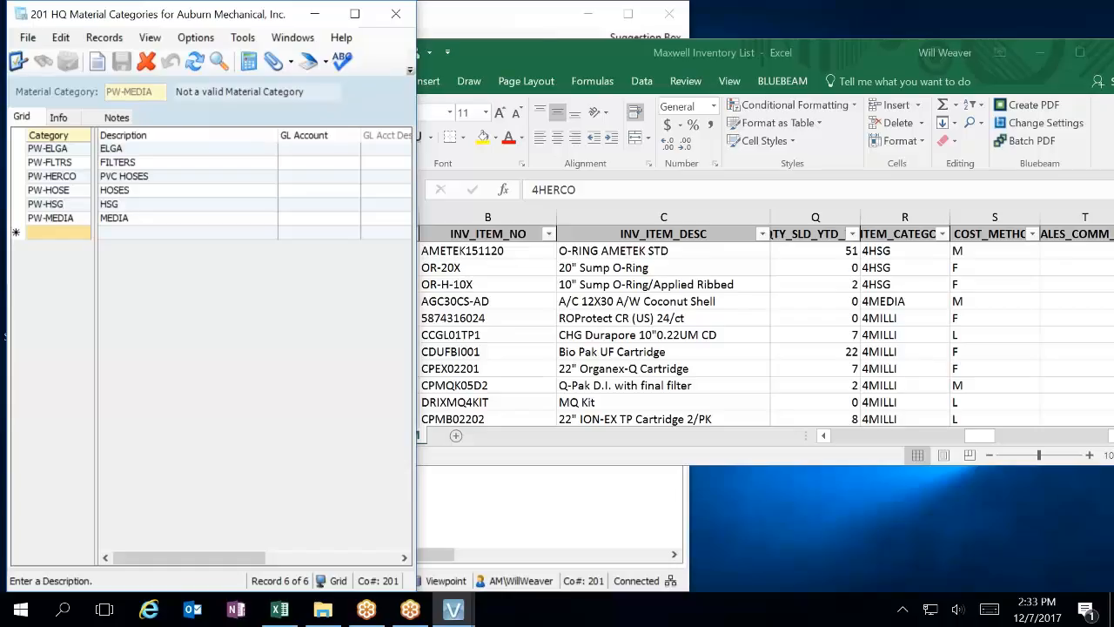
text(PW-)
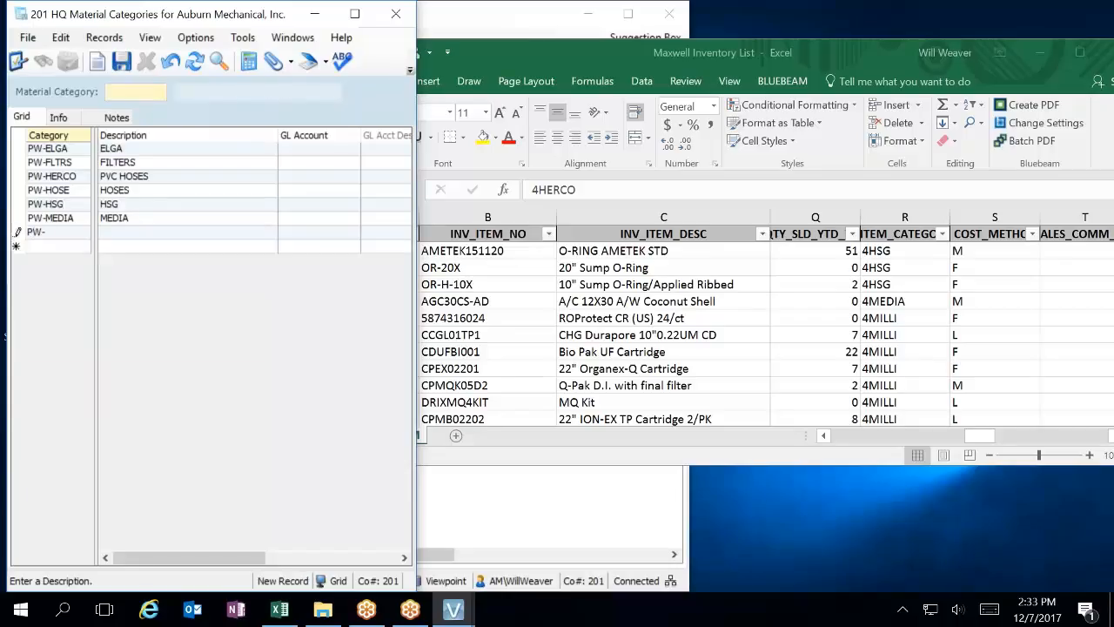
text(MILLI)
key(Tab)
text(MILLI)
key(Tab)
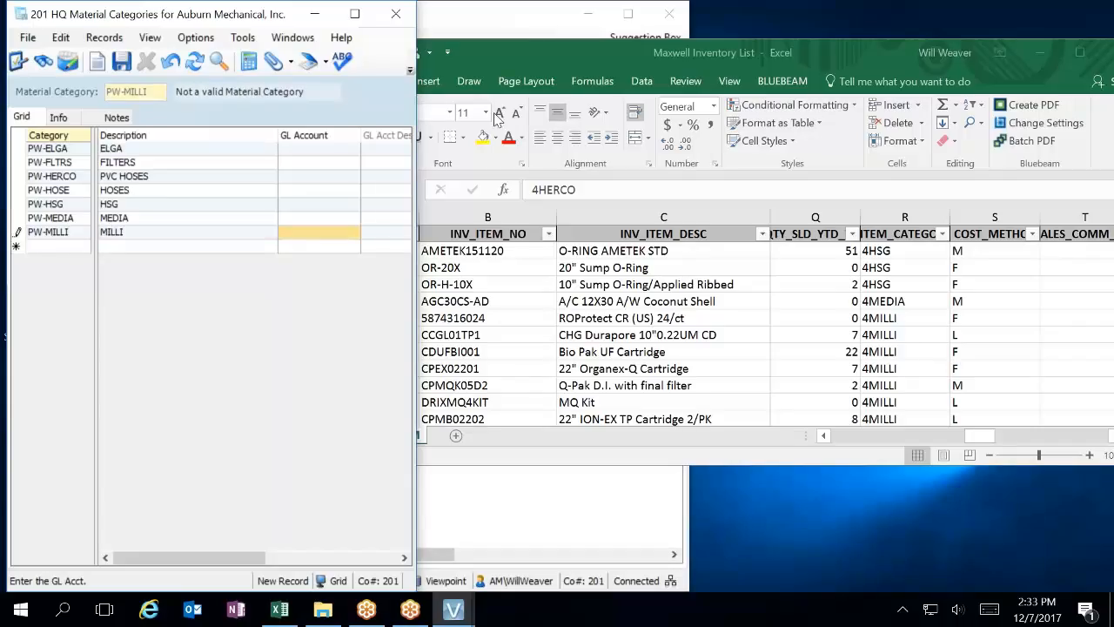
Step: Find the item category following 4MILLI in the inventory list and add it as PW-MISC with the description MISC
click(805, 383)
scroll(818, 367, down, 3)
scroll(818, 366, down, 7)
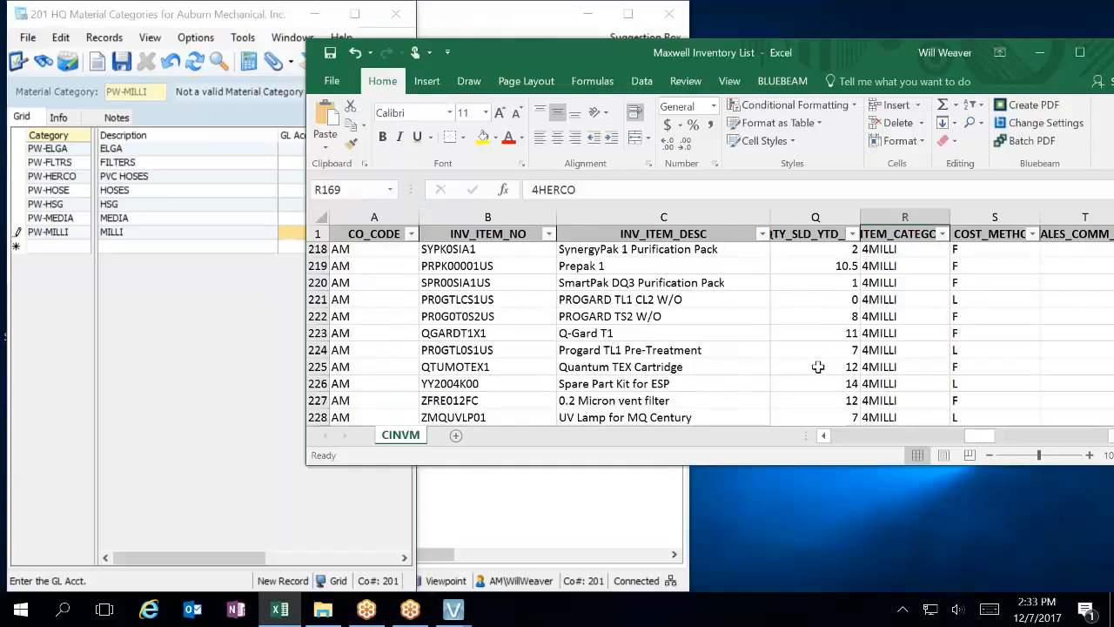
scroll(879, 300, up, 2)
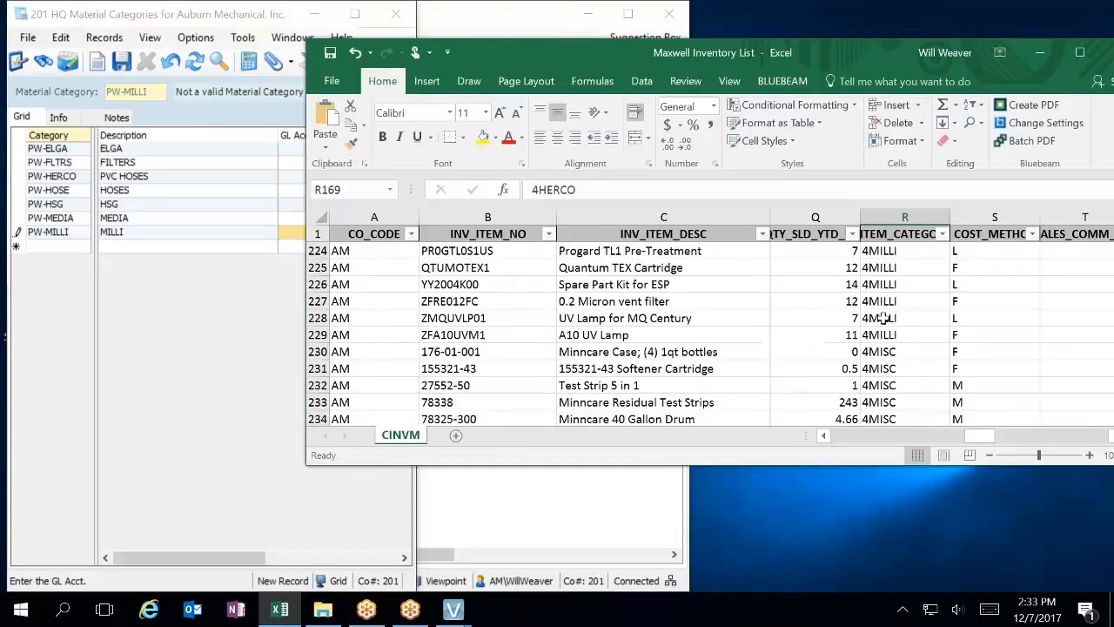
click(59, 245)
text(P)
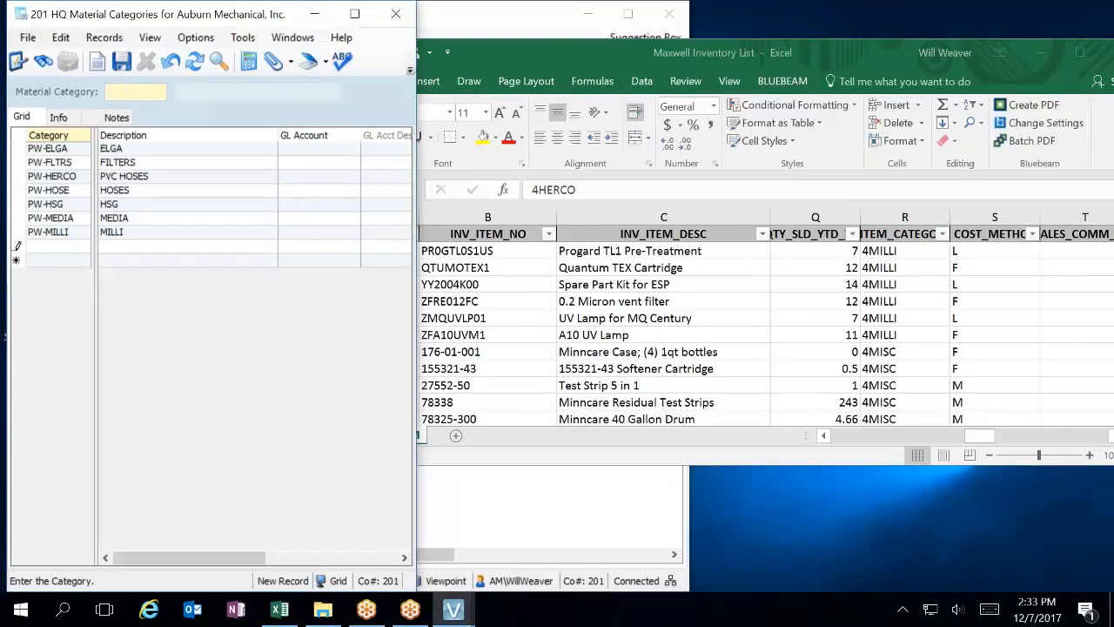
text(W-MISC)
key(Tab)
text(MISC)
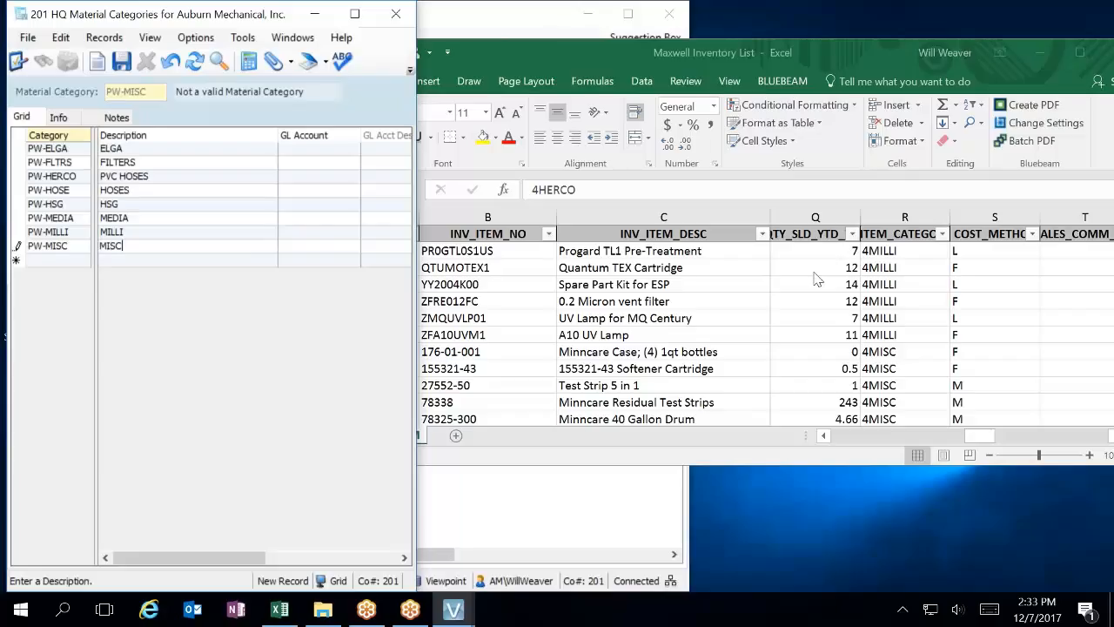
Step: Find the item category following 4MISC in the inventory list and add it as PW-MMBRN with the description MMBRN
click(880, 368)
scroll(809, 389, down, 6)
scroll(810, 389, down, 3)
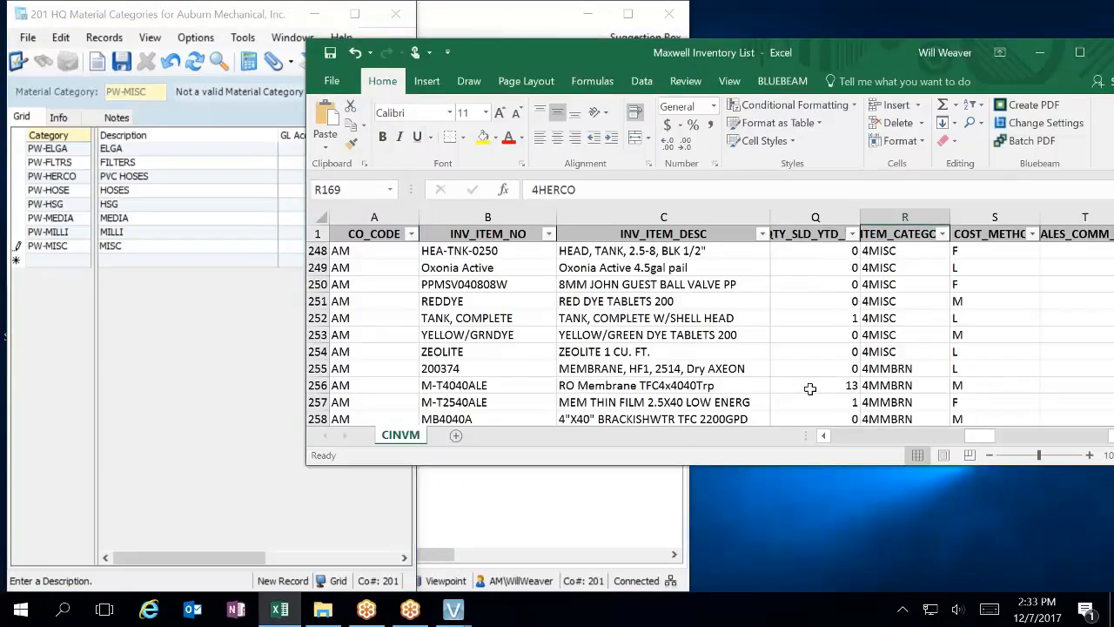
click(54, 261)
text(PW-)
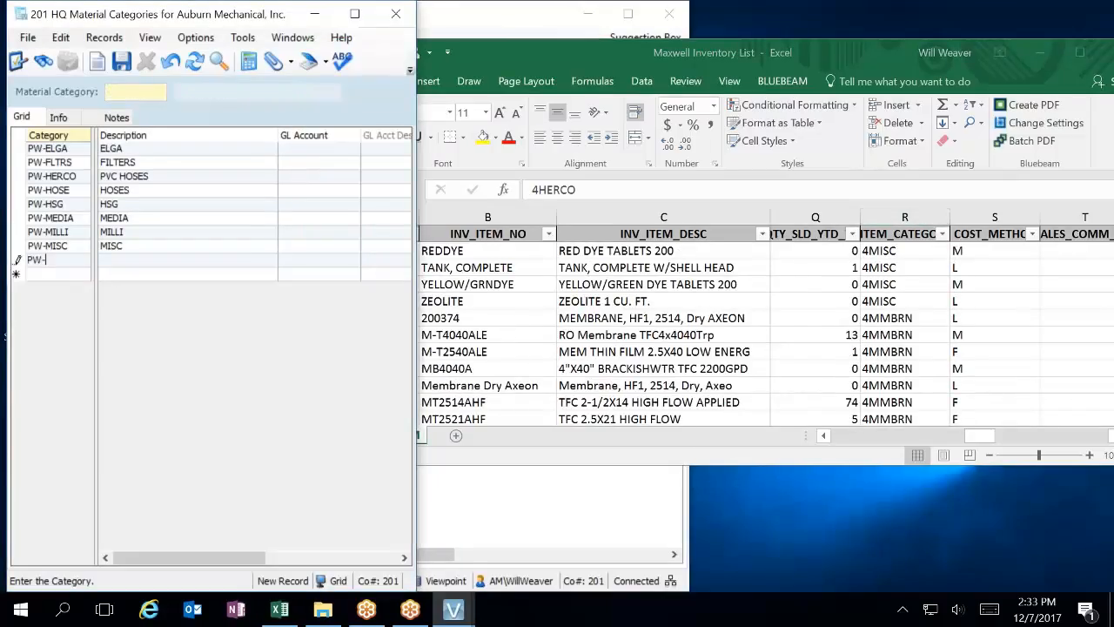
text(MMBRN)
key(Tab)
text(MMBRN)
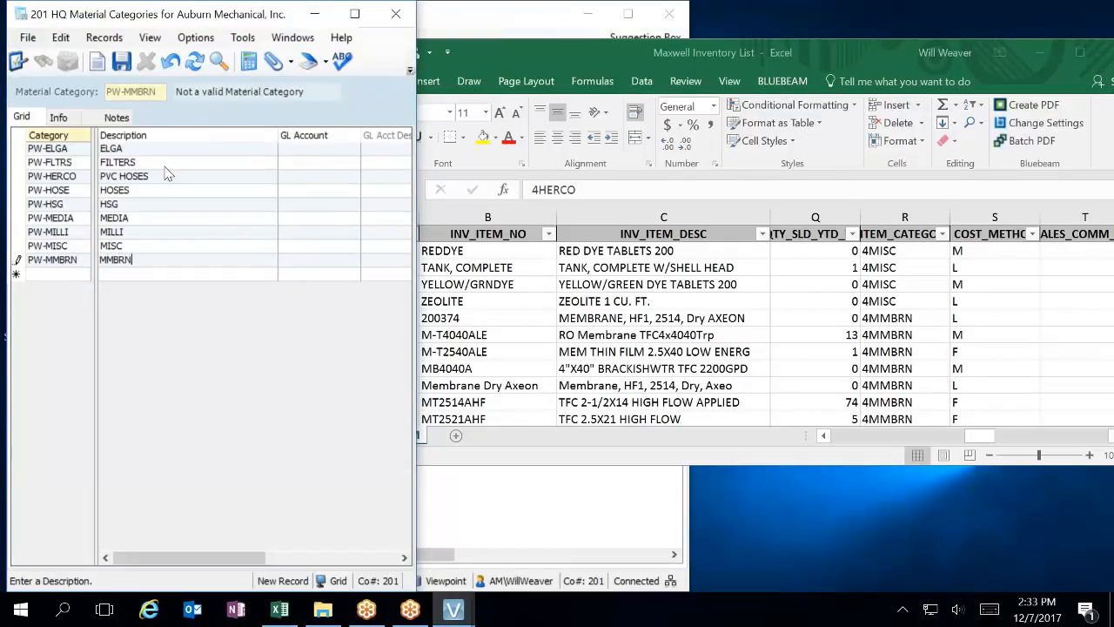
Step: Check the 4MMBRN items in the inventory list and change the PW-MMBRN category's description to MEMBRANES
click(178, 192)
click(796, 364)
scroll(793, 358, down, 4)
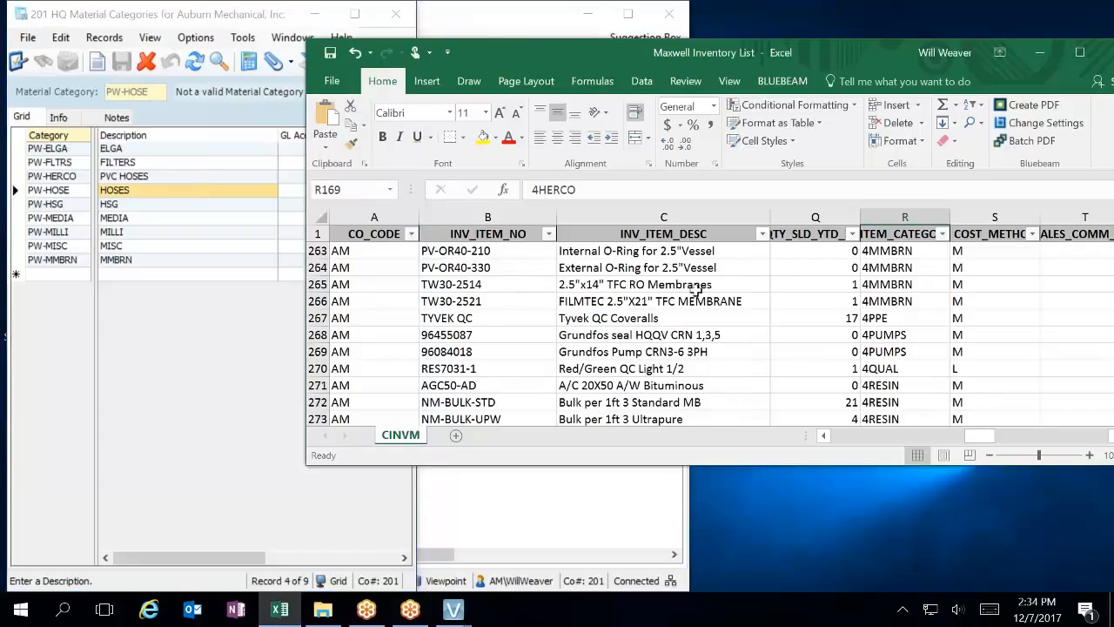
click(148, 264)
click(148, 265)
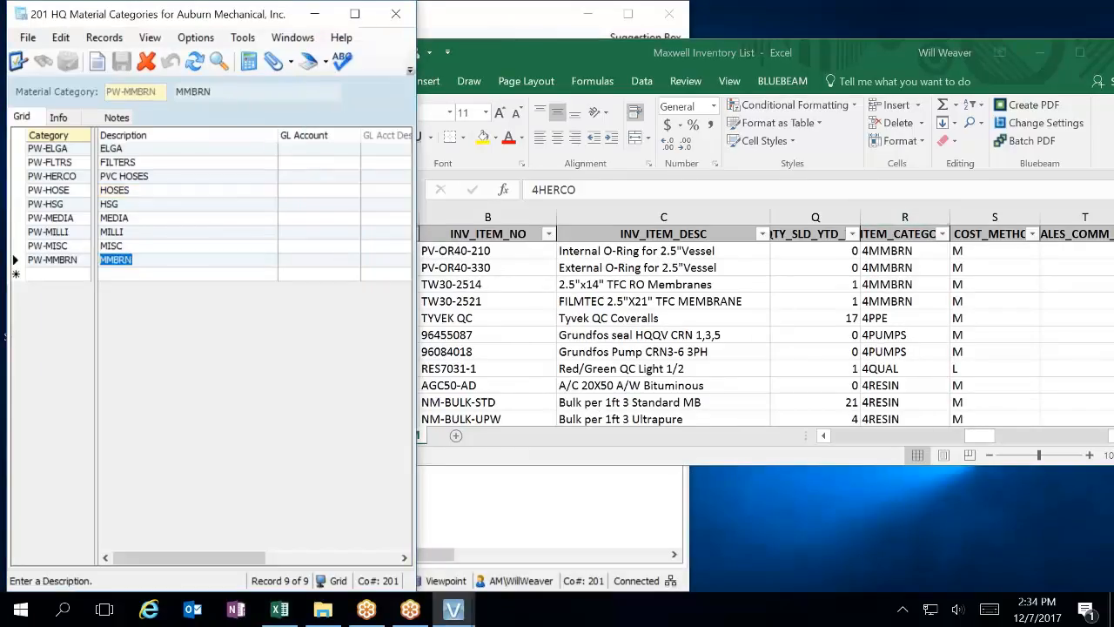
text(MEMBRA)
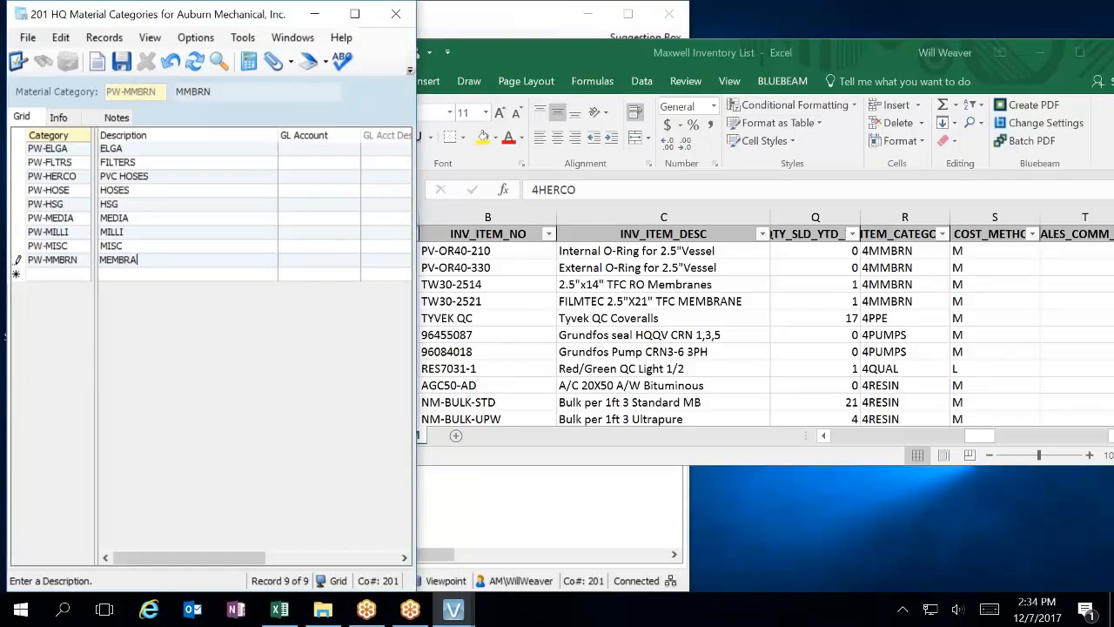
text(NES)
Step: Add the material category PW-PPE with the description PPE
click(68, 275)
text(PW-)
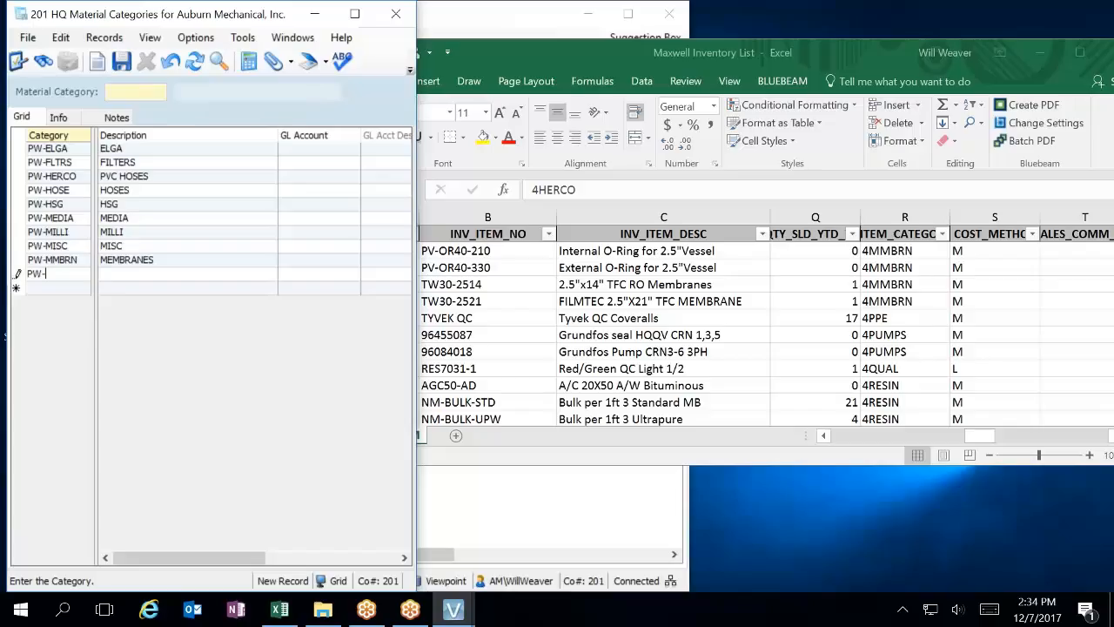
text(PPE)
key(Tab)
text(PPE)
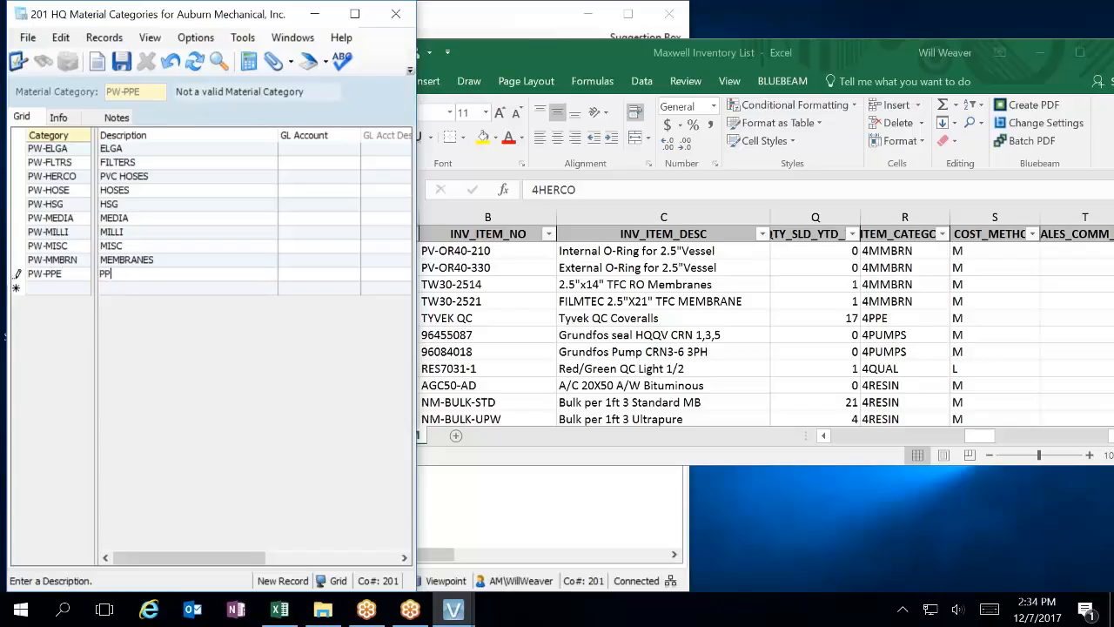
key(Tab)
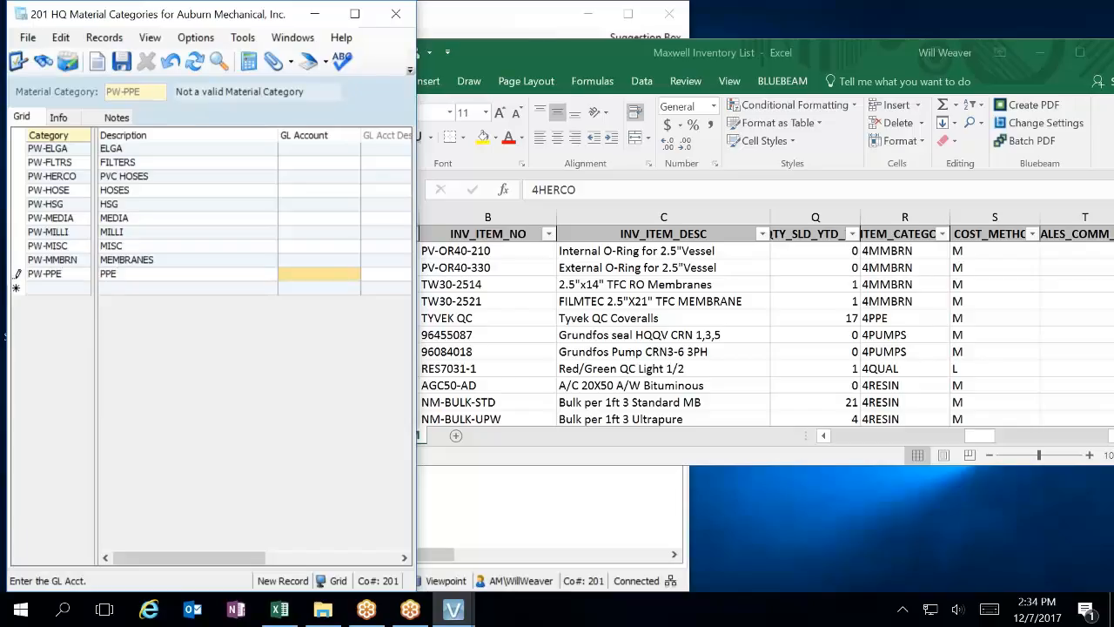
Step: Add the material category PW-PUMPS with the description PUMPS
click(50, 289)
text(PW-)
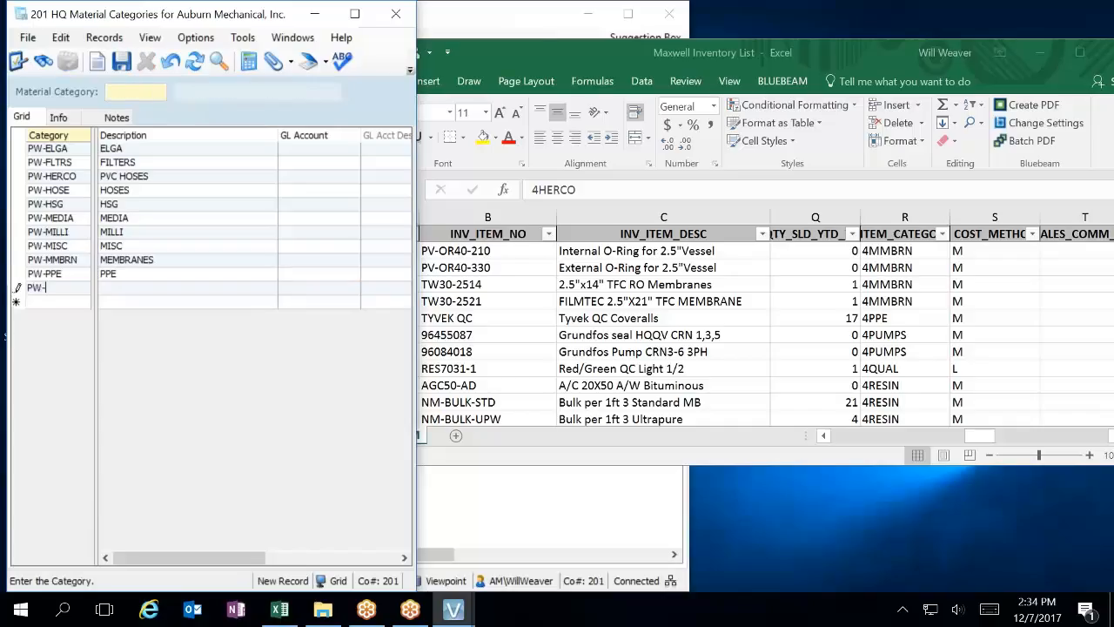
text(PUMPS)
key(Tab)
text(PUMPS)
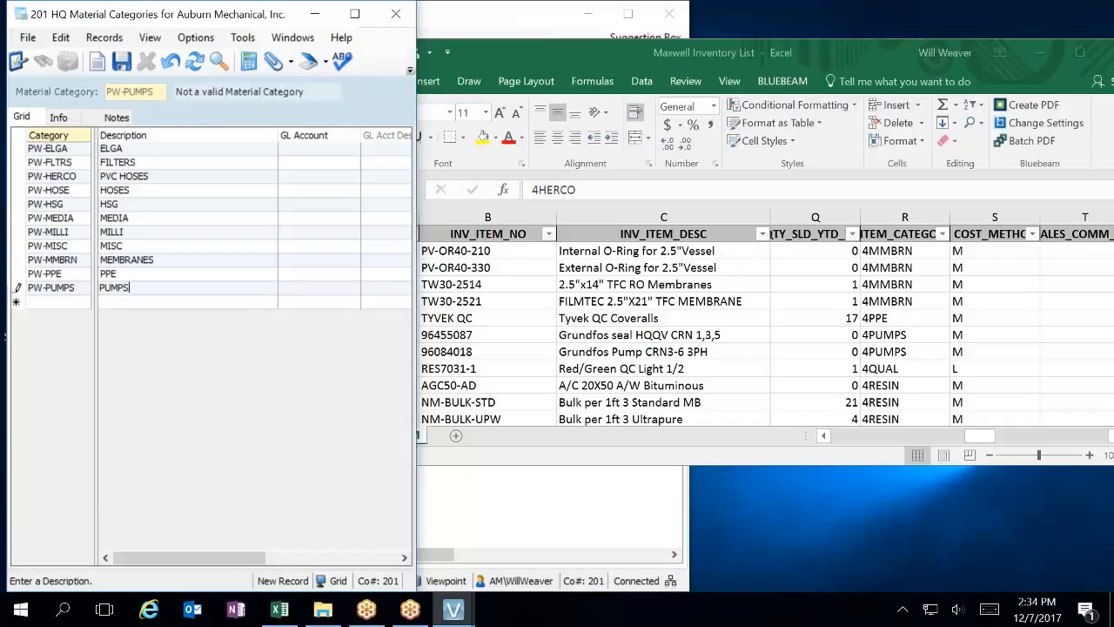
key(Tab)
Step: Find the item category following 4PUMPS in the inventory list and add it as PW-QUAL with the description QUAL
click(661, 400)
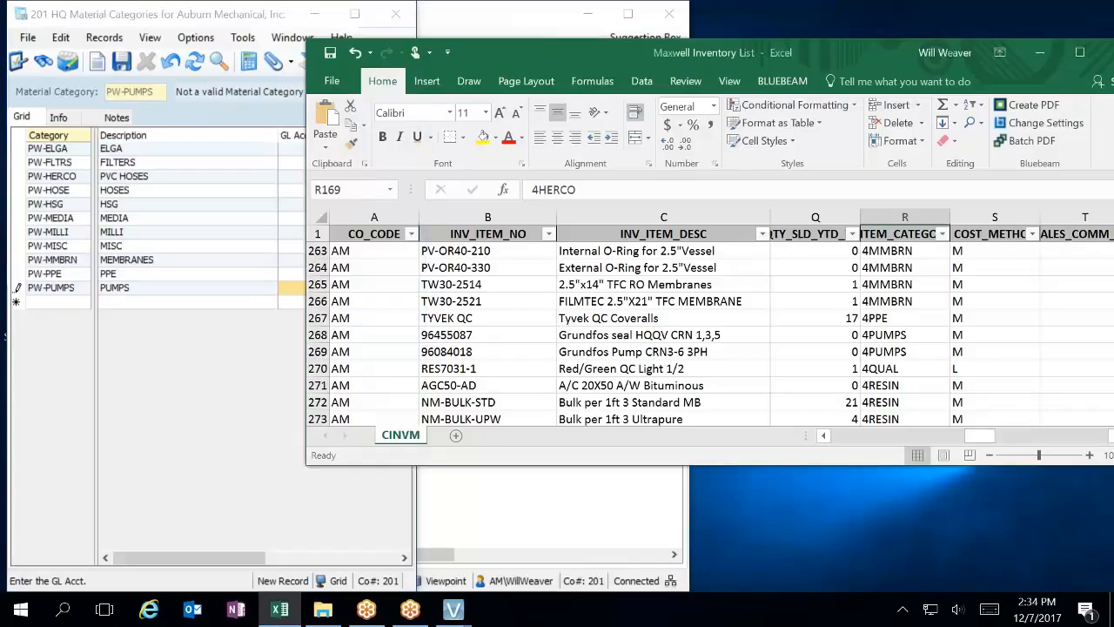
scroll(661, 400, down, 1)
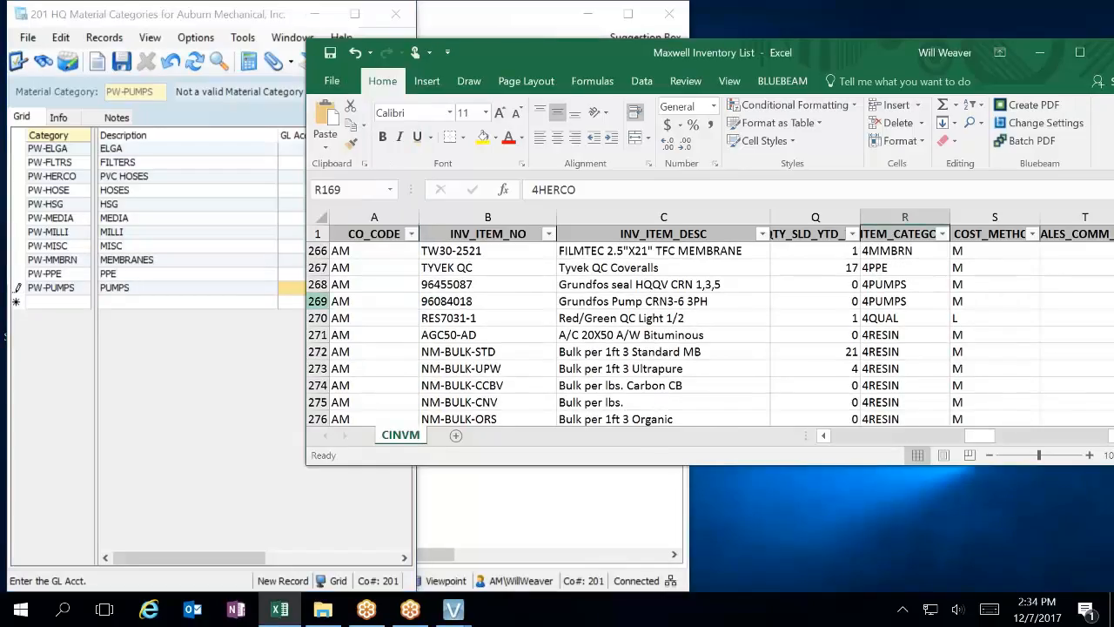
click(44, 302)
text(PW)
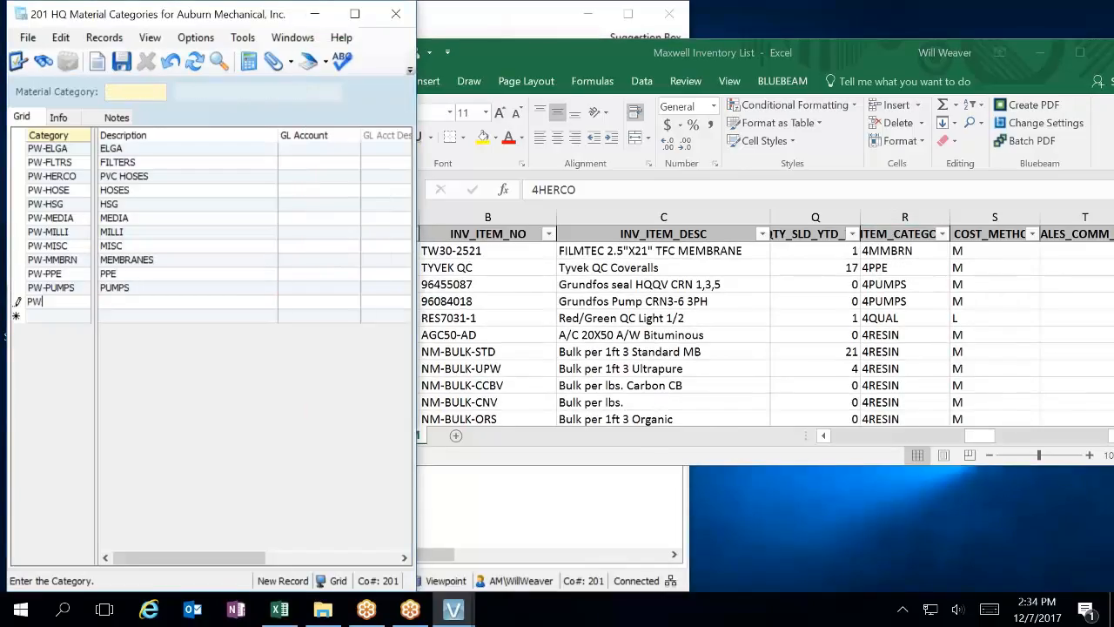
text(-QUAL;)
key(BackSpace)
key(Tab)
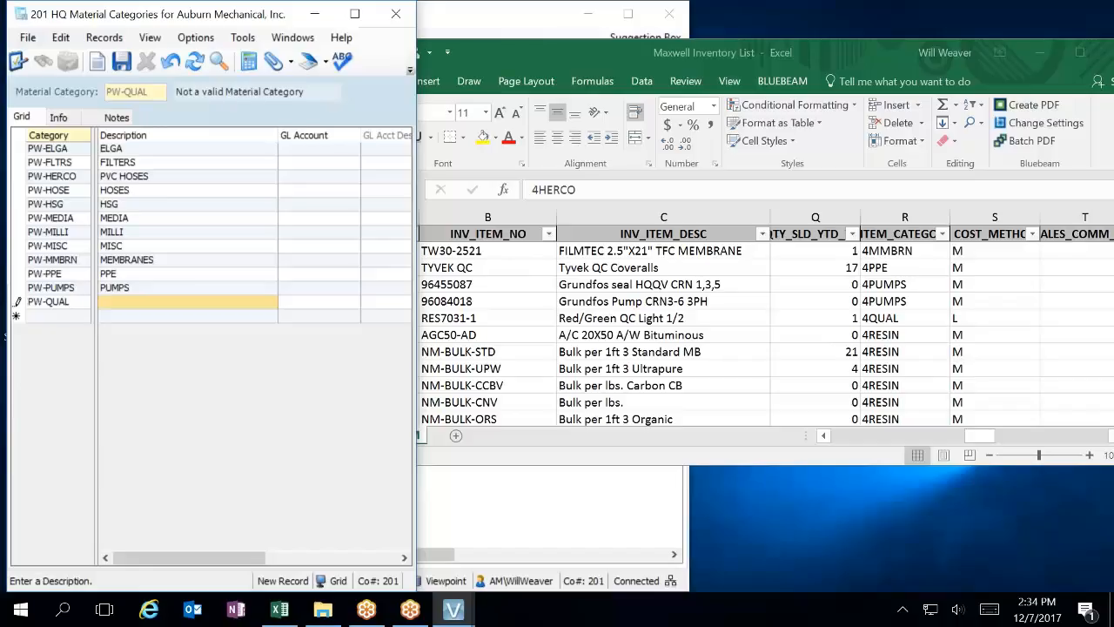
text(QUAL)
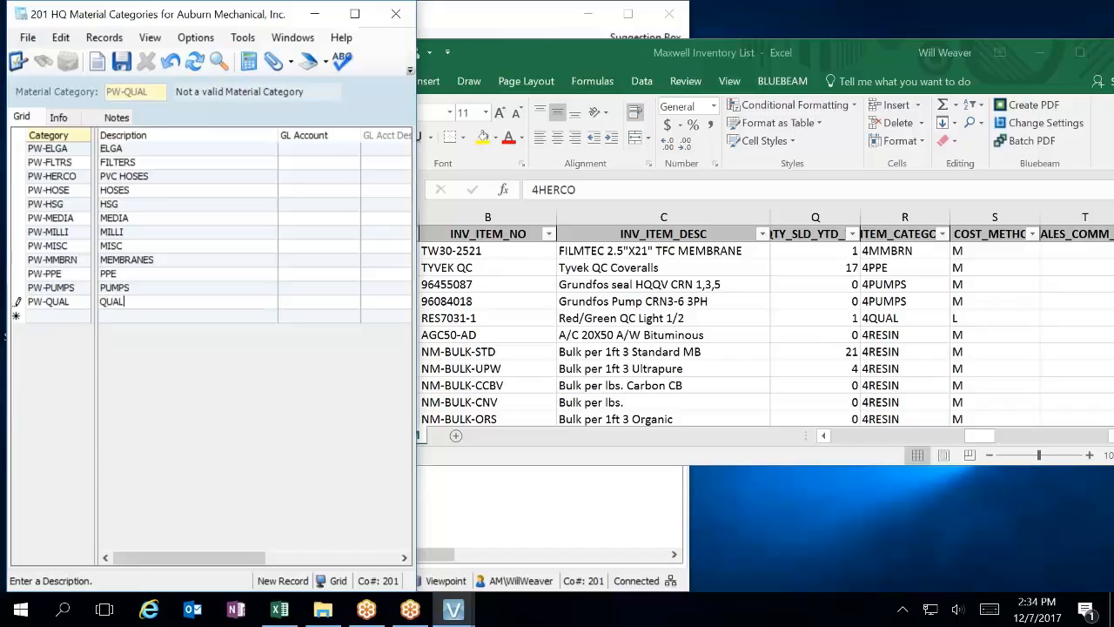
key(Tab)
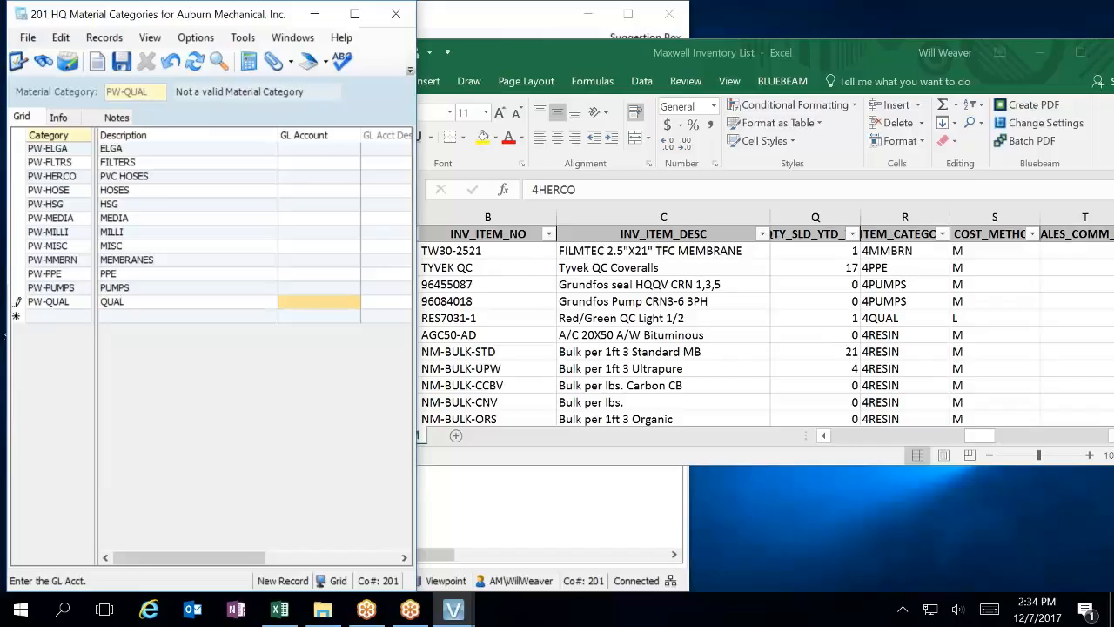
Step: Add the material category PW-RESIN with the description RESIN
click(74, 323)
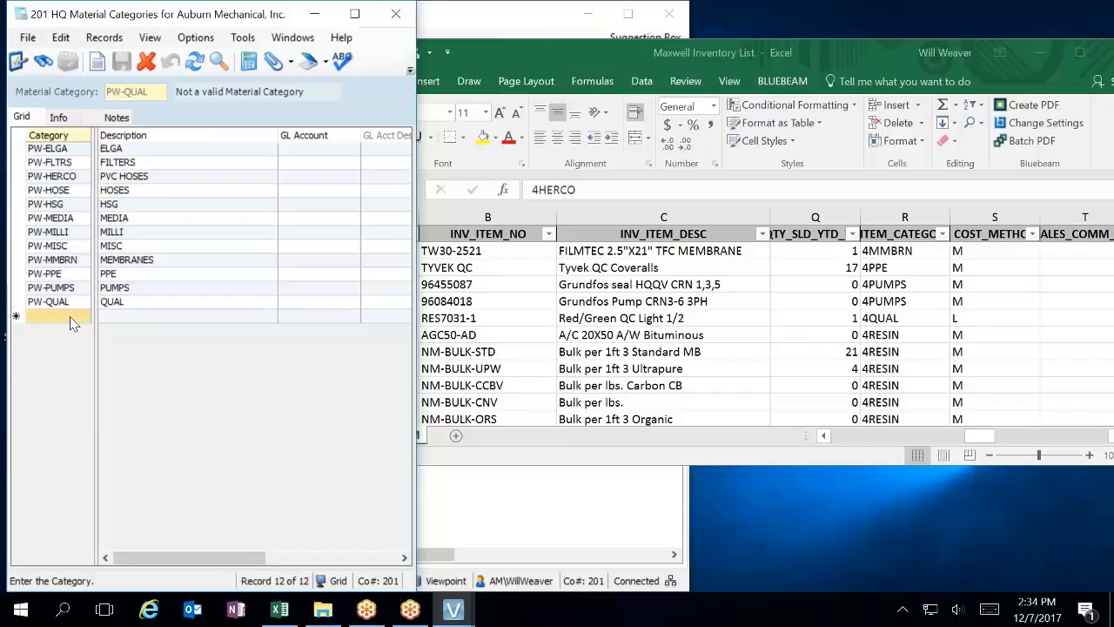
text(PW-RESIN)
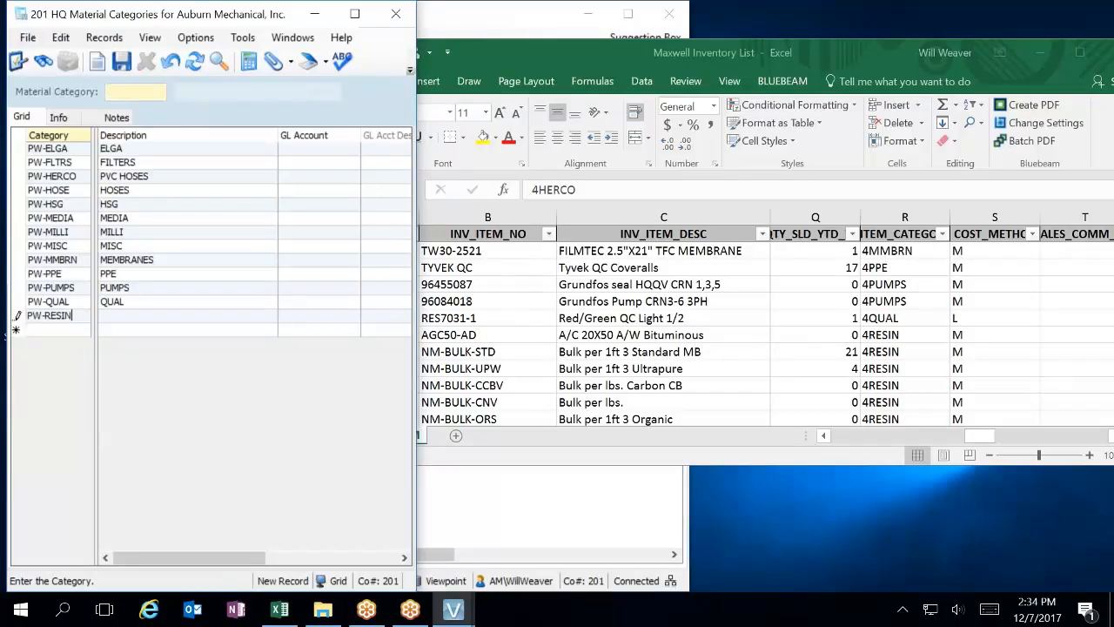
key(Tab)
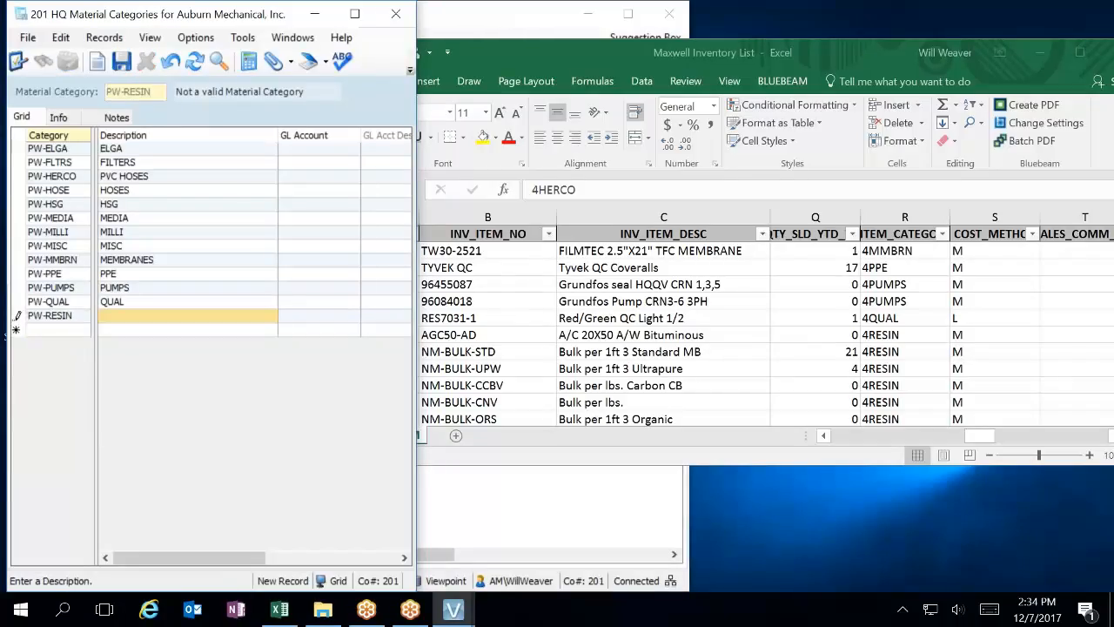
text(RESIN)
key(Tab)
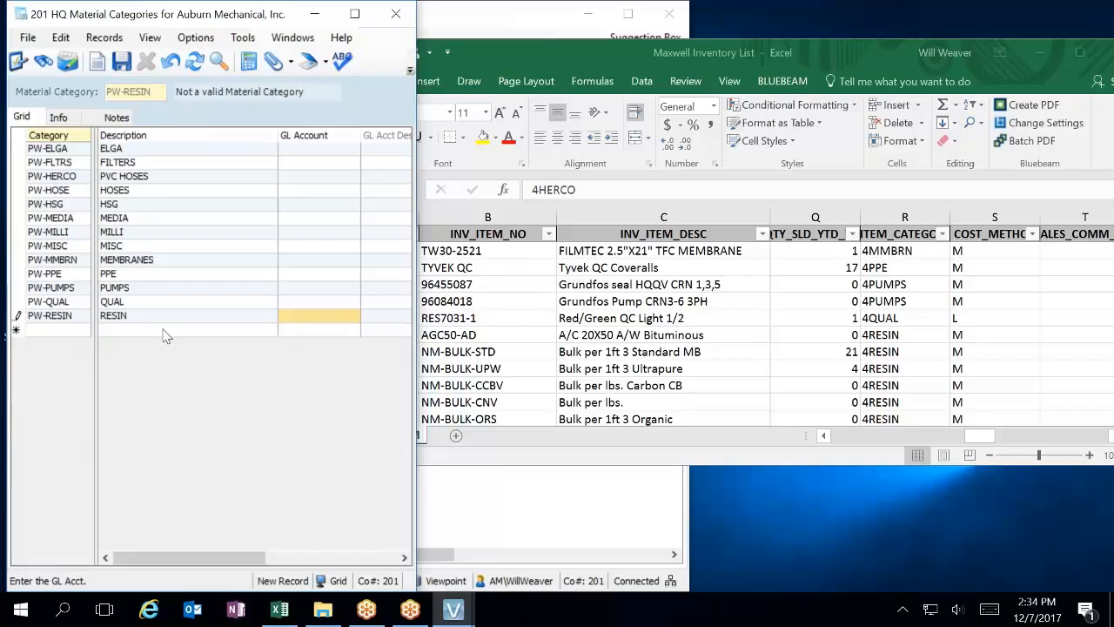
Step: Find the item category following 4RESIN in the inventory list and add it as PW-TANKS with the description TANKS
key(alt+Tab)
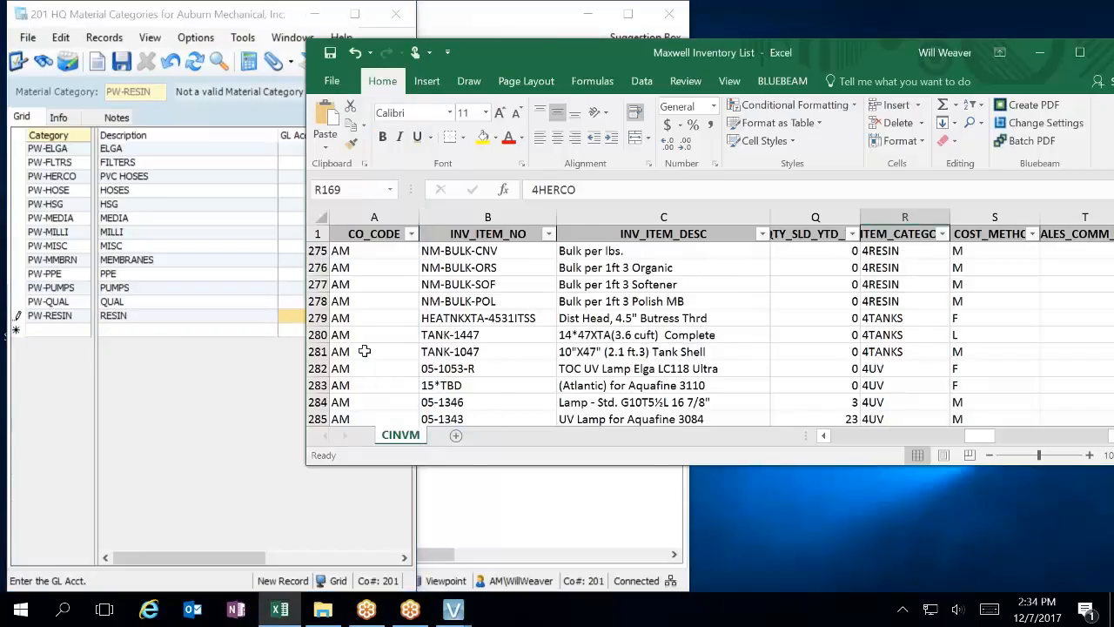
click(56, 332)
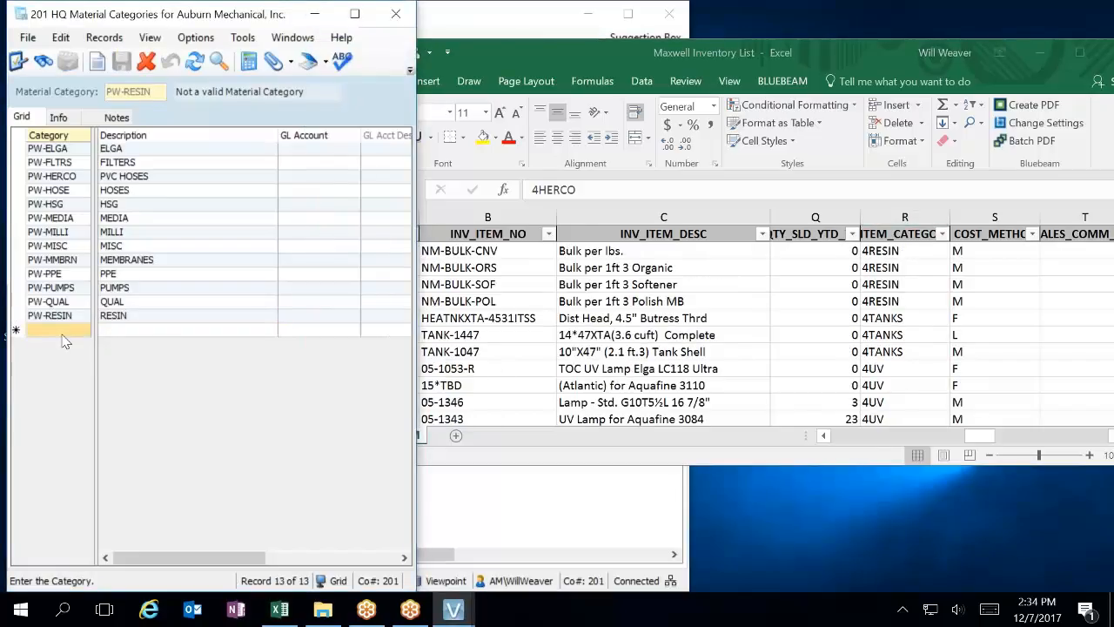
click(62, 334)
text(PW-TANKS)
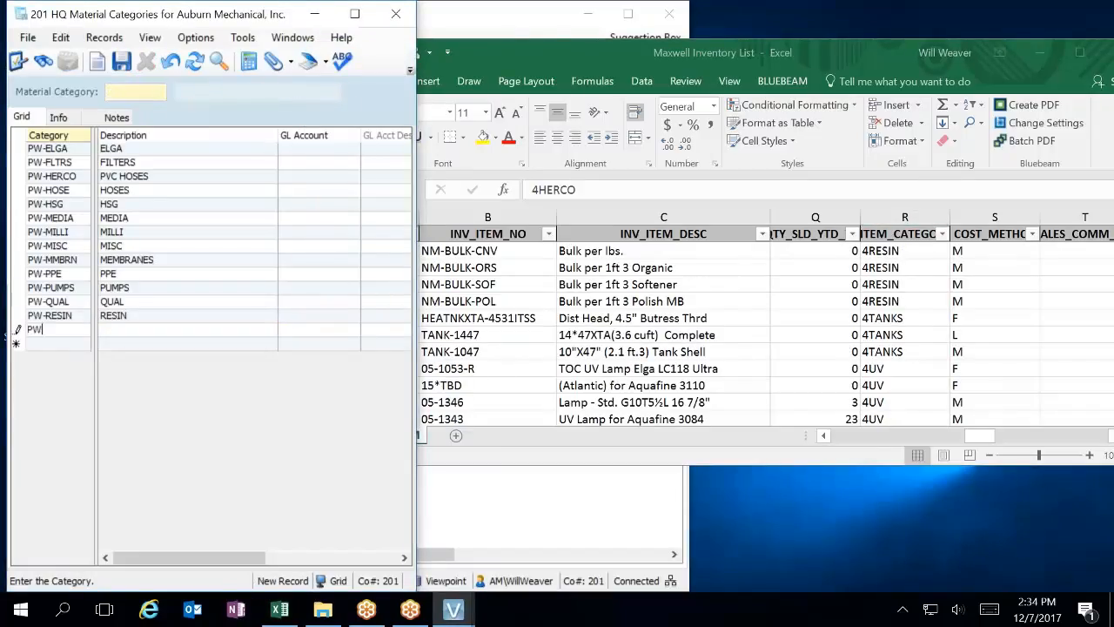
key(Tab)
text(TANKS)
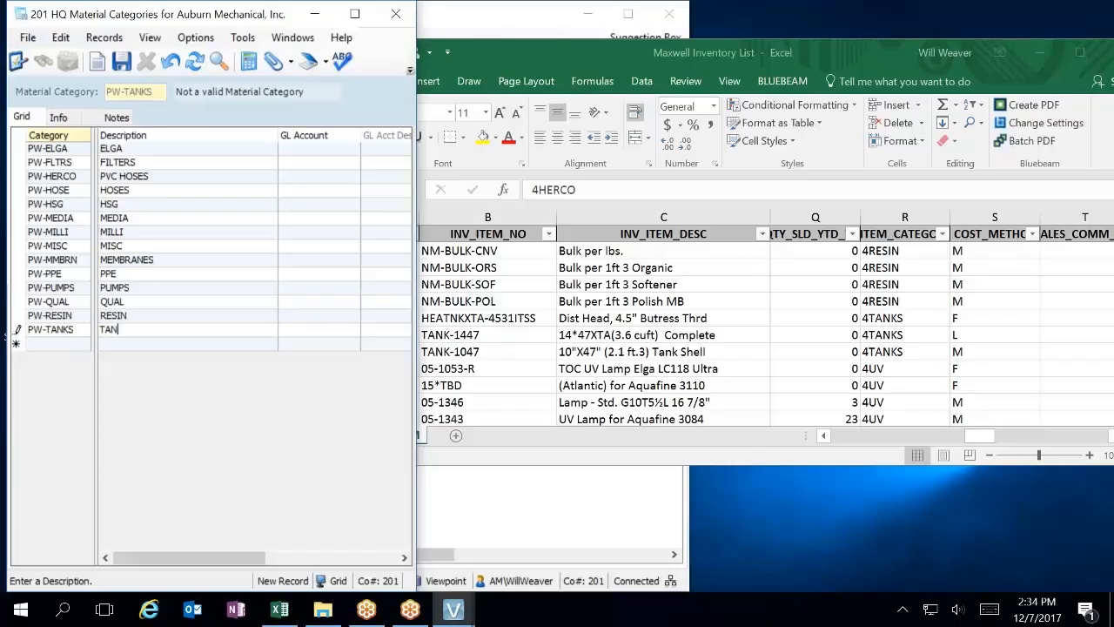
key(Down)
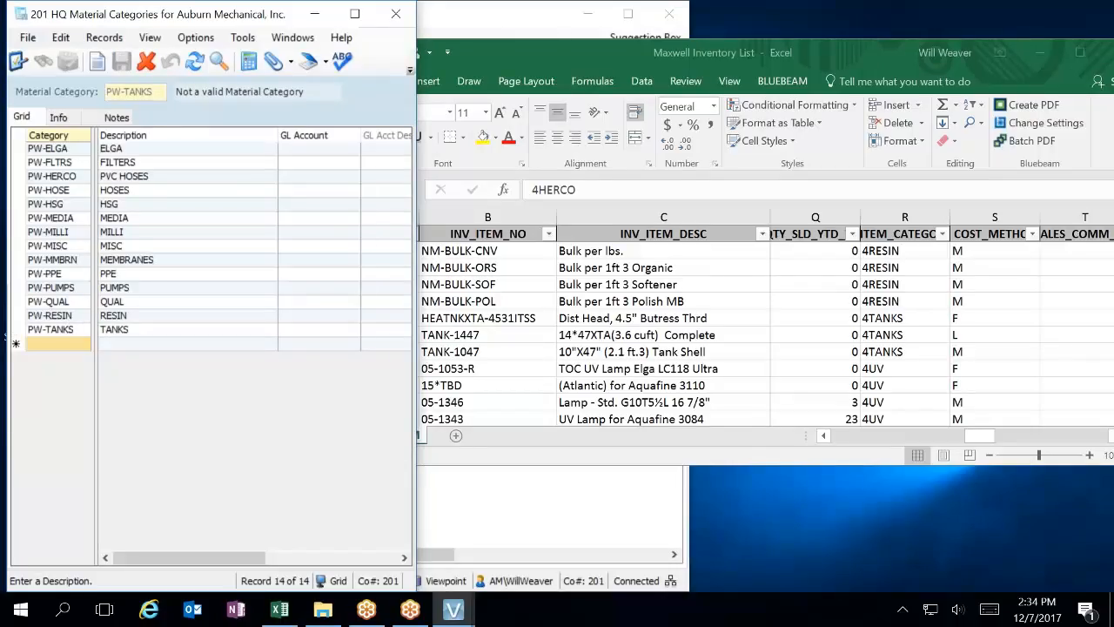
Step: Add the material category PW-UV with the description UV
text(PW-)
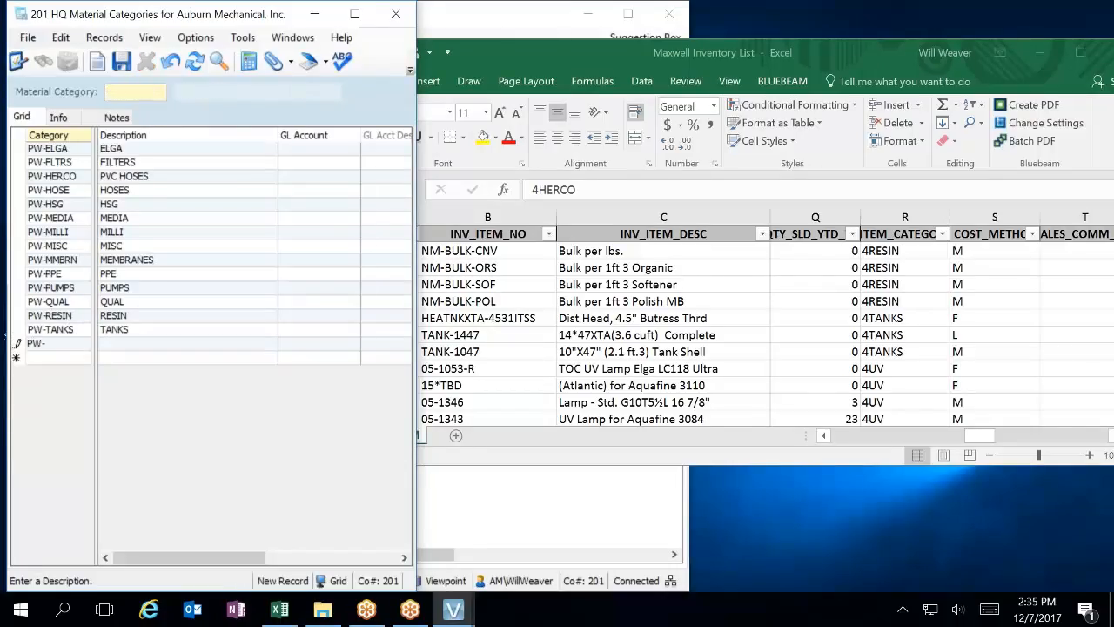
text(UV)
key(Tab)
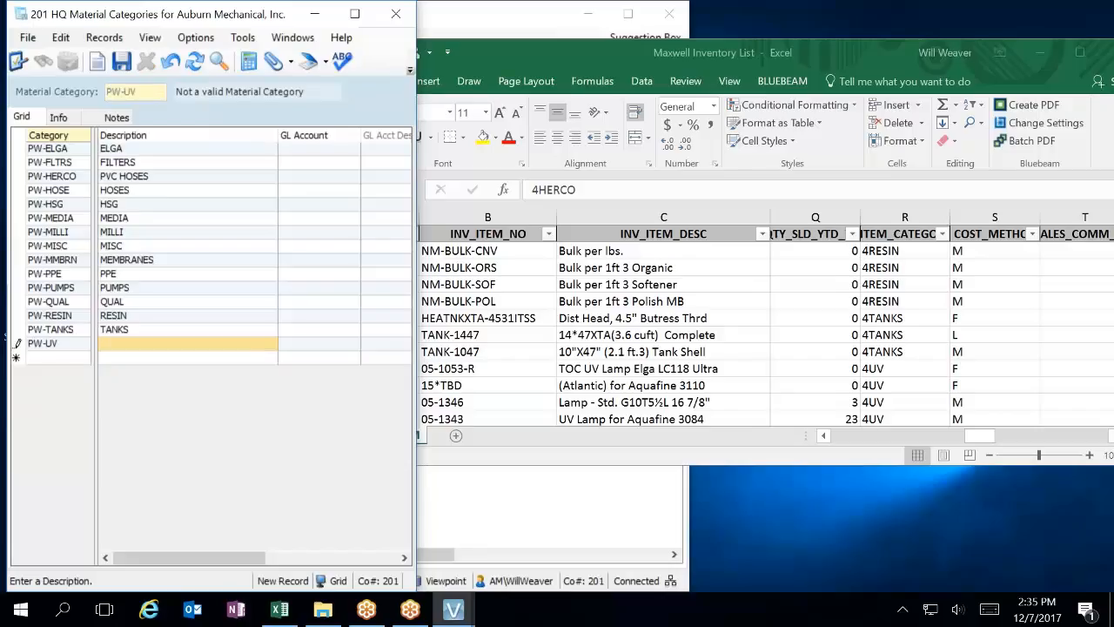
text(UV)
key(Tab)
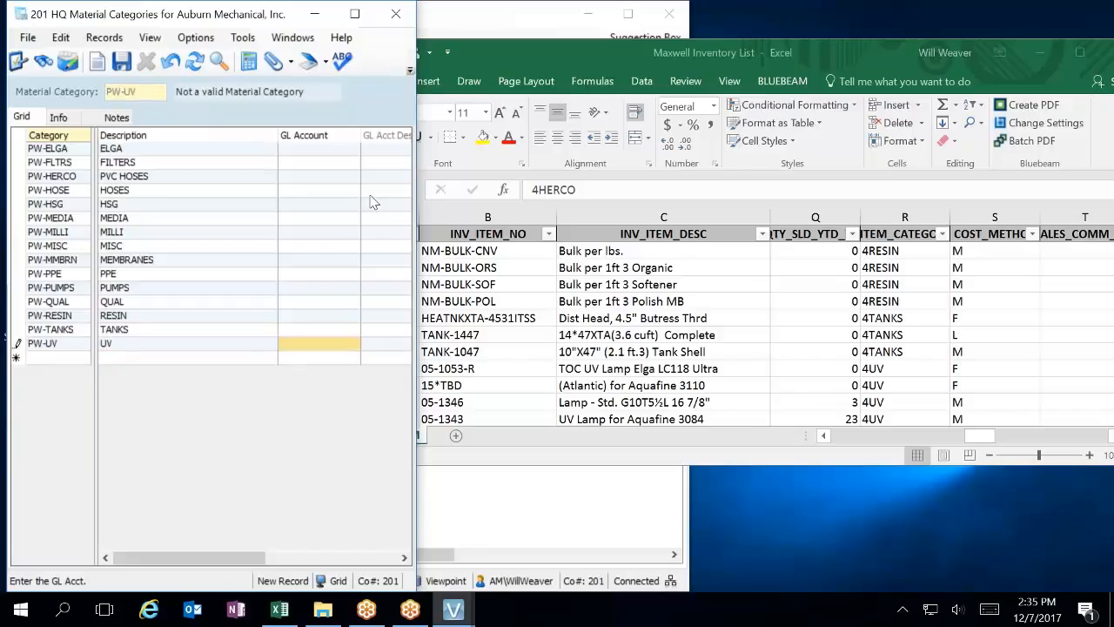
Step: Find the item category following 4UV in the inventory list and add it as PW-VALVE with the description VALVE
click(843, 448)
scroll(843, 449, down, 4)
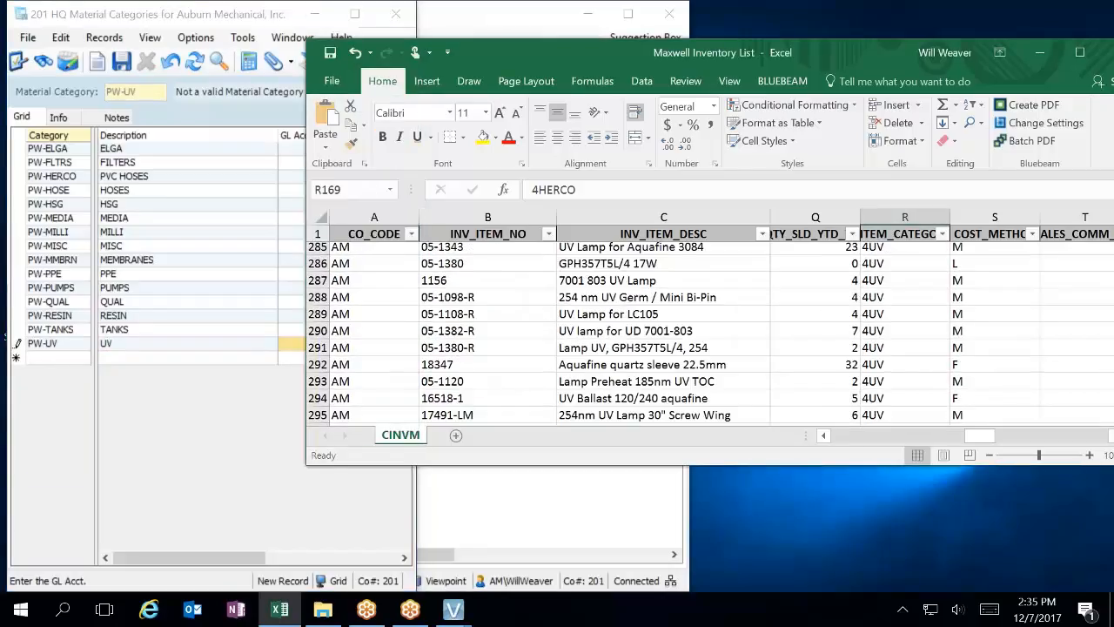
scroll(710, 335, down, 16)
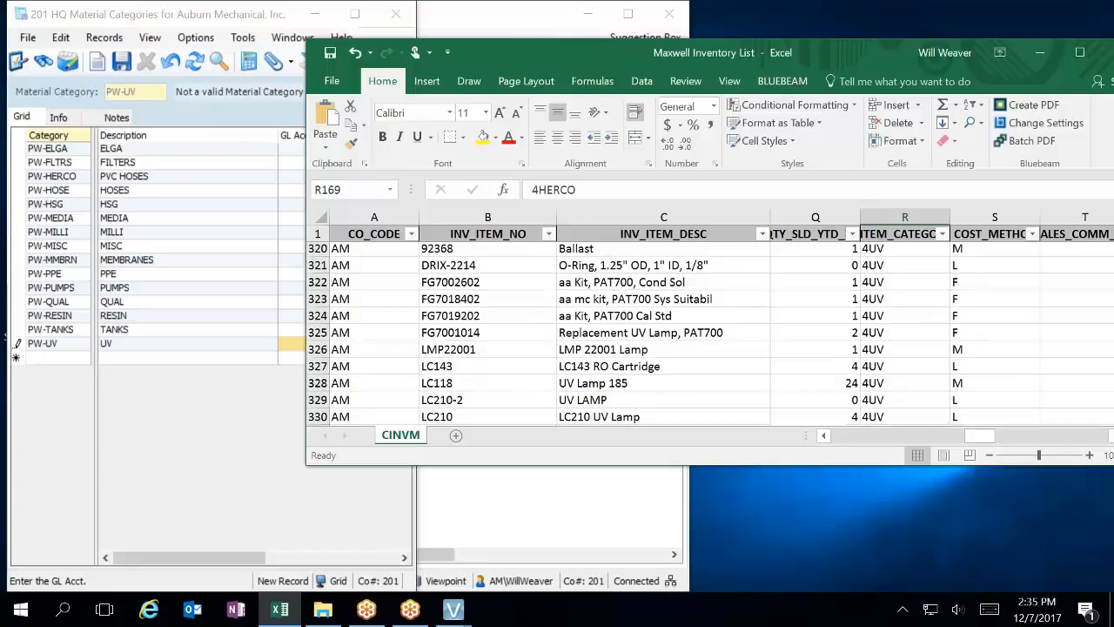
click(68, 360)
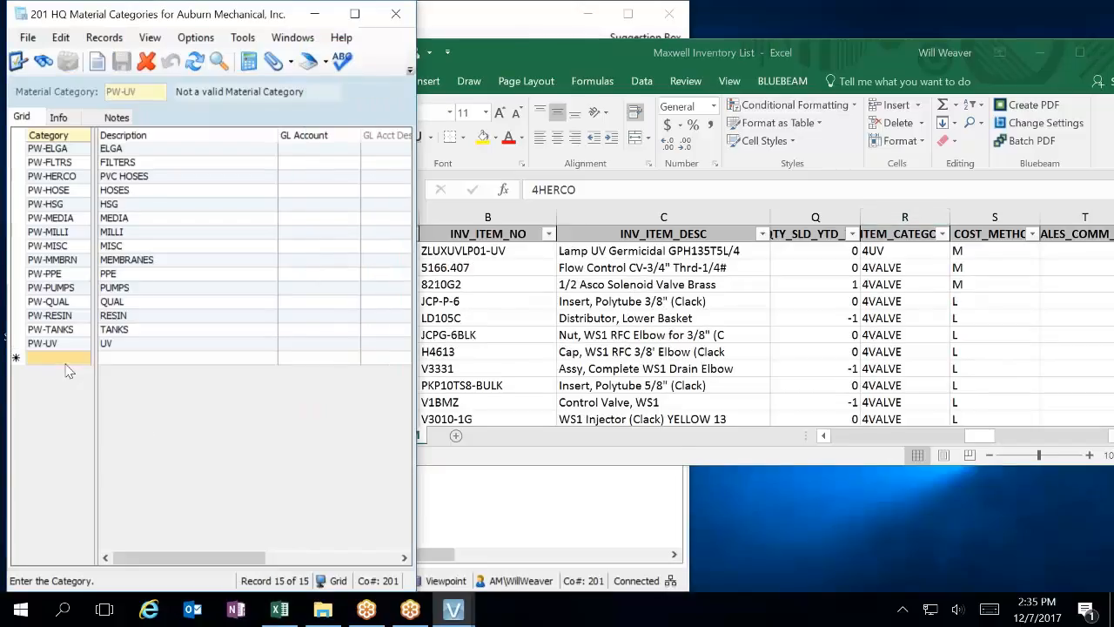
text(PW-)
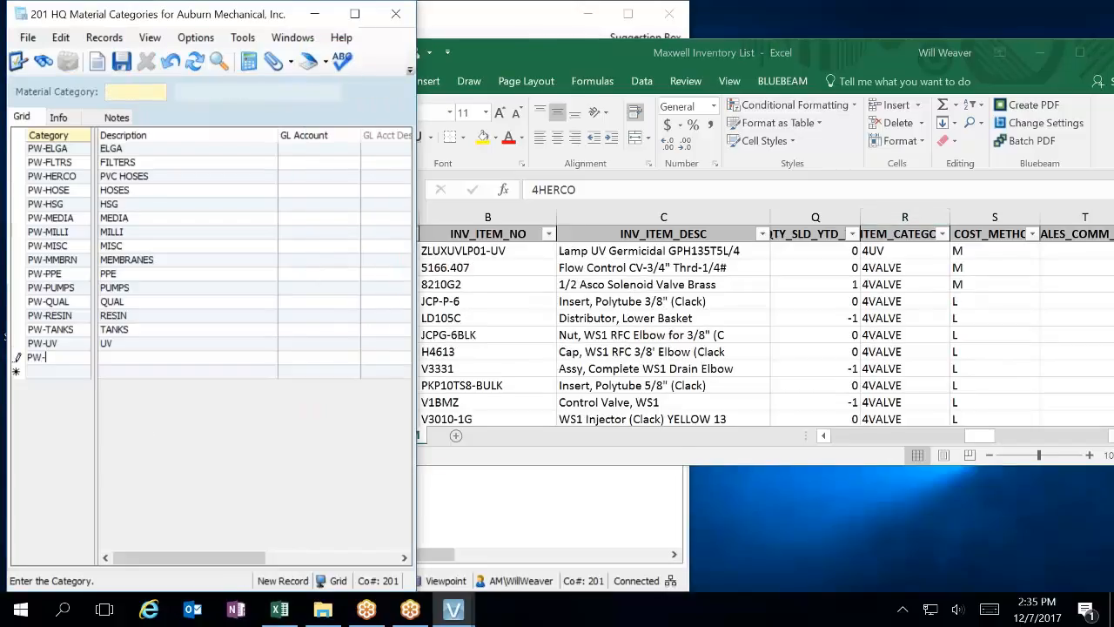
text(VALVE)
key(Tab)
text(VALVE)
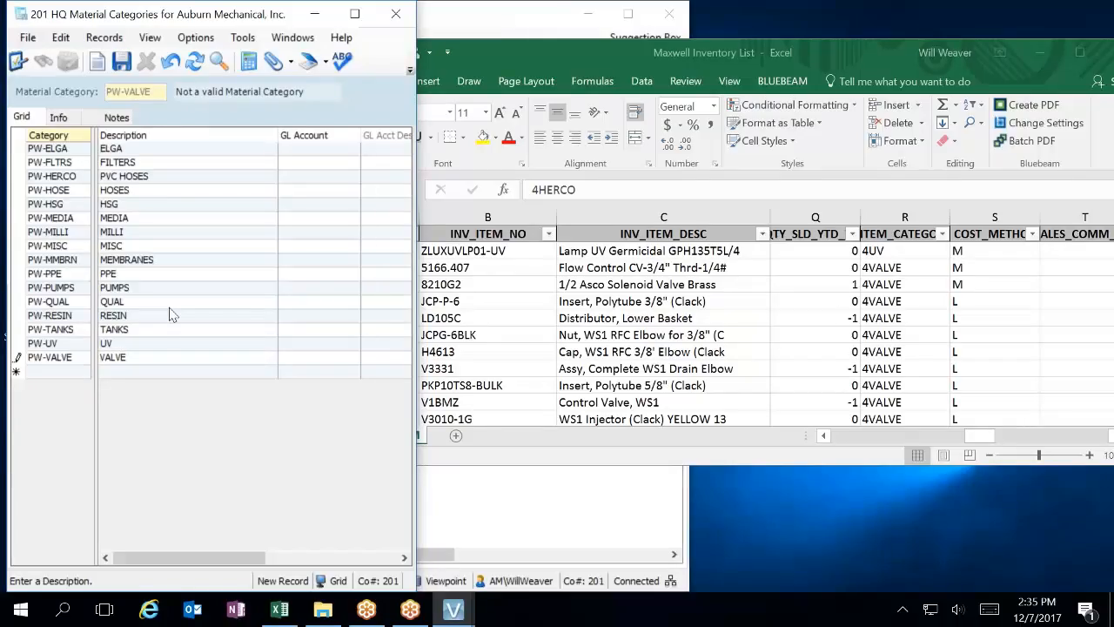
Step: Find the item category following 4VALVE in the inventory list and add it as HP-ABS with the description ABS
click(856, 308)
scroll(868, 344, down, 3)
scroll(868, 344, down, 11)
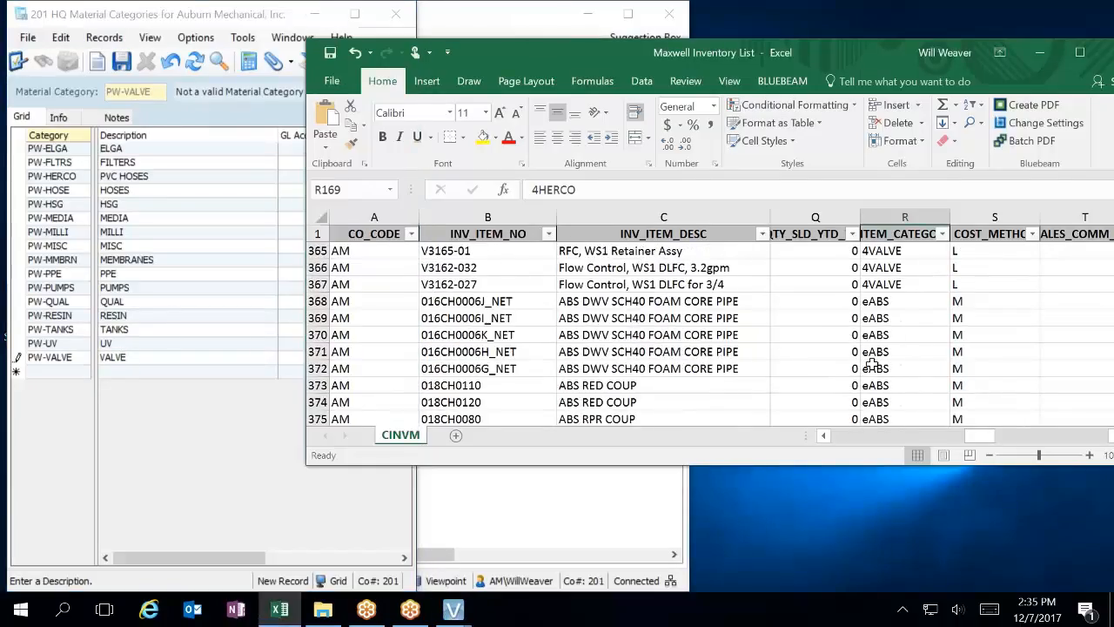
scroll(836, 331, up, 4)
click(54, 309)
click(199, 275)
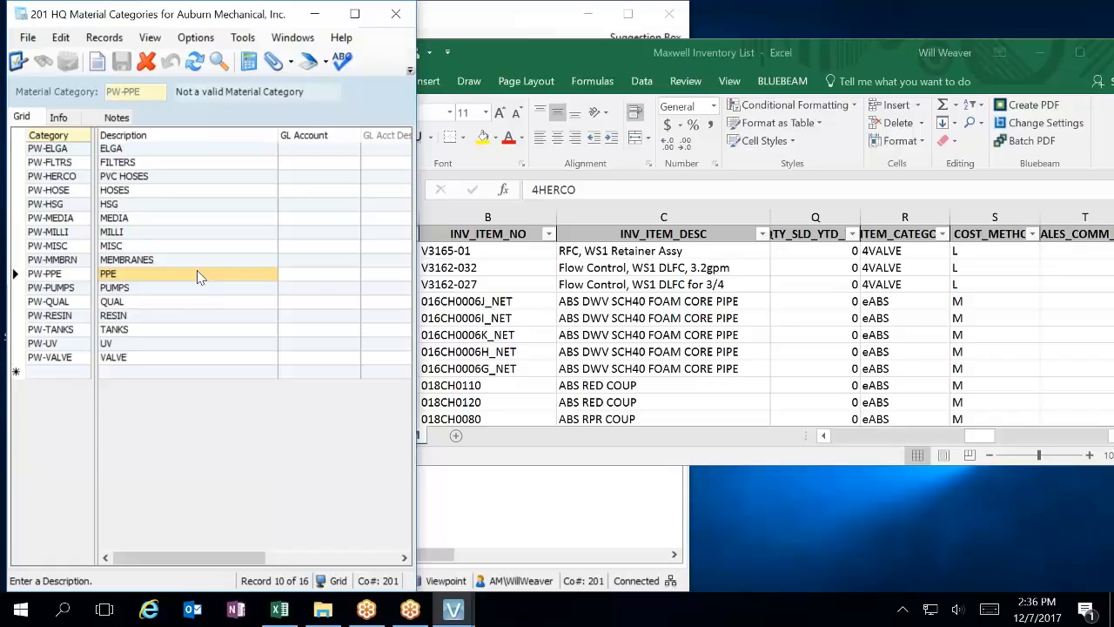
click(40, 373)
text(HP-)
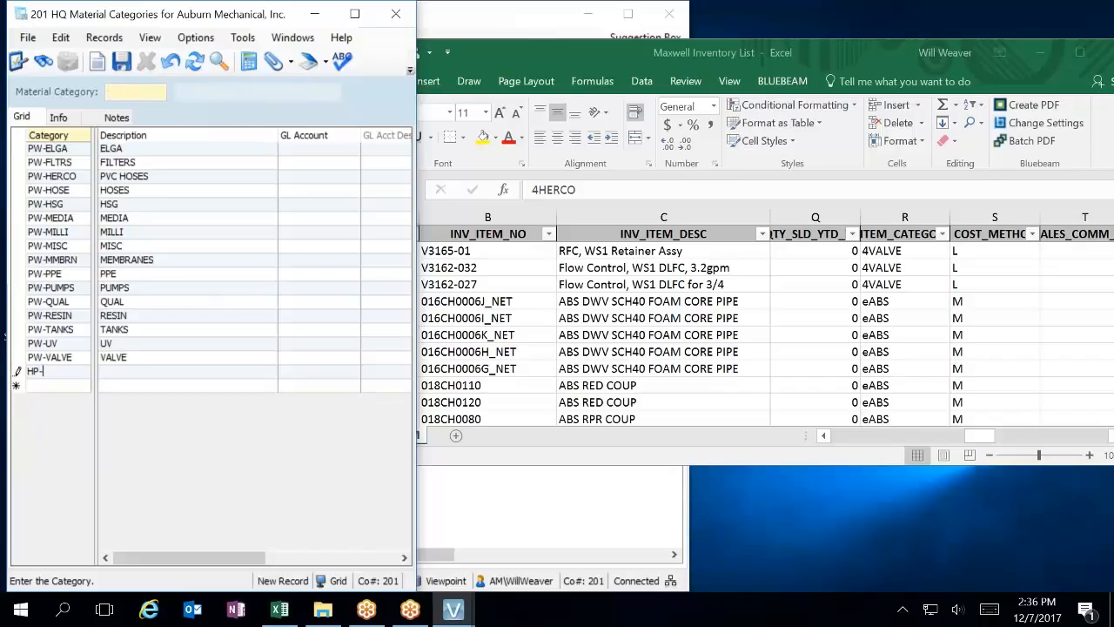
text(ABS)
key(Tab)
text(ABS)
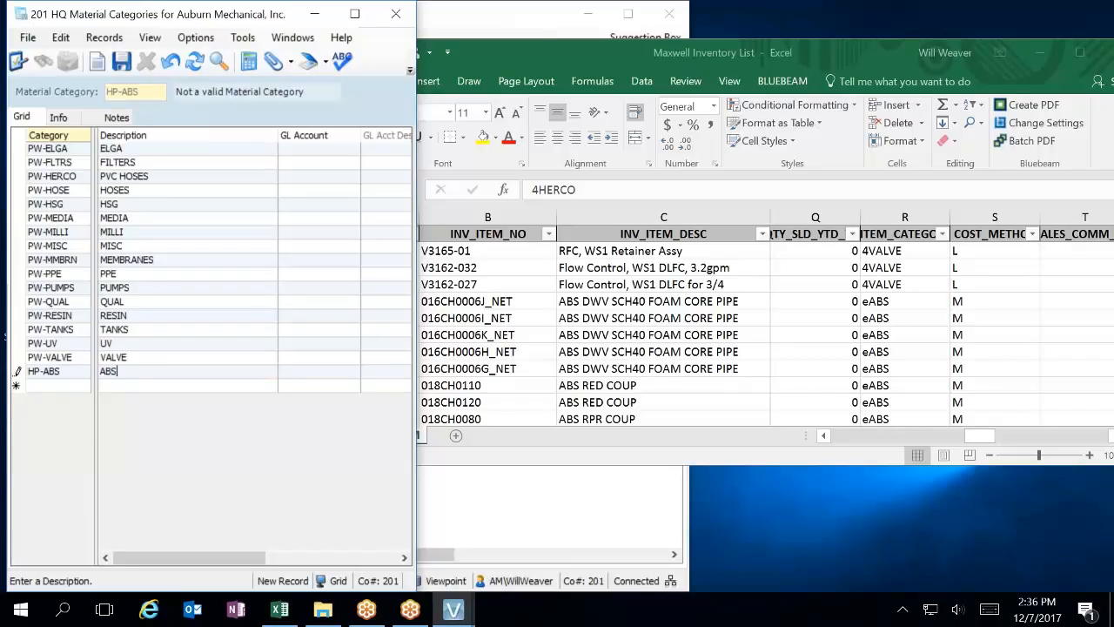
key(Tab)
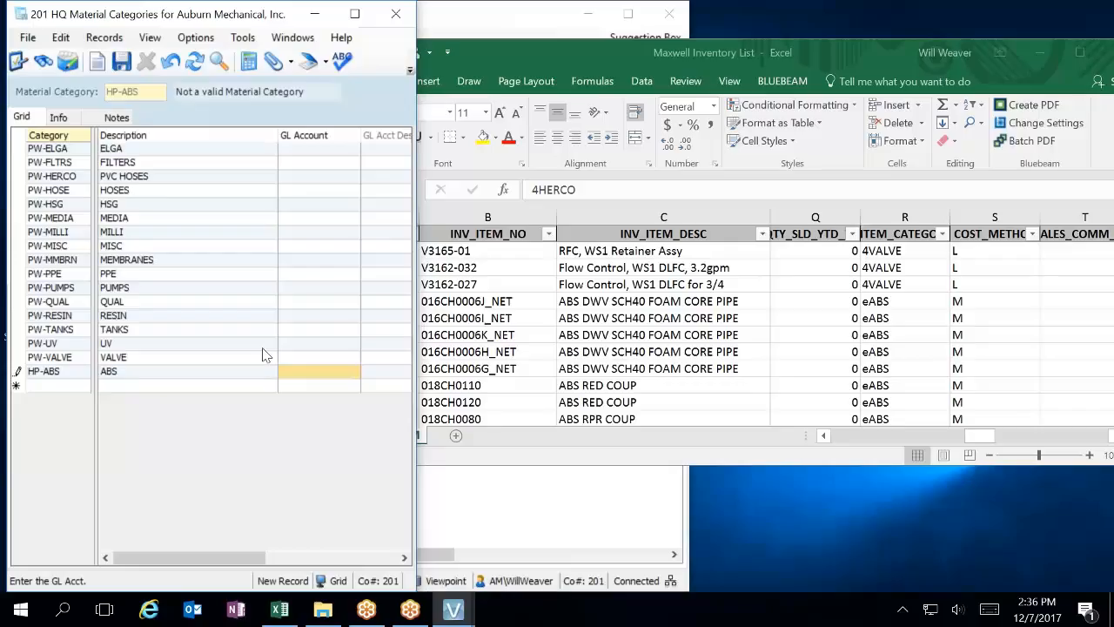
Step: Look for the item category following eABS in the Excel inventory list
click(786, 345)
scroll(828, 316, down, 12)
scroll(831, 323, down, 20)
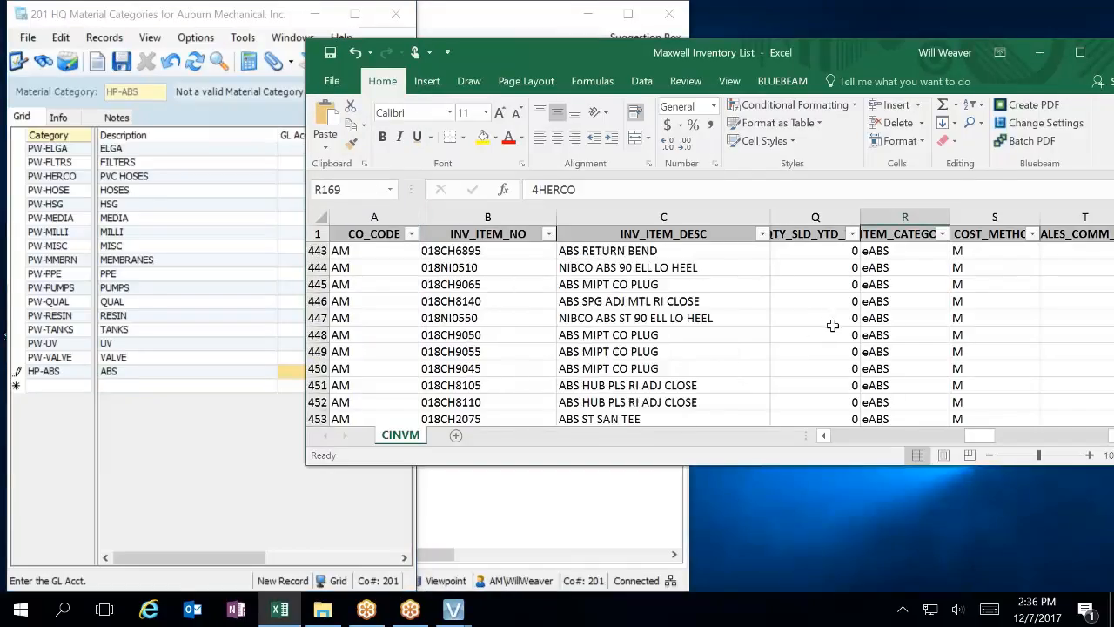
Step: Find where the eABS items end in the inventory list and select the description of the first eANVIL item
scroll(835, 357, down, 20)
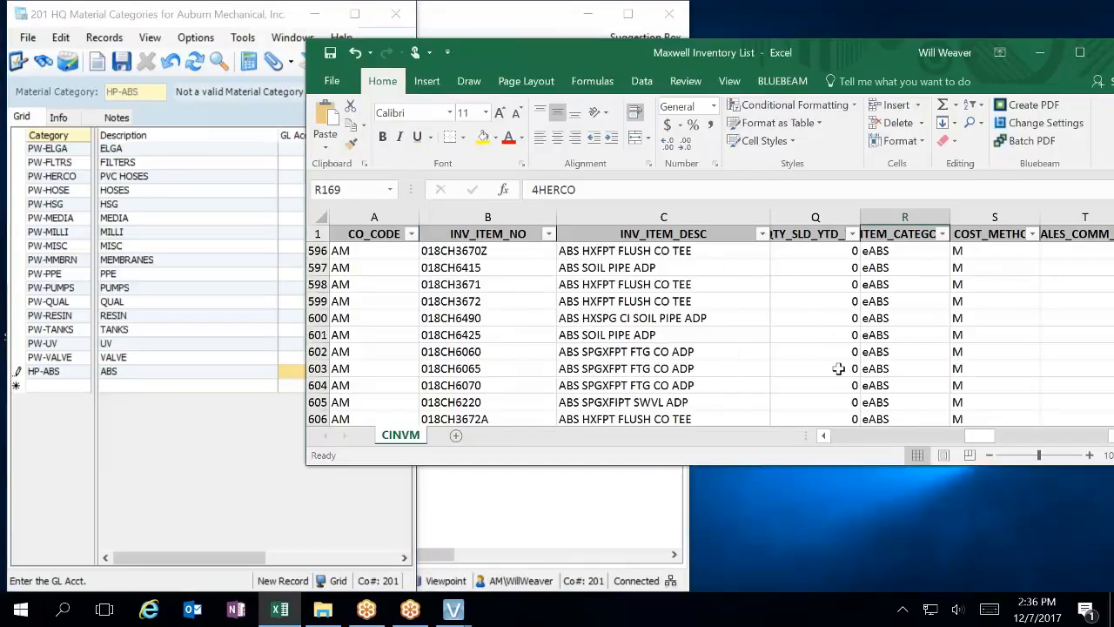
scroll(838, 368, up, 6)
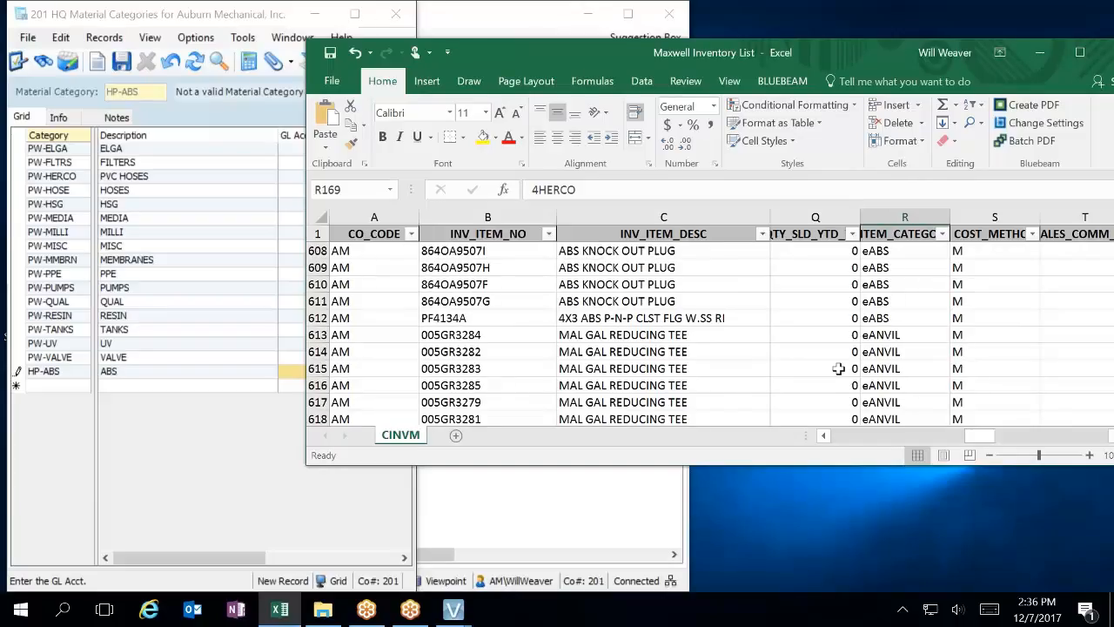
click(733, 340)
Step: Review the eANVIL item descriptions row by row and select the first CS 3M THREDOLET description
scroll(706, 365, down, 6)
scroll(842, 156, down, 1)
scroll(754, 348, down, 8)
scroll(753, 348, down, 20)
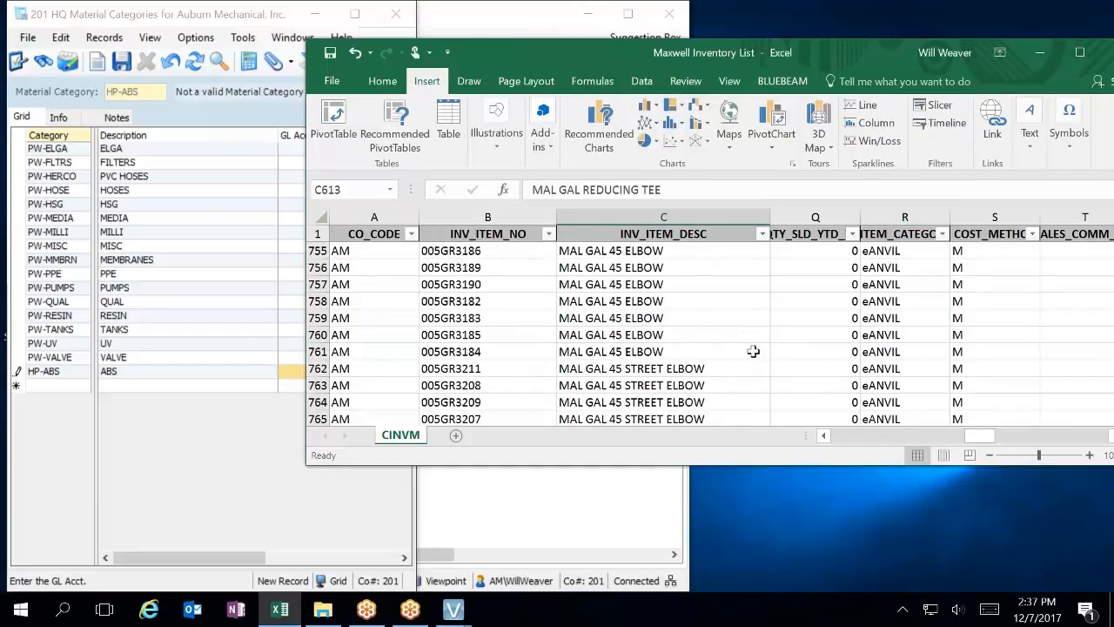
scroll(753, 351, down, 16)
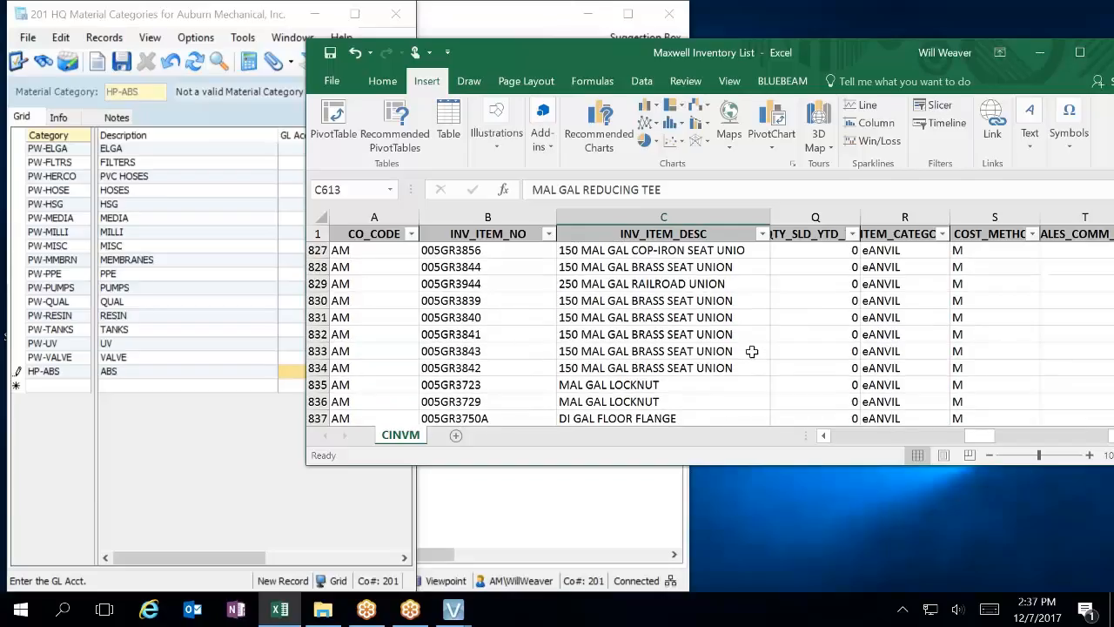
scroll(609, 350, down, 5)
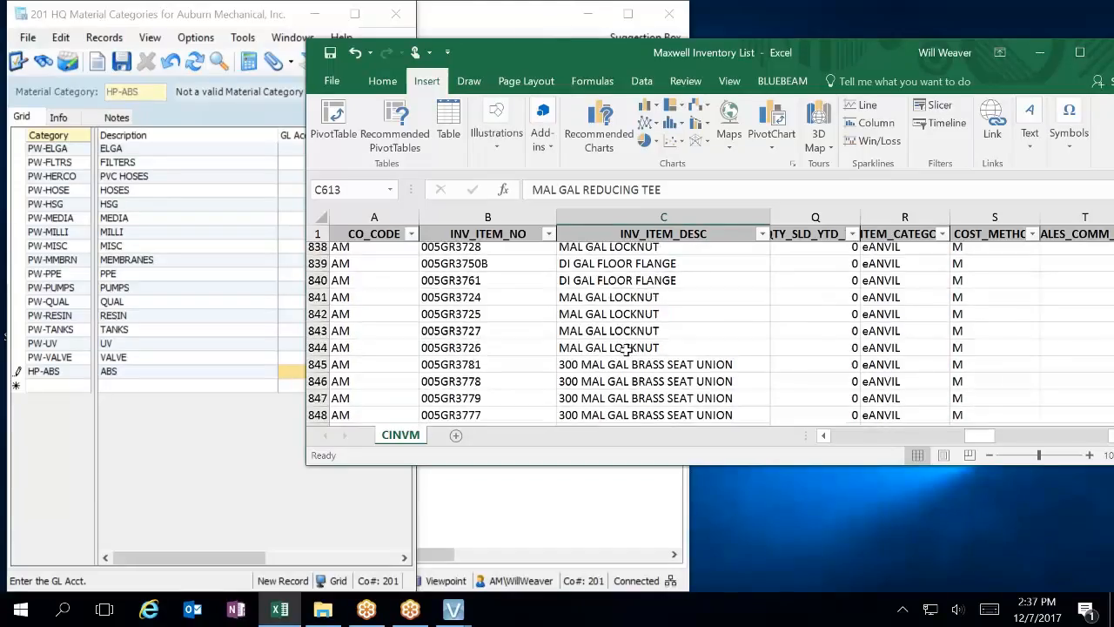
scroll(627, 350, down, 3)
scroll(618, 339, up, 2)
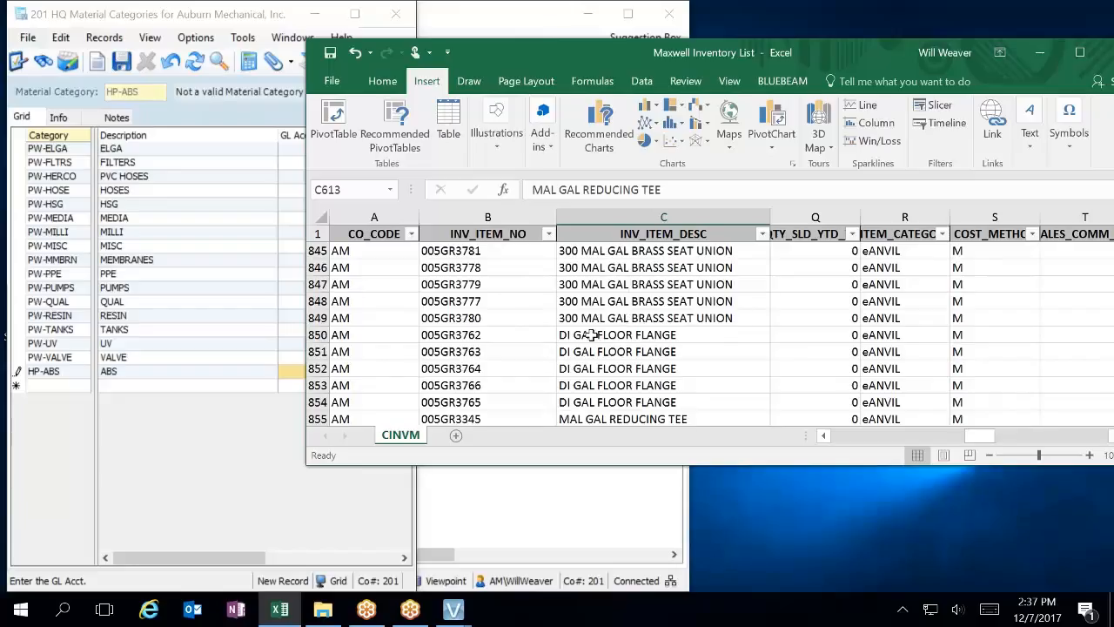
scroll(650, 343, down, 2)
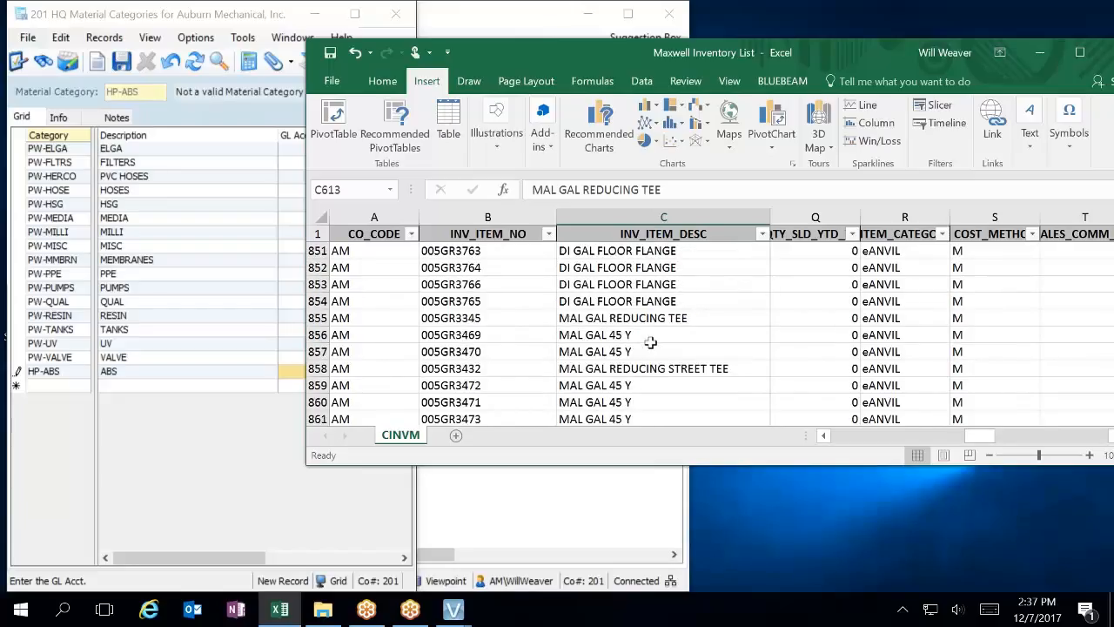
scroll(650, 344, down, 20)
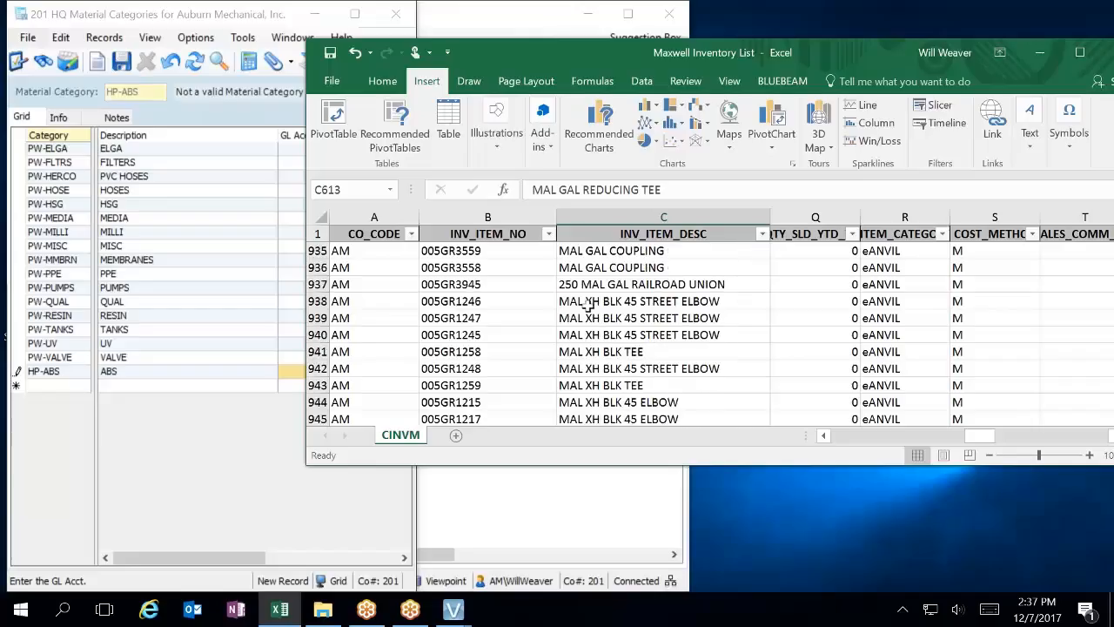
scroll(639, 314, down, 5)
scroll(639, 314, down, 9)
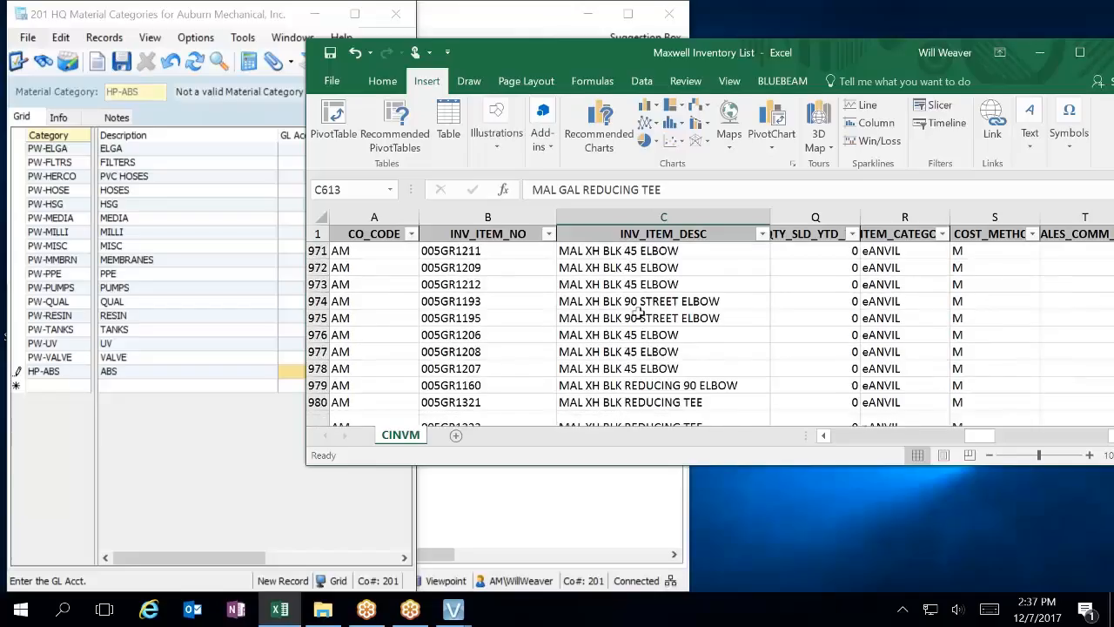
scroll(639, 313, down, 15)
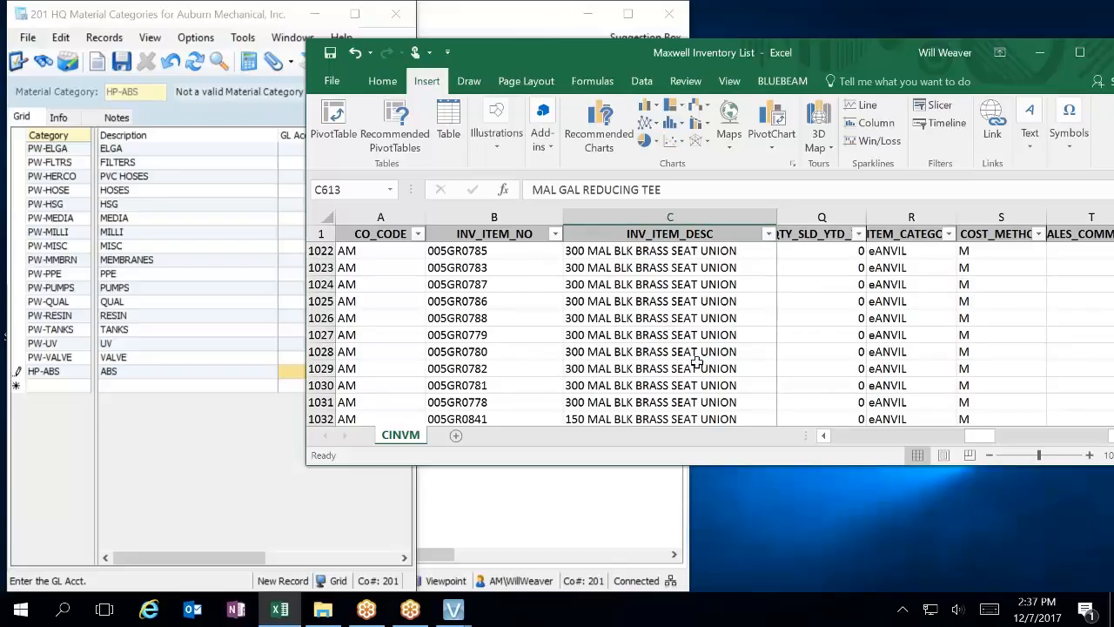
scroll(696, 362, down, 8)
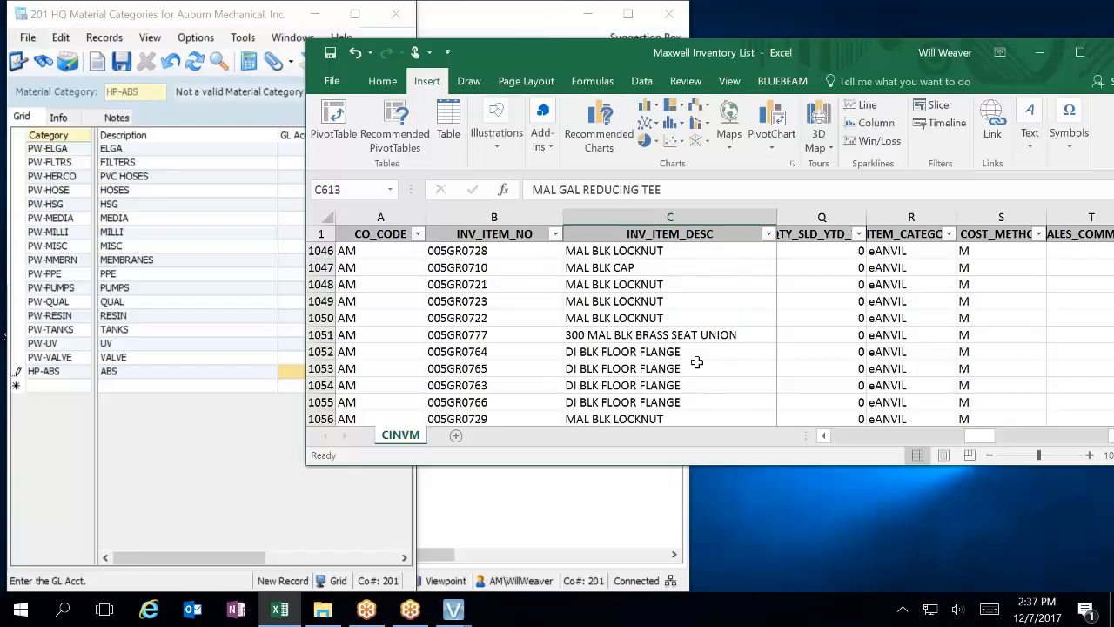
scroll(696, 363, down, 14)
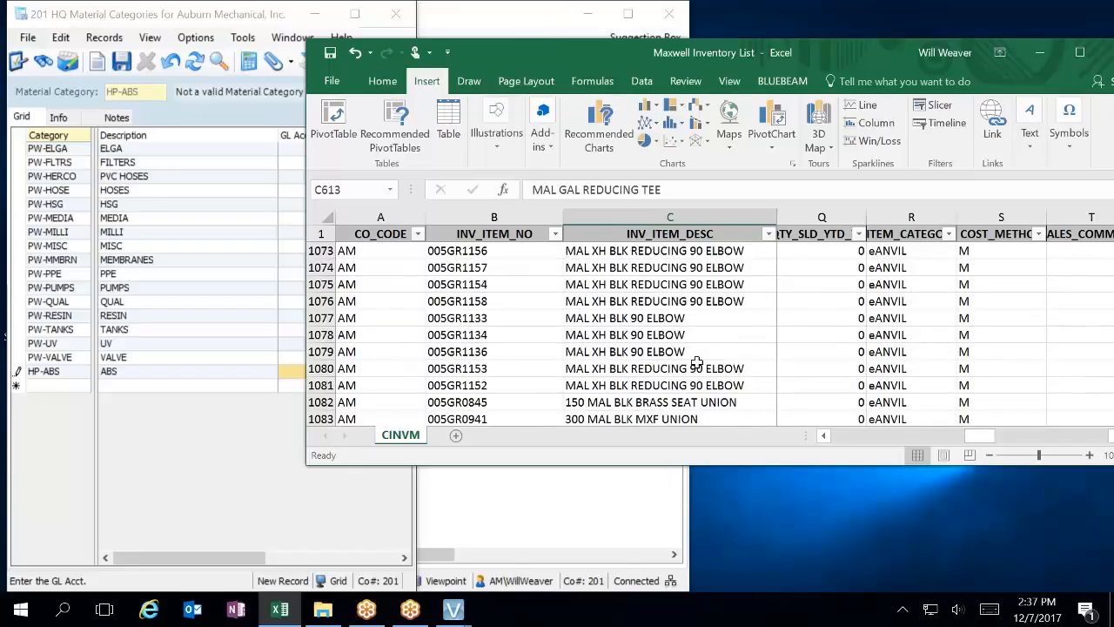
scroll(696, 362, down, 6)
scroll(696, 362, down, 20)
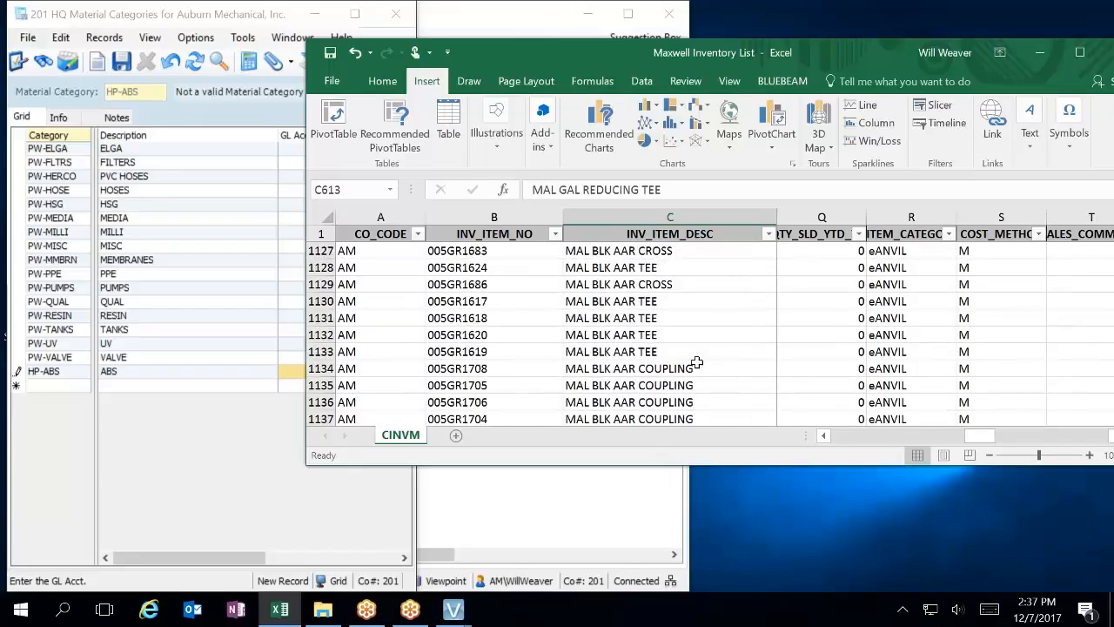
scroll(698, 362, down, 20)
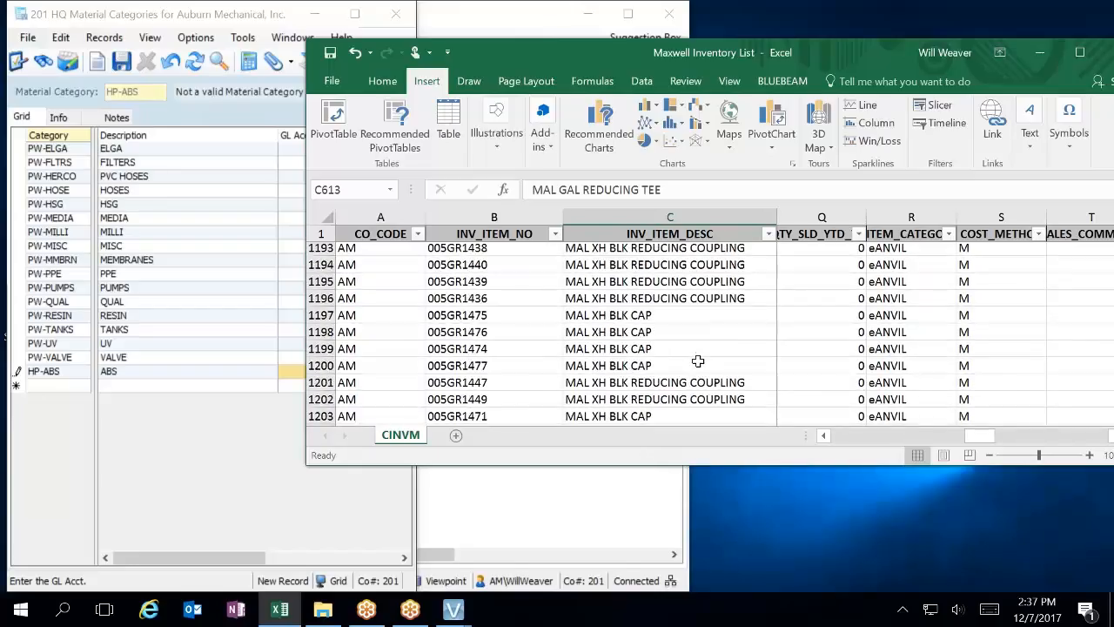
scroll(698, 361, up, 8)
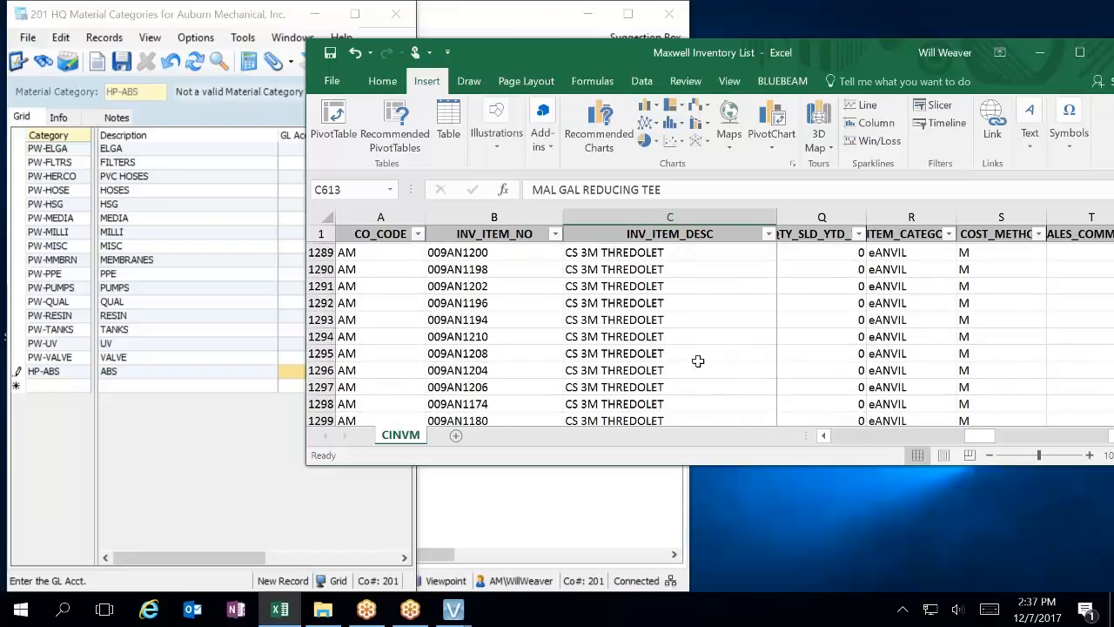
scroll(698, 362, down, 1)
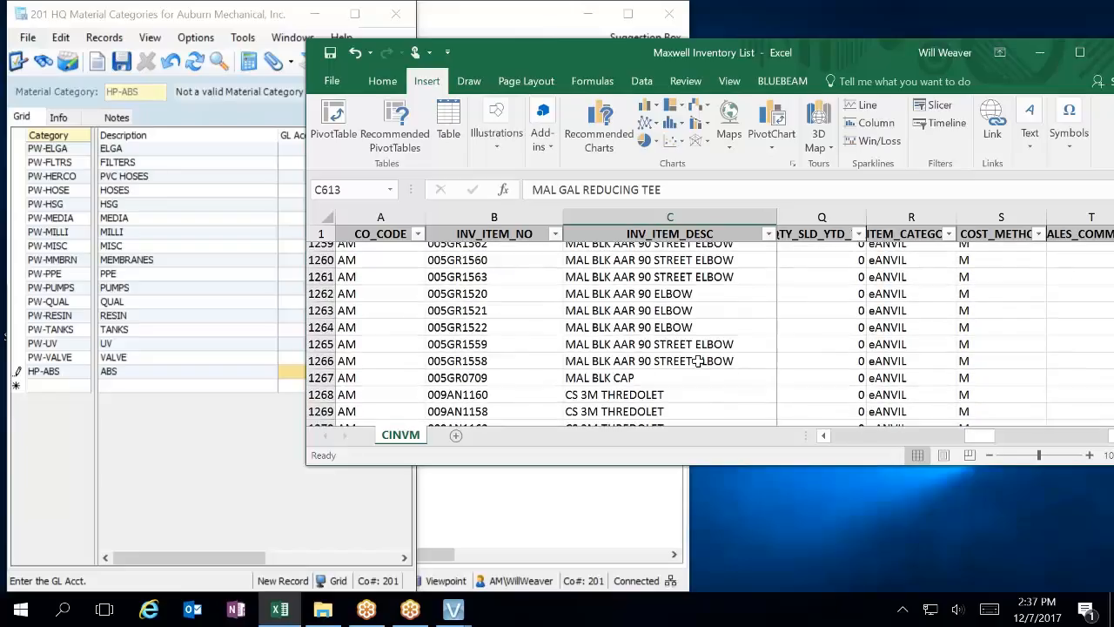
click(696, 354)
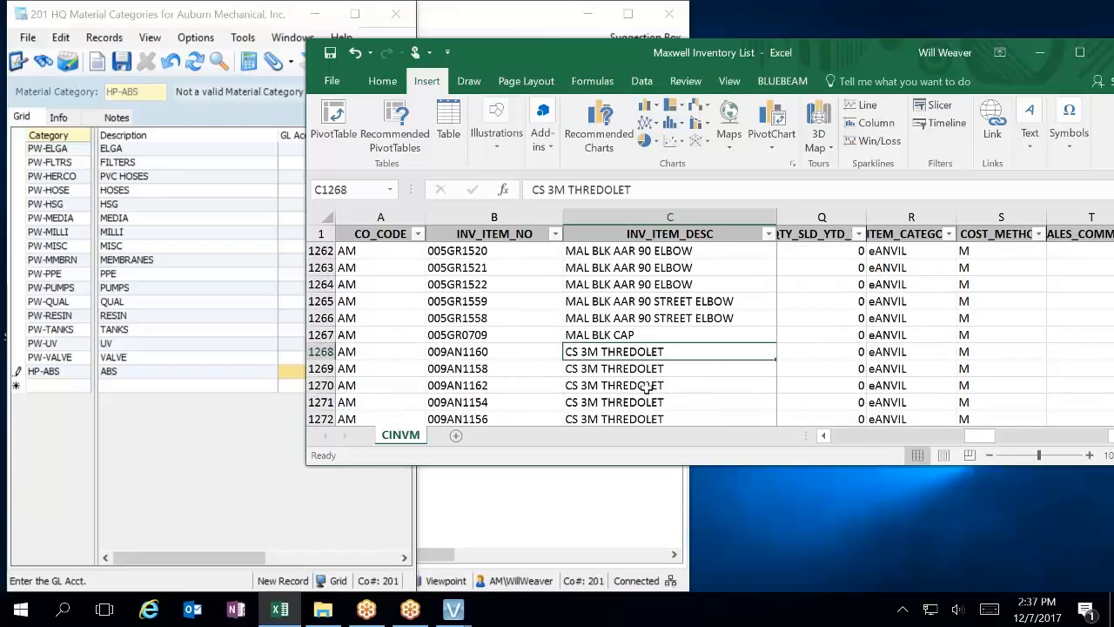
Step: Examine the remaining eANVIL item descriptions below the first CS 3M THREDOLET row to see what kinds of parts the category covers
scroll(654, 370, down, 6)
scroll(654, 370, up, 6)
scroll(594, 355, down, 19)
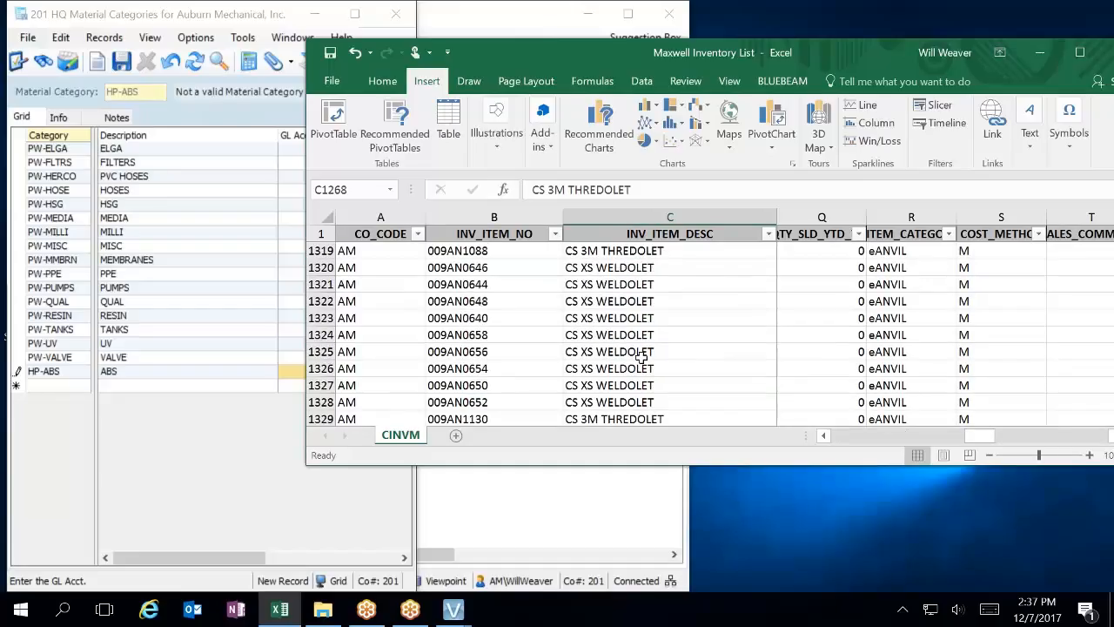
scroll(642, 355, down, 20)
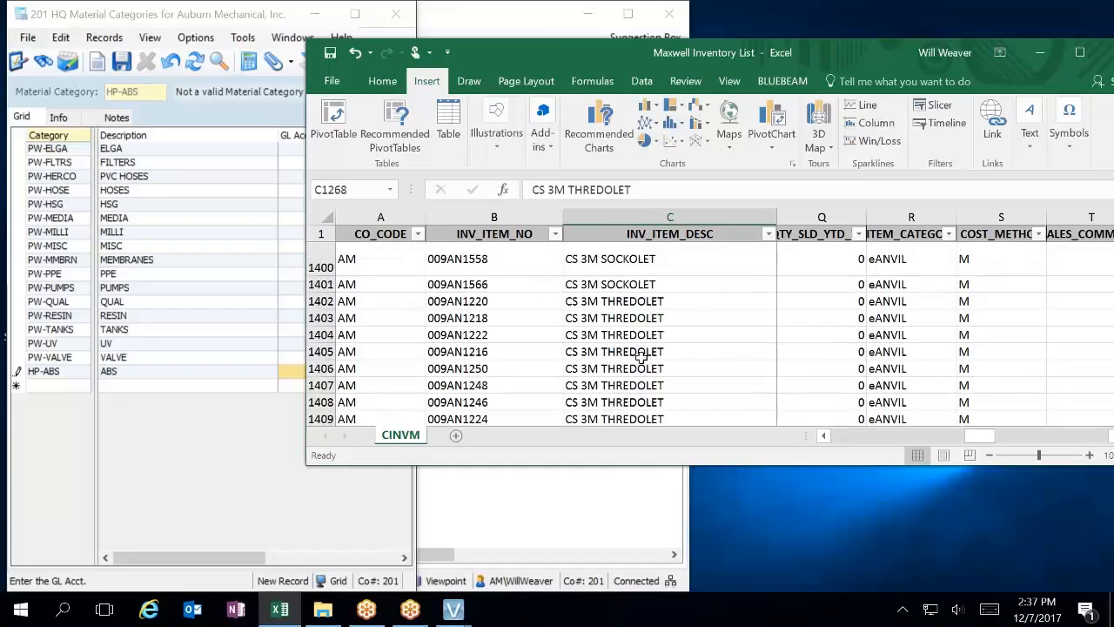
scroll(641, 355, down, 20)
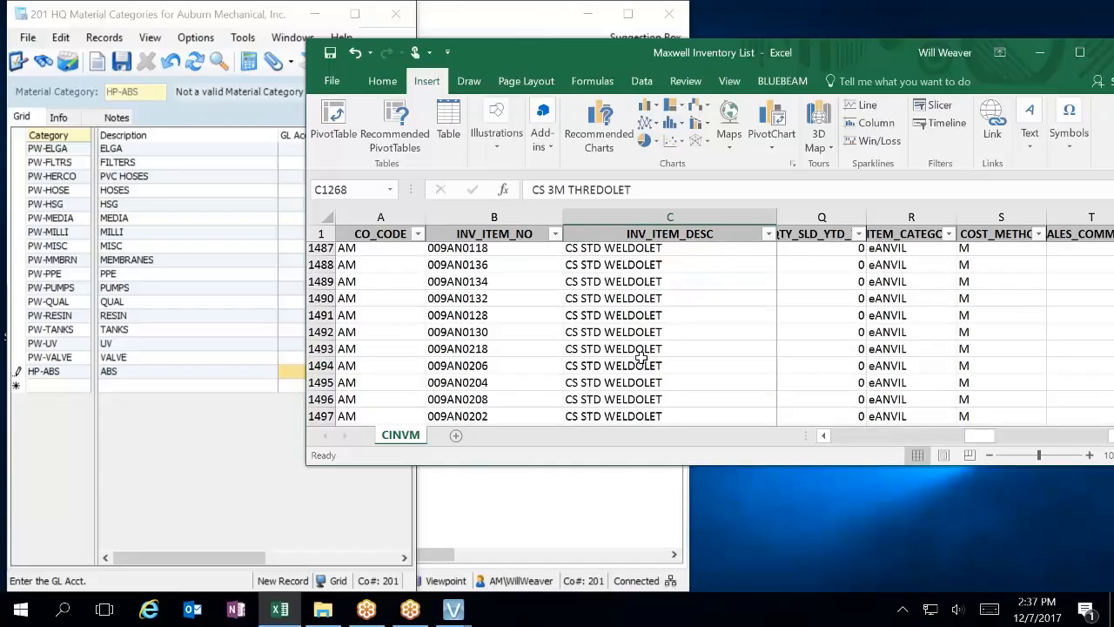
scroll(641, 355, down, 20)
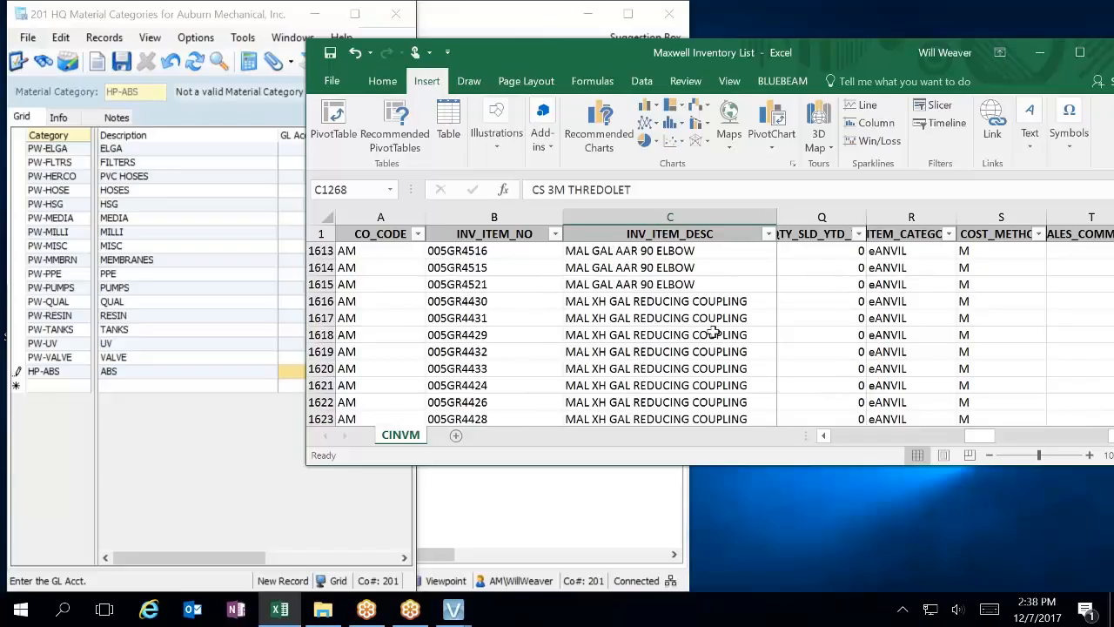
scroll(686, 336, down, 6)
scroll(687, 336, down, 20)
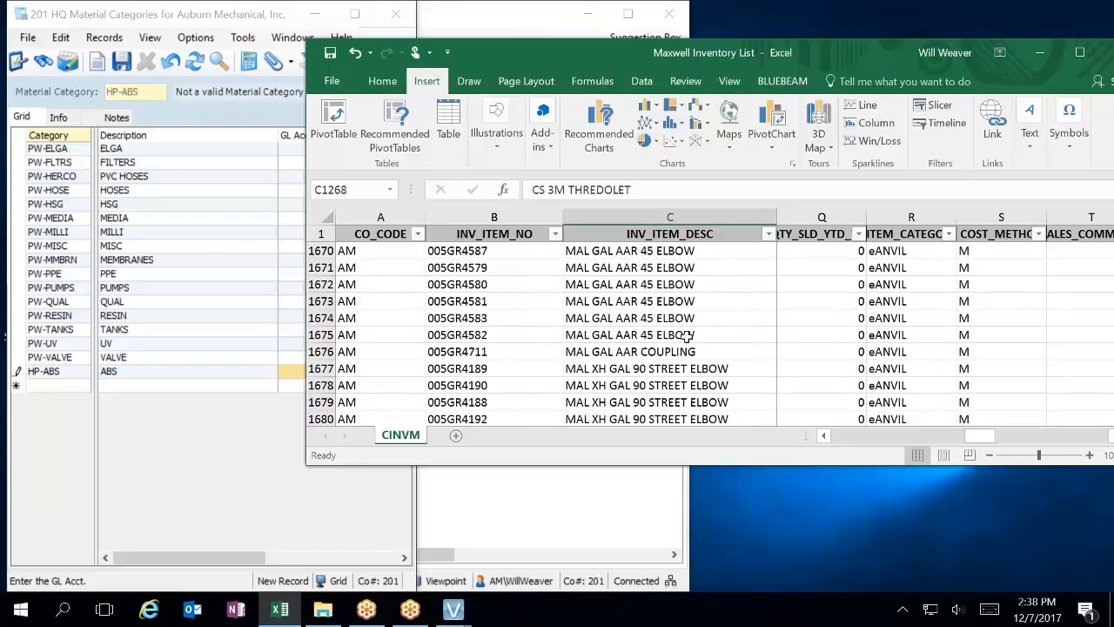
scroll(687, 336, down, 9)
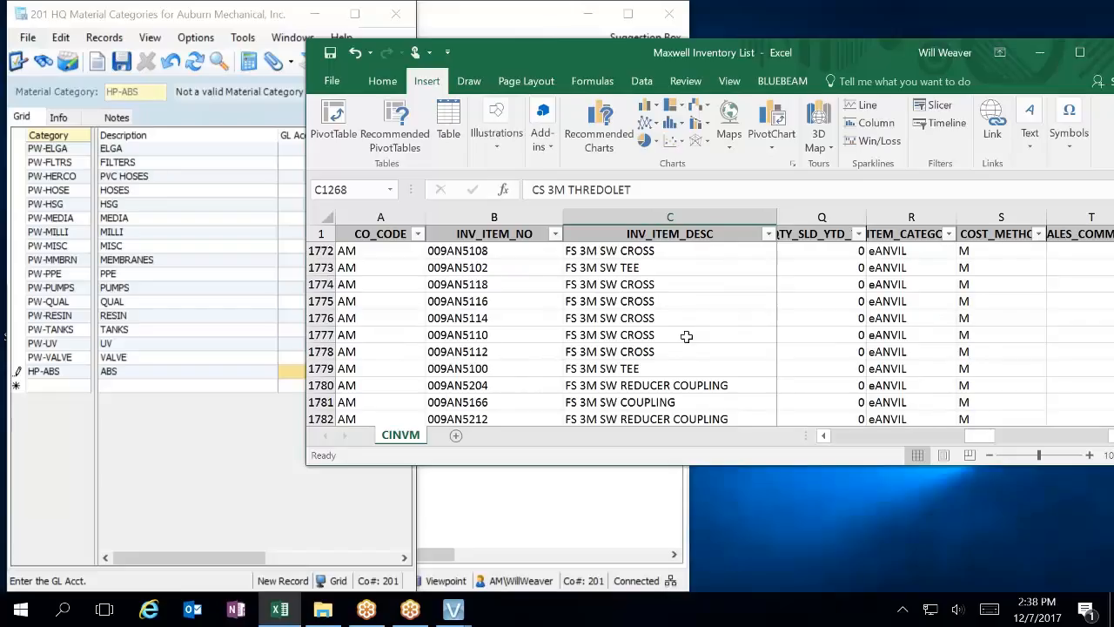
scroll(687, 336, down, 20)
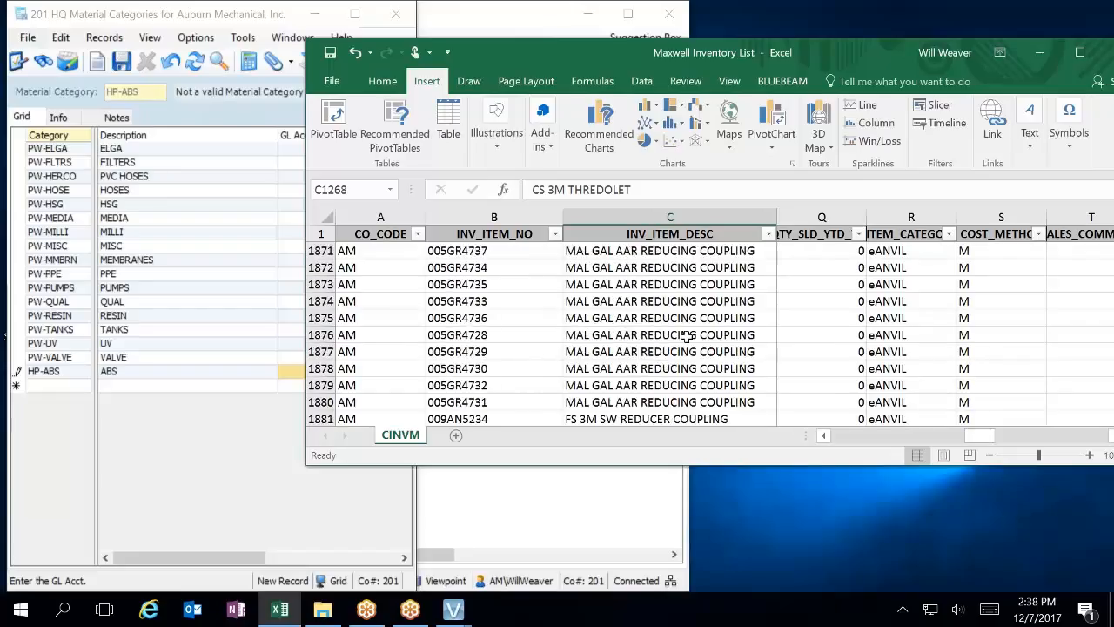
scroll(686, 336, down, 8)
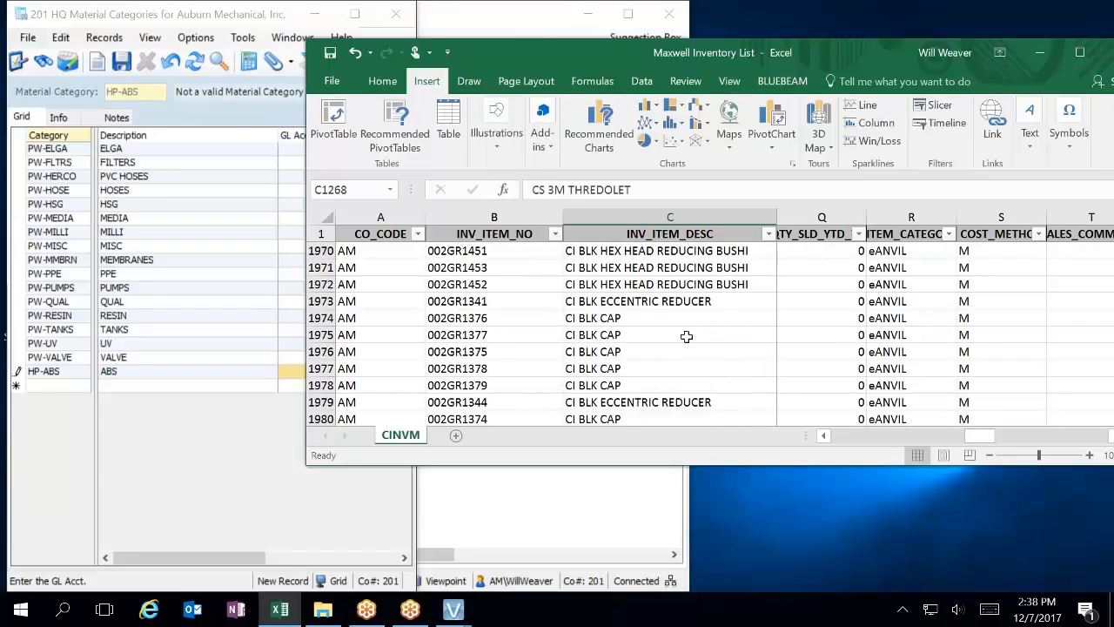
scroll(687, 336, down, 20)
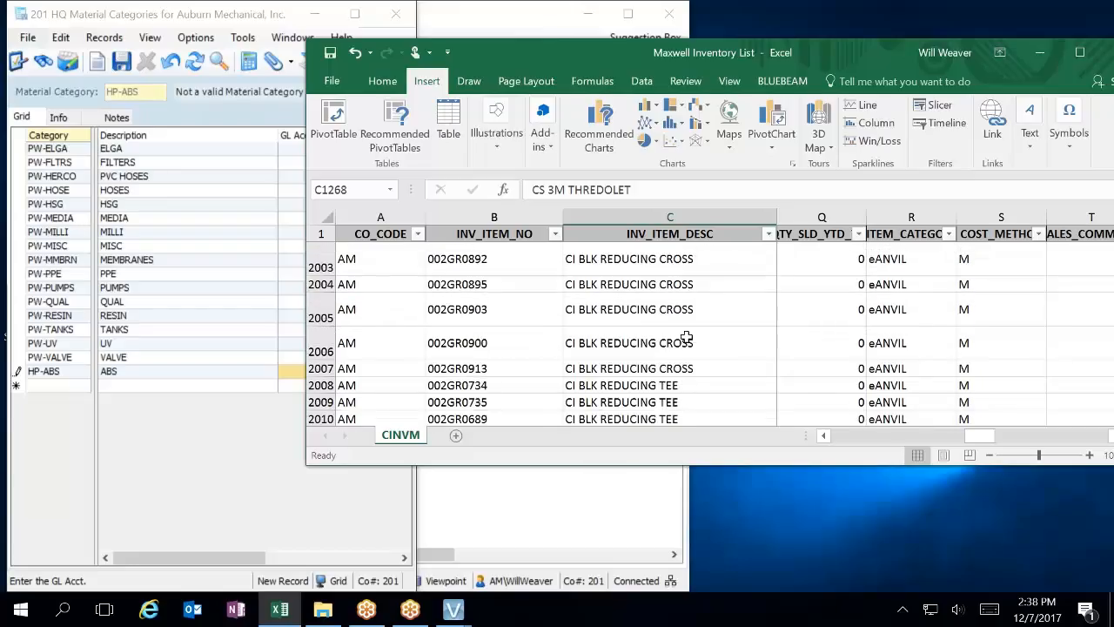
scroll(687, 336, down, 15)
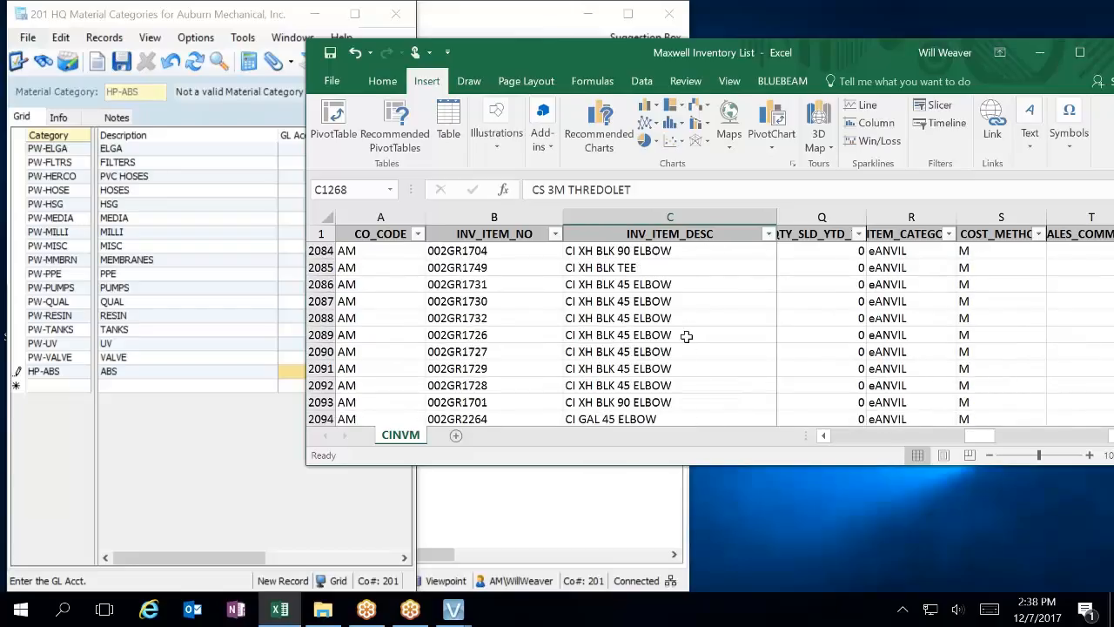
scroll(687, 336, down, 20)
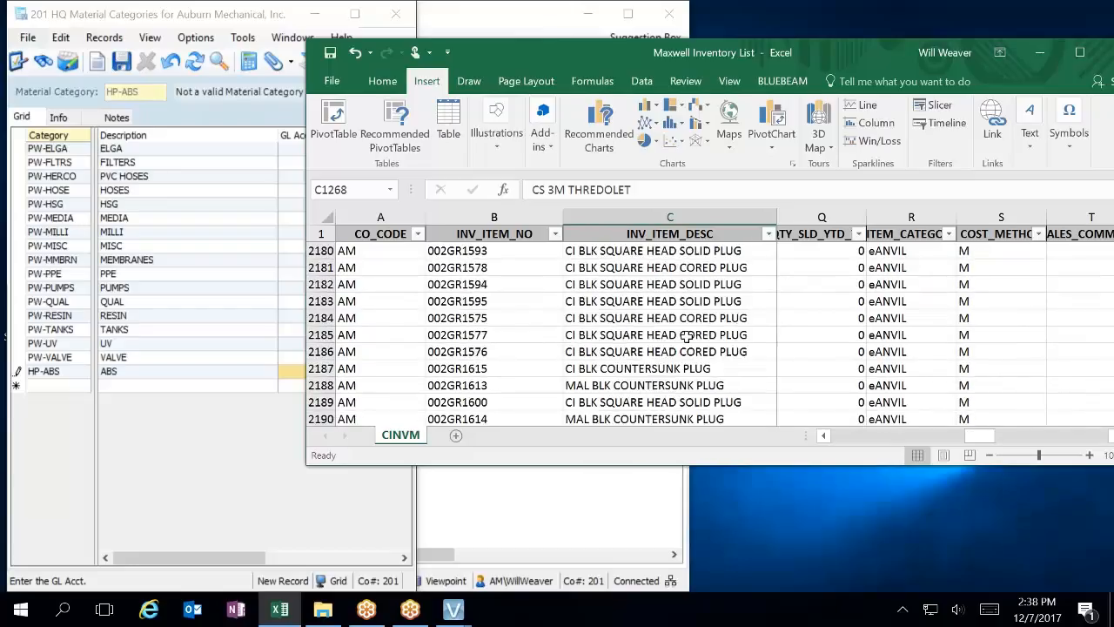
scroll(687, 336, down, 20)
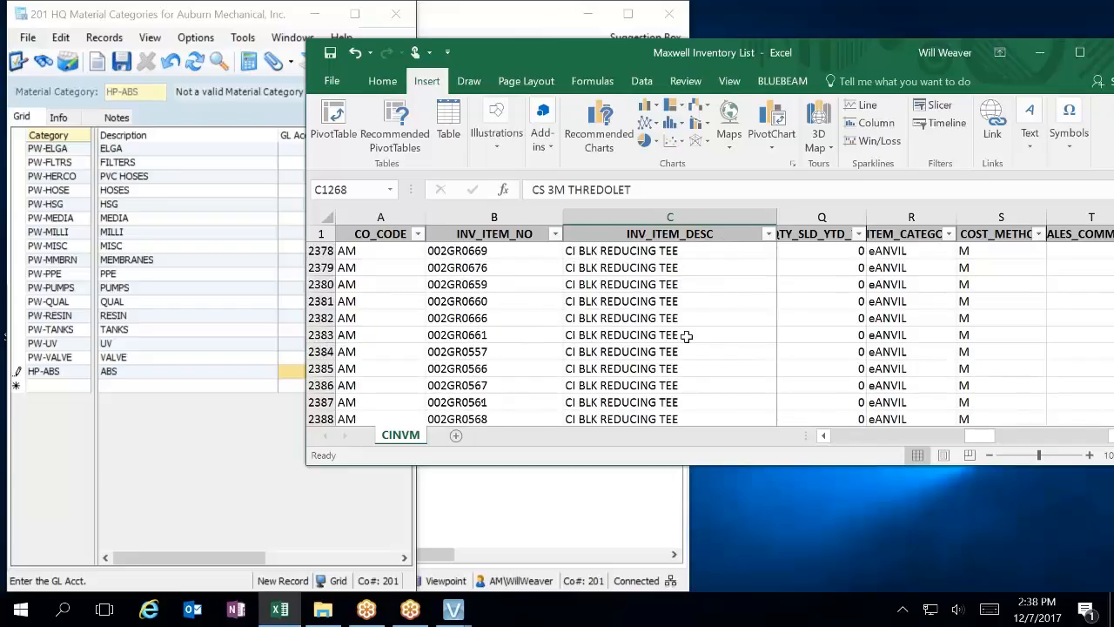
scroll(687, 336, down, 20)
scroll(687, 336, down, 20)
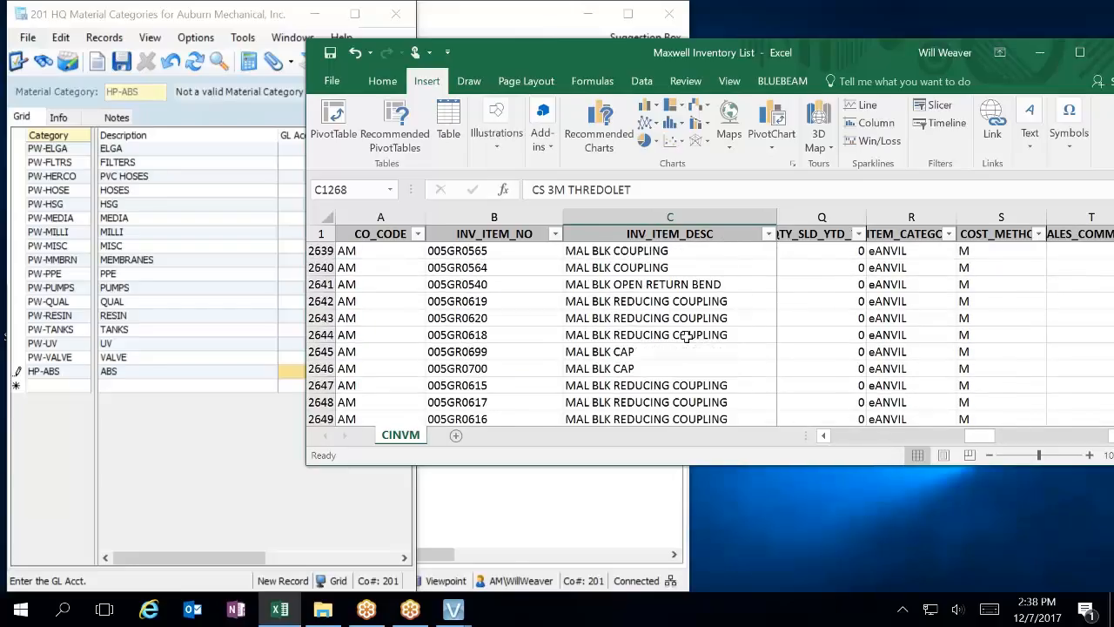
scroll(687, 336, down, 20)
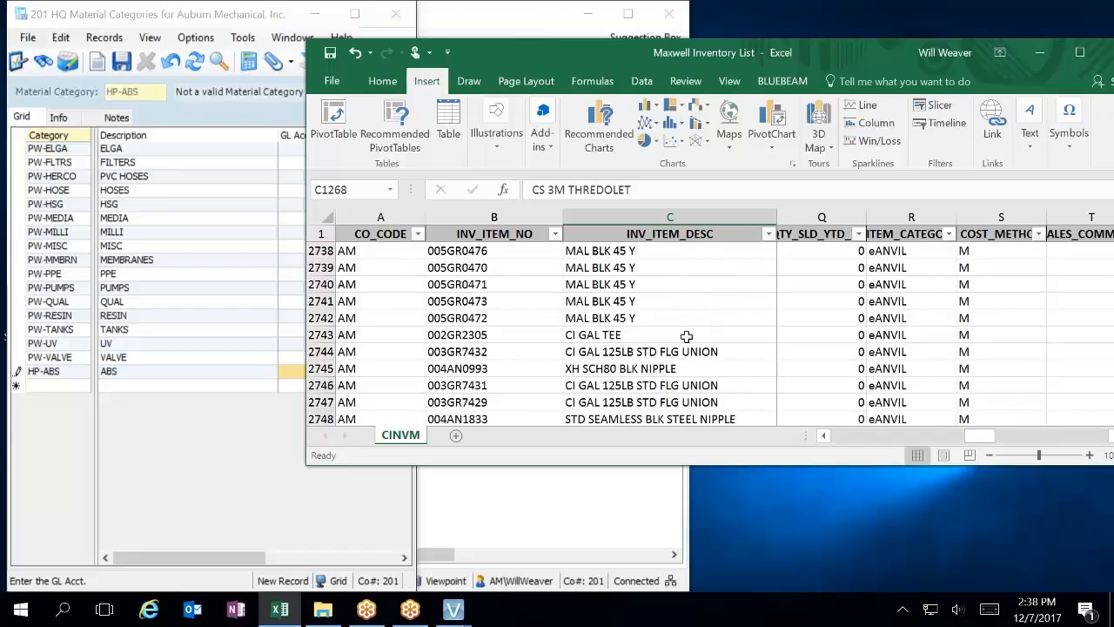
scroll(686, 336, down, 20)
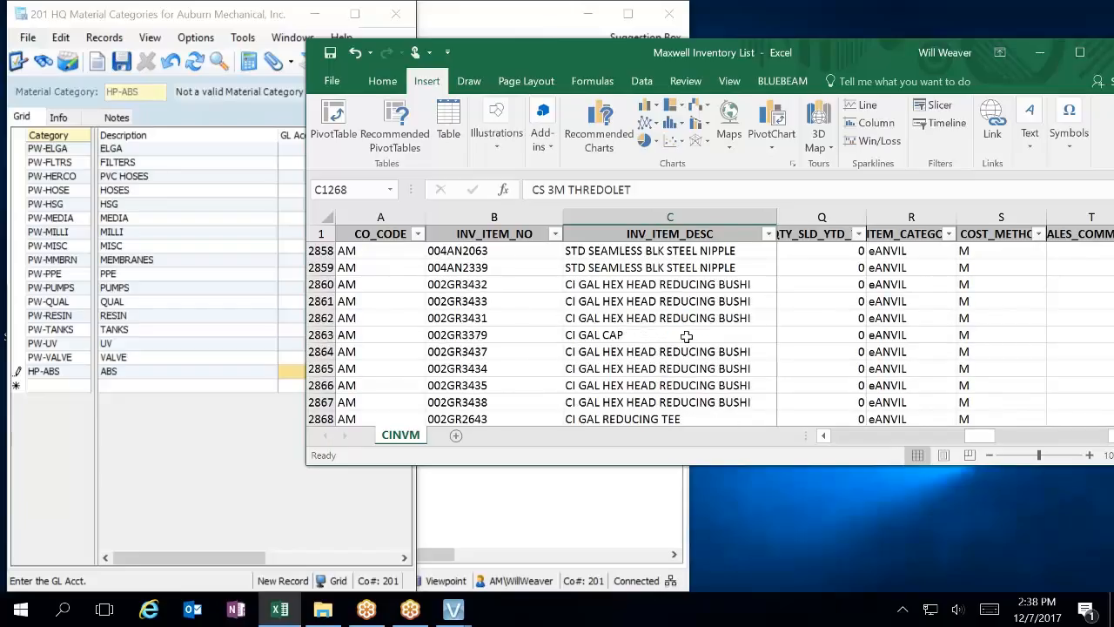
scroll(686, 336, down, 20)
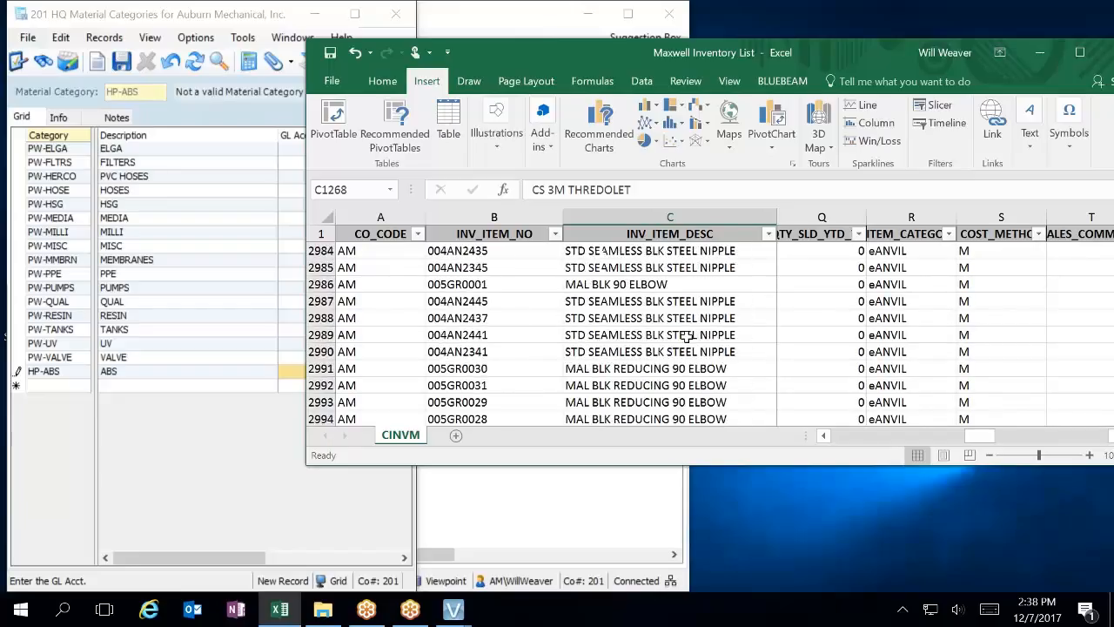
Step: Enlarge the inventory workbook window to full screen height and narrow it so the Material Categories form beside it is uncovered
double_click(771, 39)
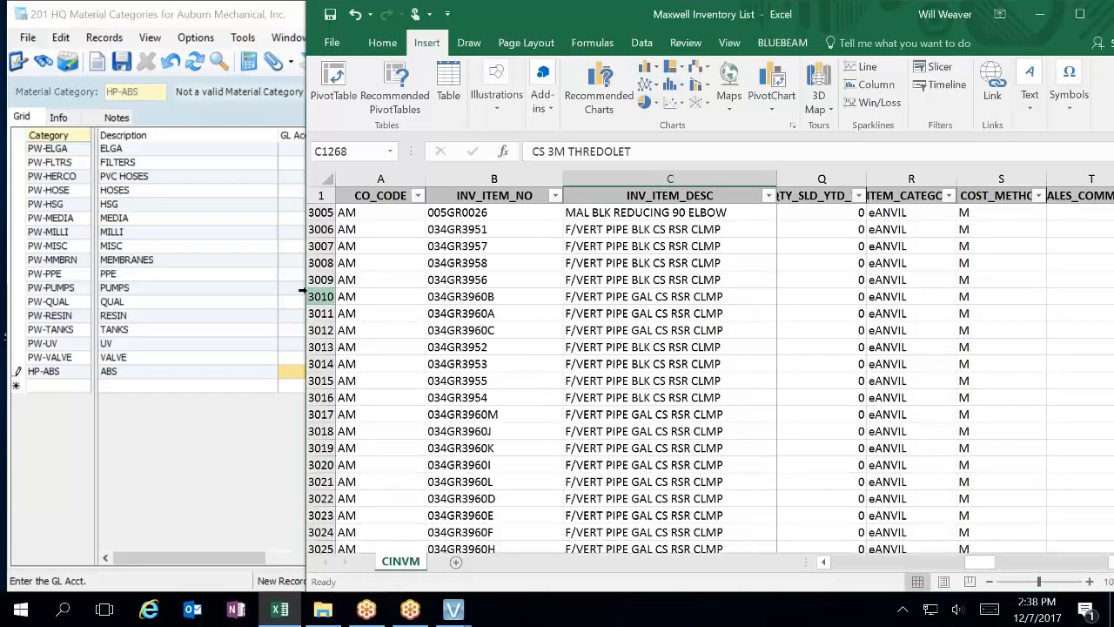
drag(305, 279, 421, 280)
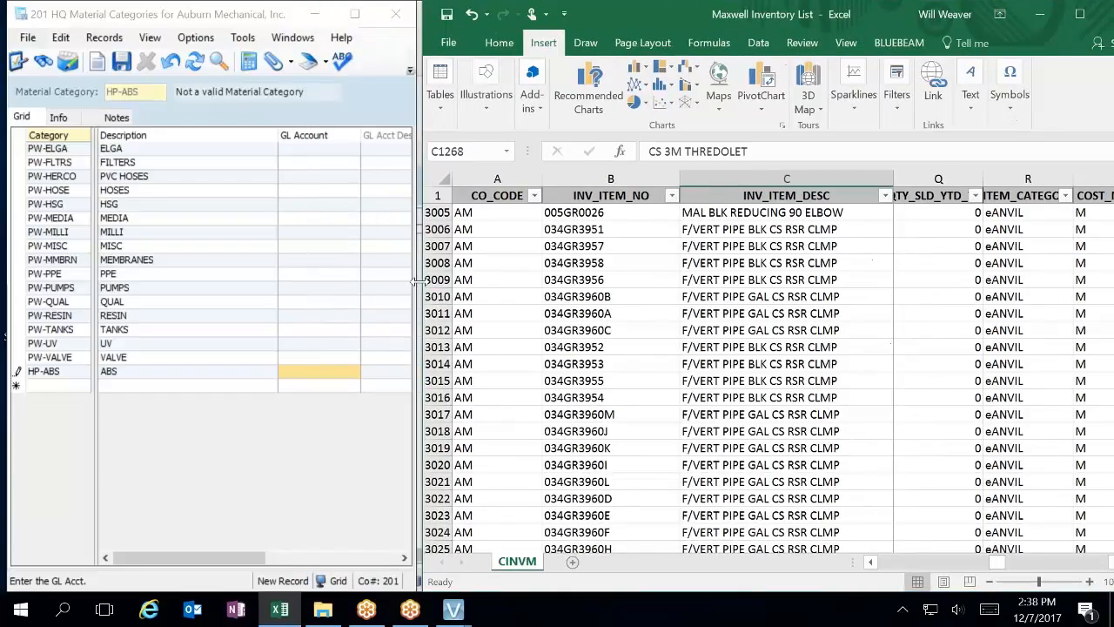
Step: Move the inventory workbook window fully onto the screen and find where the eANVIL items end and the next item category begins
scroll(972, 478, down, 15)
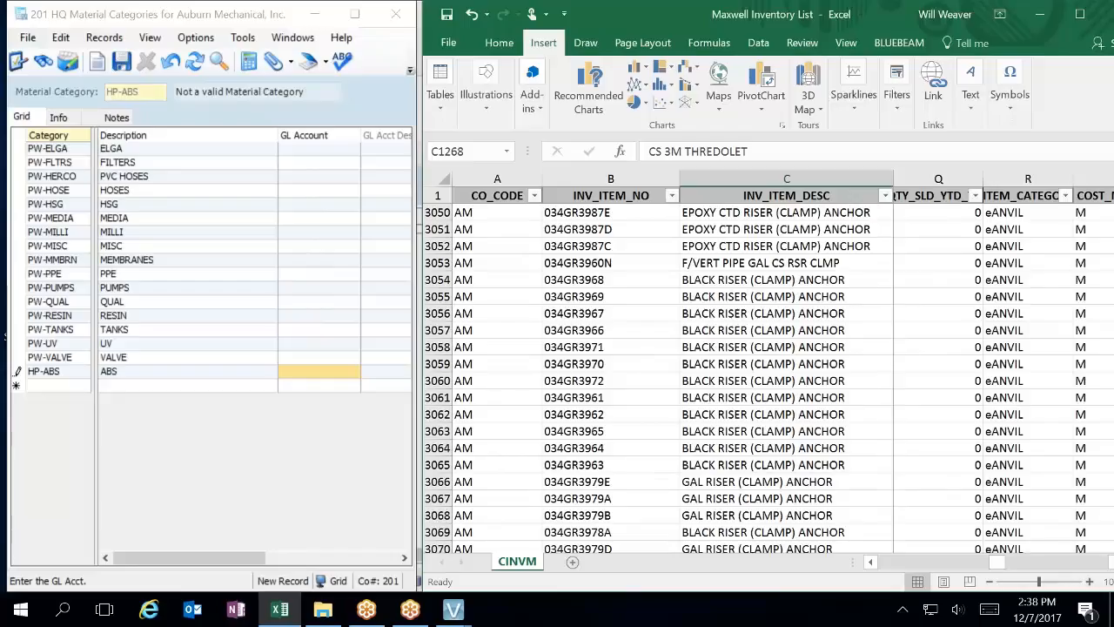
drag(857, 24, 830, 18)
scroll(1091, 472, down, 20)
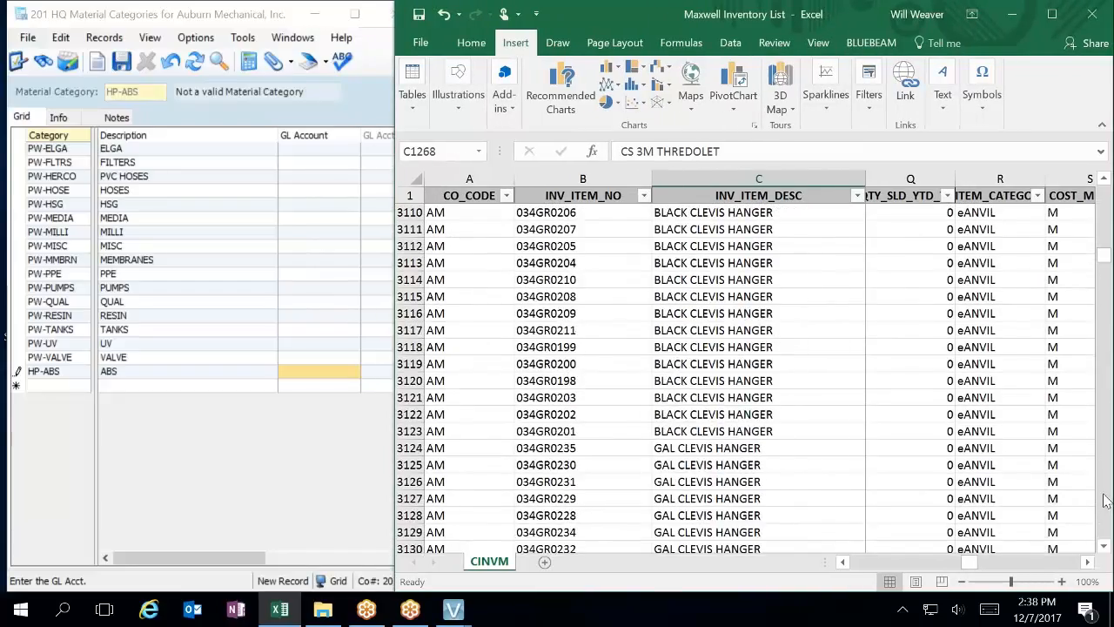
scroll(1103, 500, down, 20)
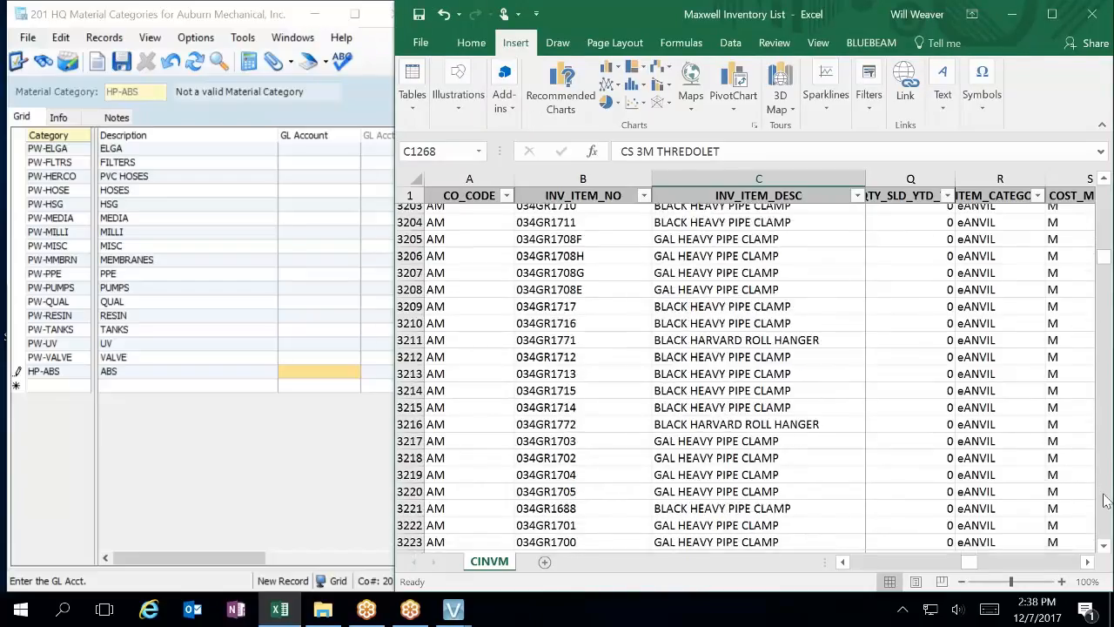
scroll(1103, 500, down, 20)
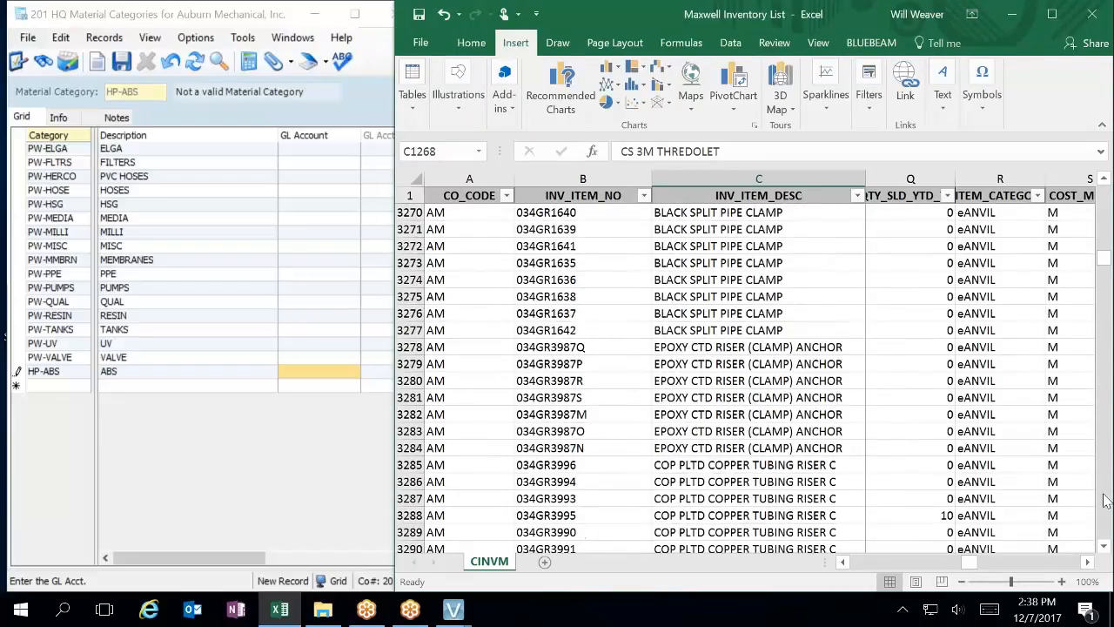
scroll(1104, 501, down, 20)
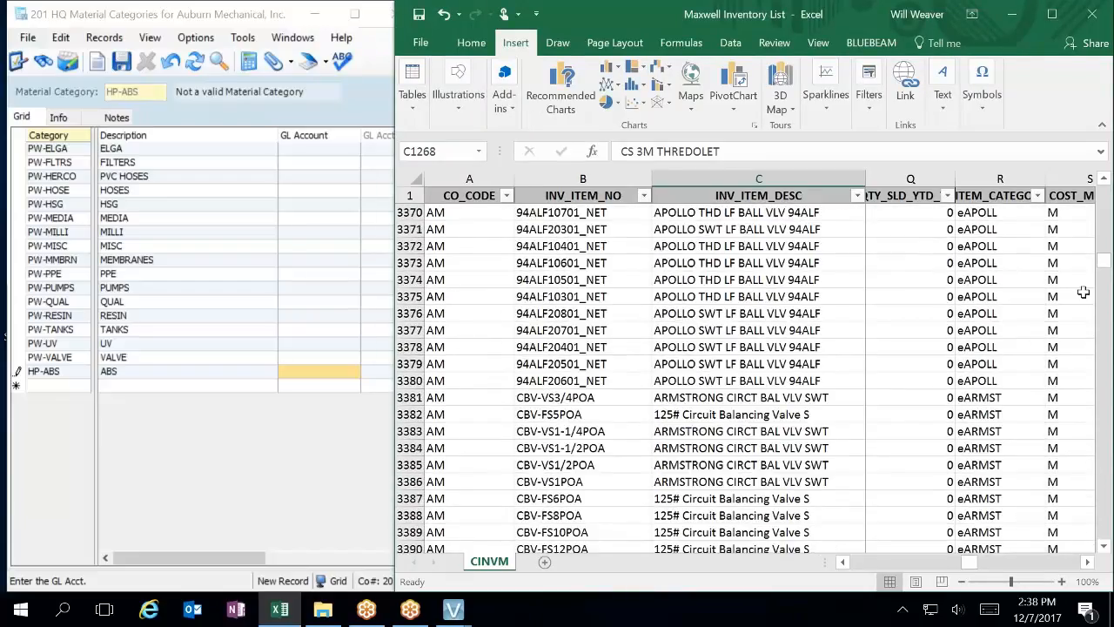
click(1099, 15)
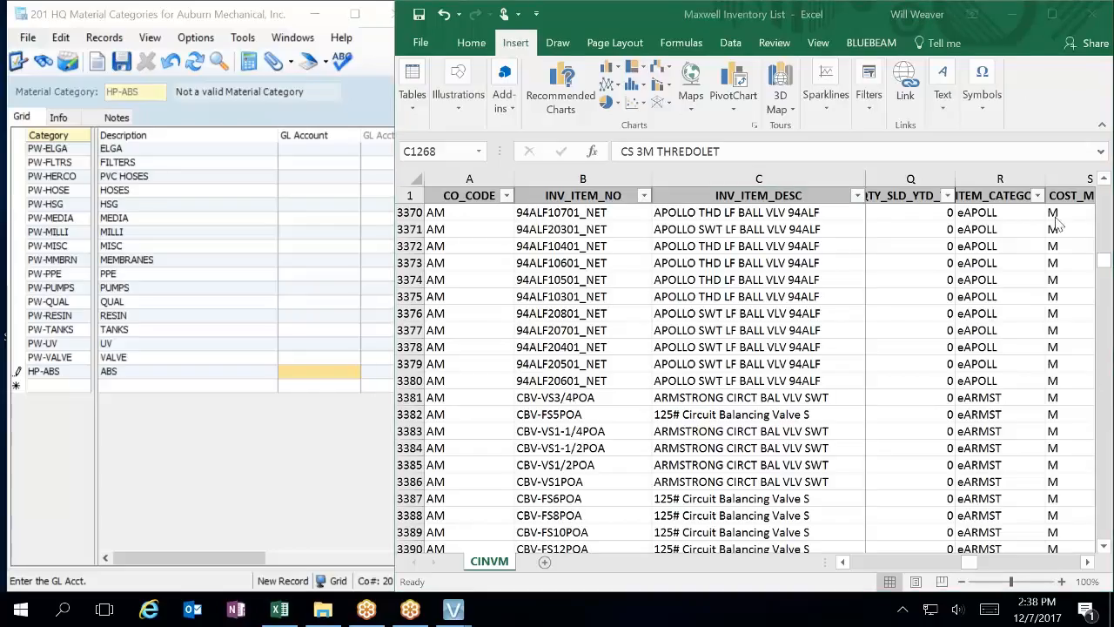
click(1109, 215)
scroll(1109, 215, up, 13)
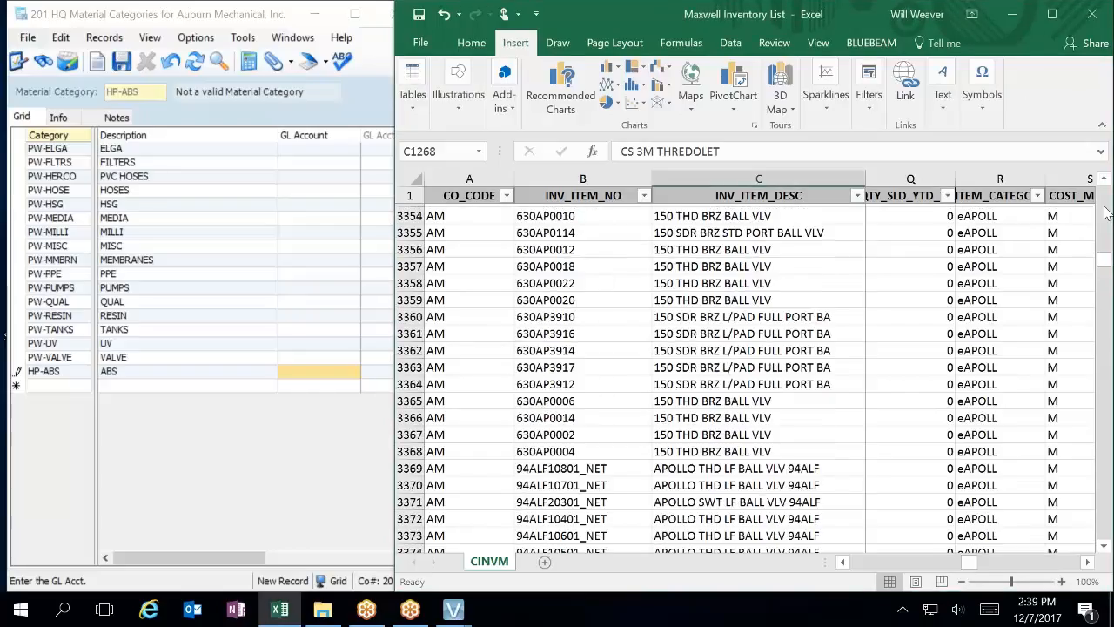
scroll(1107, 213, up, 7)
scroll(1106, 505, down, 7)
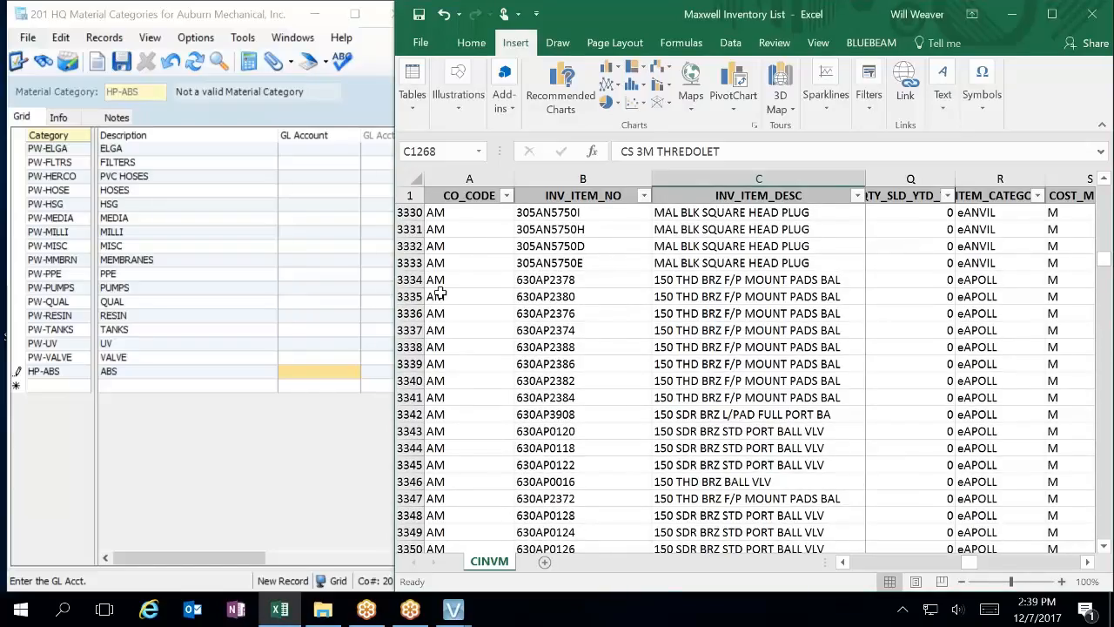
Step: Add a material category HP-ANVIL with the description ANVIL below HP-ABS
click(77, 385)
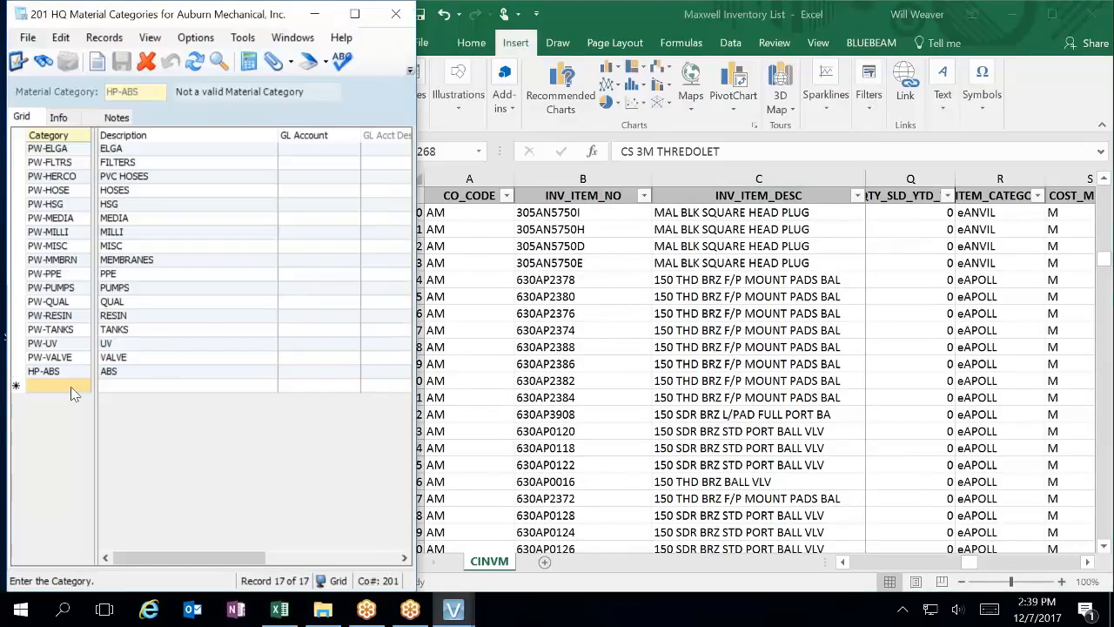
text(HP-ANVIL)
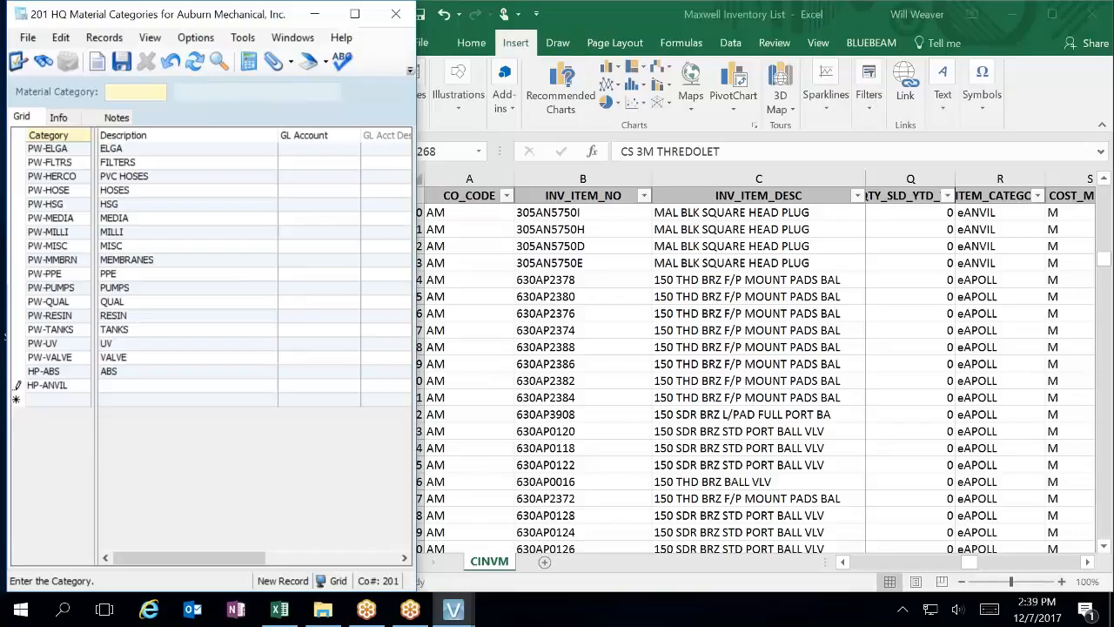
key(Tab)
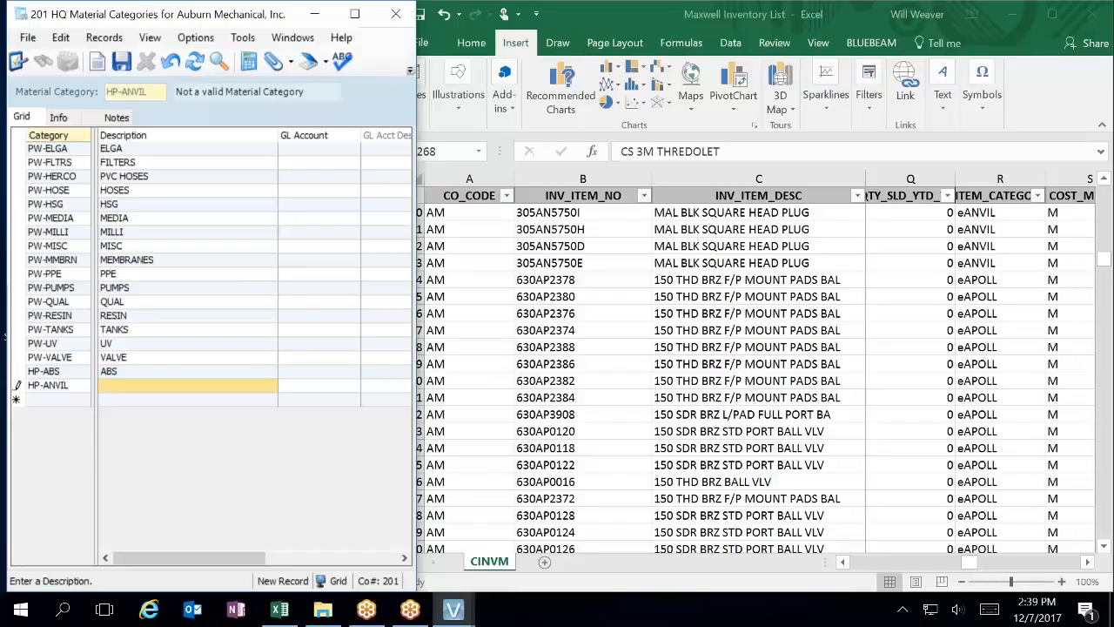
text(ANVIL)
key(Tab)
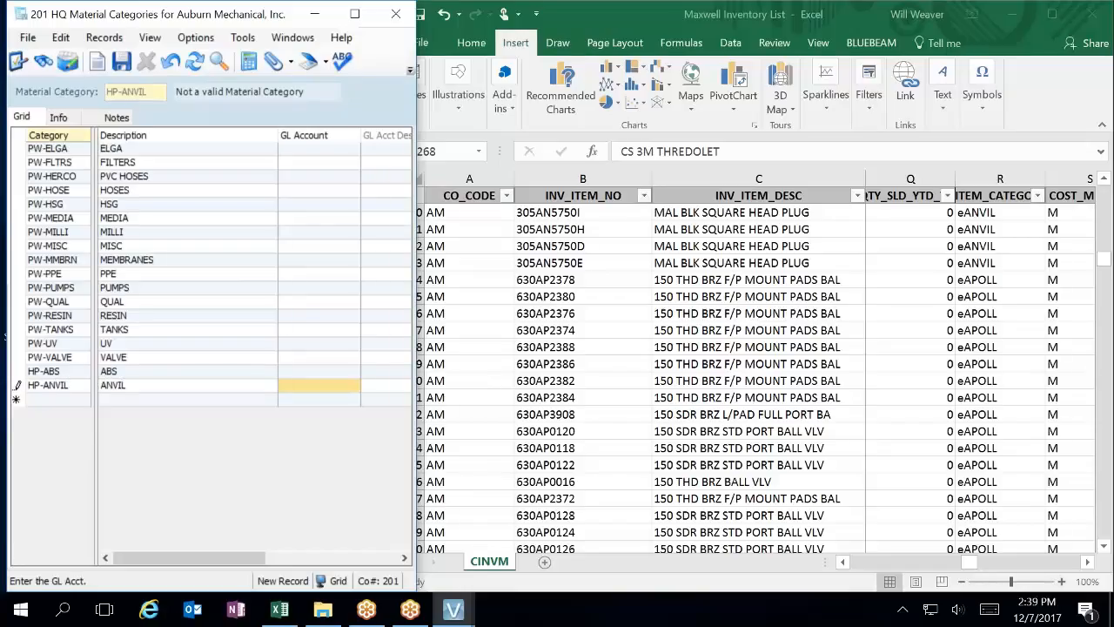
Step: Add a material category HP-APOLL with the description APOLLO in the next record
key(Tab)
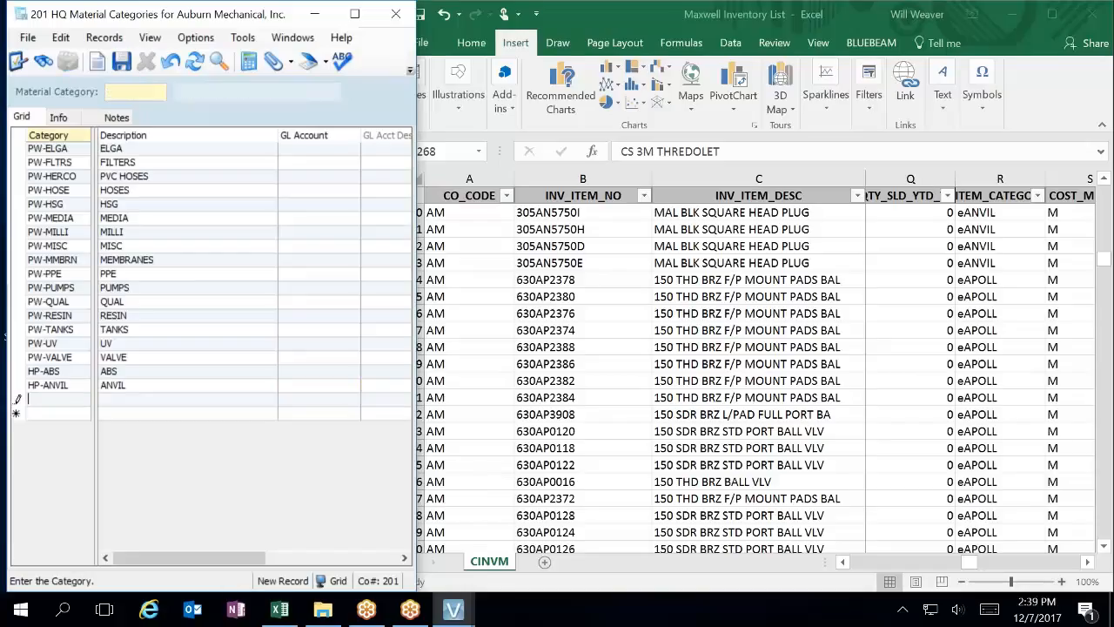
text(HP-)
text(APOLL)
key(Tab)
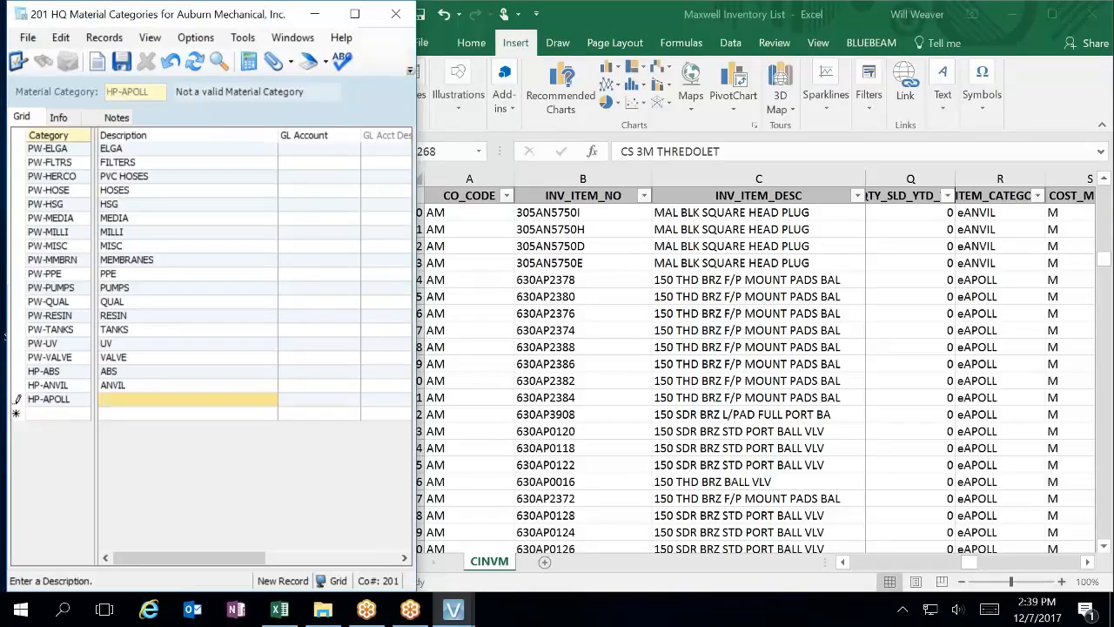
text(APOLLO)
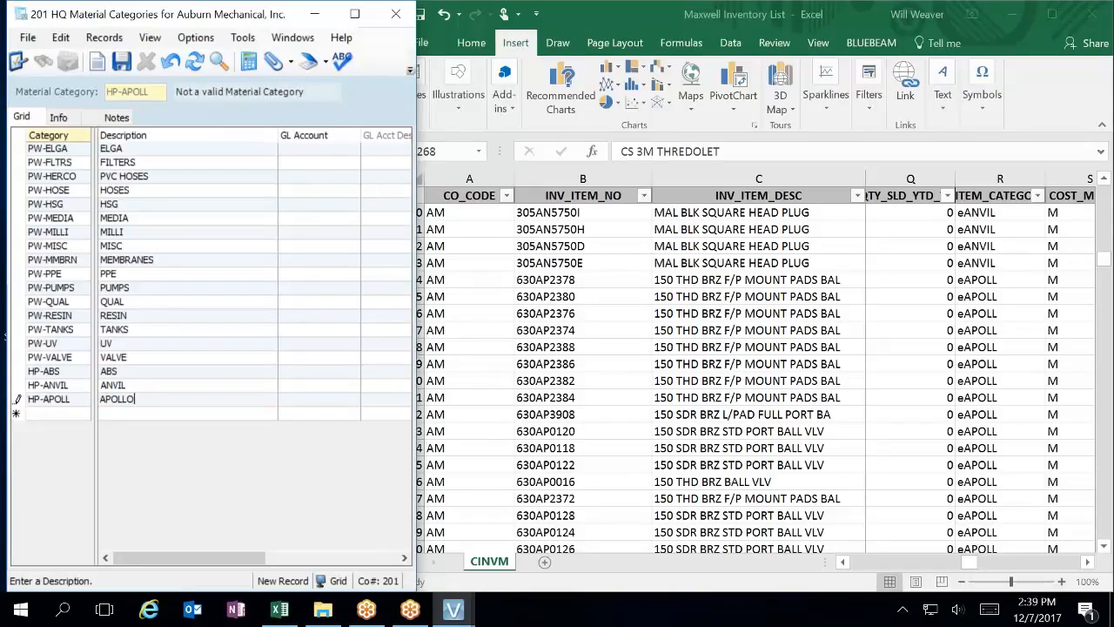
key(Tab)
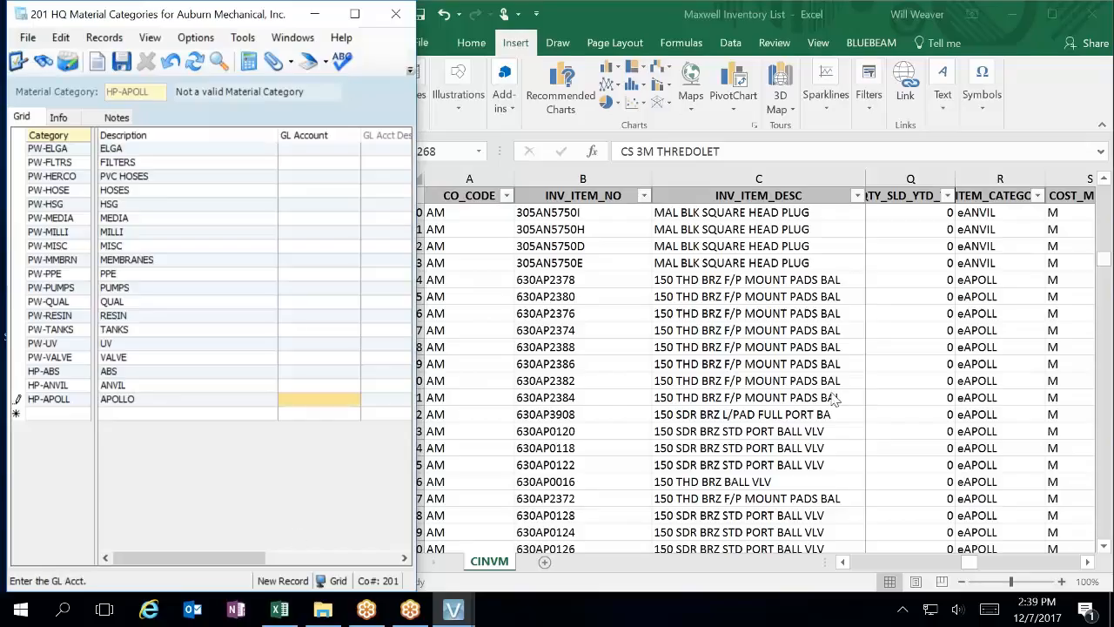
Step: Find where the eAPOLL items end in the inventory list and examine the item descriptions of the category that follows
click(961, 430)
scroll(884, 465, down, 6)
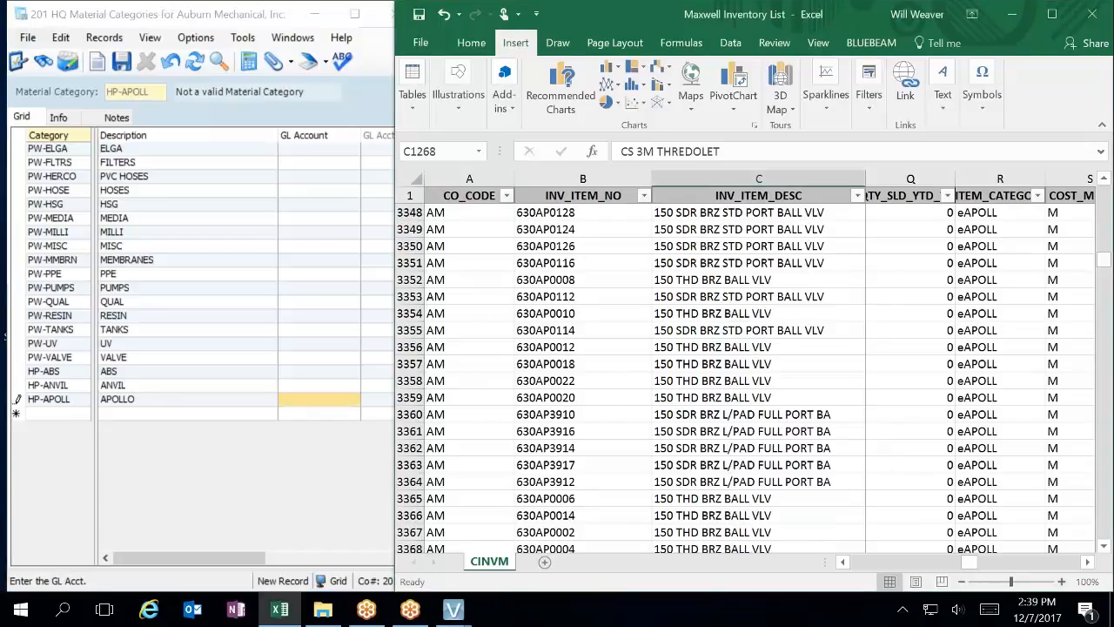
click(1101, 517)
click(1101, 517)
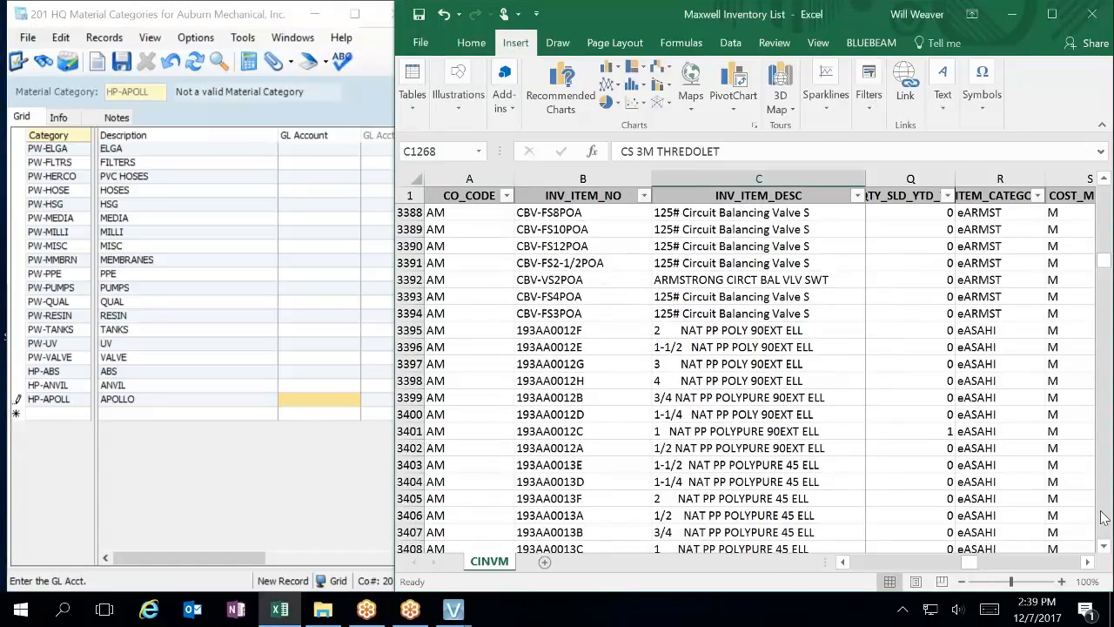
click(1106, 237)
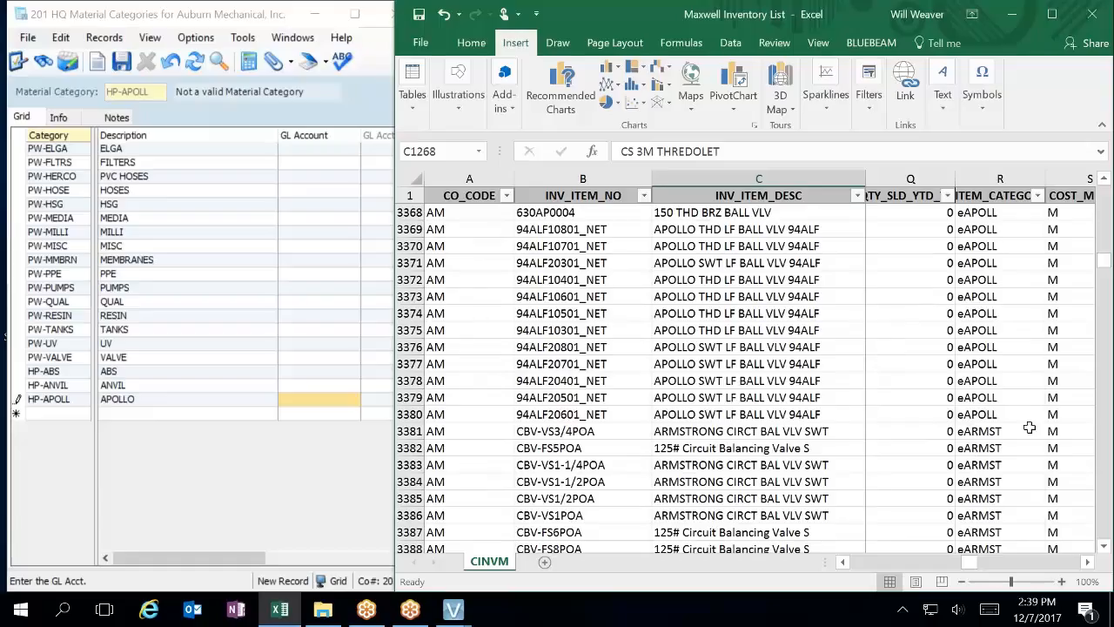
scroll(1028, 428, down, 3)
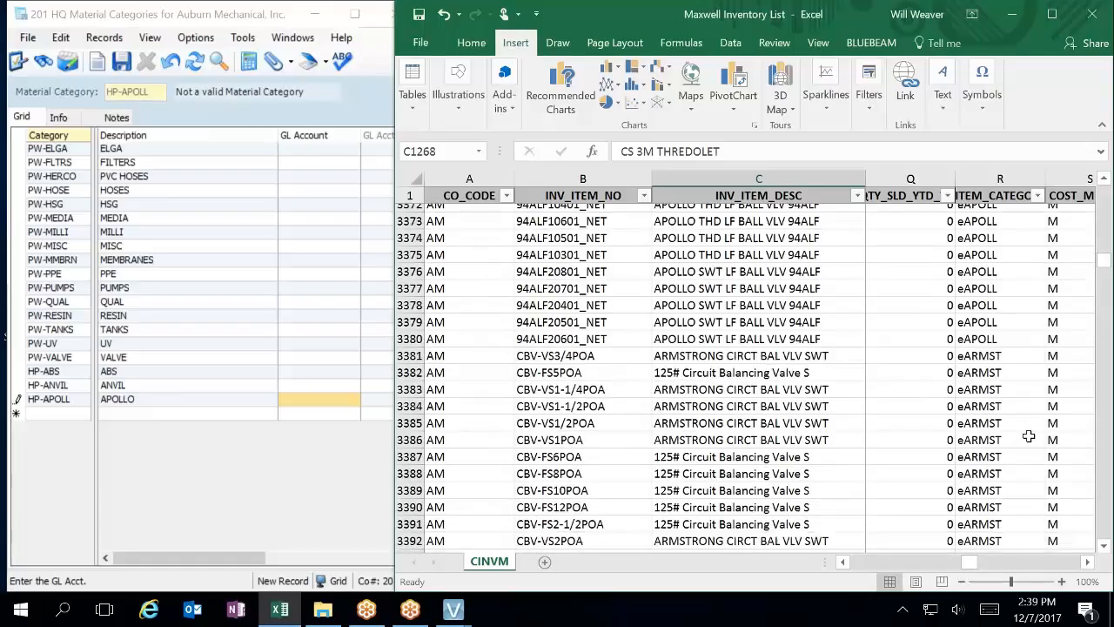
scroll(1029, 436, down, 1)
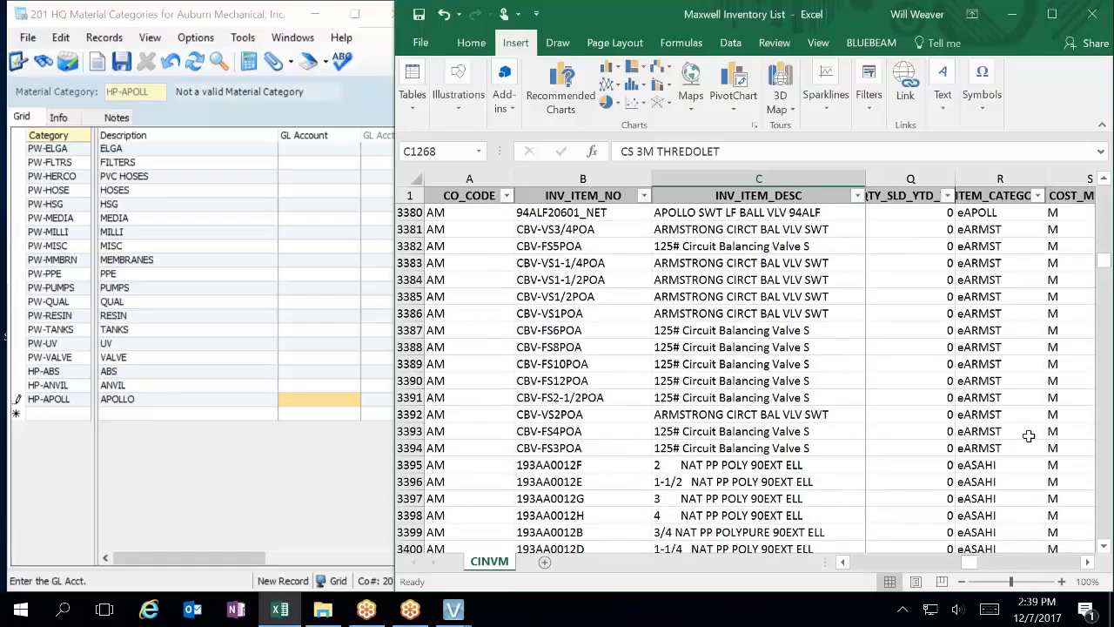
scroll(1029, 435, up, 1)
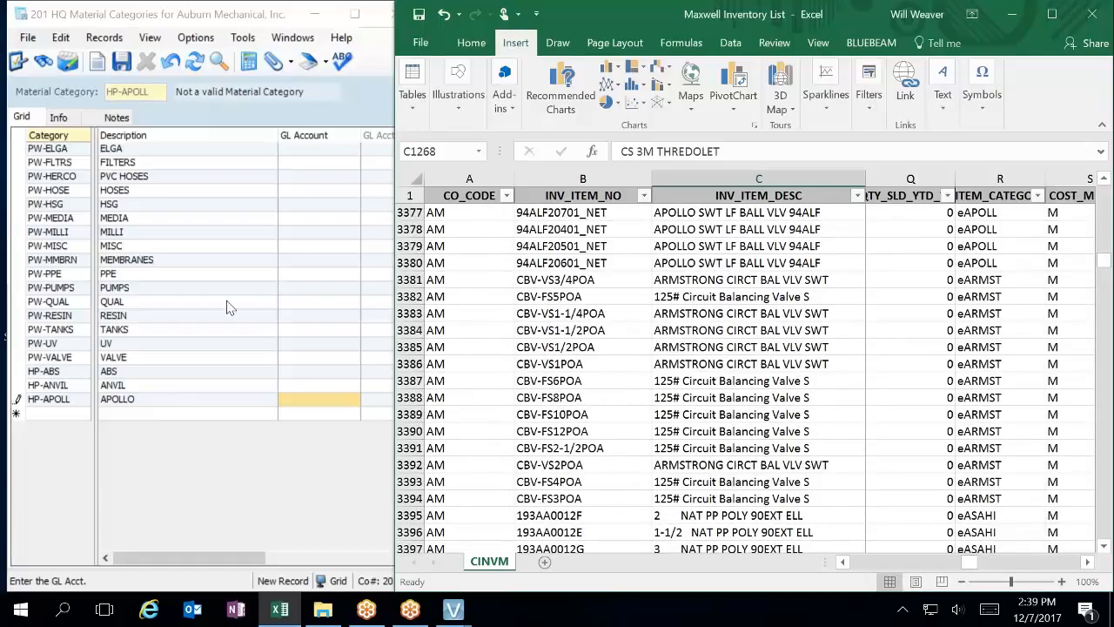
Step: Add a material category HP-ARMST with the description ARMSTRONG below HP-APOLL
click(41, 414)
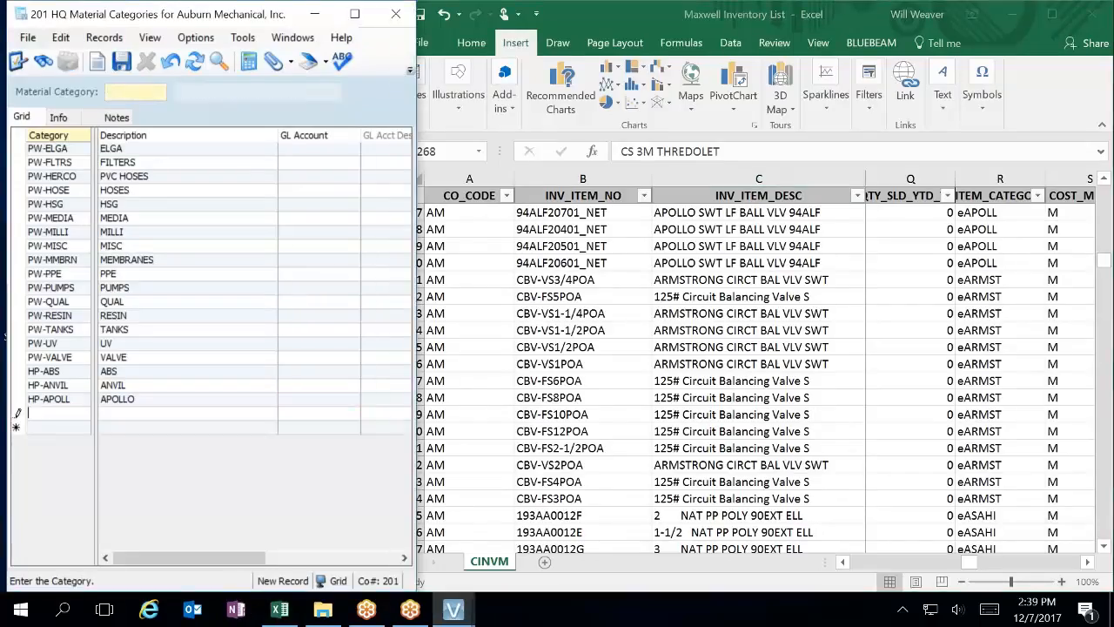
text(HP-)
text(ARMST)
key(Tab)
text(AR)
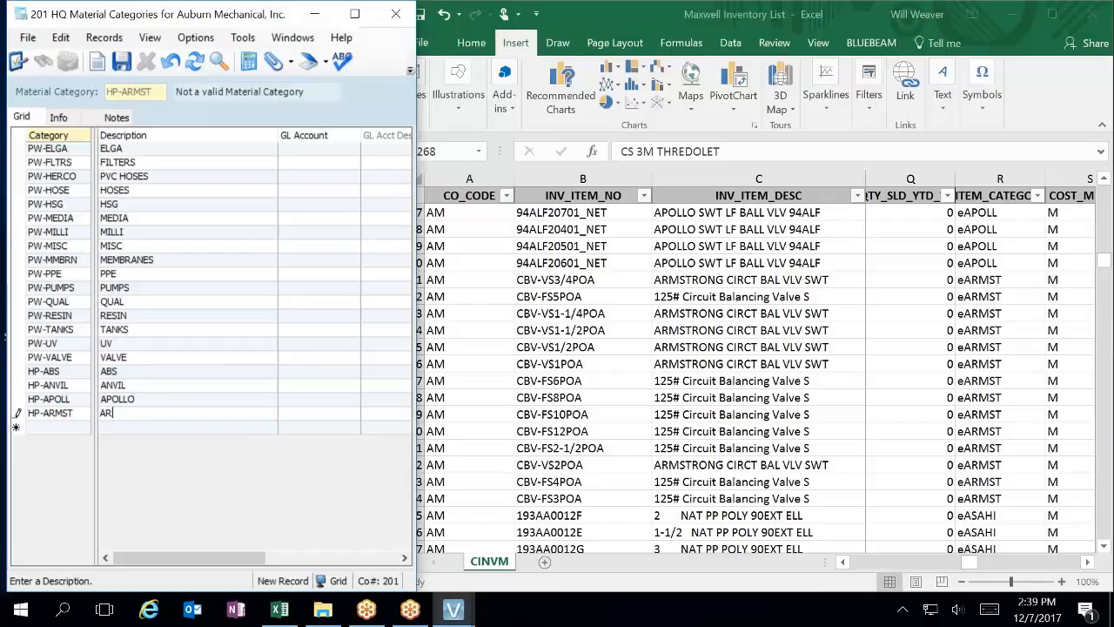
text(MSTRONG)
click(100, 400)
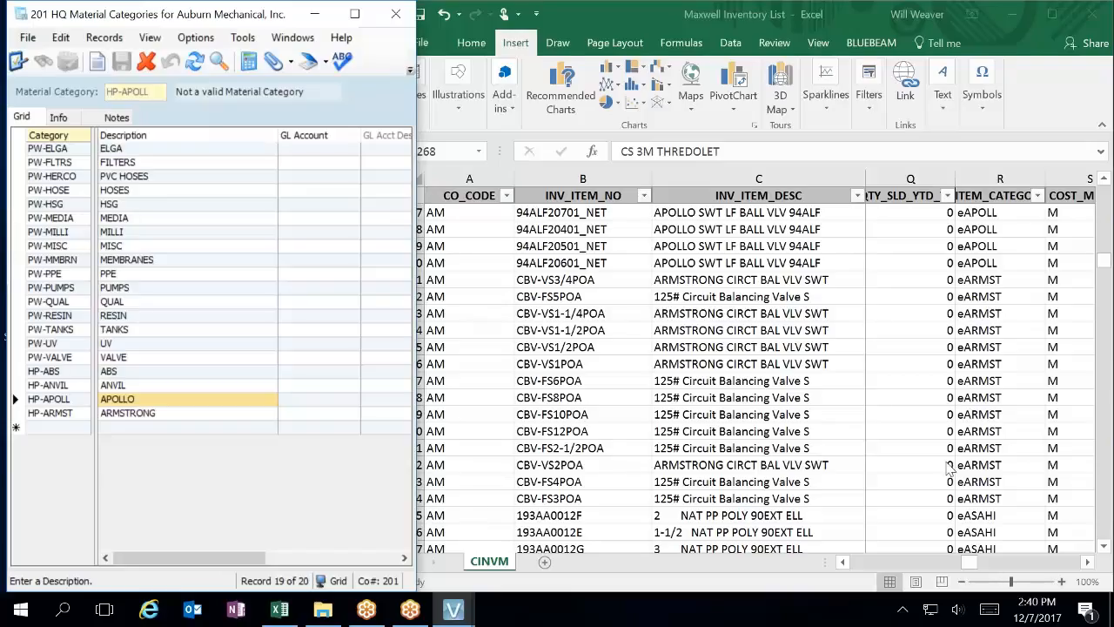
Step: Check which item category follows eARMST in the inventory list and add material category HP-ASAHI with the description ASAHI
click(848, 438)
scroll(858, 448, down, 3)
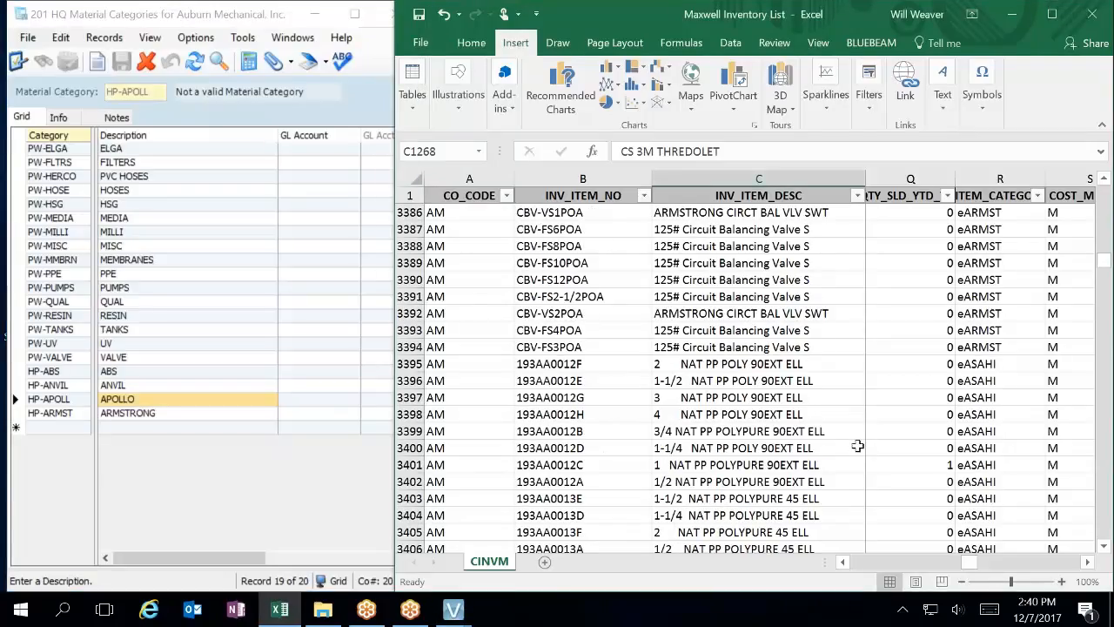
click(60, 429)
text(HP-)
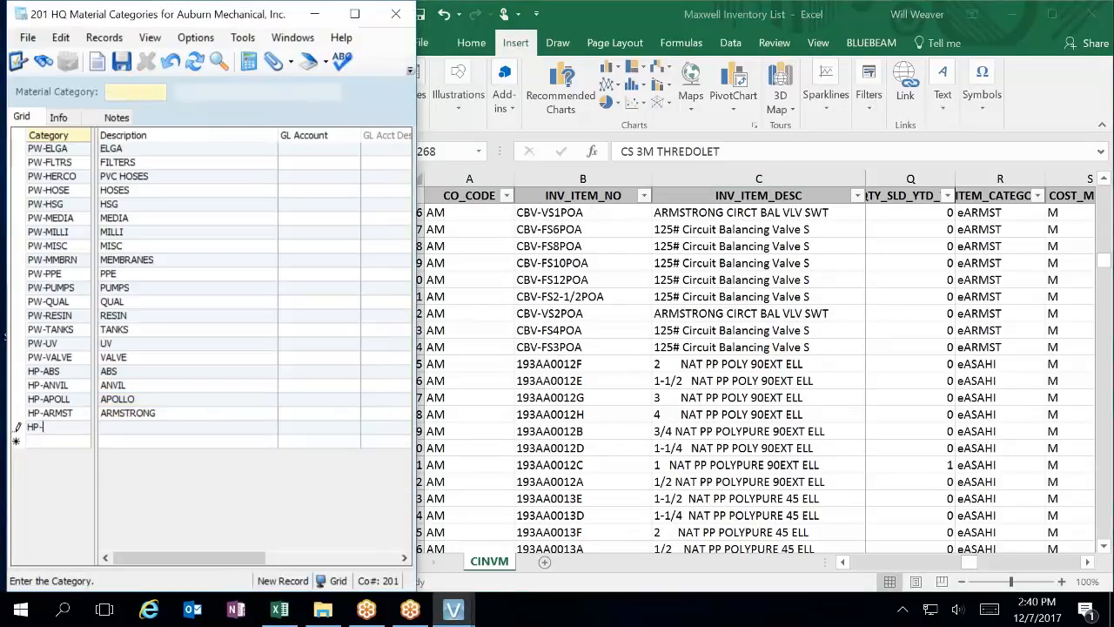
text(ASAHI)
key(Tab)
text(AS)
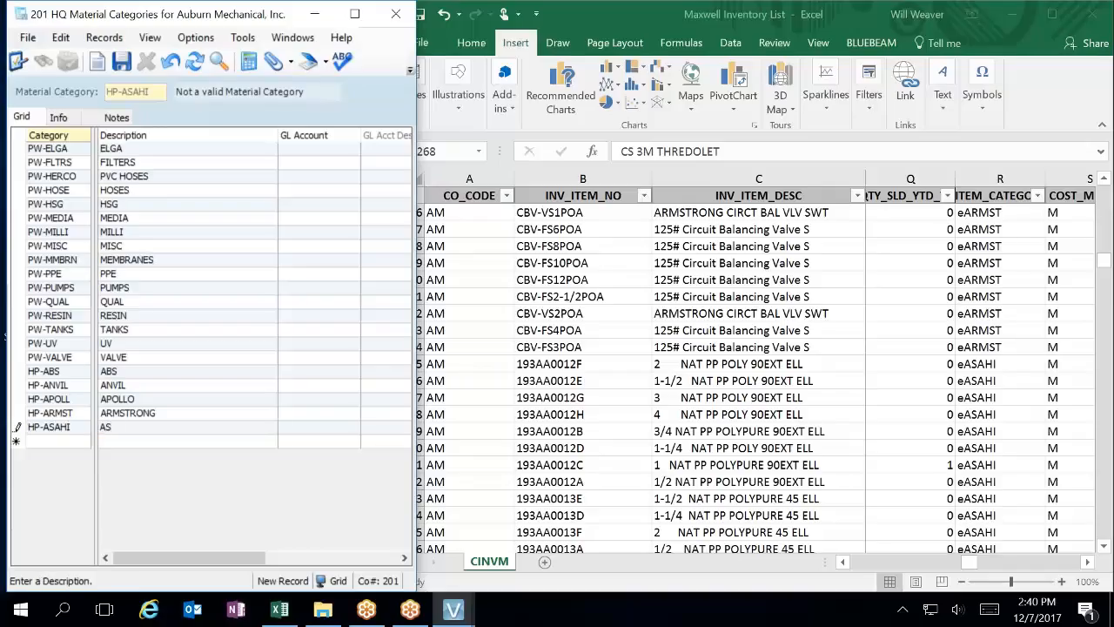
text(AHI)
key(Tab)
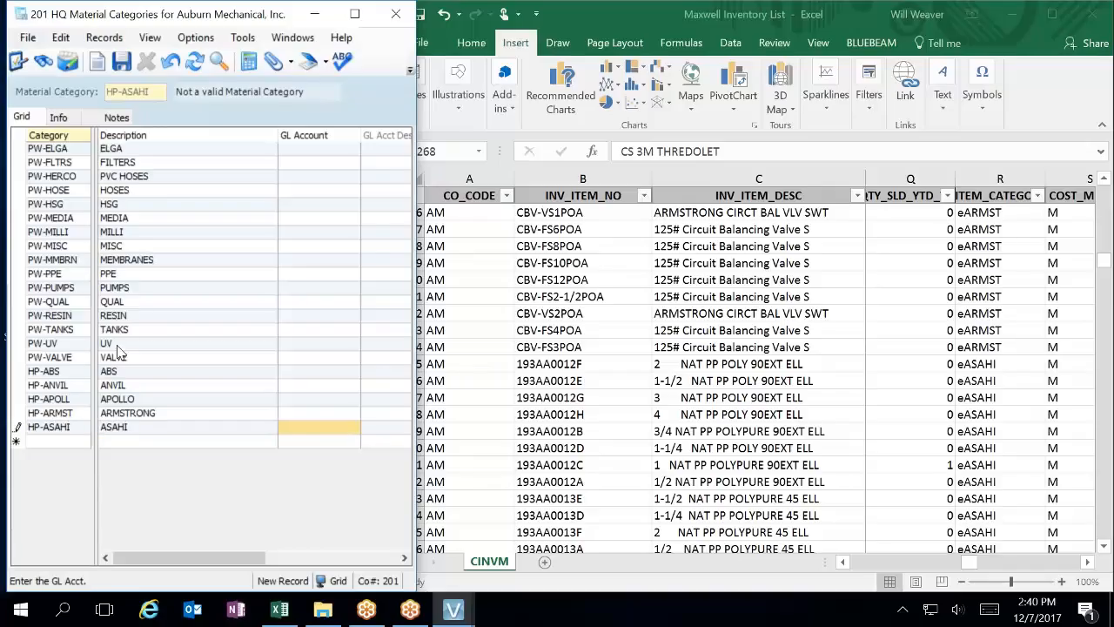
Step: Look past the eASAHI items in the inventory list and add material category HP-BRSFIT with the description BRASS FITTINGS
middle_click(875, 450)
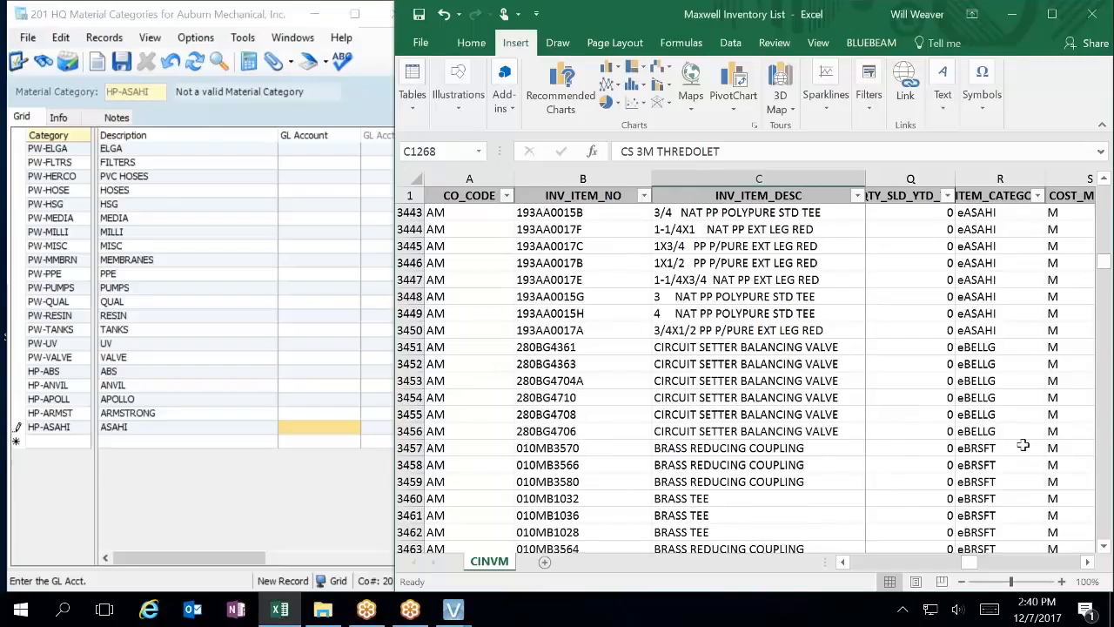
click(54, 445)
text(HP-BRSFT)
text(T)
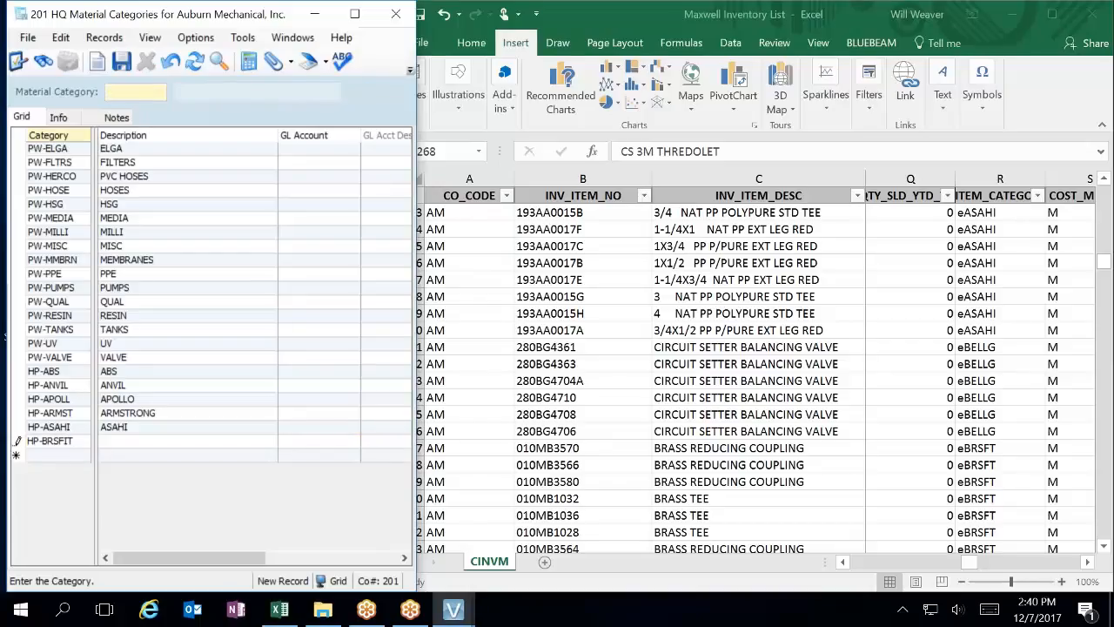
key(Tab)
text(BRASS FITTINGS)
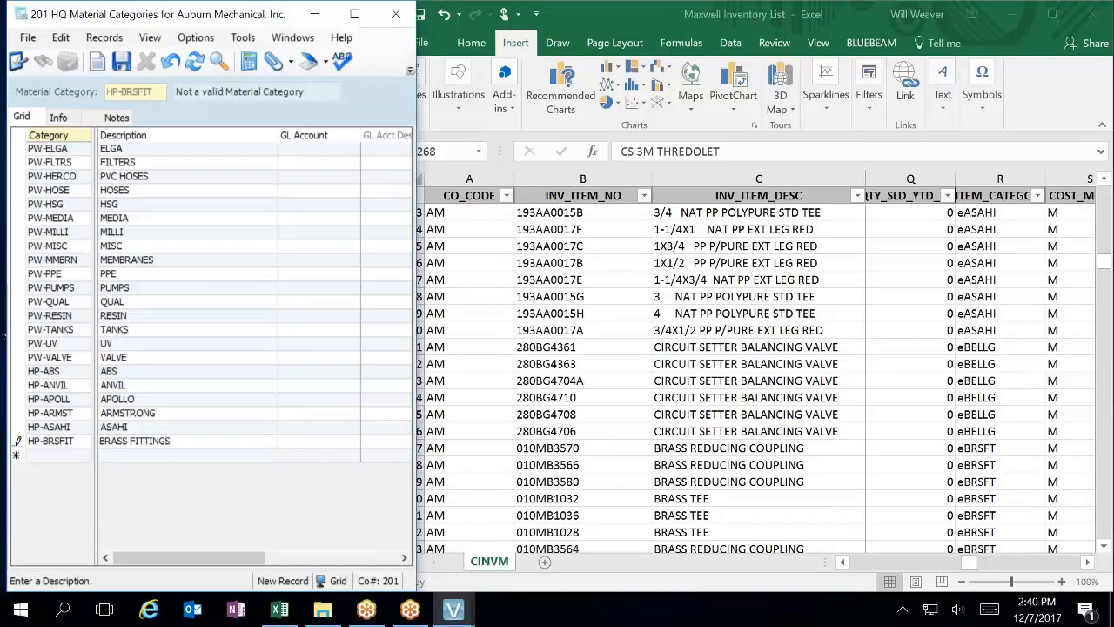
click(177, 413)
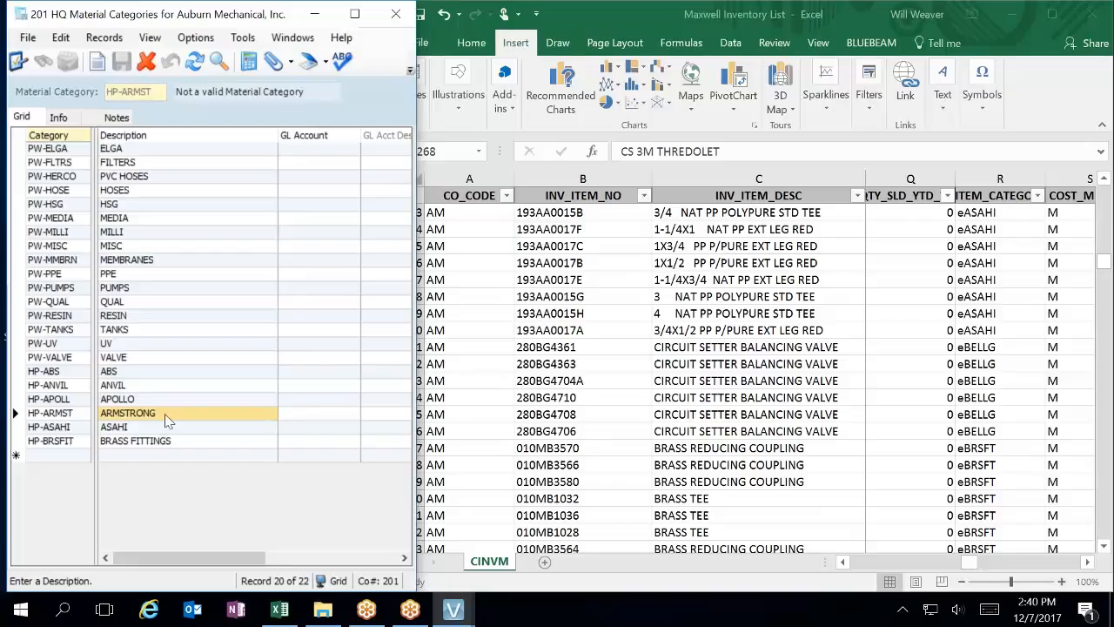
Step: Add material category HP-BELLG with the description BELL & GOSSETT below HP-BRSFIT
click(73, 455)
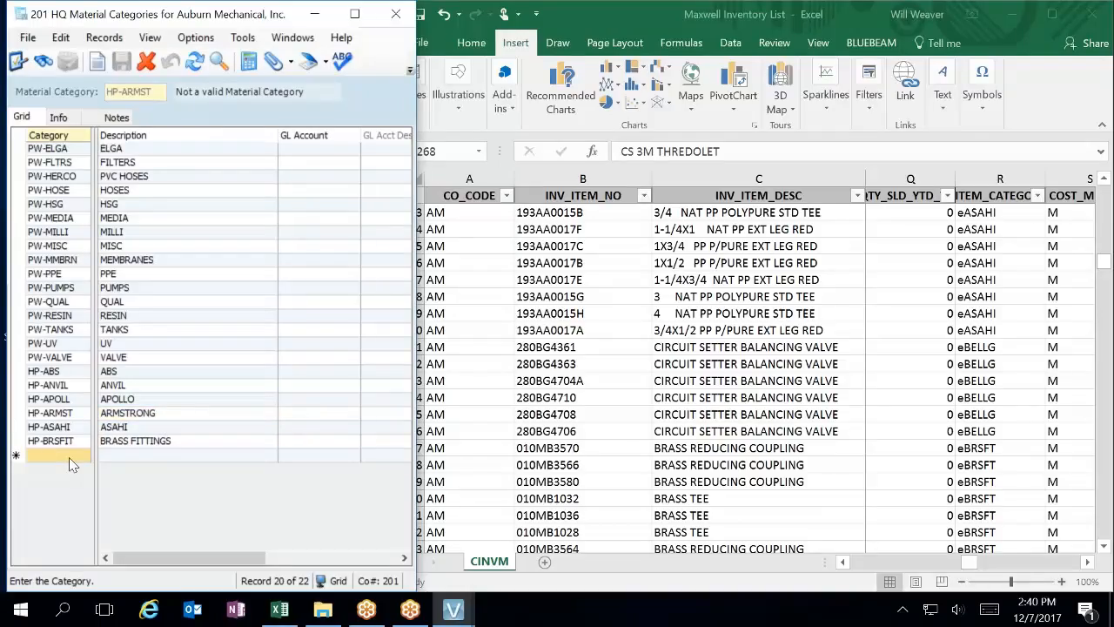
text(HP-)
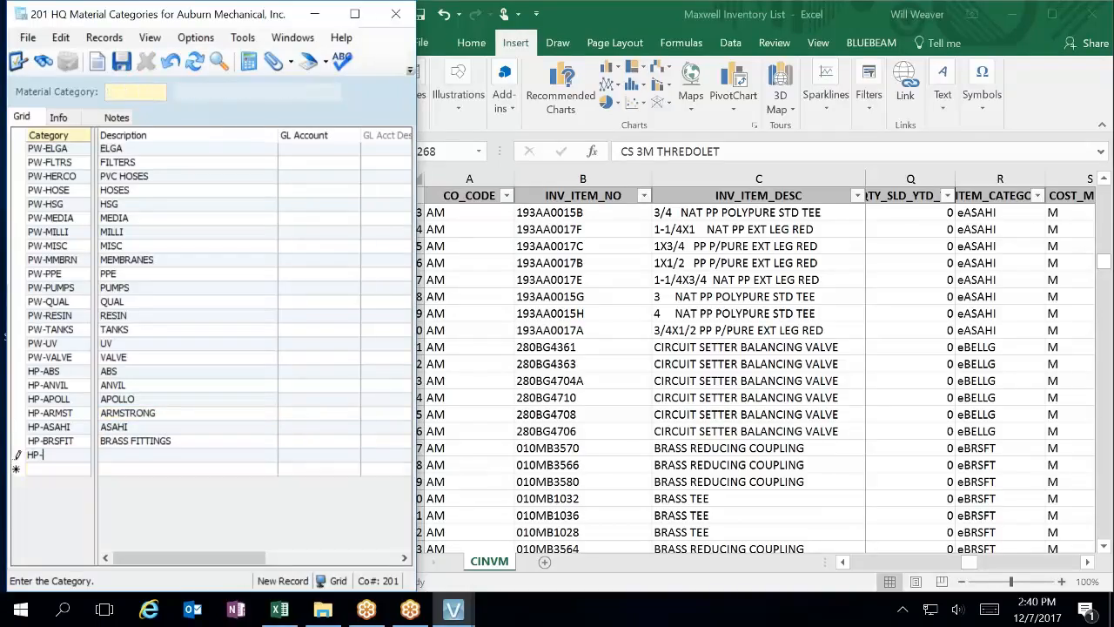
text(BELLG)
key(Tab)
text(BELL & )
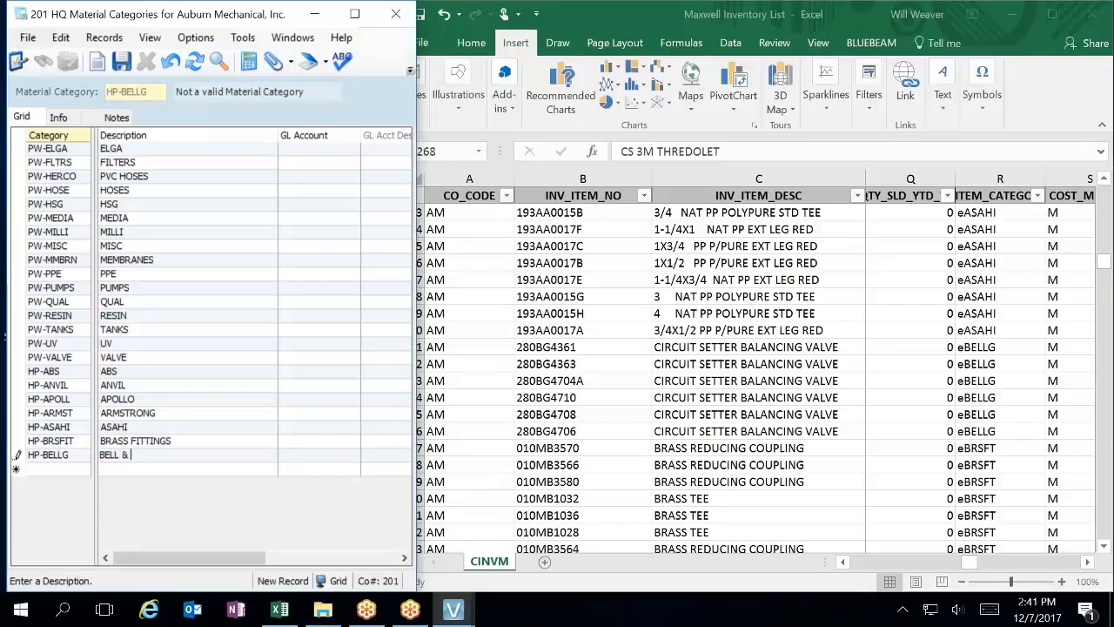
text(GOSSETT)
key(Tab)
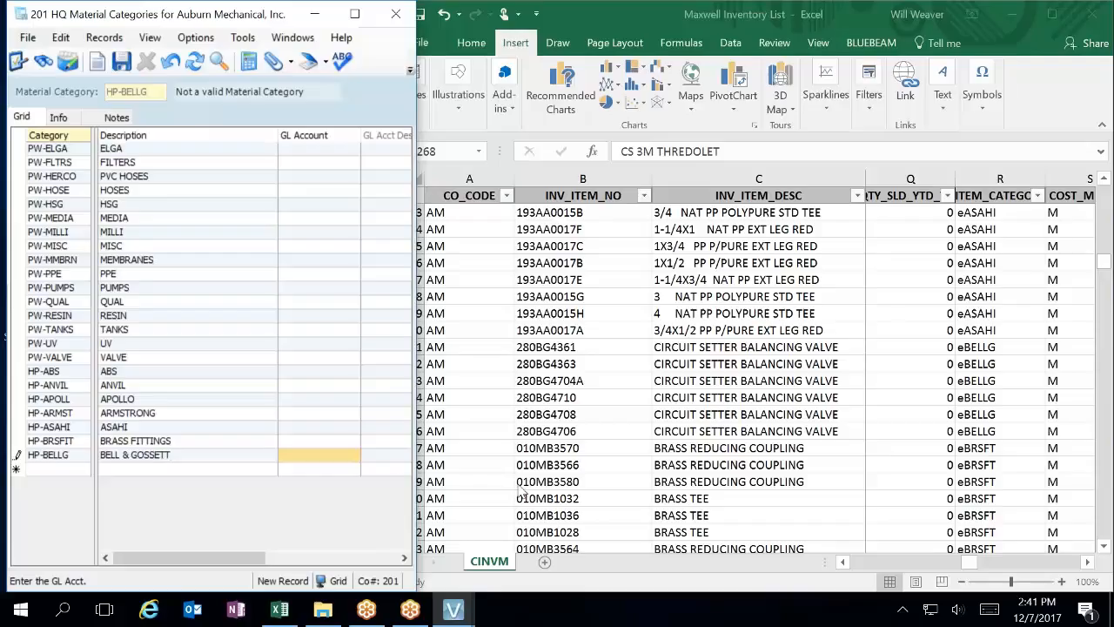
Step: Look past the eBRSFT items in the inventory list and add material category HP-CHARL with the description CHARLOTTE
click(881, 494)
scroll(878, 492, down, 5)
scroll(876, 493, down, 20)
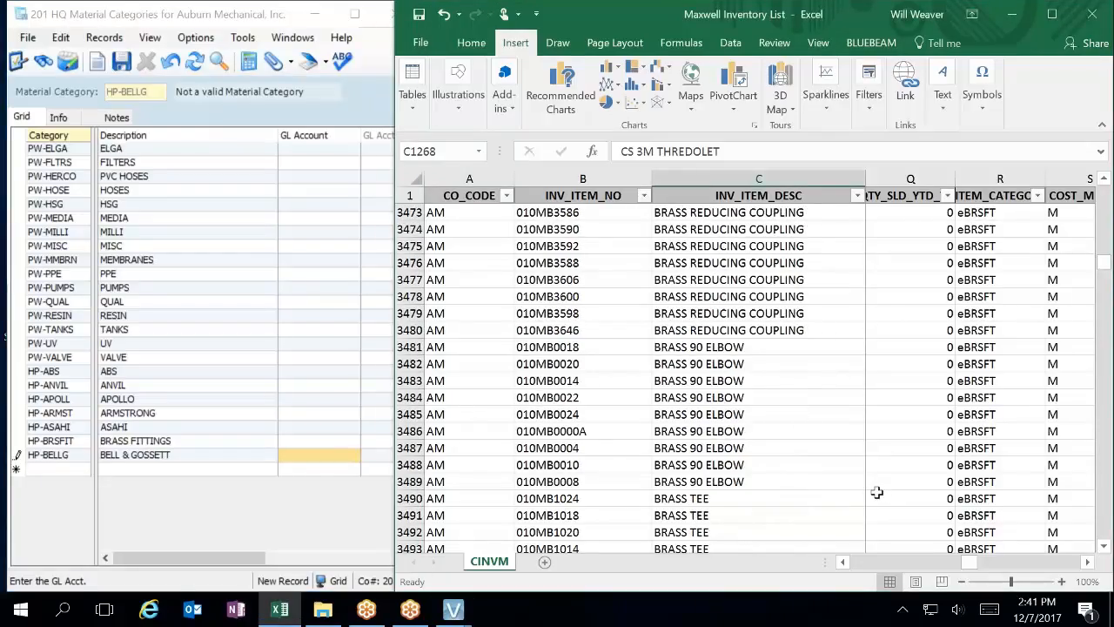
scroll(877, 493, down, 12)
scroll(876, 493, up, 6)
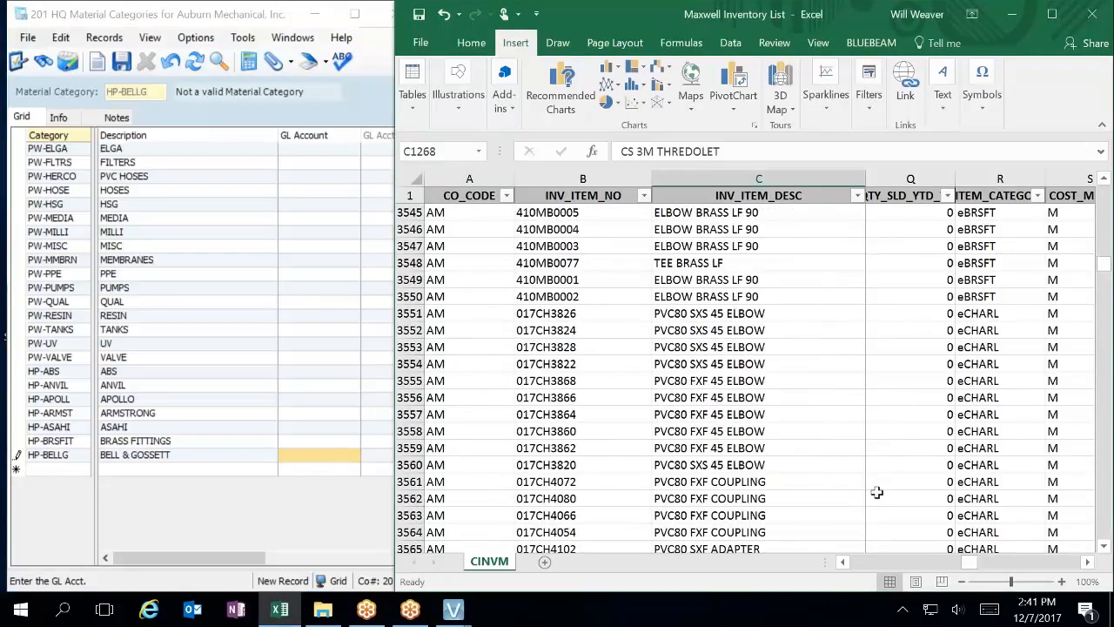
click(55, 471)
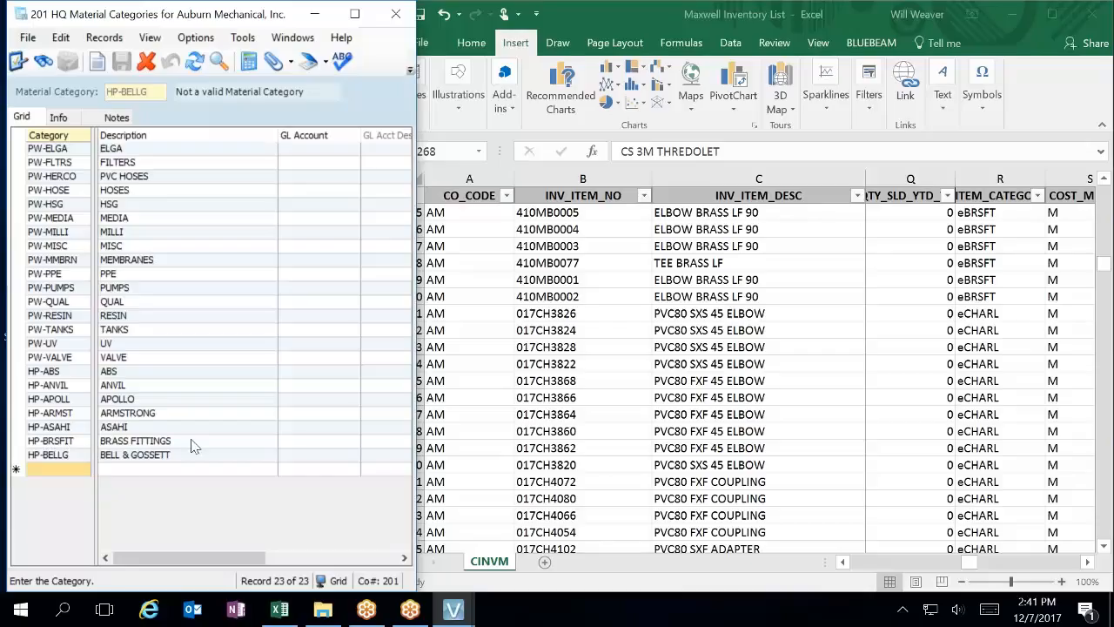
text(HP)
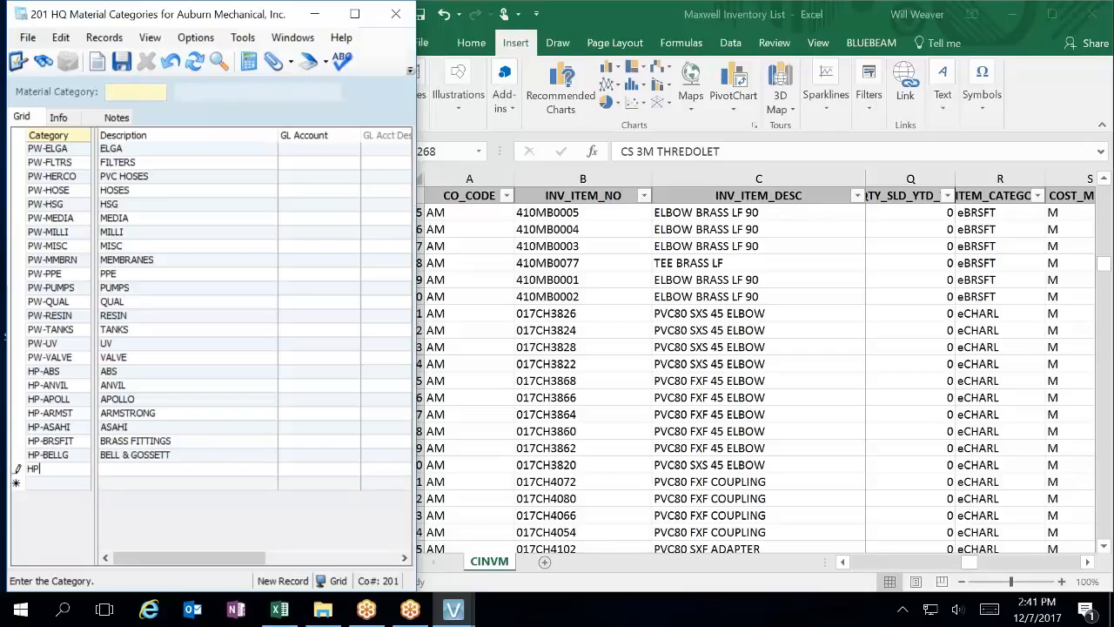
text(-CHARL)
key(Tab)
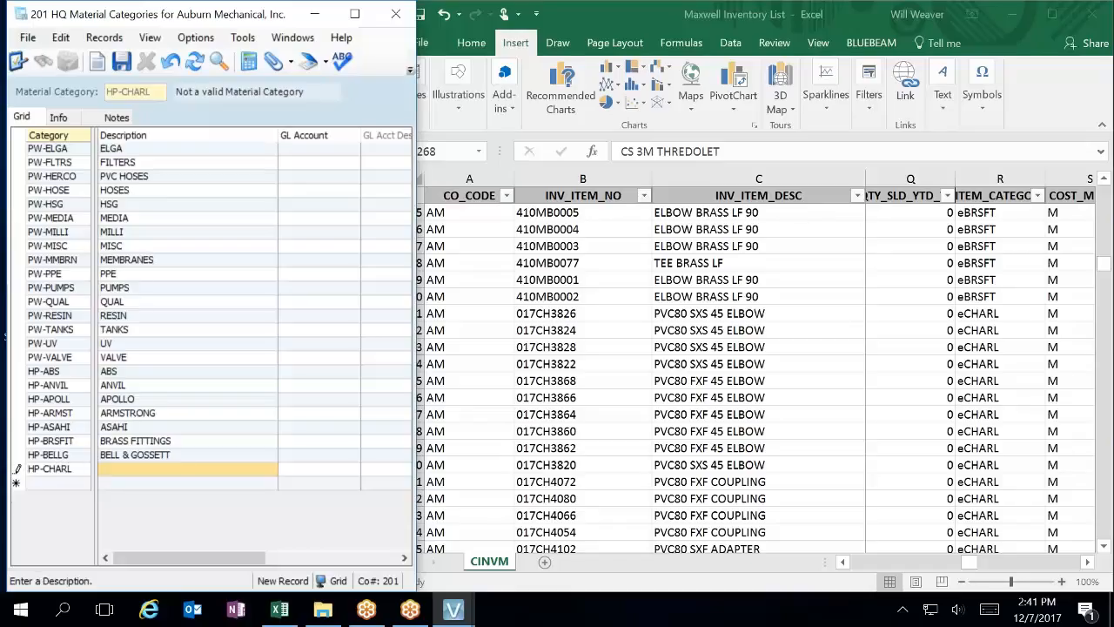
text(CHARLO)
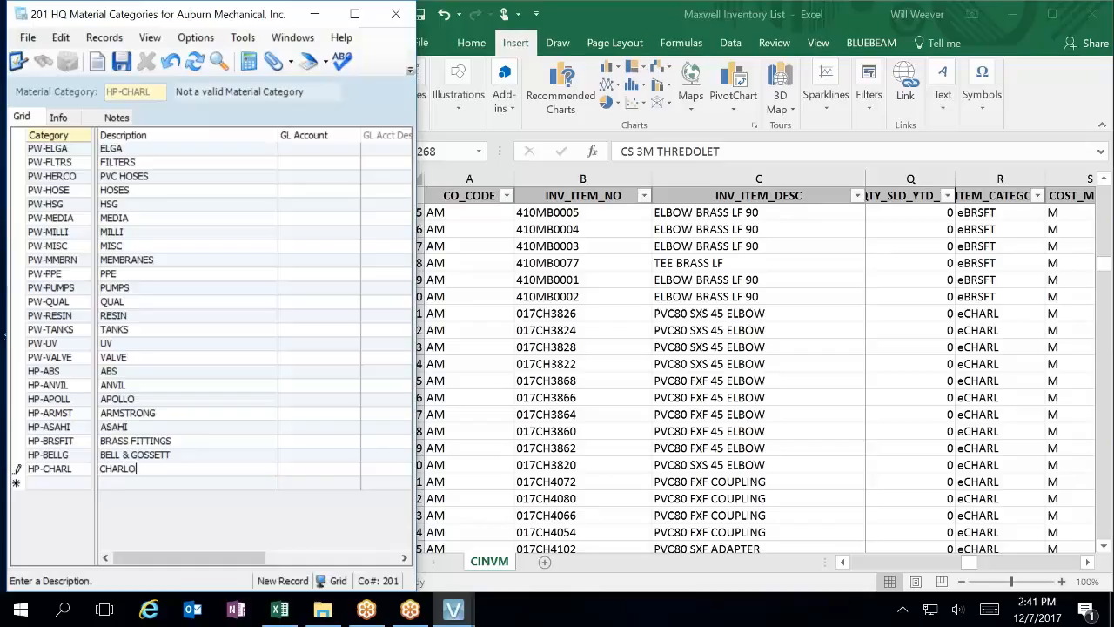
text(TTE)
key(Tab)
Step: Find the category after the eCHARL items in the inventory list and add material category HP-COFIT with the description COPPER FITTINGS
key(alt+Tab)
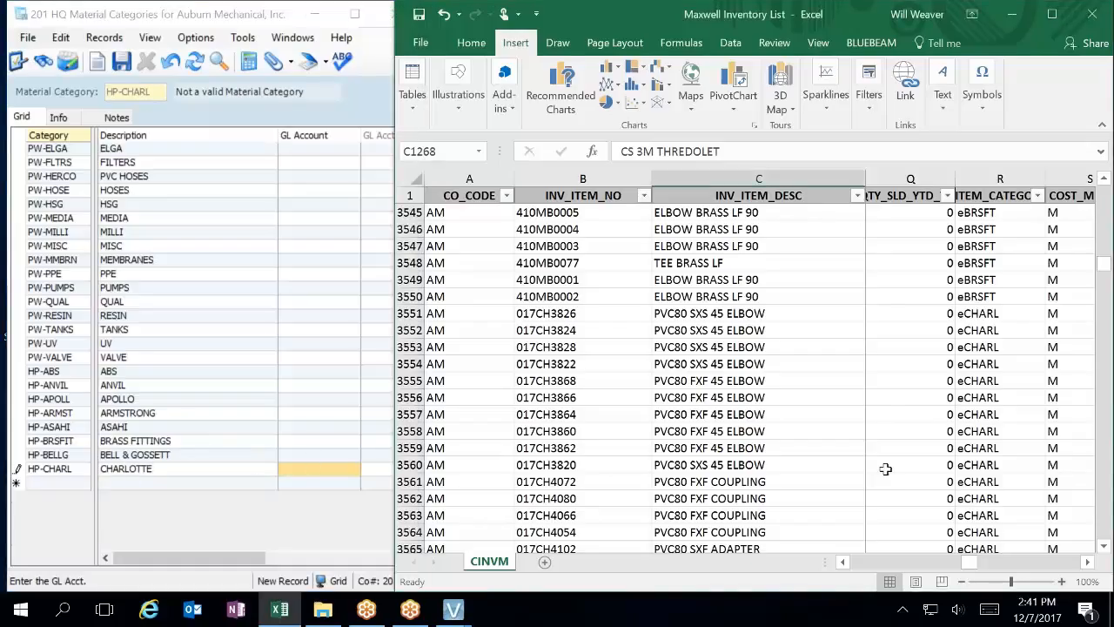
scroll(885, 469, down, 20)
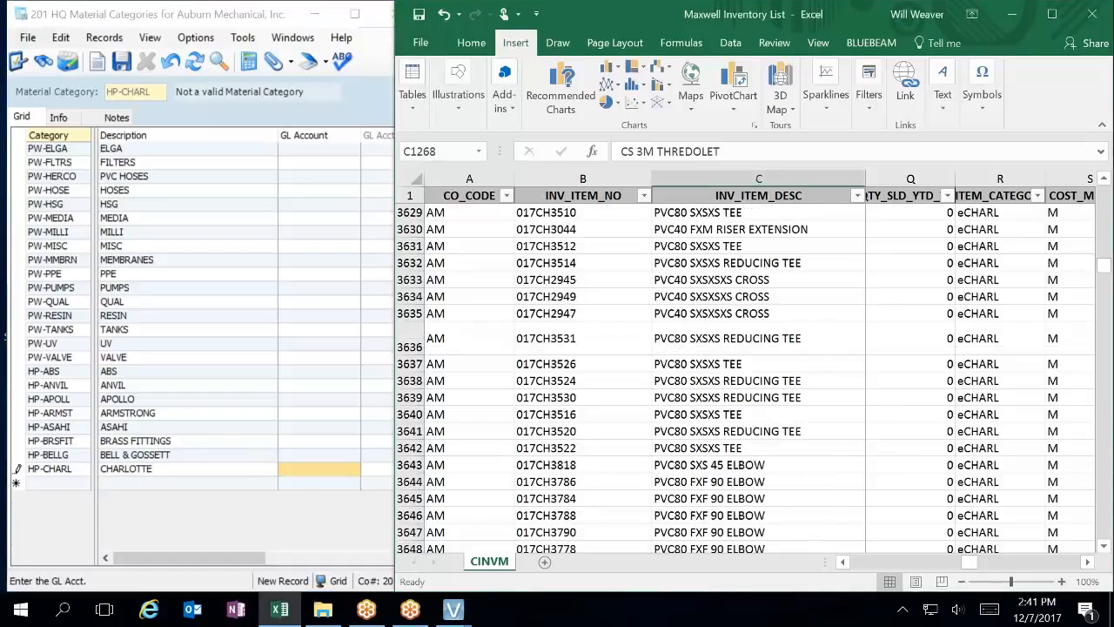
click(1107, 517)
drag(1109, 517, 1109, 517)
drag(1111, 237, 1110, 237)
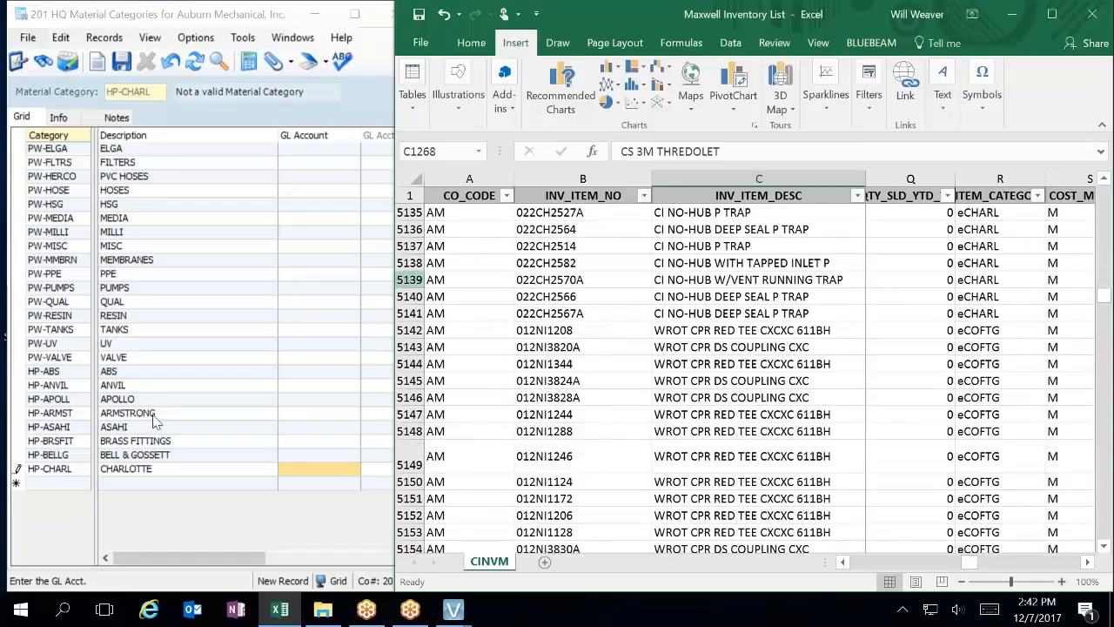
click(50, 484)
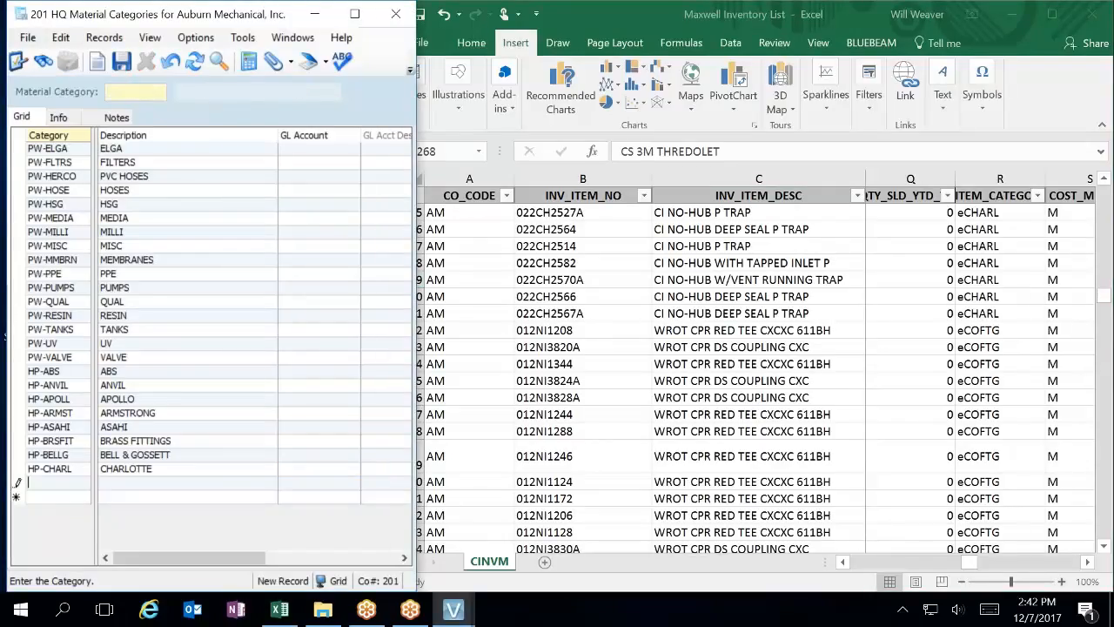
text(HP-COFIT)
key(Tab)
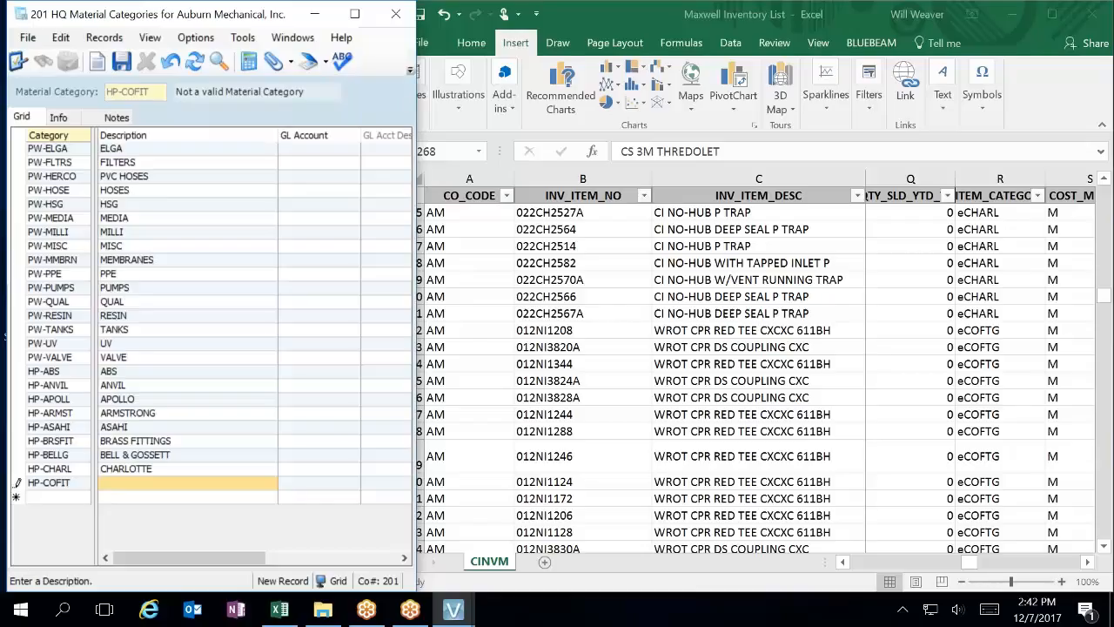
text(COPPER FITTINGS)
key(Tab)
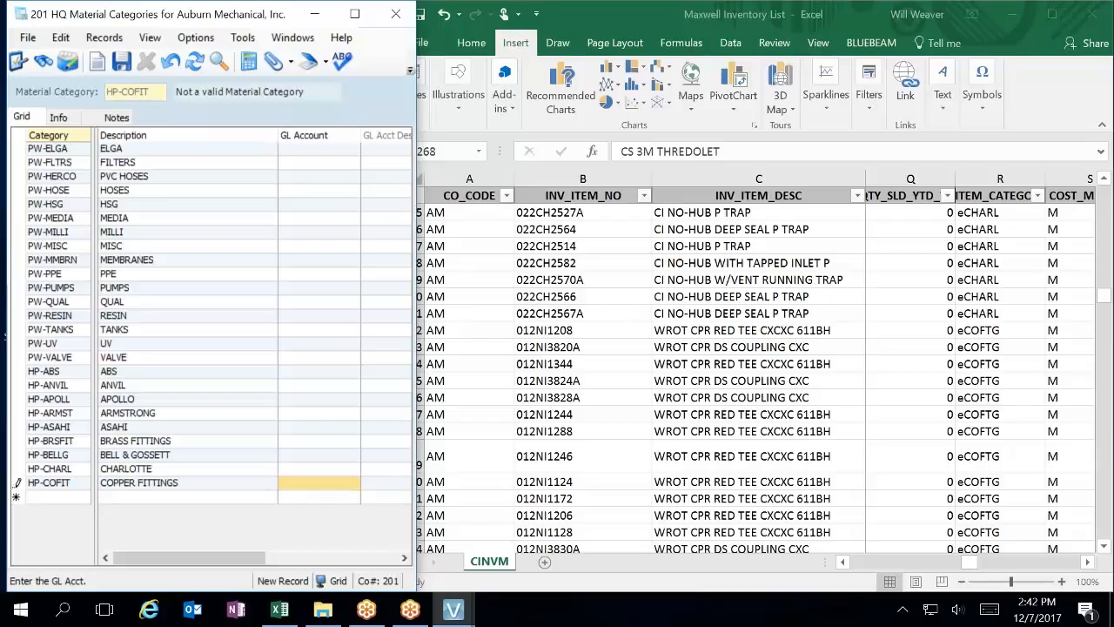
click(57, 499)
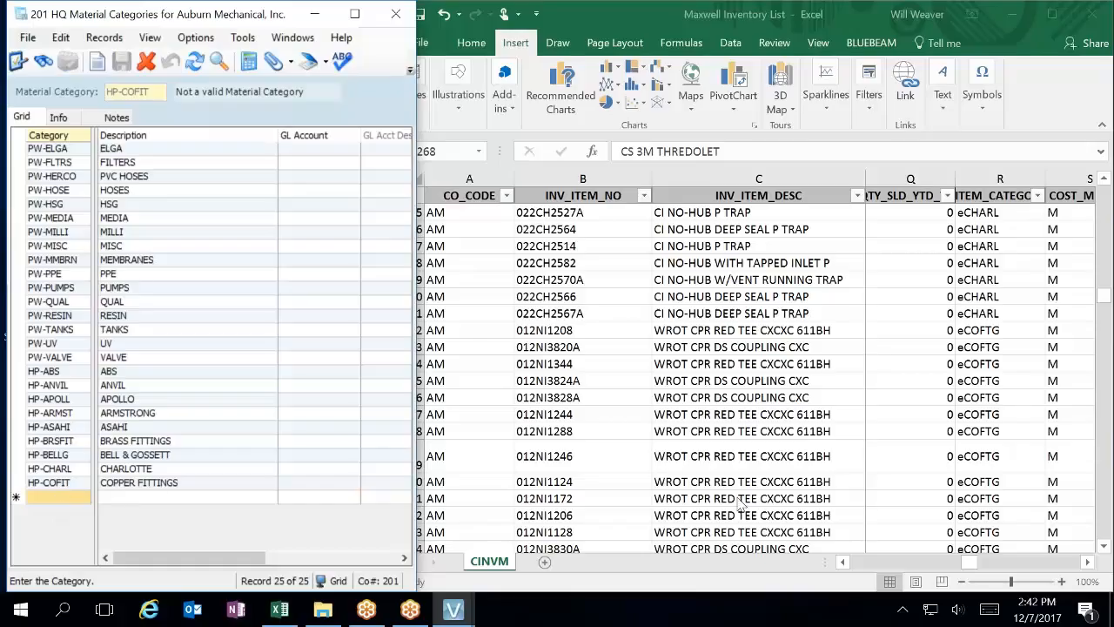
Step: Look past the eCOFTG items in the inventory list and add material category HP-COPIPE with the description COPPER PIPE
click(883, 426)
scroll(747, 378, down, 4)
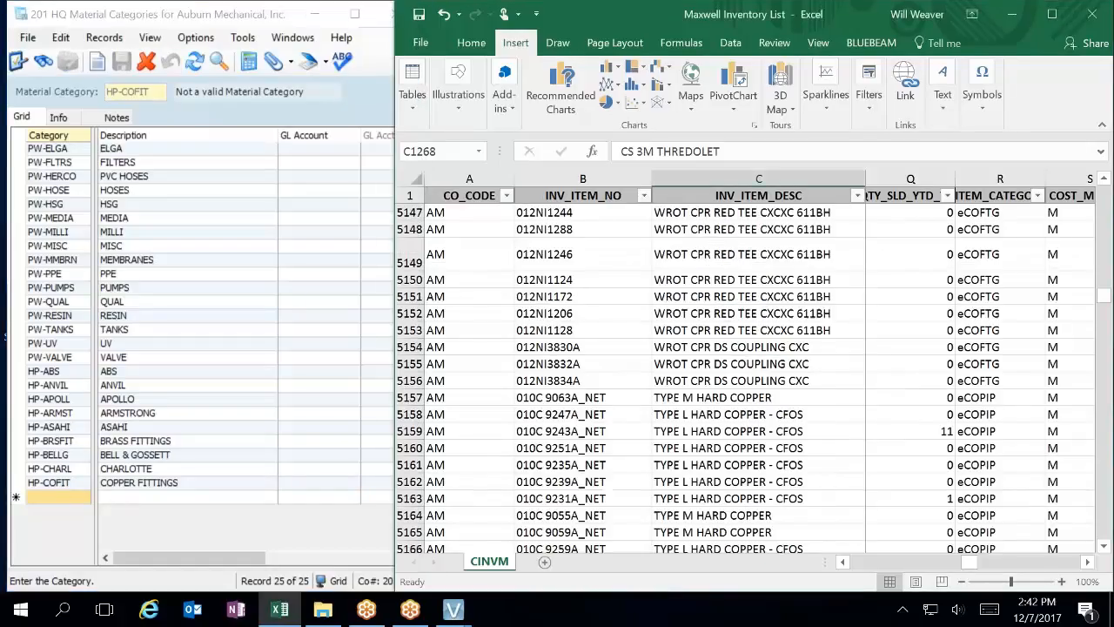
click(76, 496)
text(HP-)
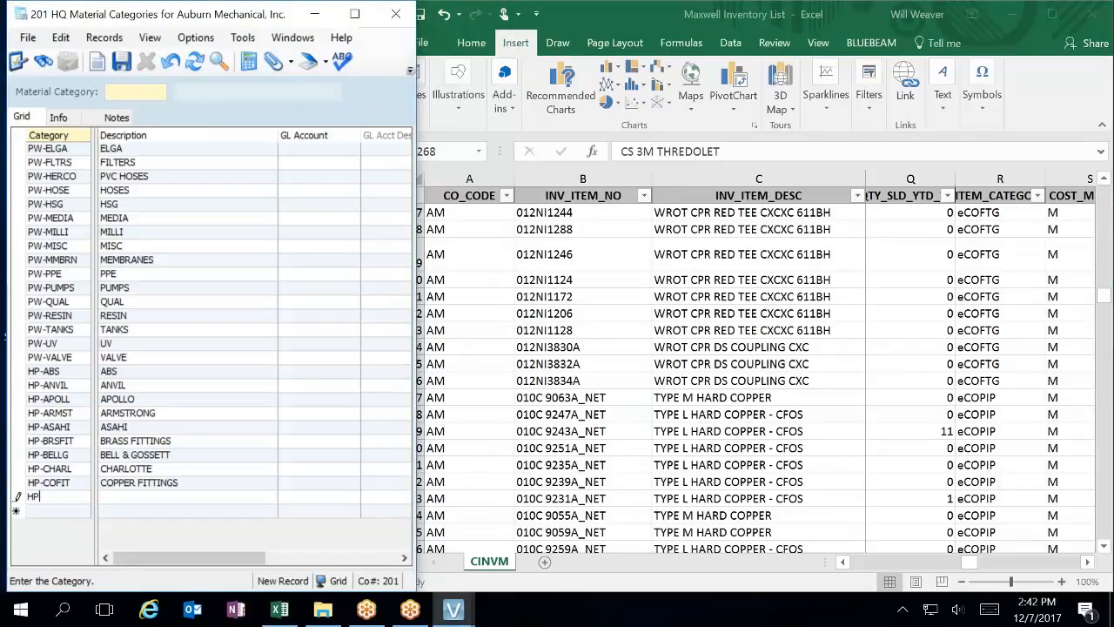
text(COPIPE)
key(Tab)
text(C)
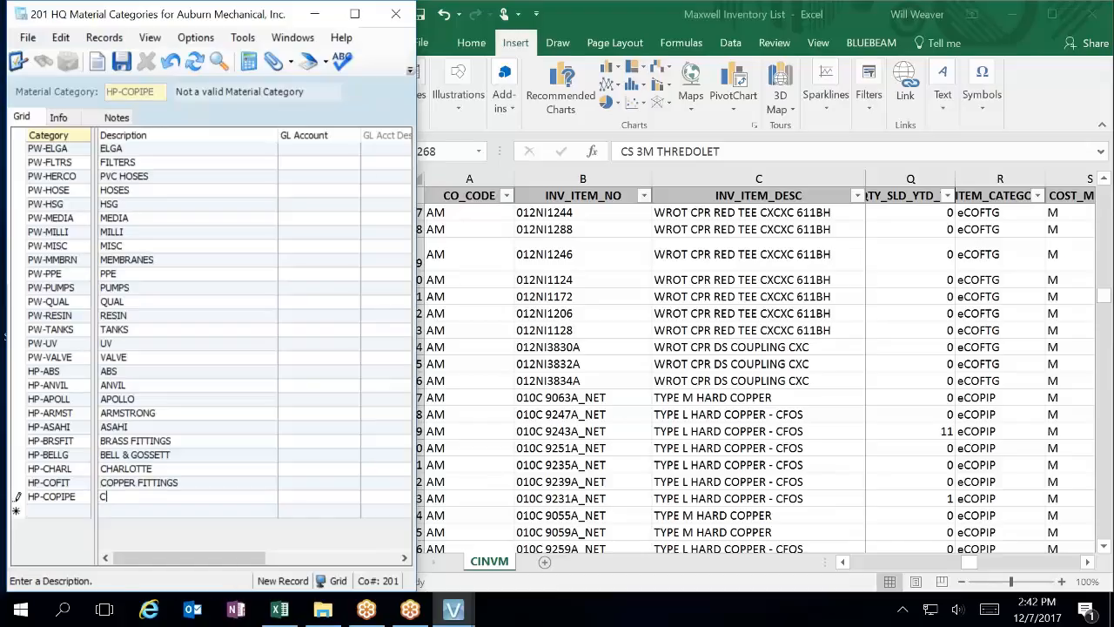
text(OOPER PIPE)
click(120, 495)
key(BackSpace)
text(P)
click(158, 416)
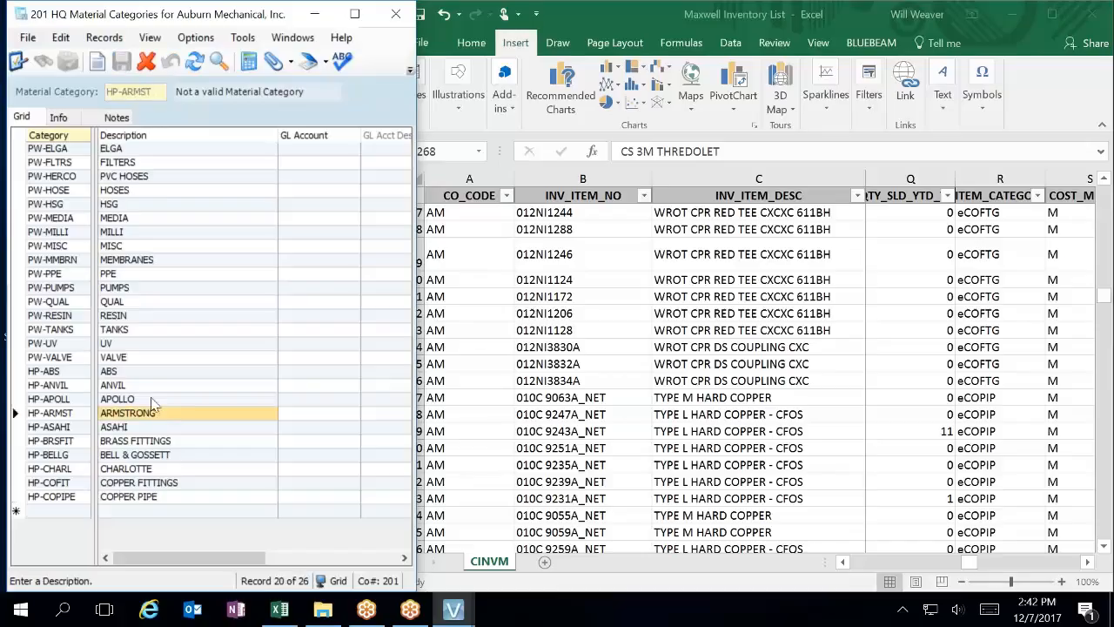
Step: Check which category follows eCOPIP in the inventory list and add material category HP-CPVC80 with the description CPVC SCH80
click(839, 477)
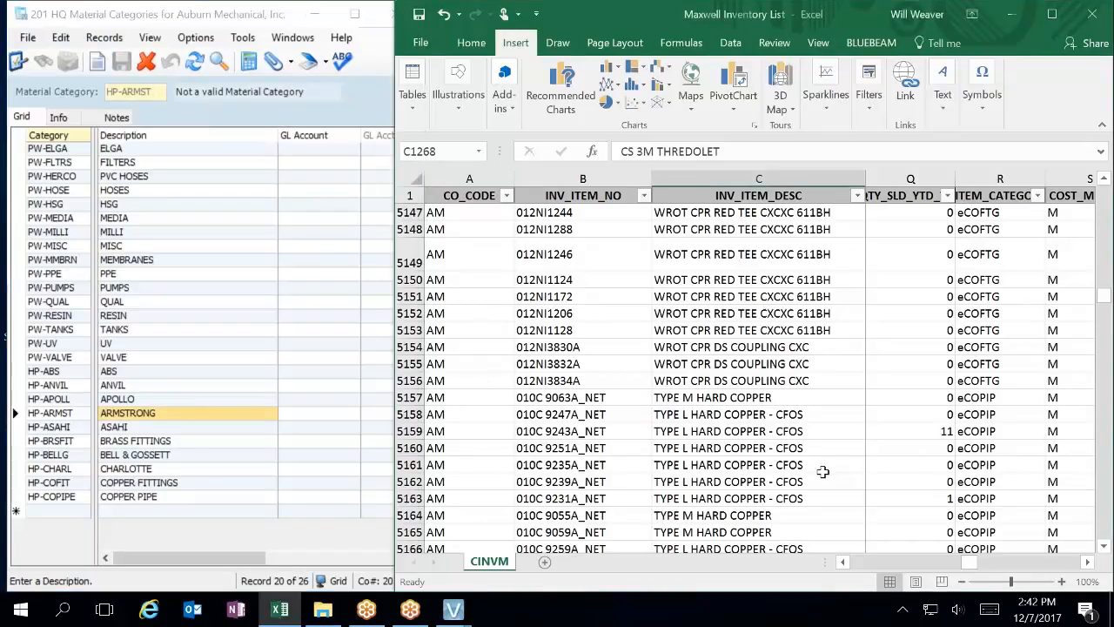
scroll(821, 467, down, 7)
scroll(823, 467, down, 5)
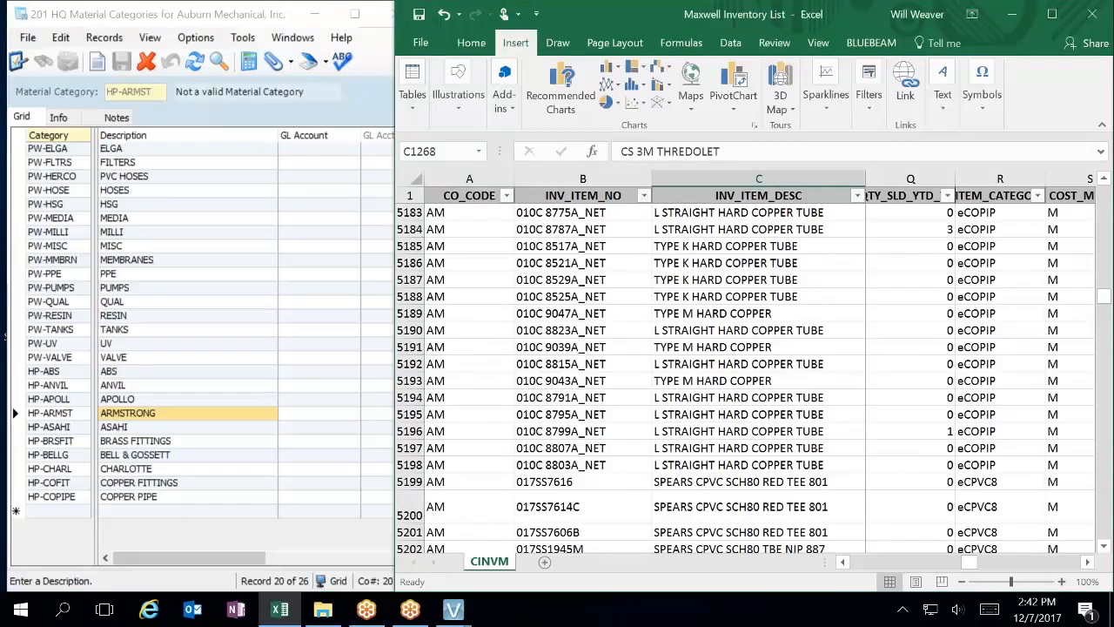
scroll(836, 452, down, 3)
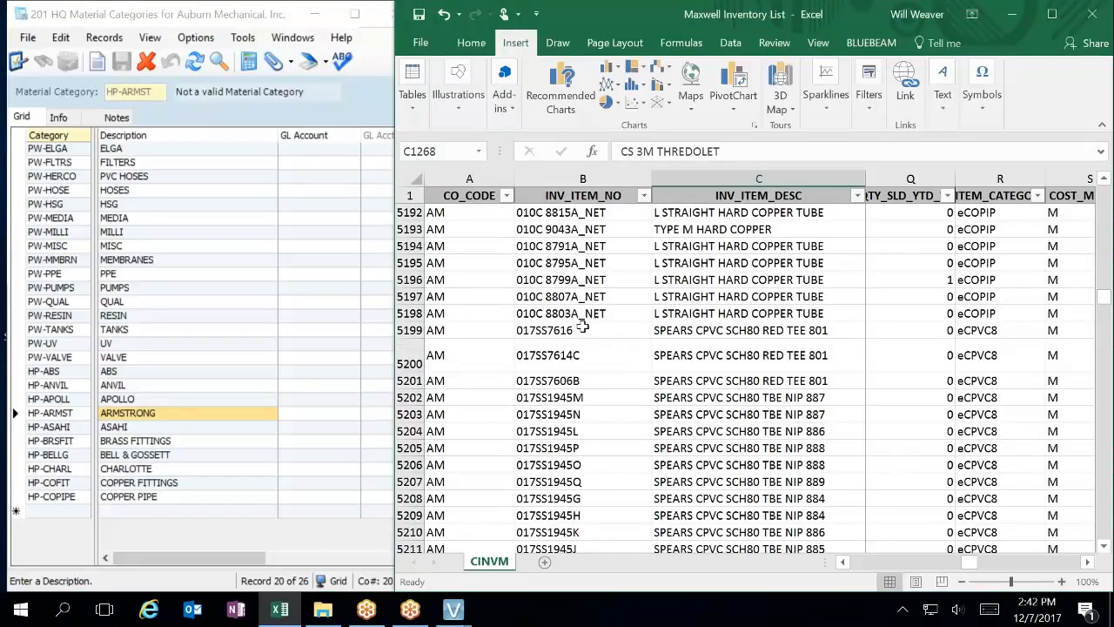
click(63, 511)
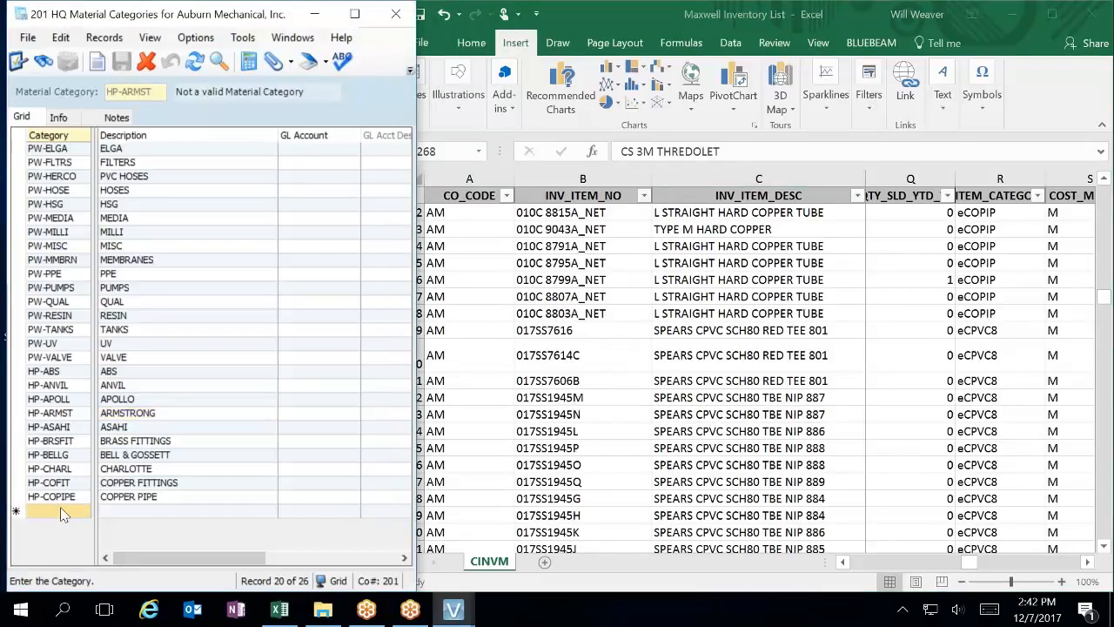
text(HP-CPVC)
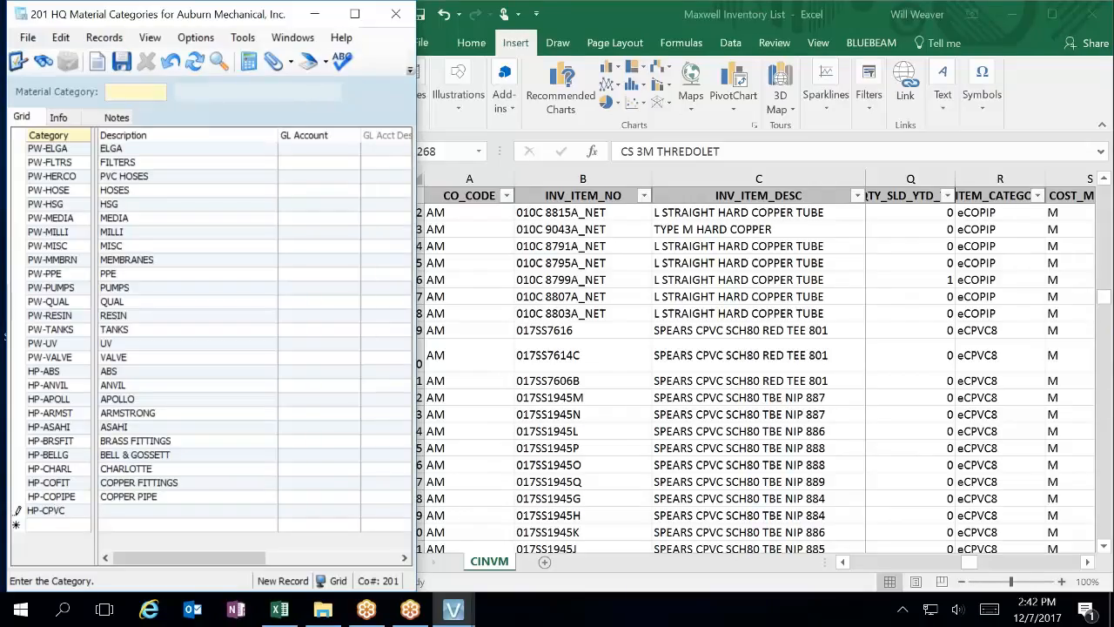
text(80)
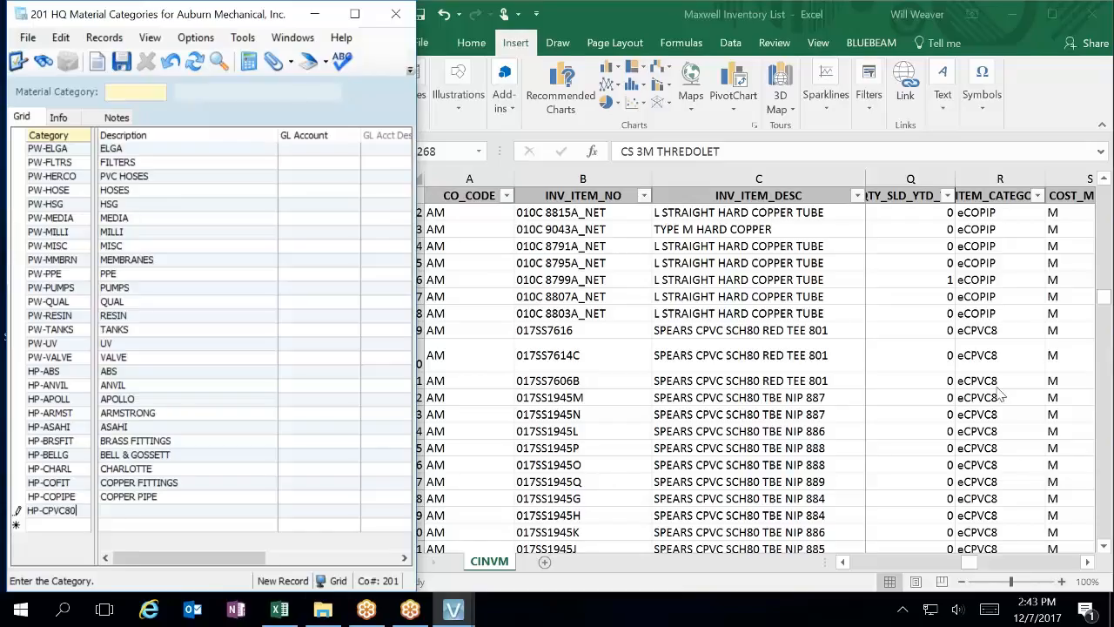
click(175, 514)
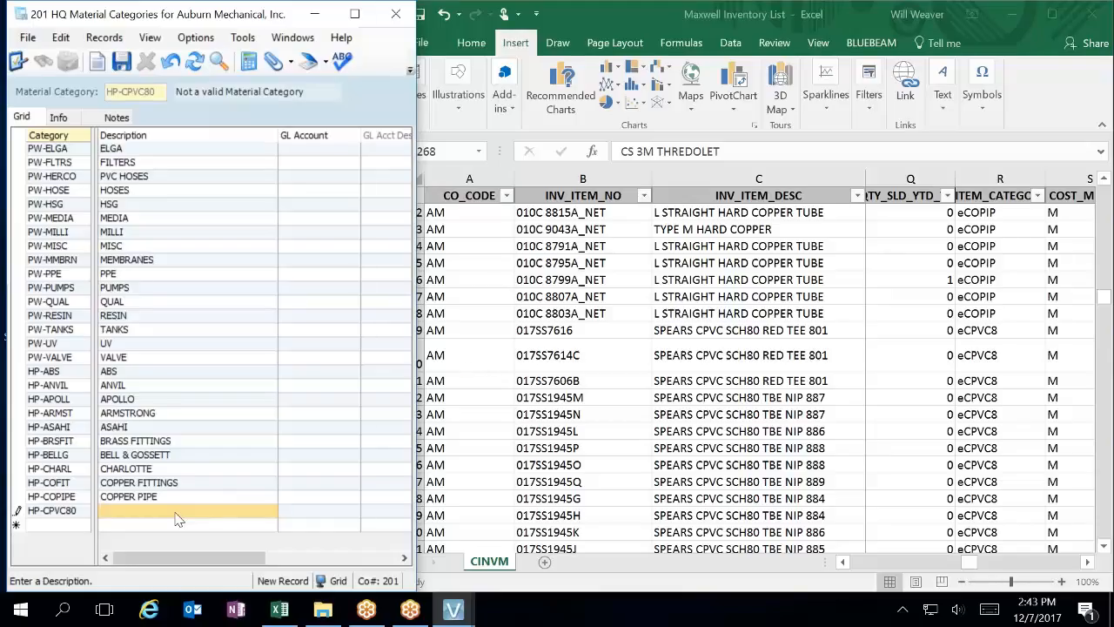
text(CPVC SCH80)
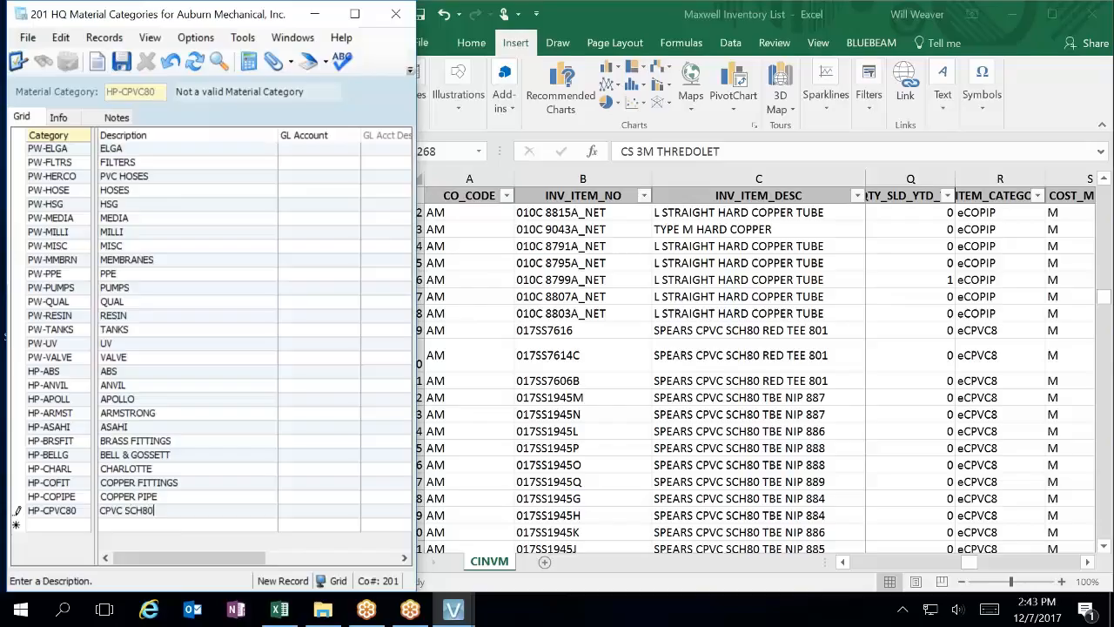
click(182, 462)
Step: Find the category after the eCPVC8 items in the inventory list and add material category HP-ENFLD with the description ENFIELD
click(926, 505)
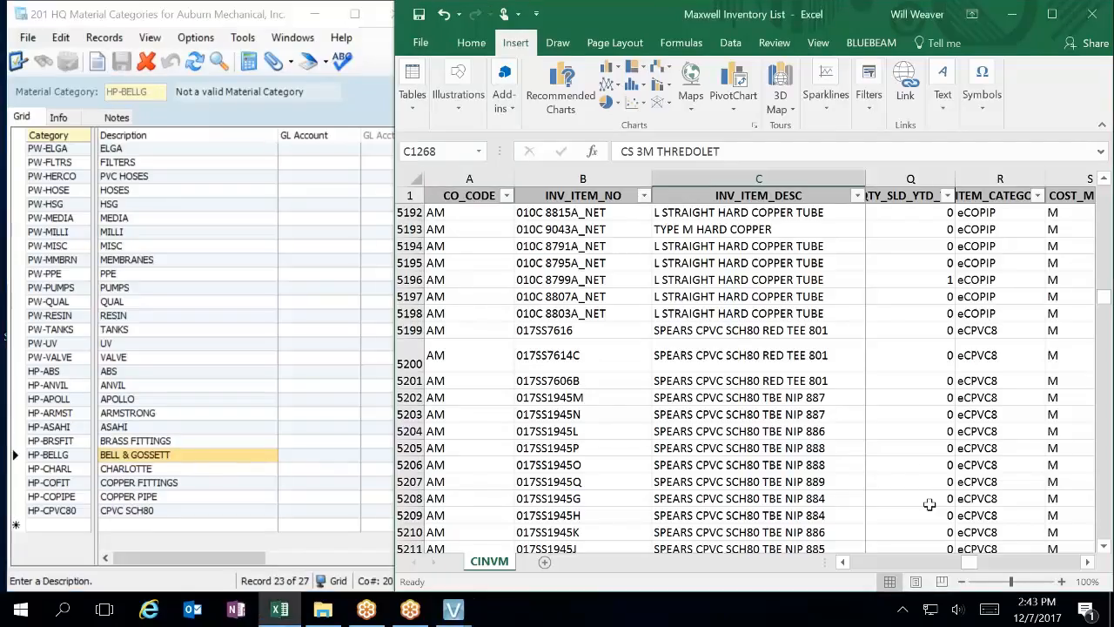
scroll(911, 459, down, 20)
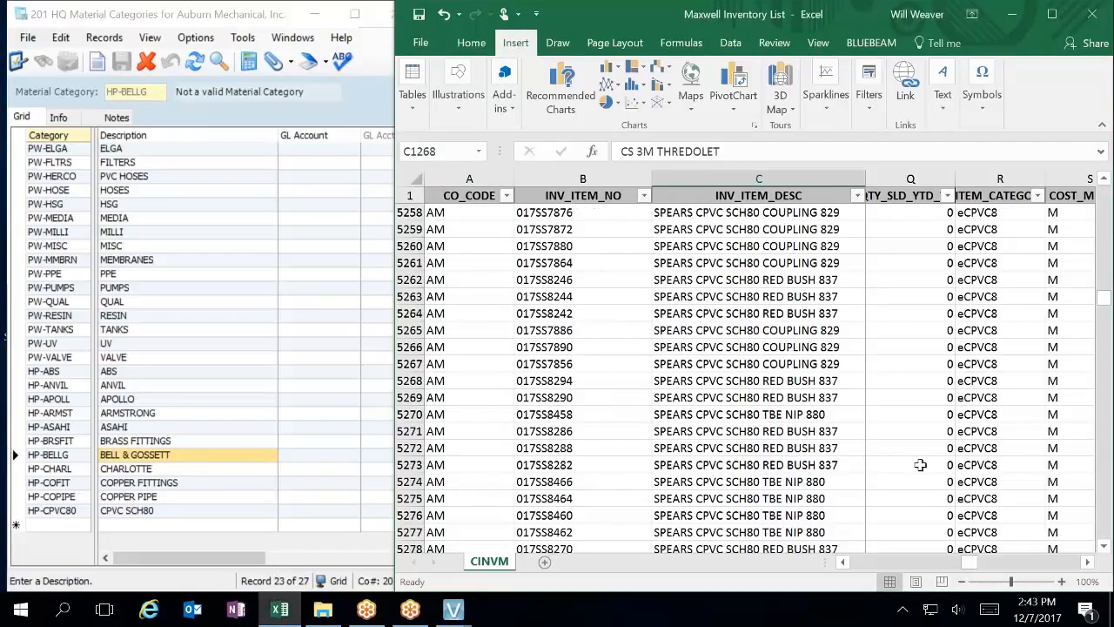
scroll(921, 465, down, 20)
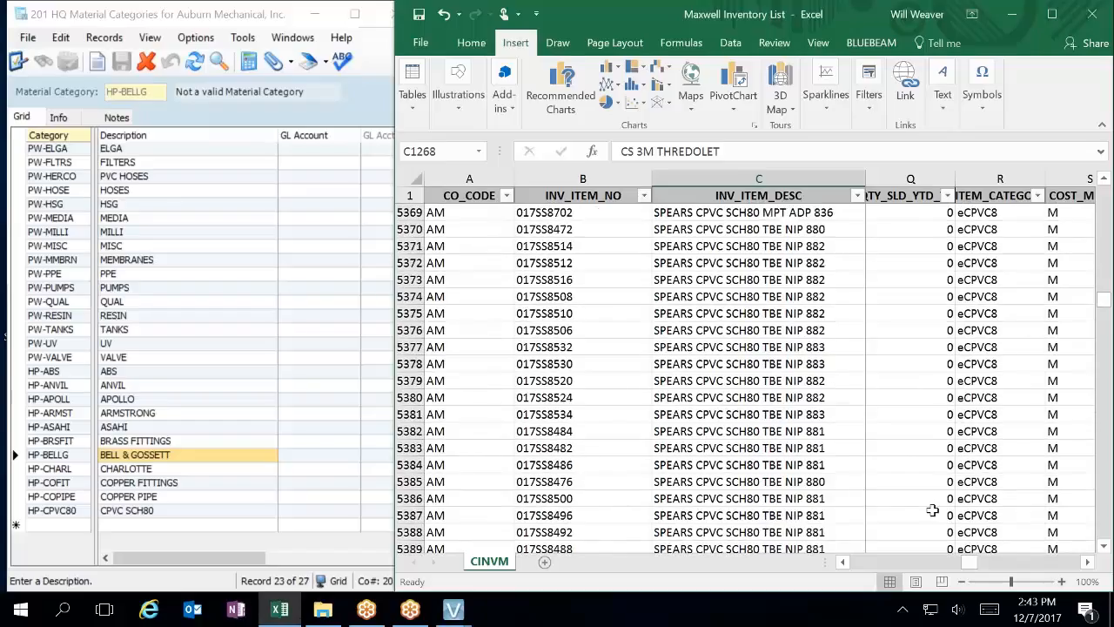
scroll(937, 507, down, 20)
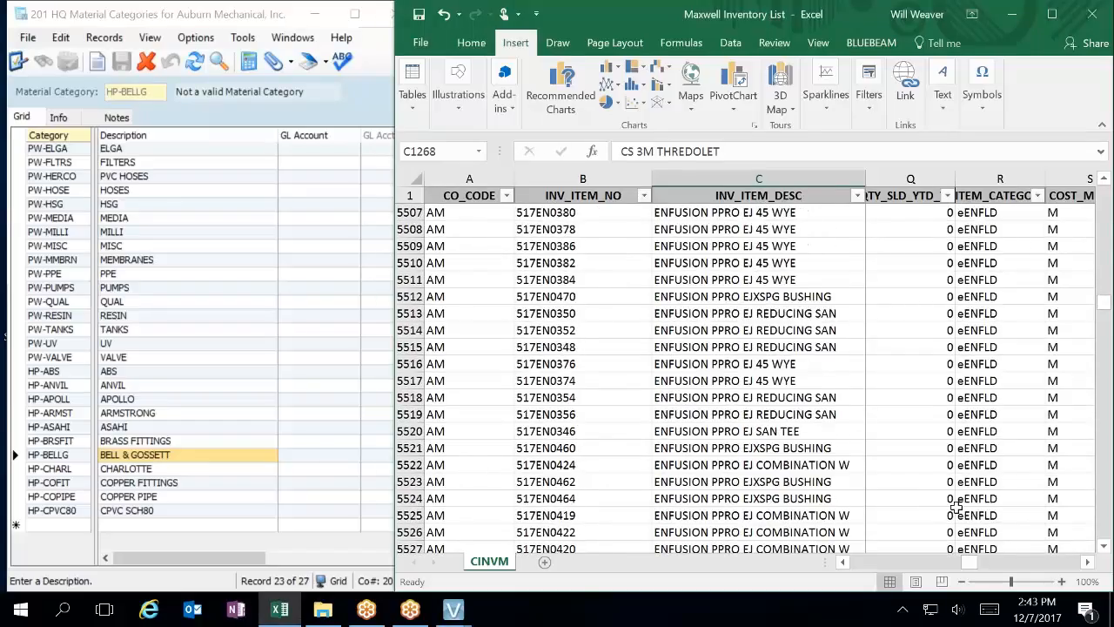
scroll(955, 508, up, 13)
scroll(956, 507, up, 4)
scroll(956, 503, down, 3)
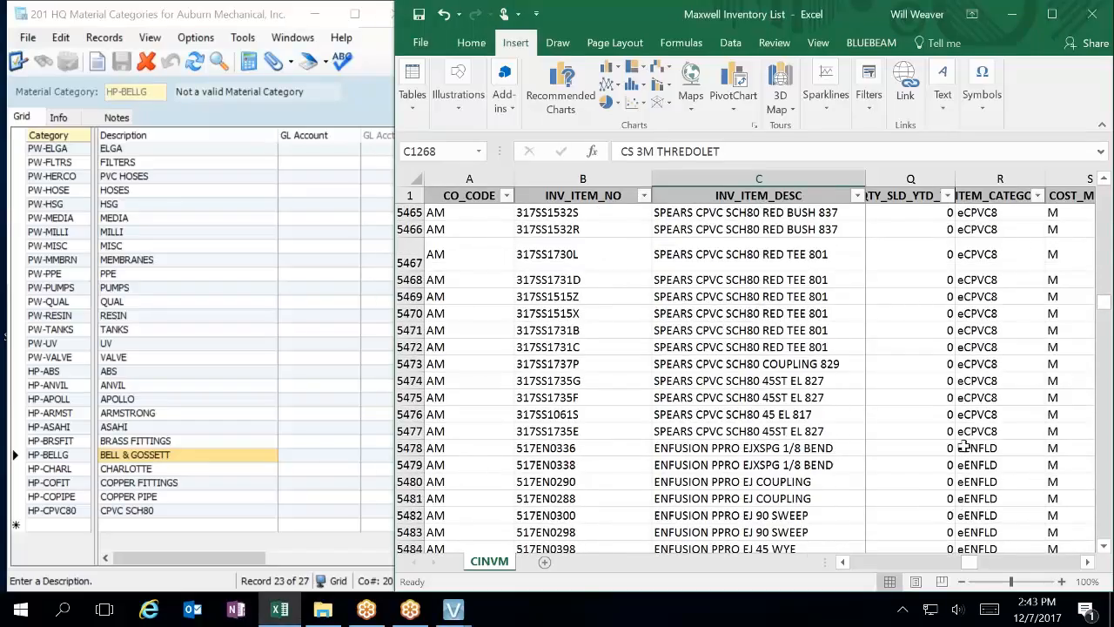
click(74, 532)
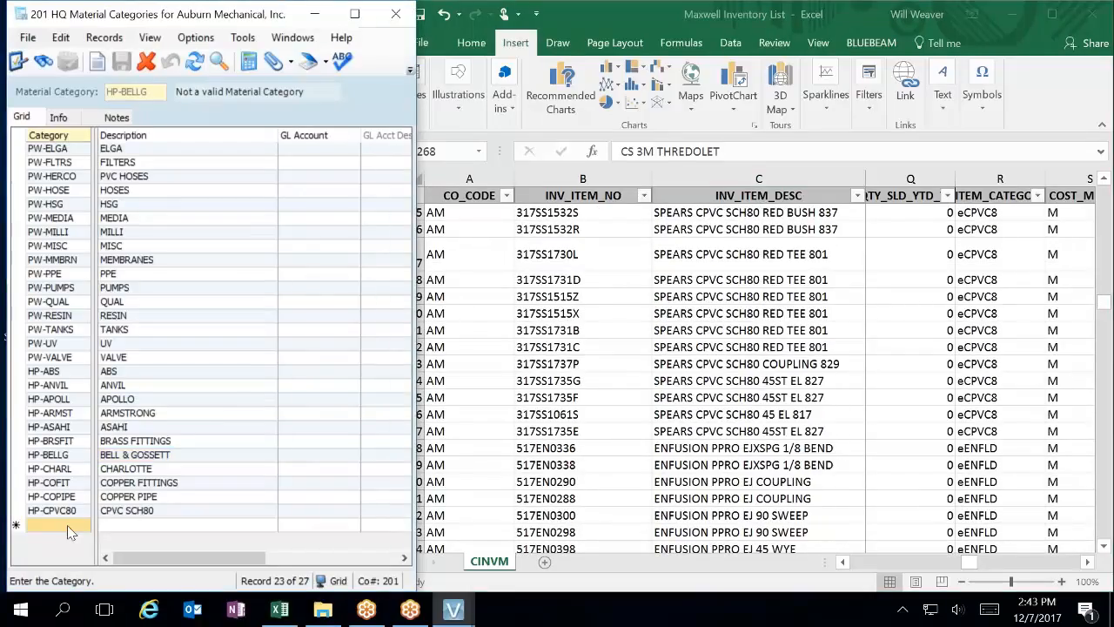
text(HP-ENFLD)
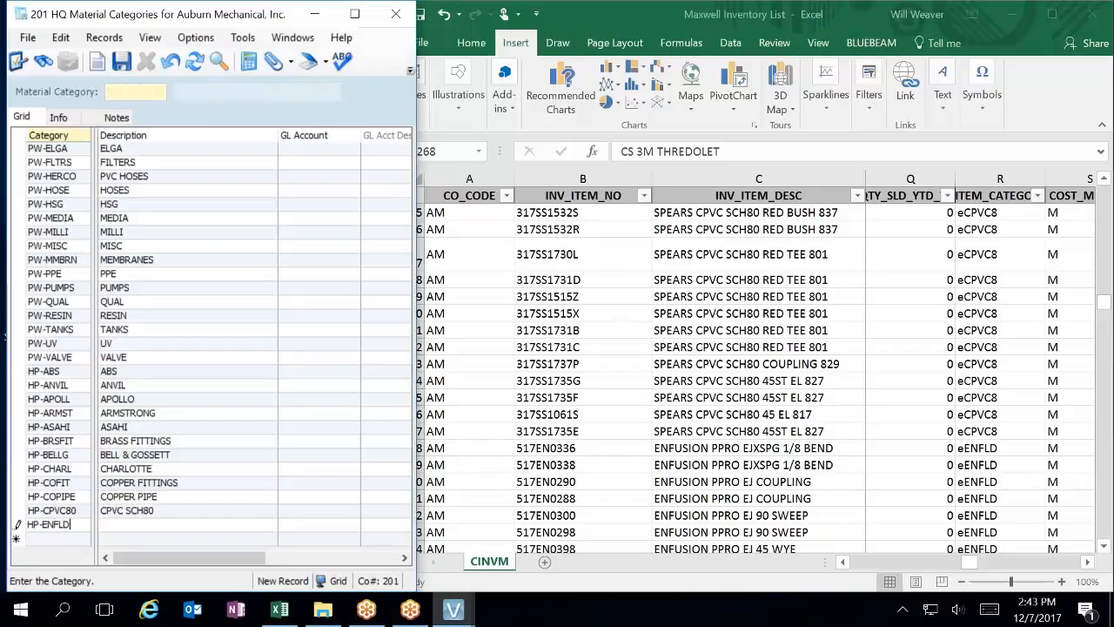
key(Tab)
text(ENFIELD)
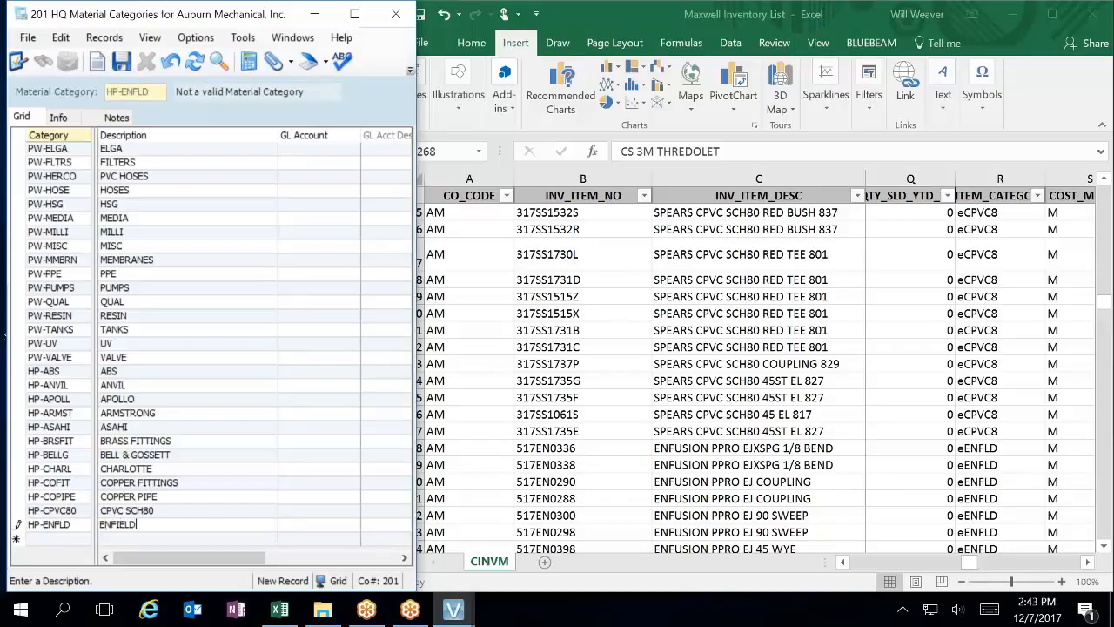
click(205, 383)
Step: Look past the eENFLD items in the inventory list and add material category HP-ERICO with the description ERICO
click(956, 458)
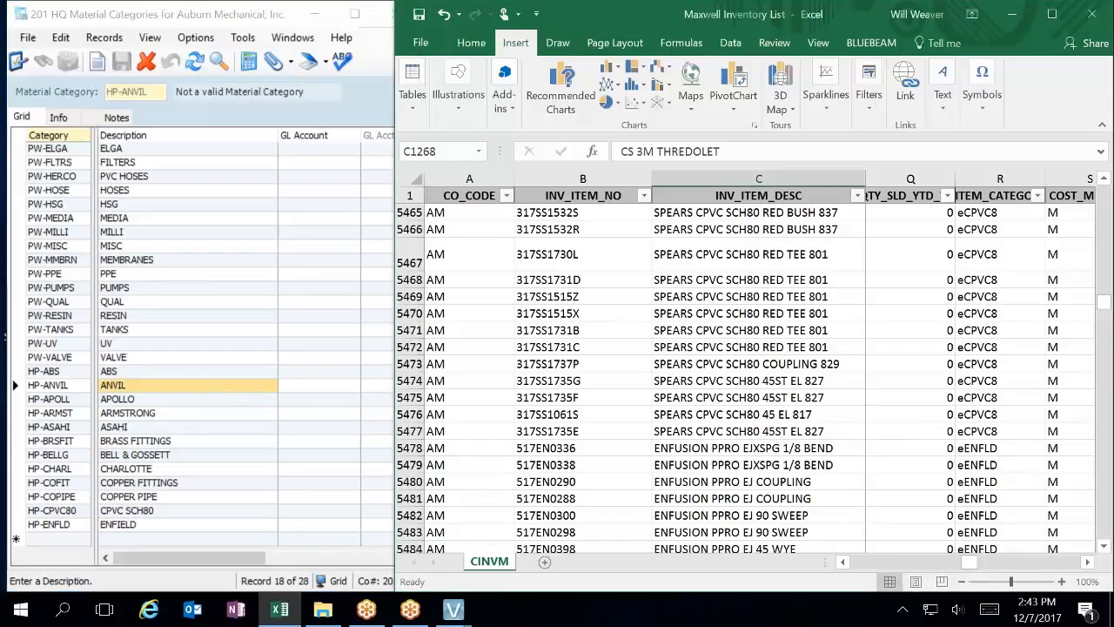
scroll(830, 471, down, 20)
scroll(830, 471, up, 16)
scroll(829, 471, down, 3)
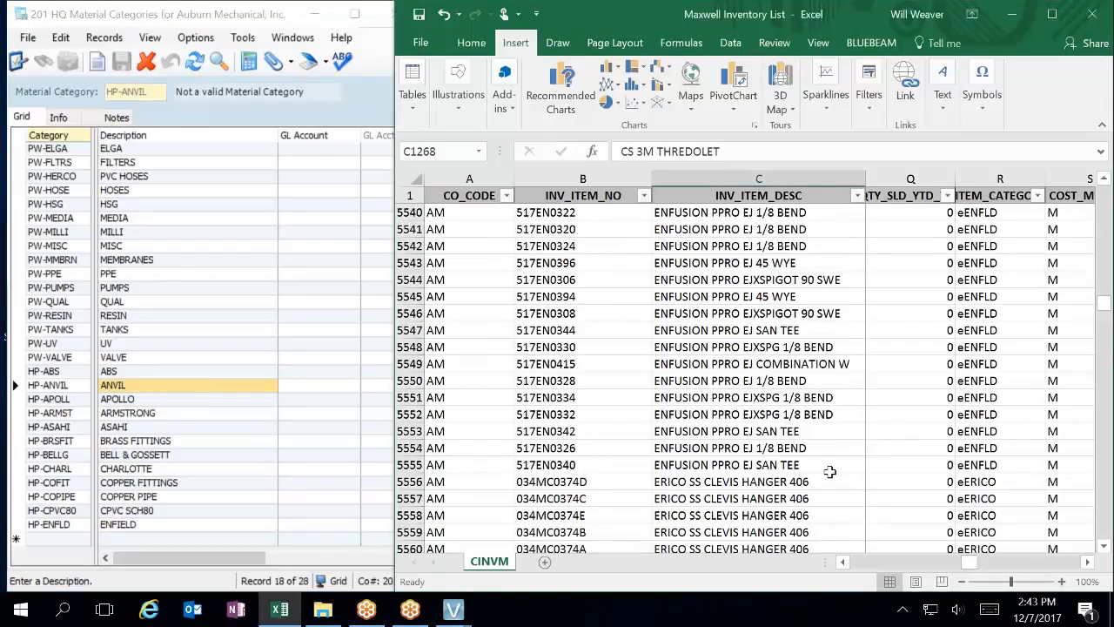
click(56, 543)
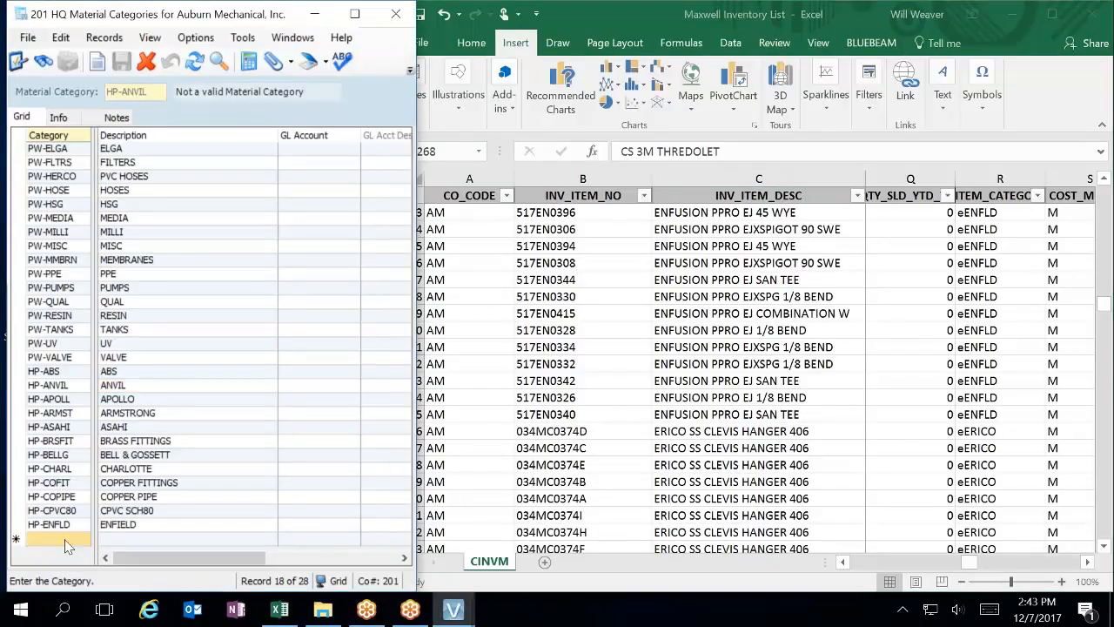
text(HP-ERICO)
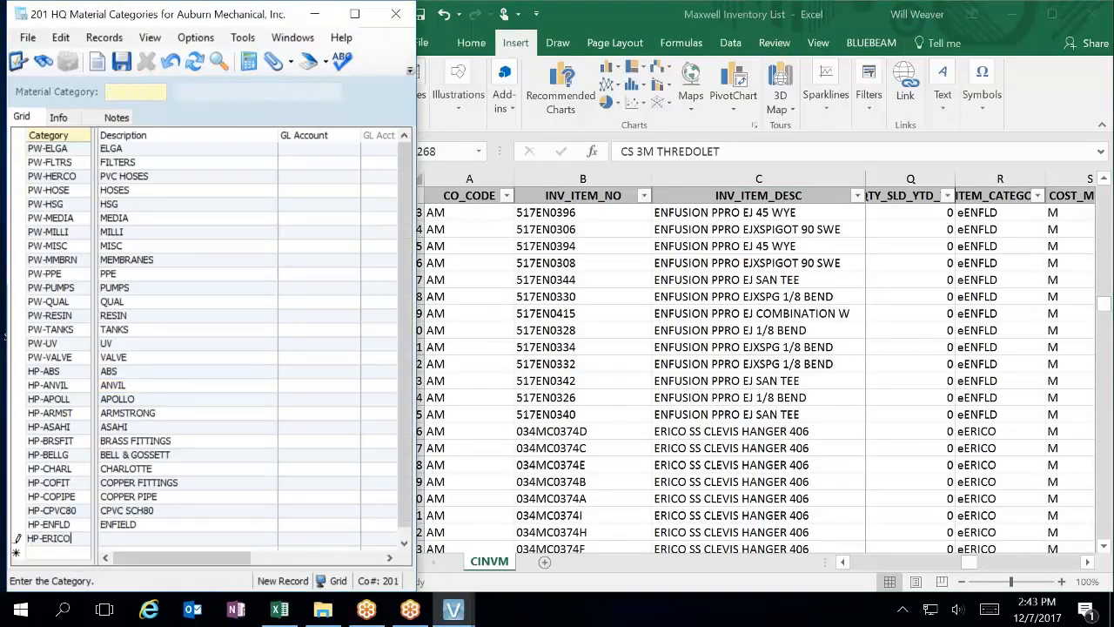
key(Tab)
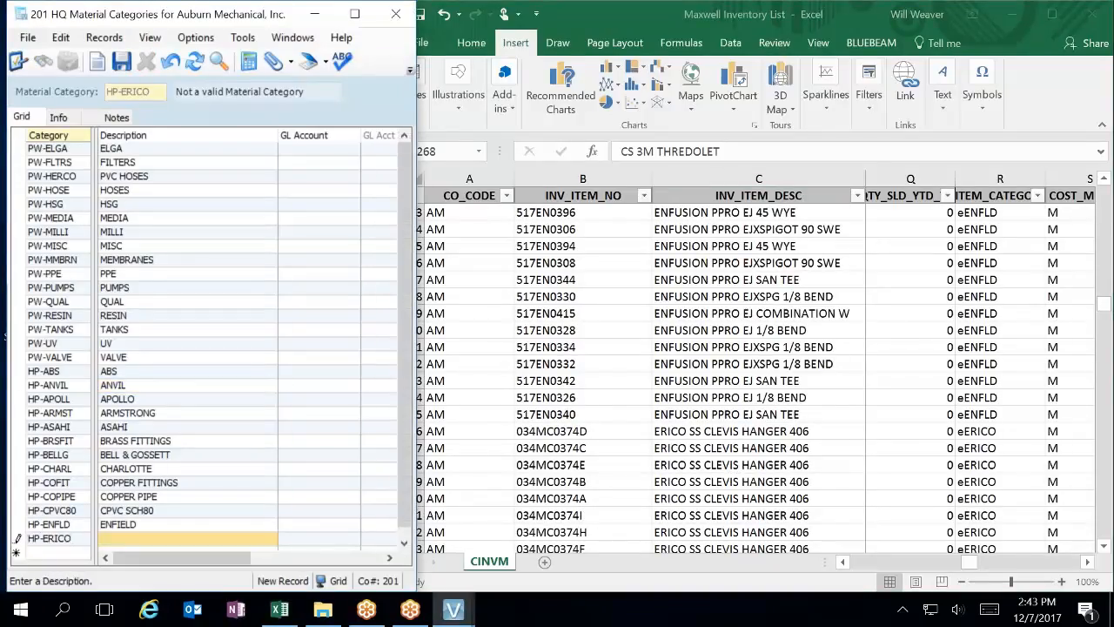
text(ERICO)
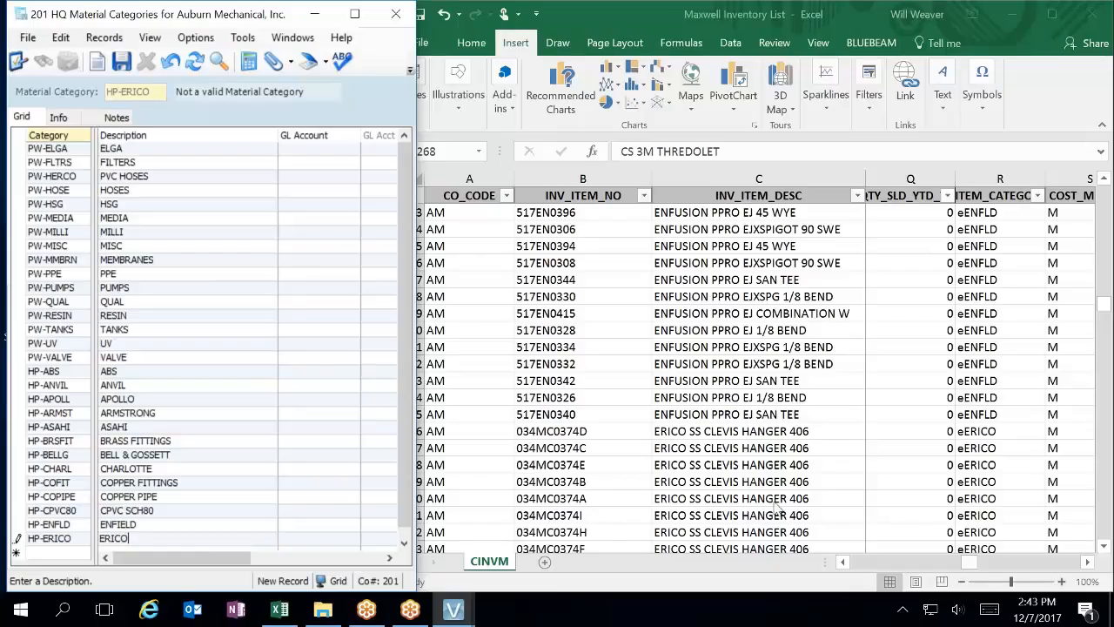
Step: Find the category after the eERICO items in the inventory list and add material category HP-GRUVL with the description GROOVE LOCK
click(896, 452)
scroll(893, 450, down, 12)
scroll(867, 426, down, 20)
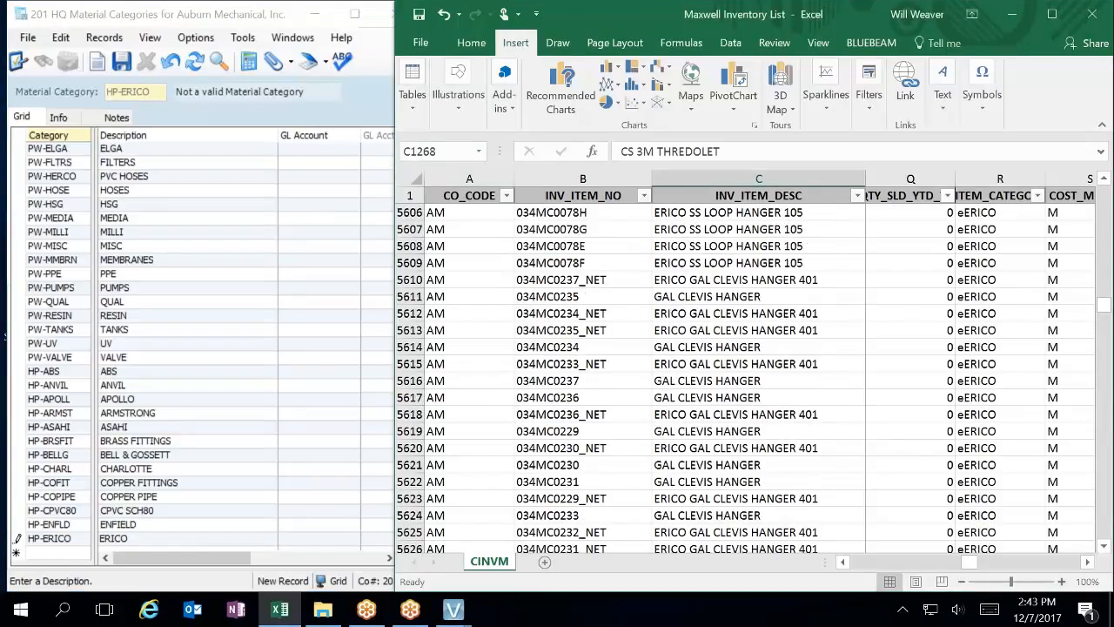
scroll(1104, 525, down, 7)
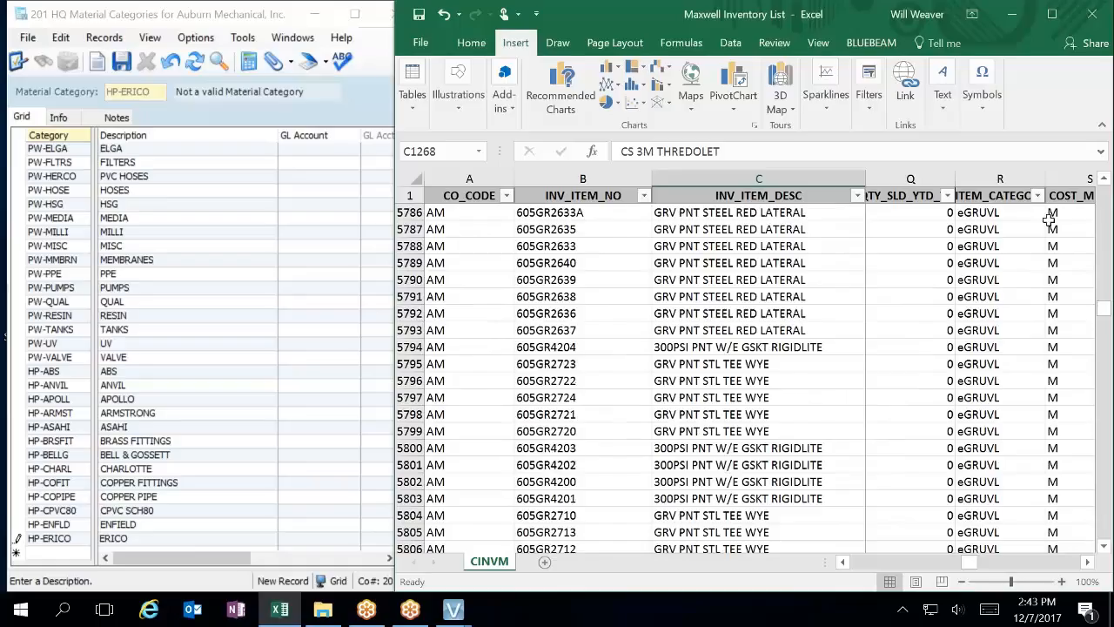
scroll(1094, 218, up, 8)
scroll(1104, 222, up, 19)
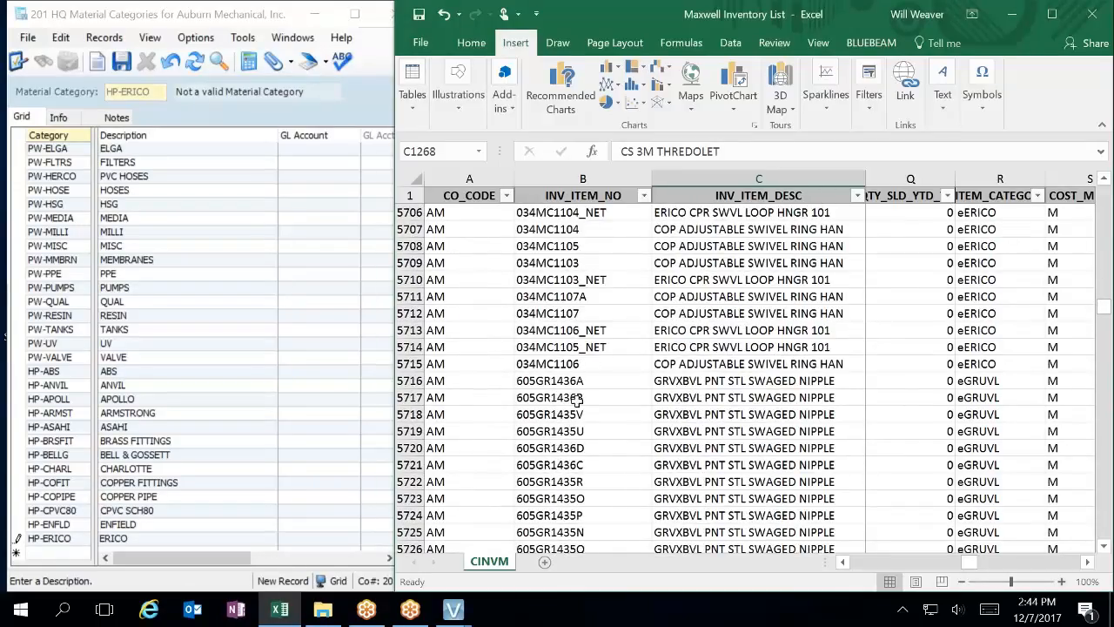
click(46, 555)
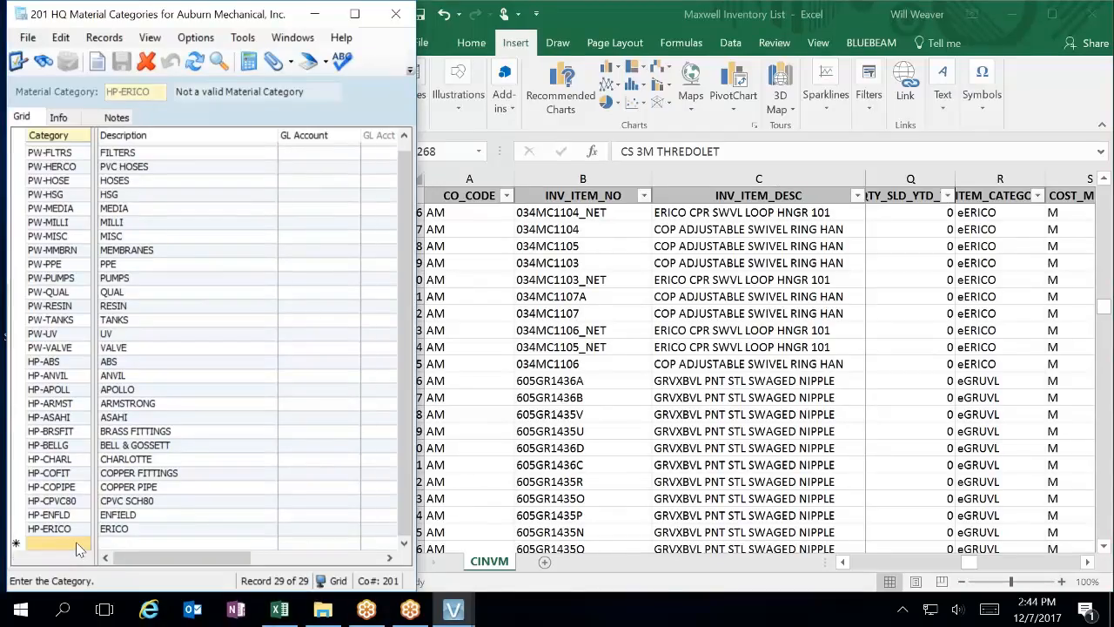
text(HP-GRUVL)
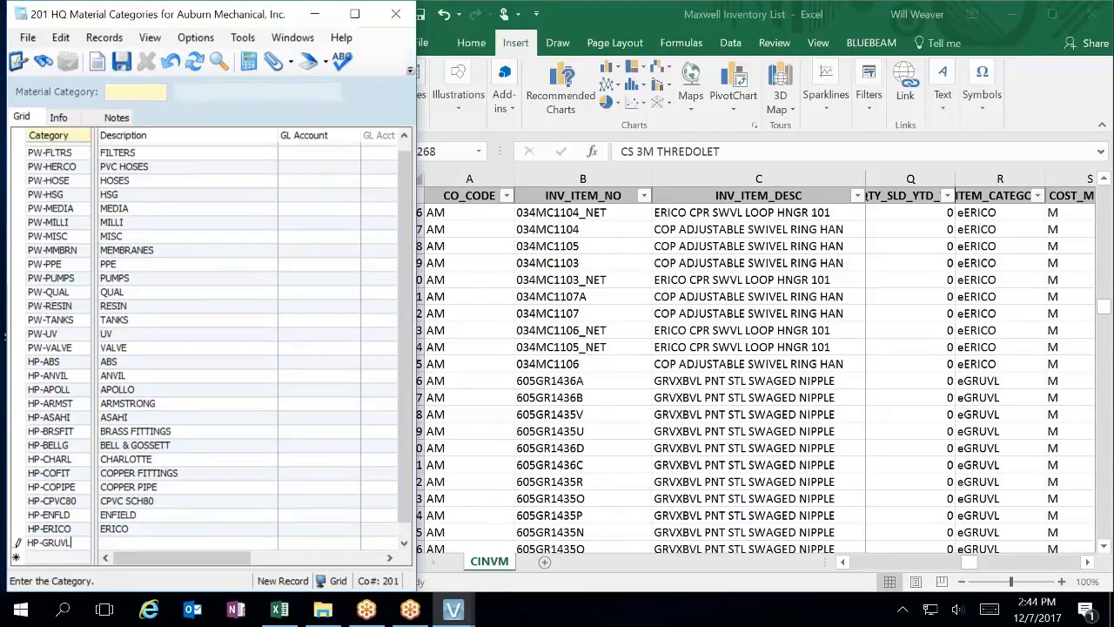
key(Tab)
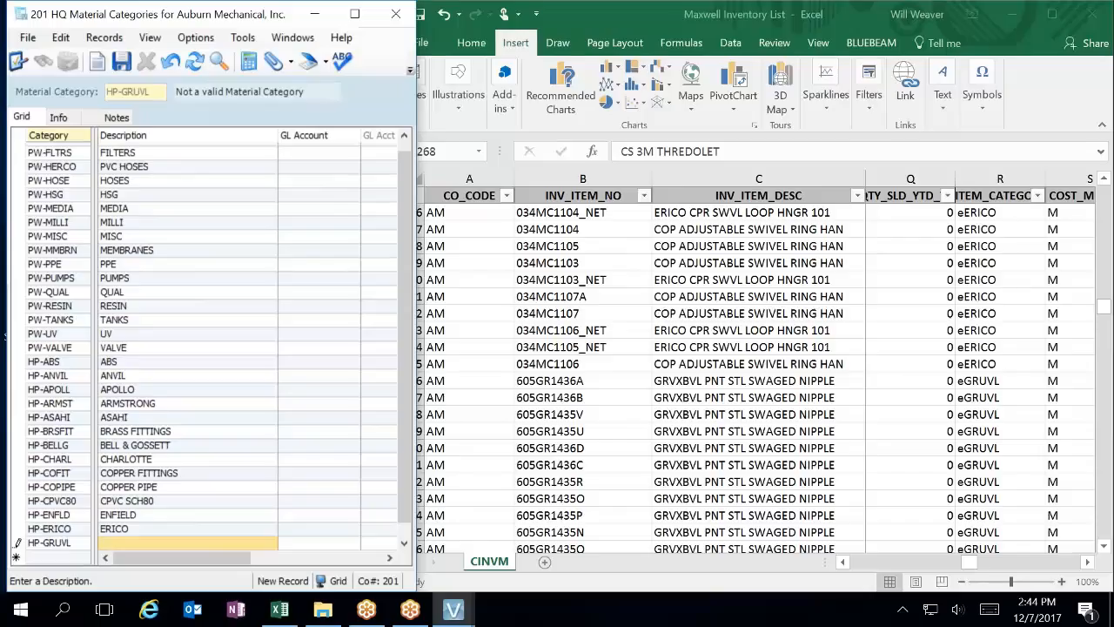
text(GROO)
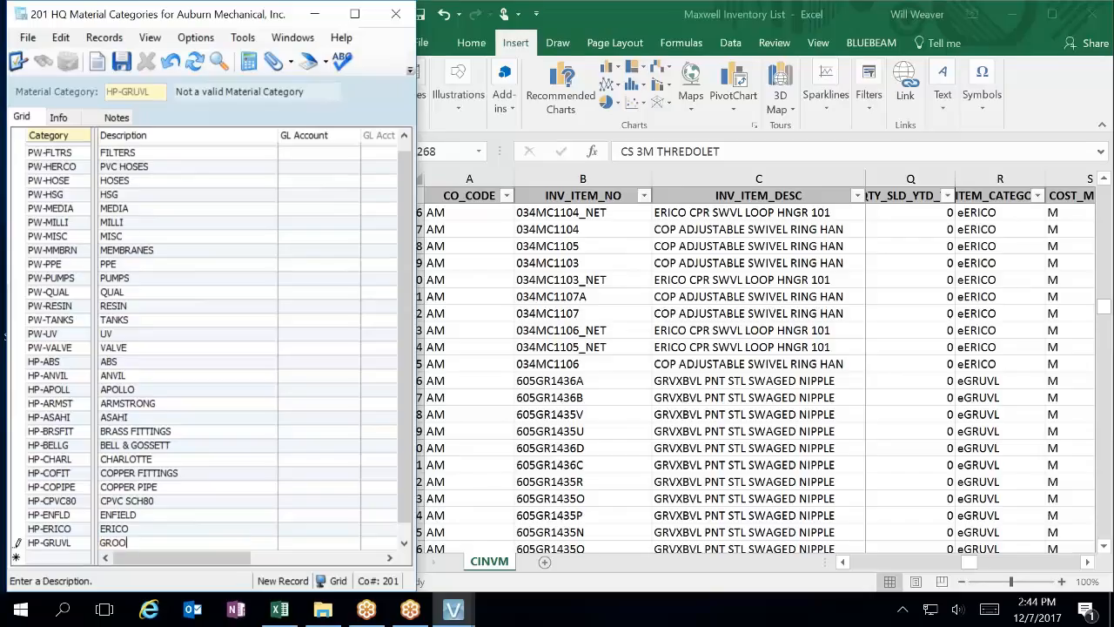
text(VE LOCK)
click(222, 459)
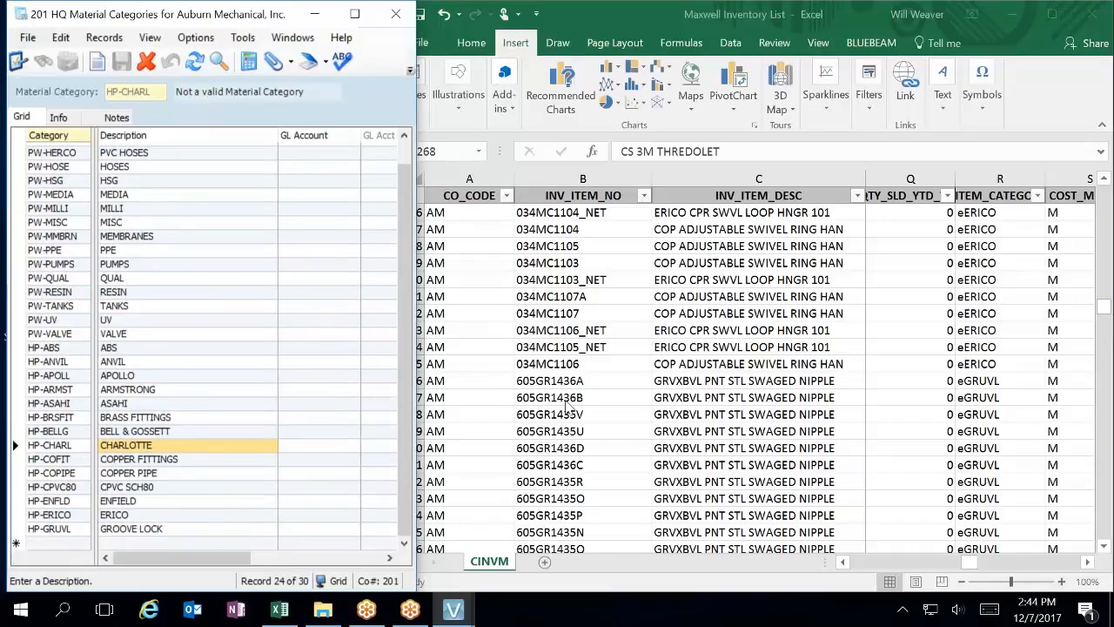
Step: Look past the eGRUVL items in the inventory list and add material category HP-GSKT with the description GASKET
click(838, 498)
scroll(838, 498, down, 20)
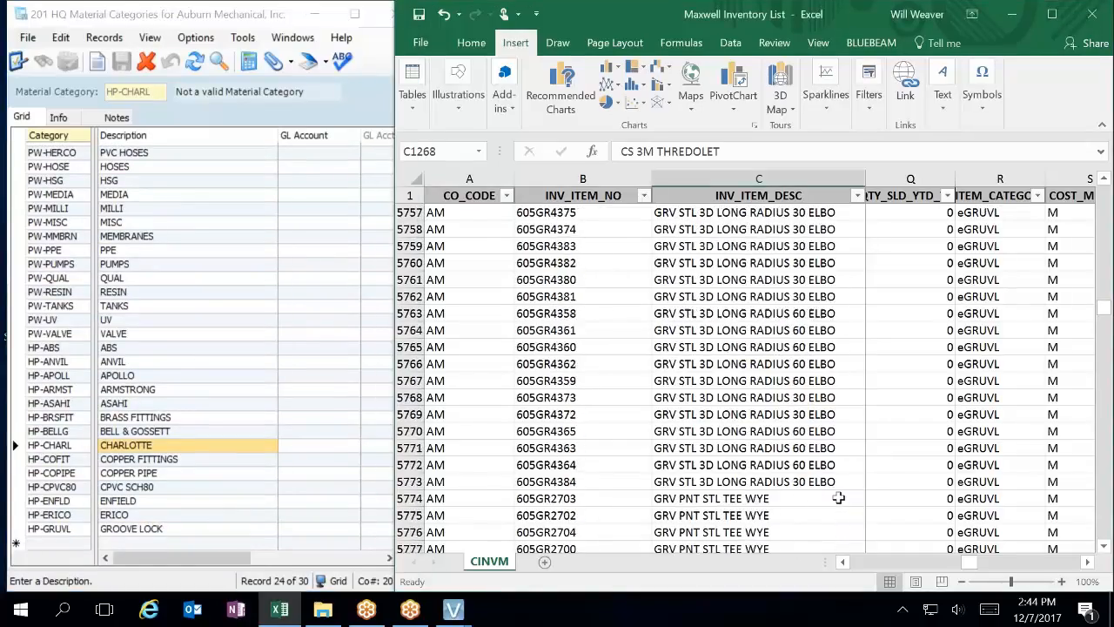
scroll(838, 497, down, 20)
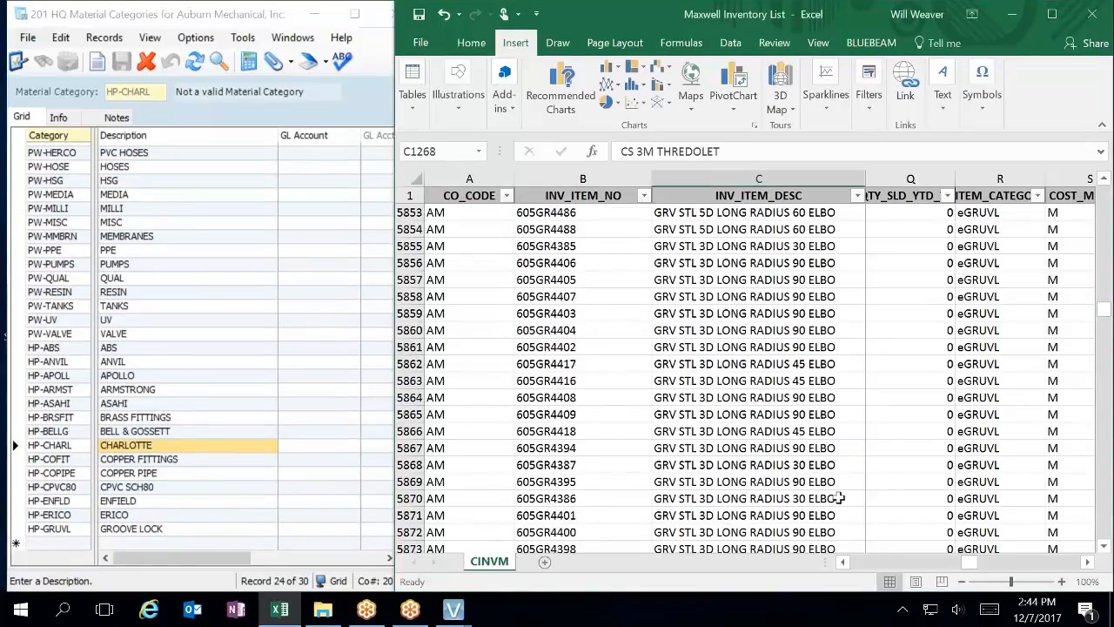
scroll(1110, 493, down, 20)
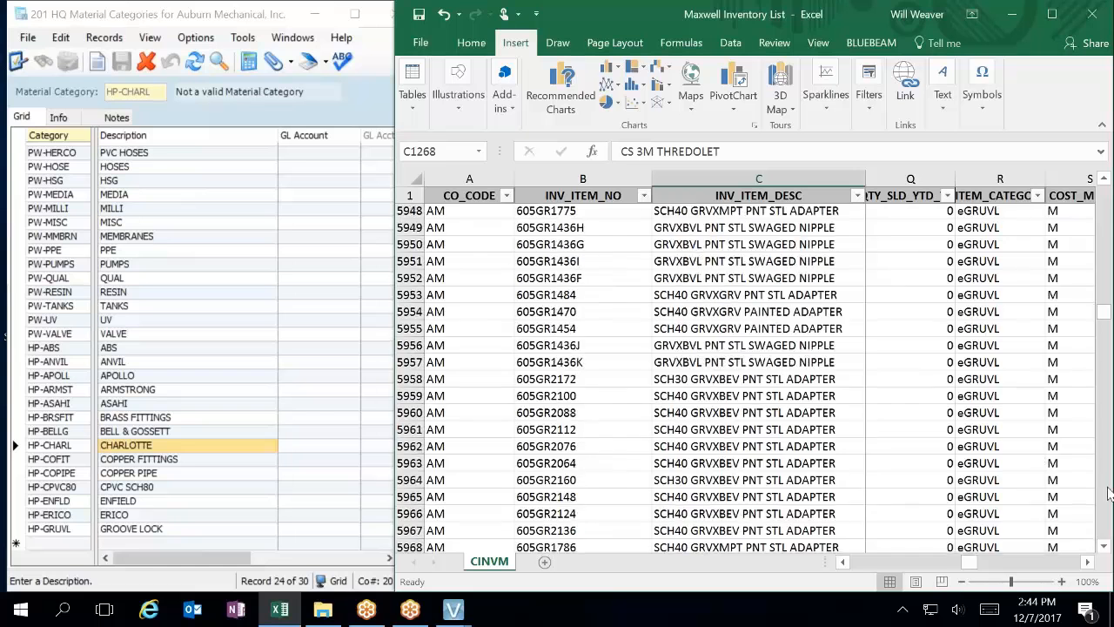
scroll(1109, 493, down, 8)
scroll(1110, 493, down, 20)
scroll(1110, 494, down, 20)
scroll(1110, 493, down, 20)
scroll(1109, 494, down, 20)
scroll(1109, 248, up, 4)
scroll(1109, 248, up, 20)
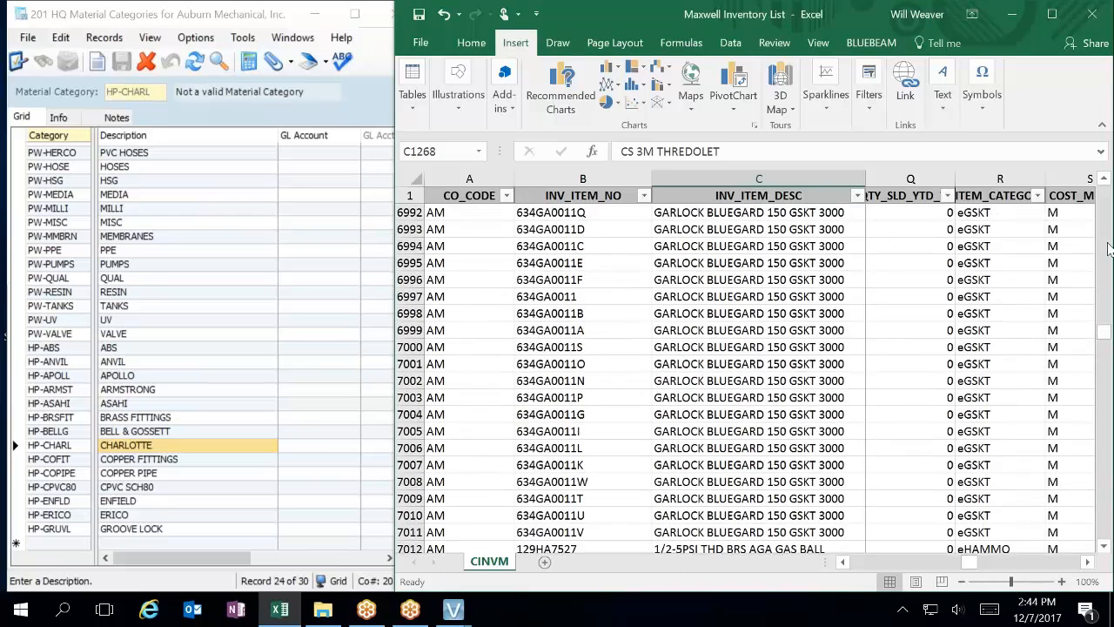
scroll(1108, 248, up, 7)
click(1103, 546)
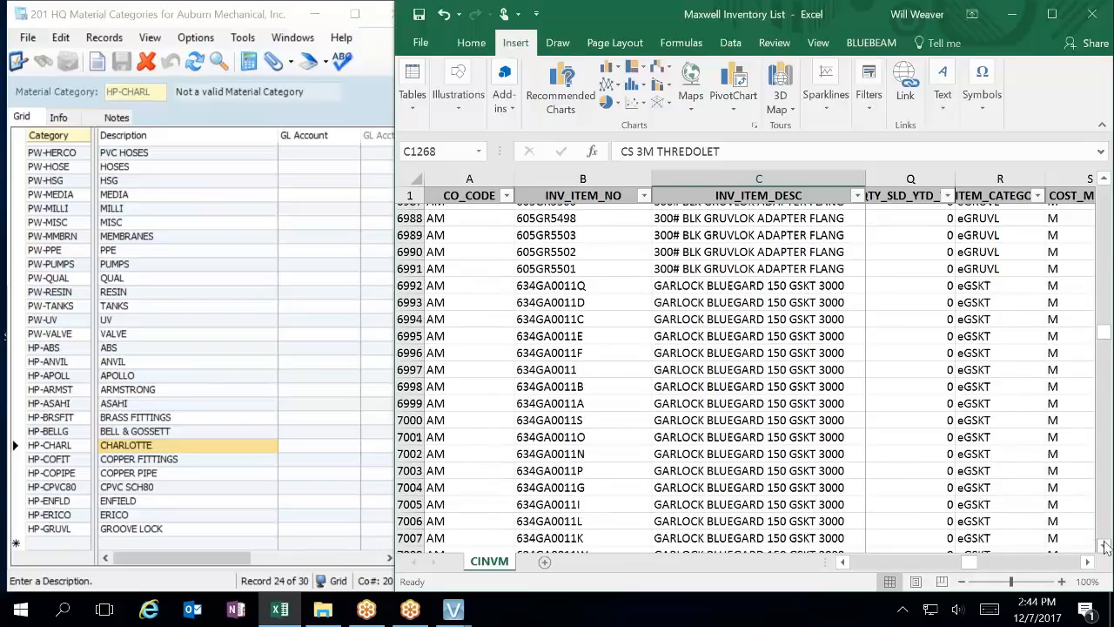
click(54, 543)
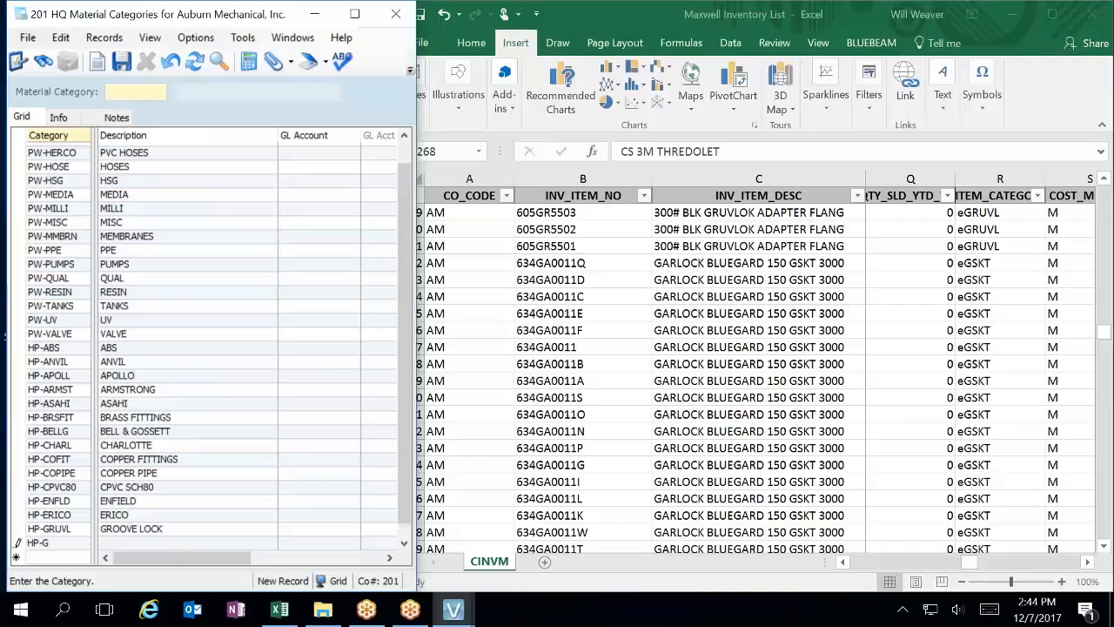
key(Tab)
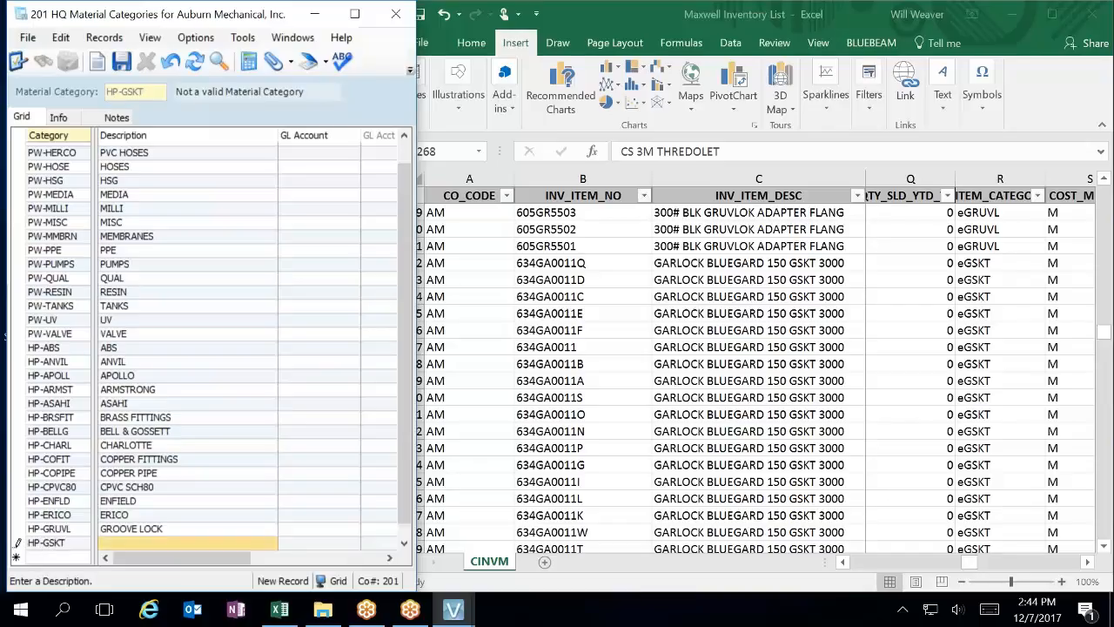
text(GASKET)
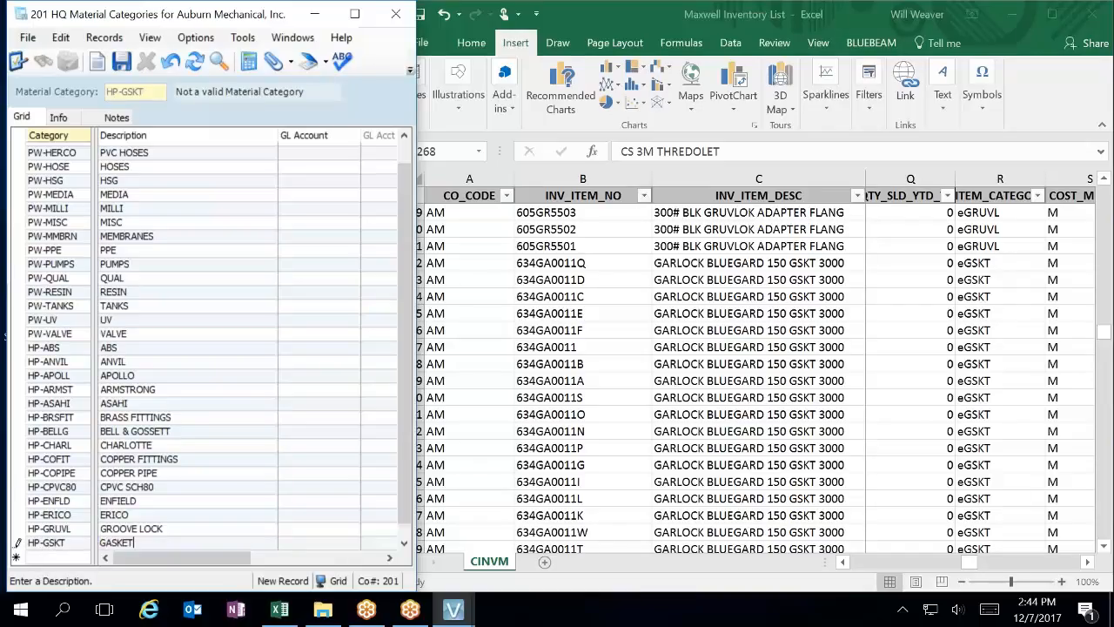
click(245, 487)
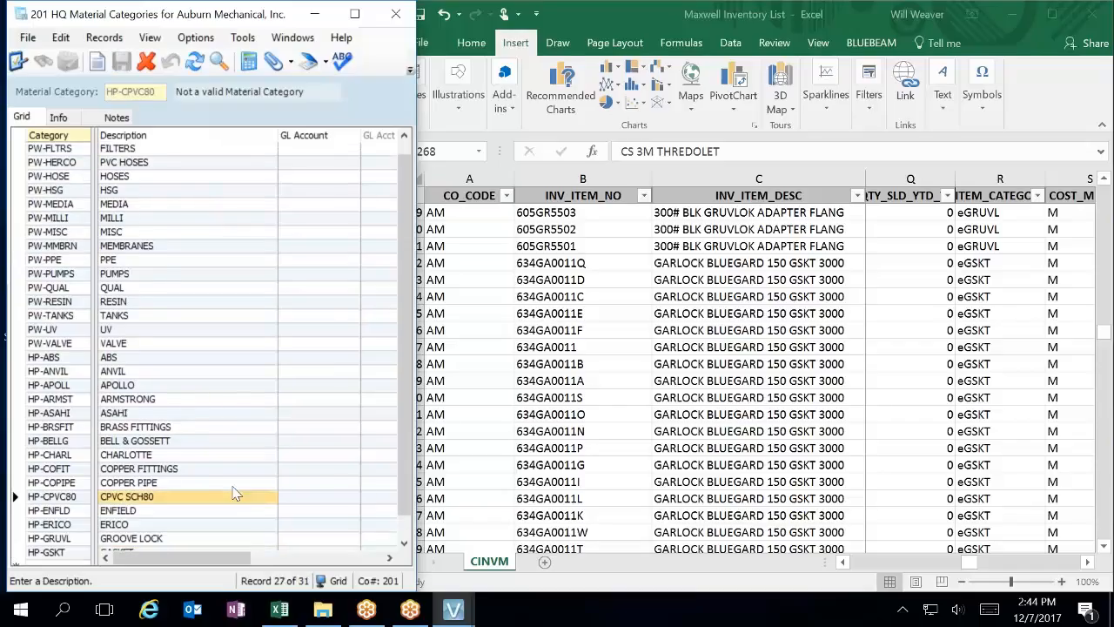
Step: Check which category follows eGSKT in the inventory list and add material category HP-HAMMO with the description HAMMOND
click(999, 531)
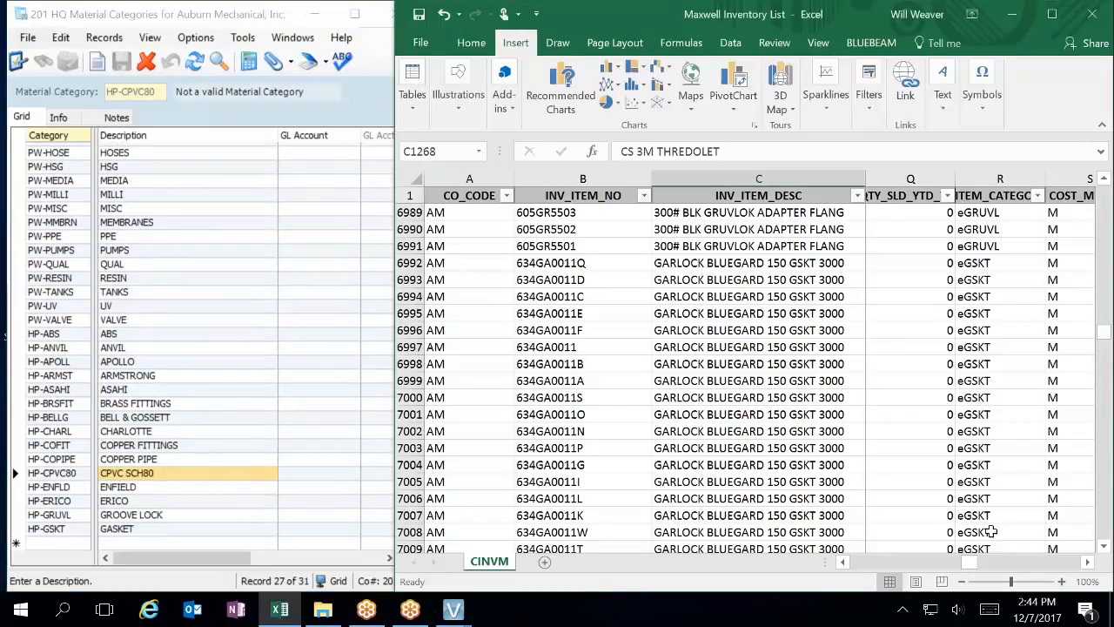
scroll(990, 530, down, 5)
click(71, 545)
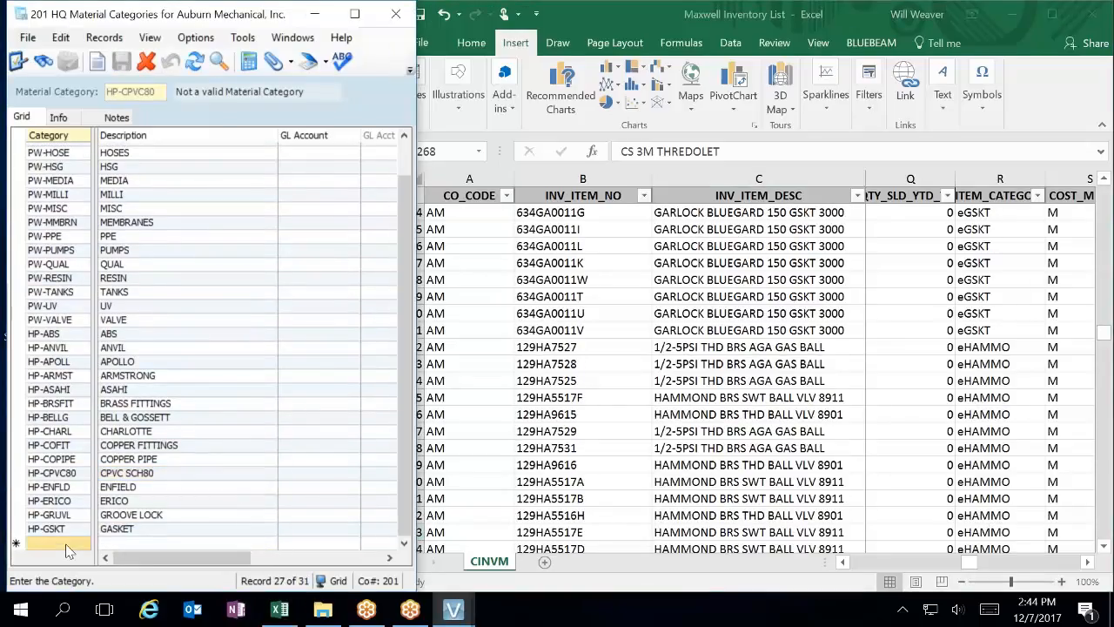
text(HP-HAMMO)
key(Tab)
text(HAMMO)
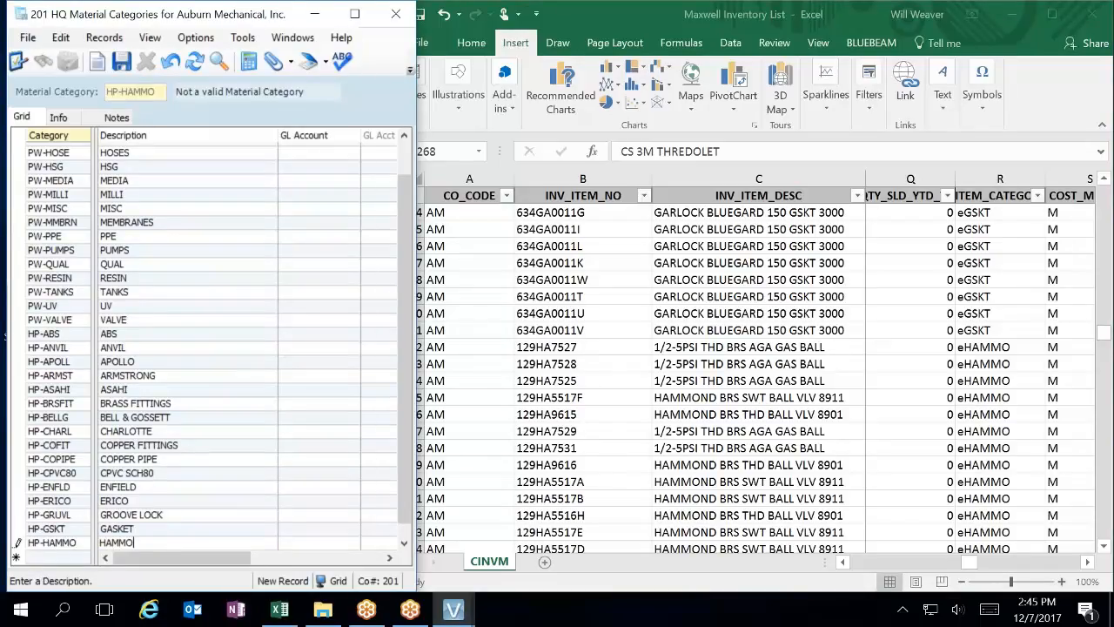
click(187, 488)
Step: Look past the eHAMMO items in the inventory list and add material category HP-IPEX with the description IPEX
click(796, 391)
scroll(809, 409, down, 8)
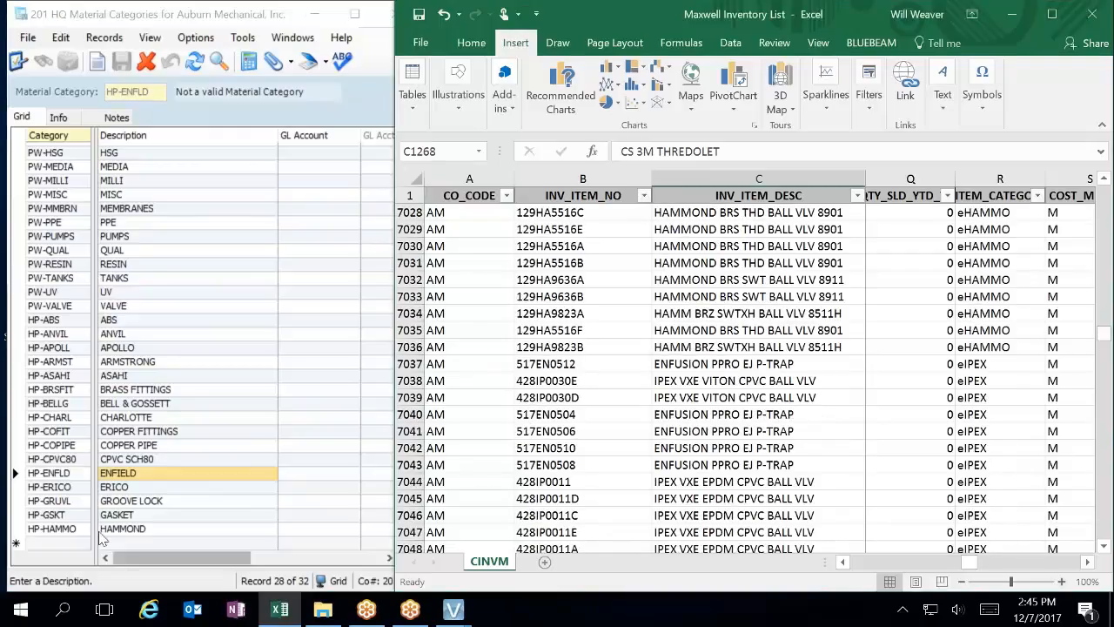
click(61, 545)
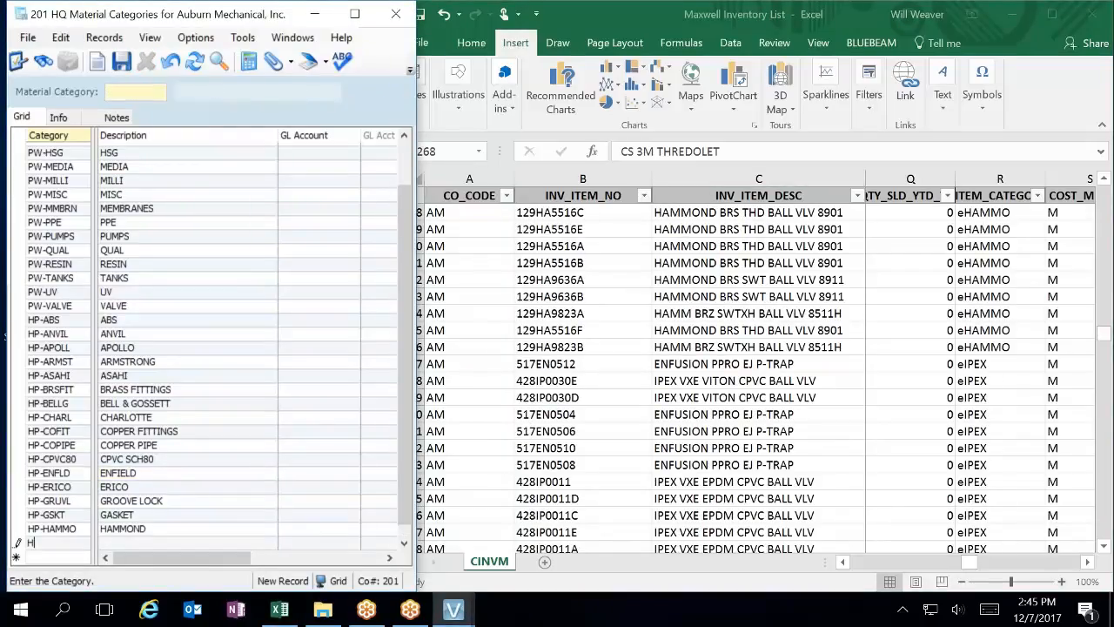
text(HP-IPEX)
key(Tab)
text(IPEX)
click(144, 489)
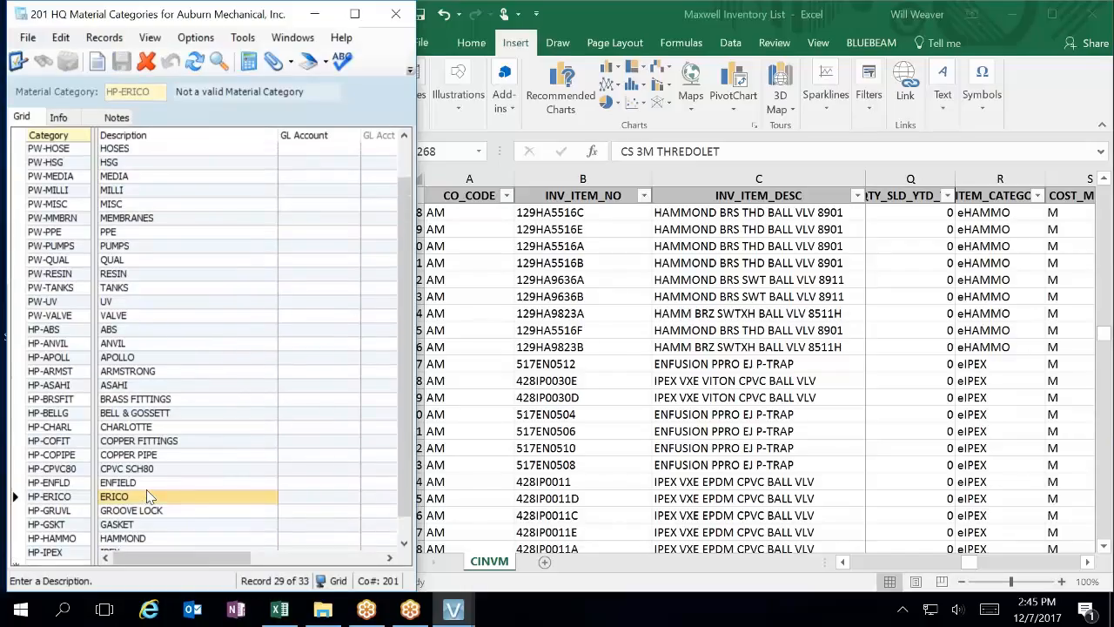
Step: Find the category after the eIPEX items in the inventory list and add material category HP-MASON with the description MASON INDUSTRIES
click(737, 411)
scroll(741, 418, down, 6)
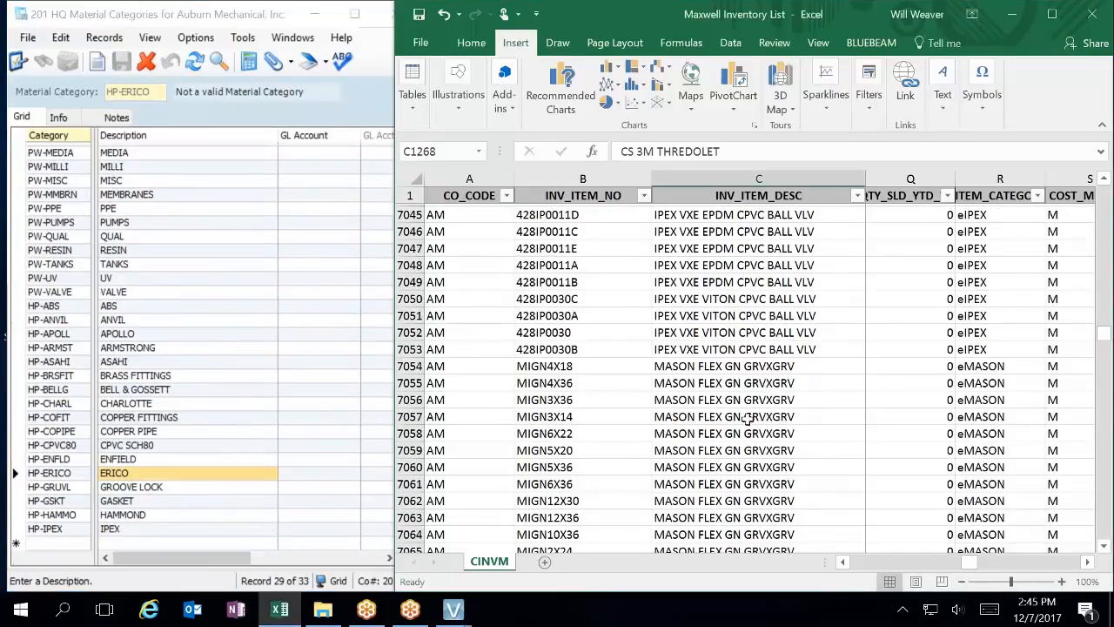
click(80, 544)
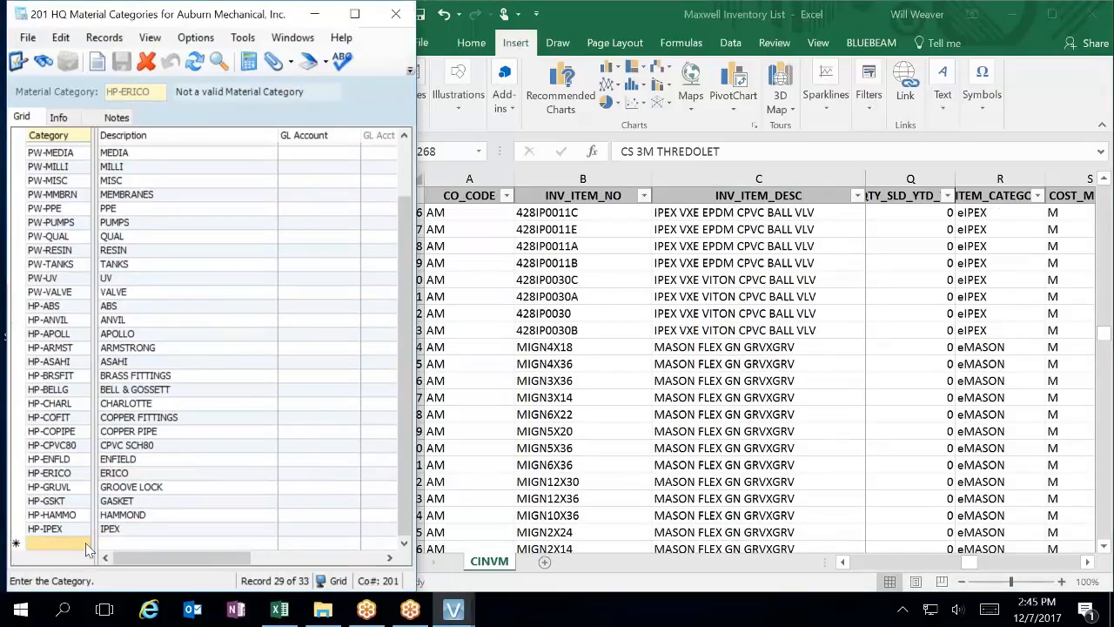
text(HP-MASON)
key(Tab)
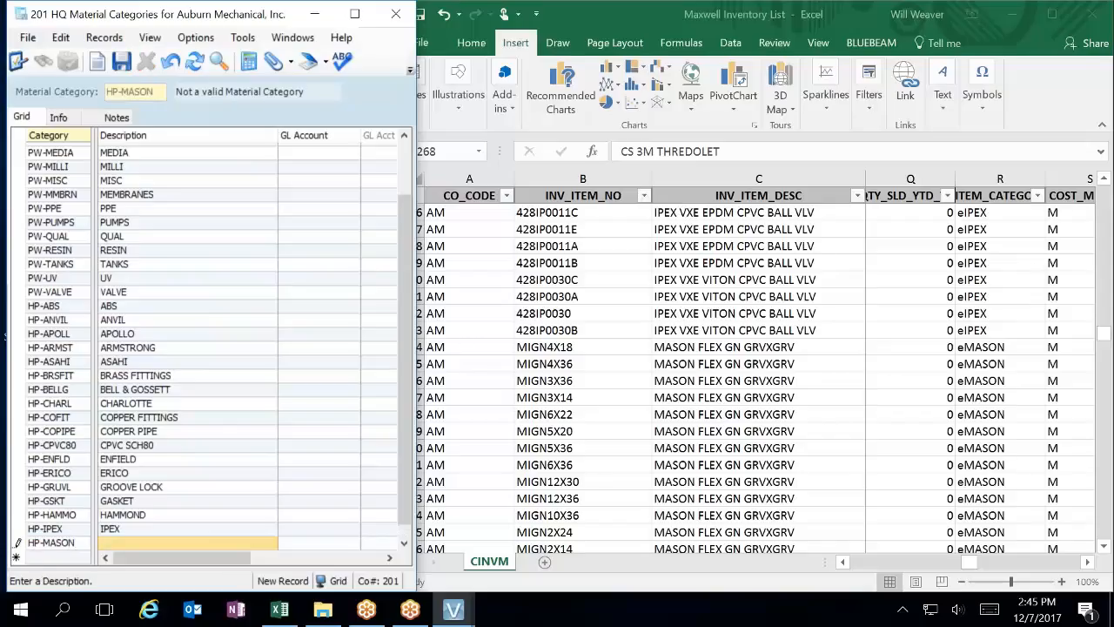
text(MASON INDUSTRIES)
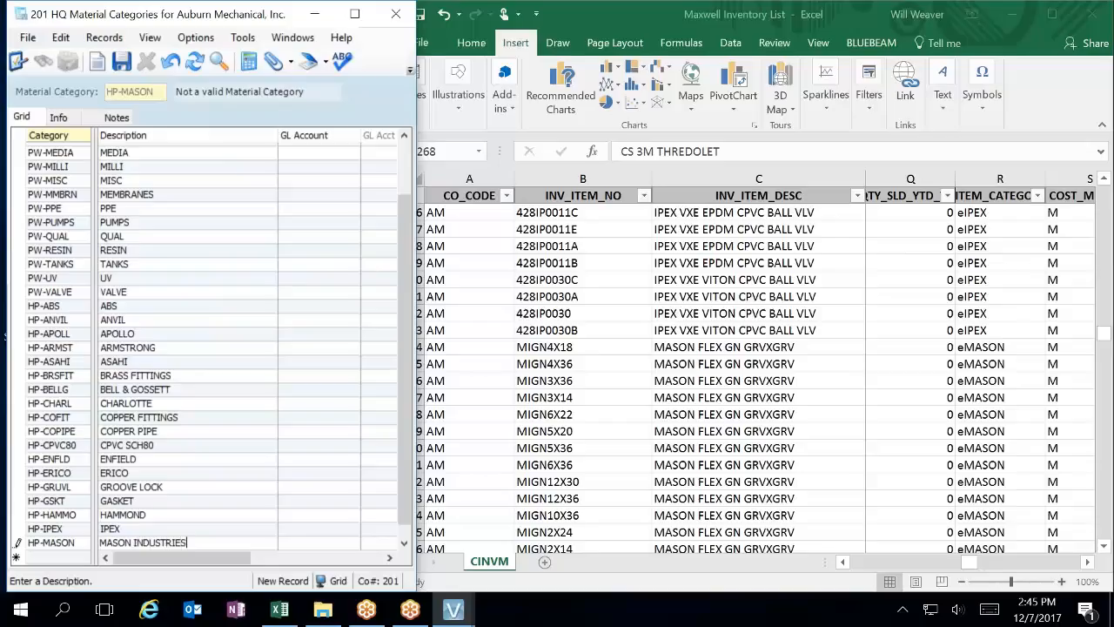
key(Tab)
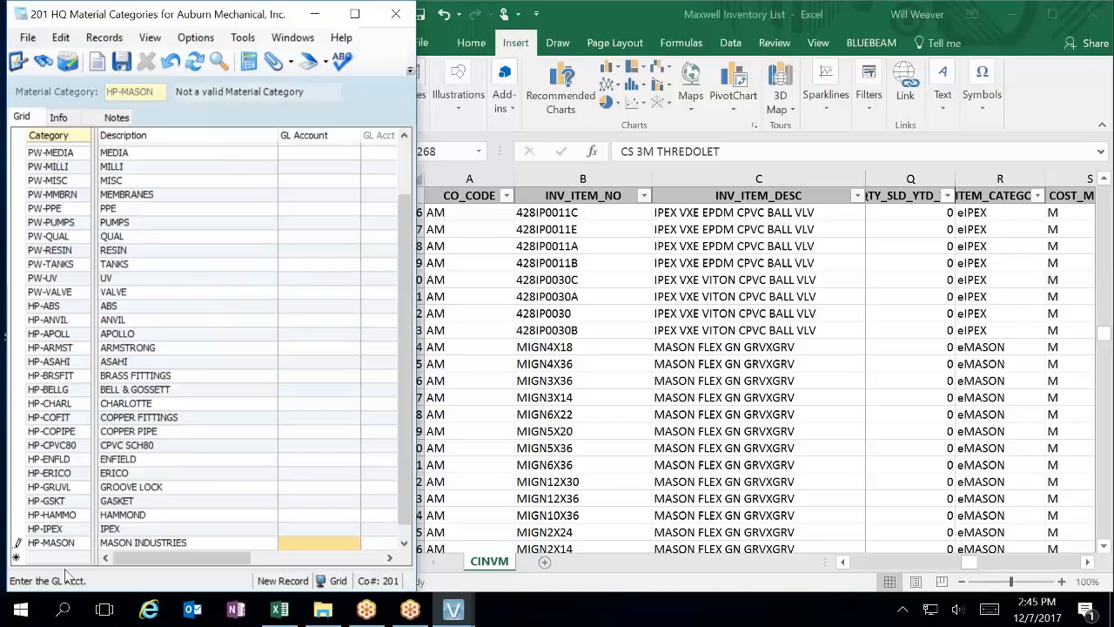
click(140, 462)
Step: Look past the eMASON items in the inventory list and add material category HP-MILWA with the description MILWAKEE
click(519, 481)
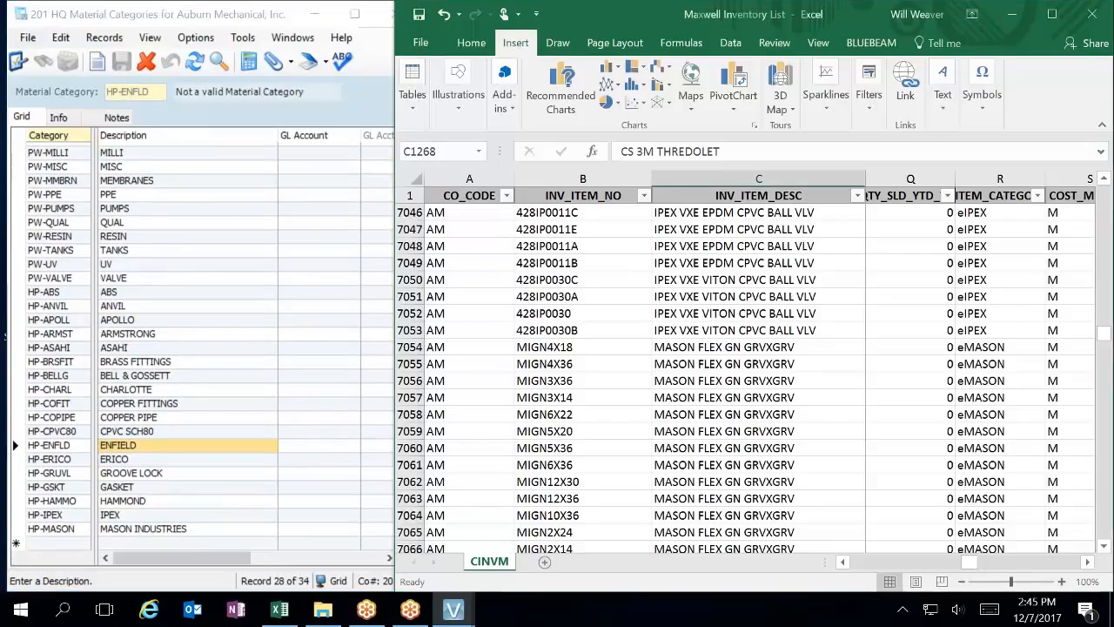
scroll(923, 488, down, 20)
scroll(930, 489, up, 7)
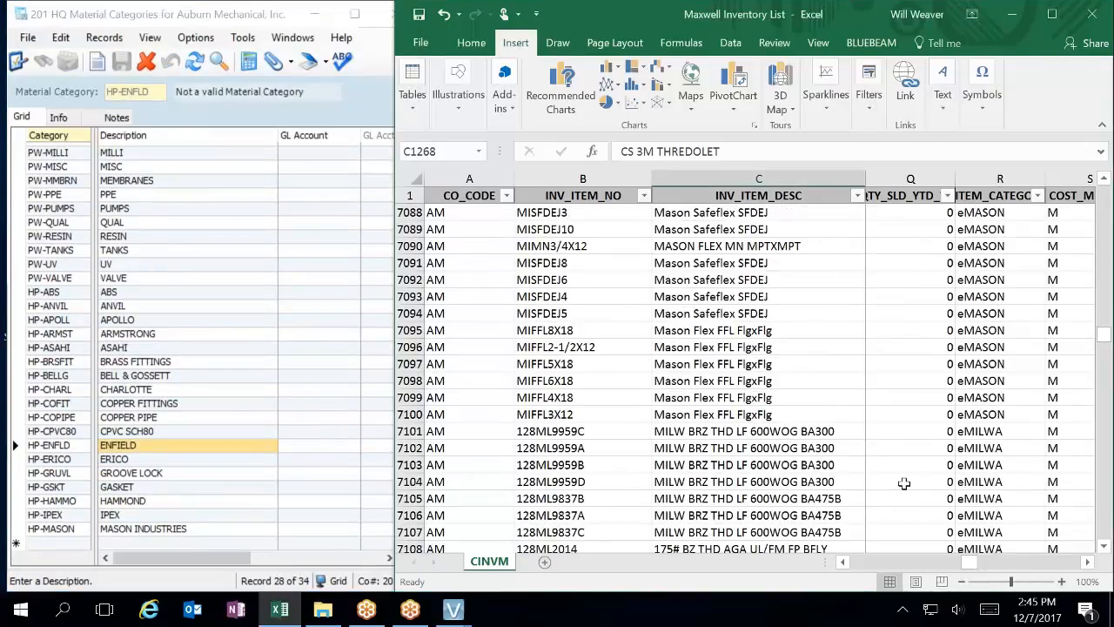
click(60, 547)
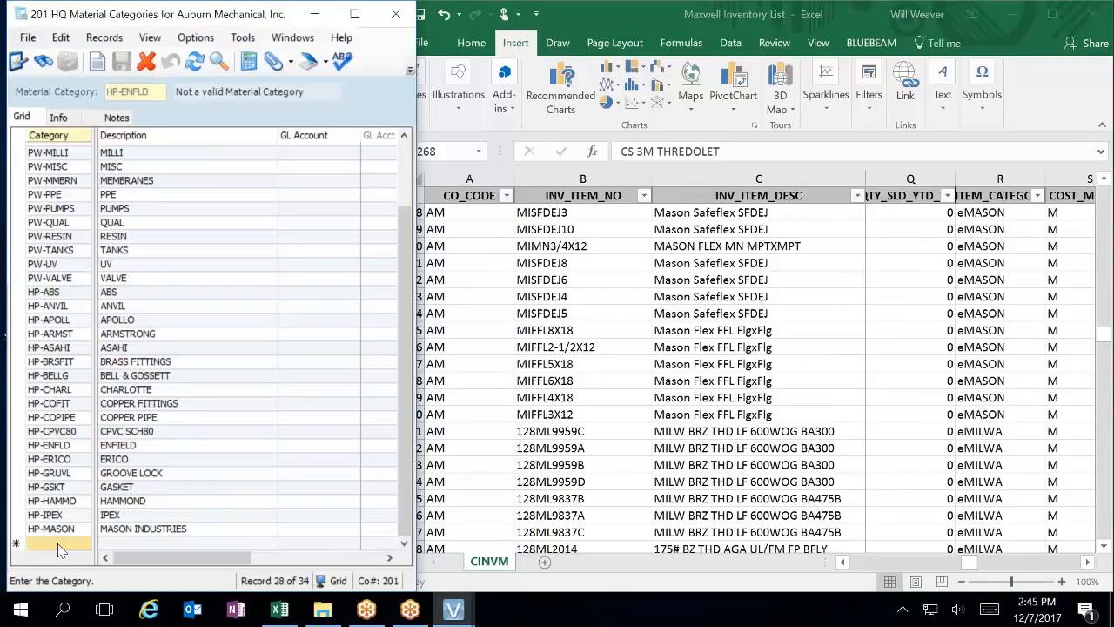
text(HP-MILWA)
key(Tab)
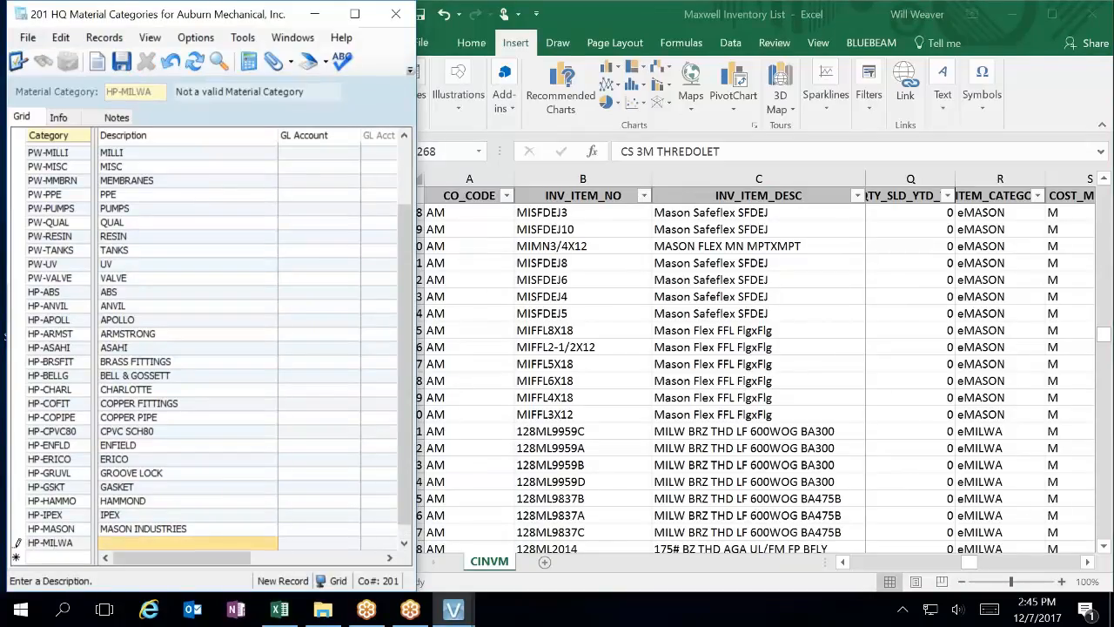
text(MILWAKEE)
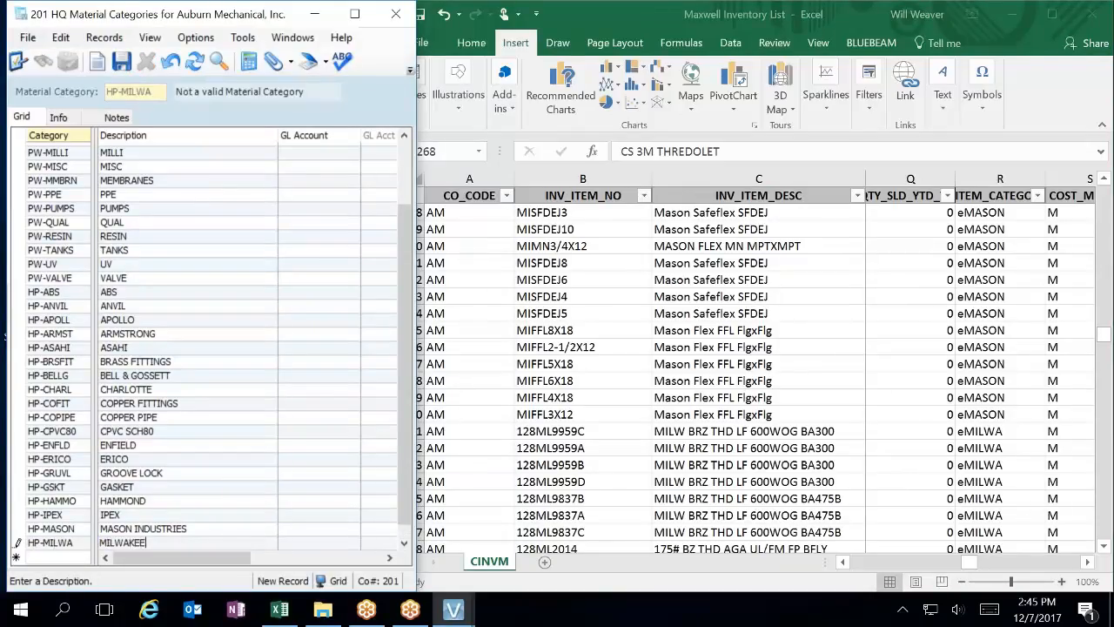
click(193, 477)
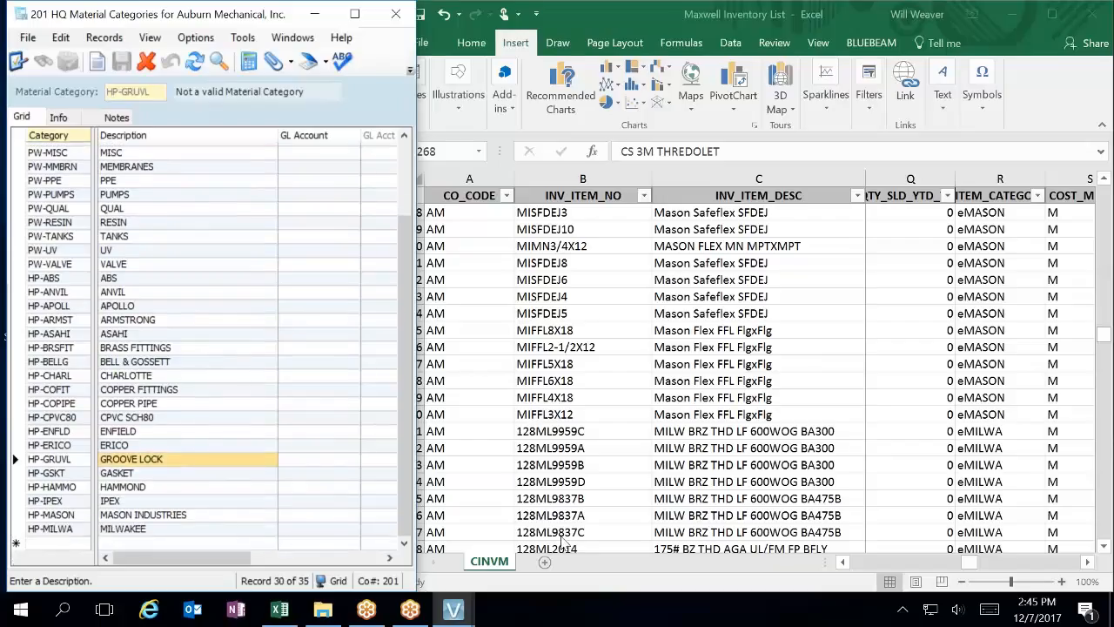
Step: Check which category follows eMILWA in the inventory list and add material category HP-NIBCO with the description NIBCO
click(818, 522)
scroll(818, 518, down, 6)
scroll(818, 515, down, 3)
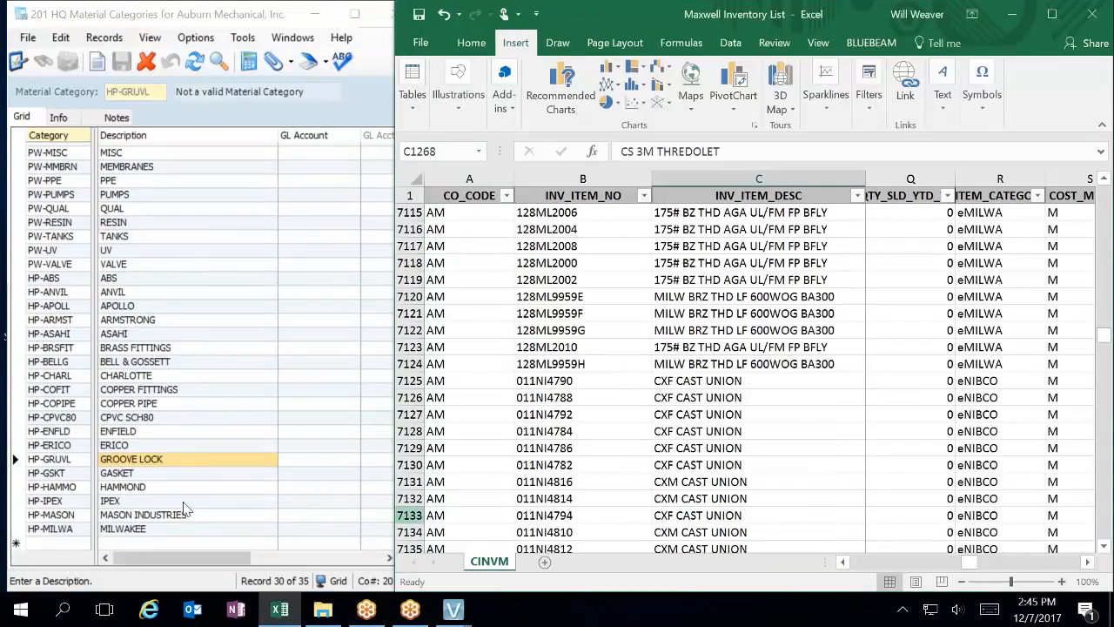
click(70, 547)
text(H)
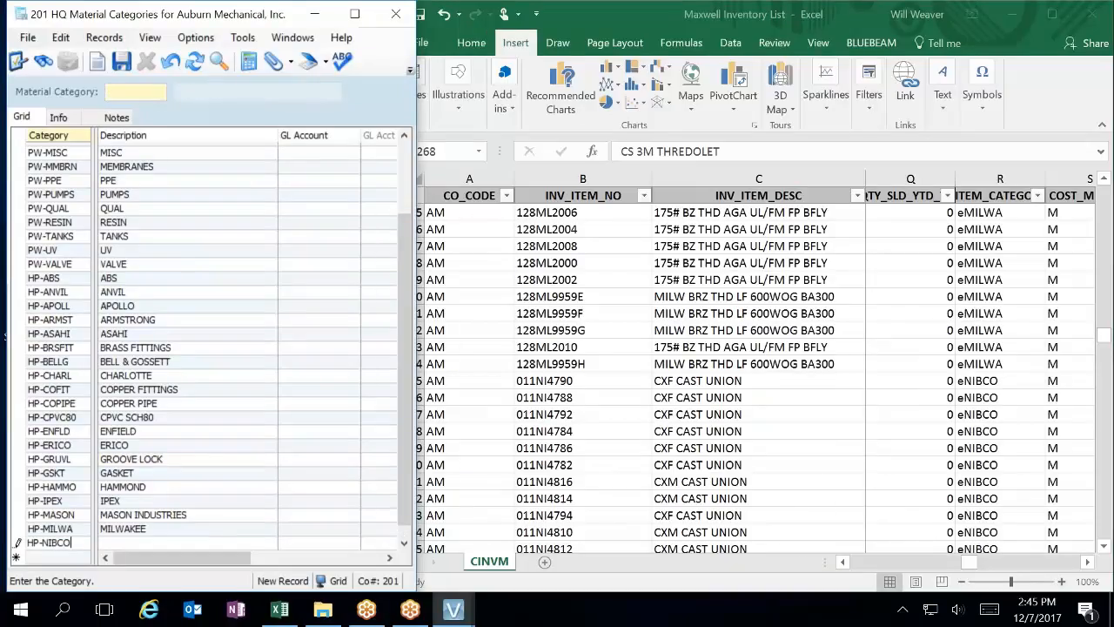
text(P-NIBCO)
key(Tab)
text(NIB)
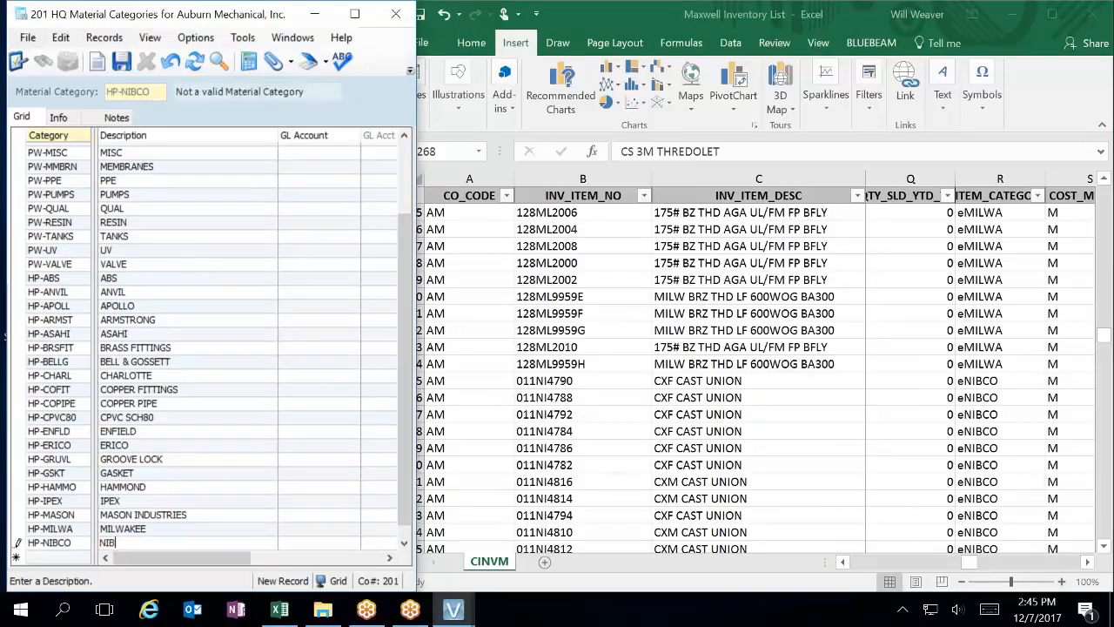
text(CO)
key(Tab)
Step: Find where the long run of eNIBCO items ends in the inventory list and add material category HP-NIPPLE with the description NIPPLE
key(alt+Tab)
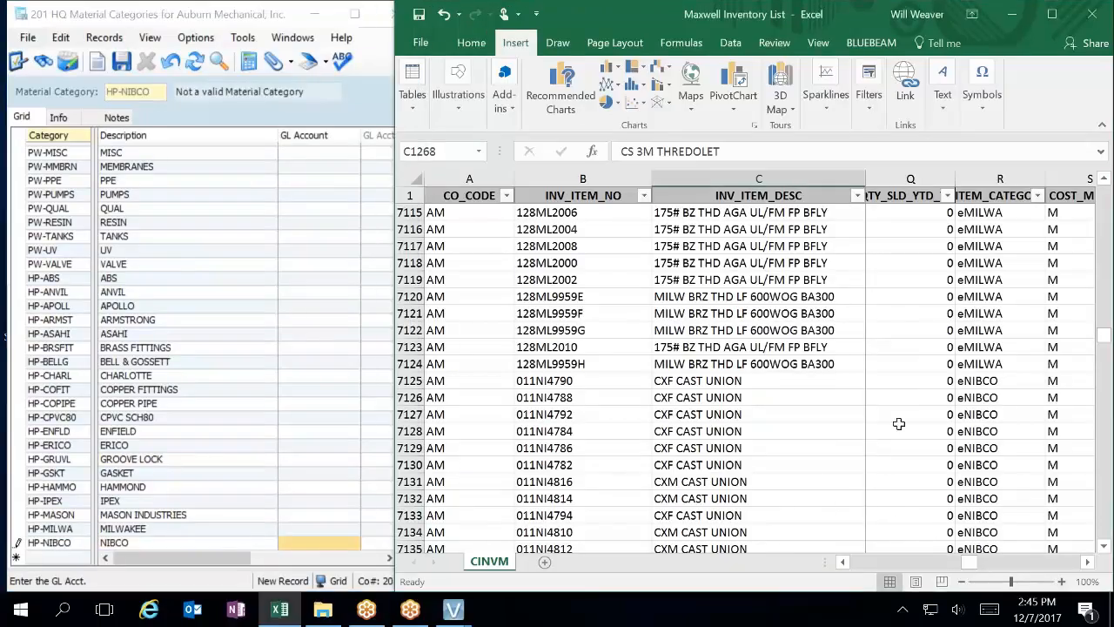
click(1105, 524)
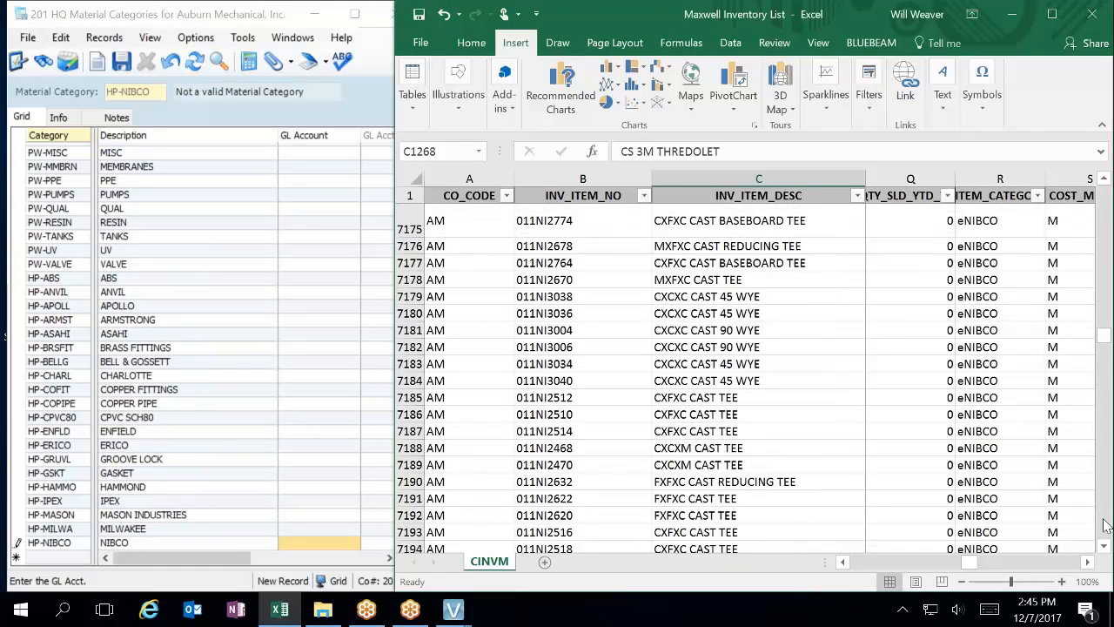
drag(1106, 524, 1105, 524)
drag(1103, 524, 1103, 525)
scroll(1094, 268, up, 20)
scroll(745, 380, up, 13)
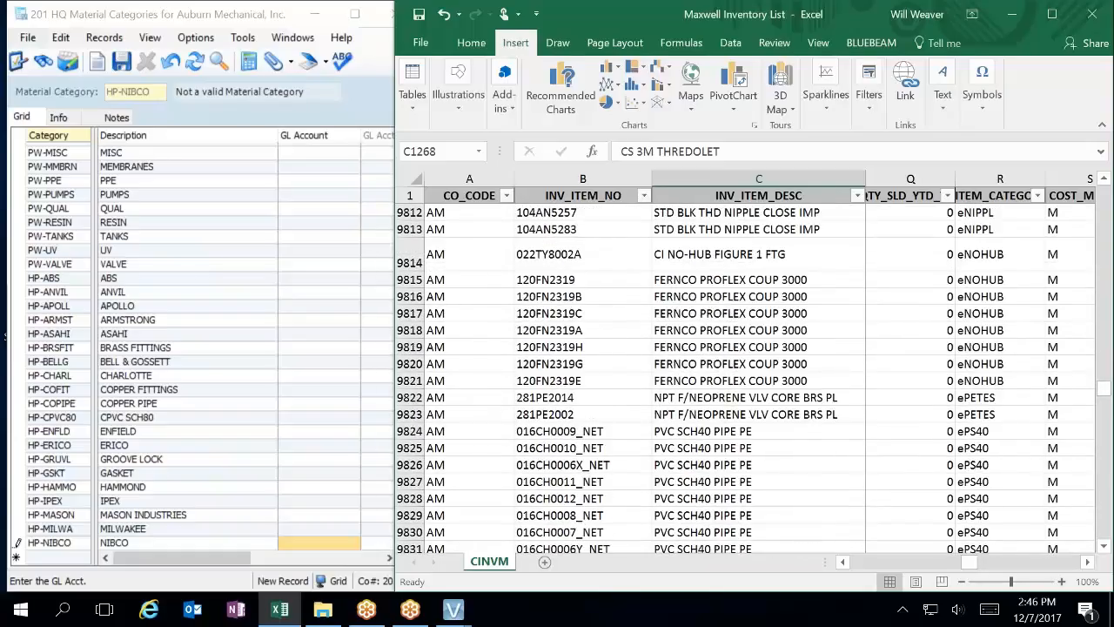
scroll(746, 381, up, 7)
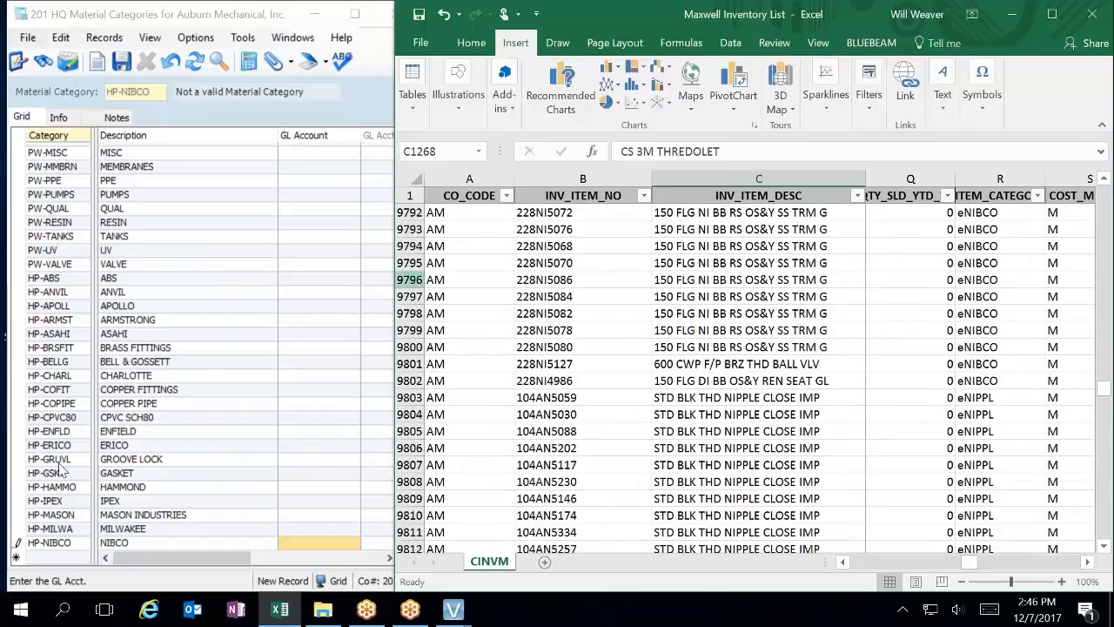
click(159, 503)
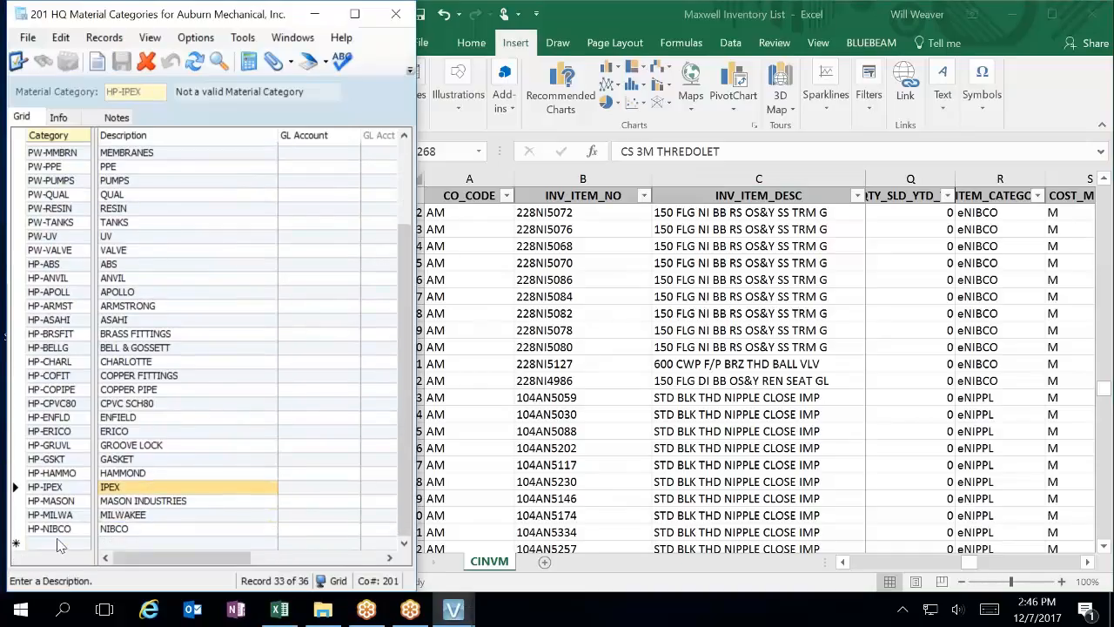
click(66, 546)
text(HP-)
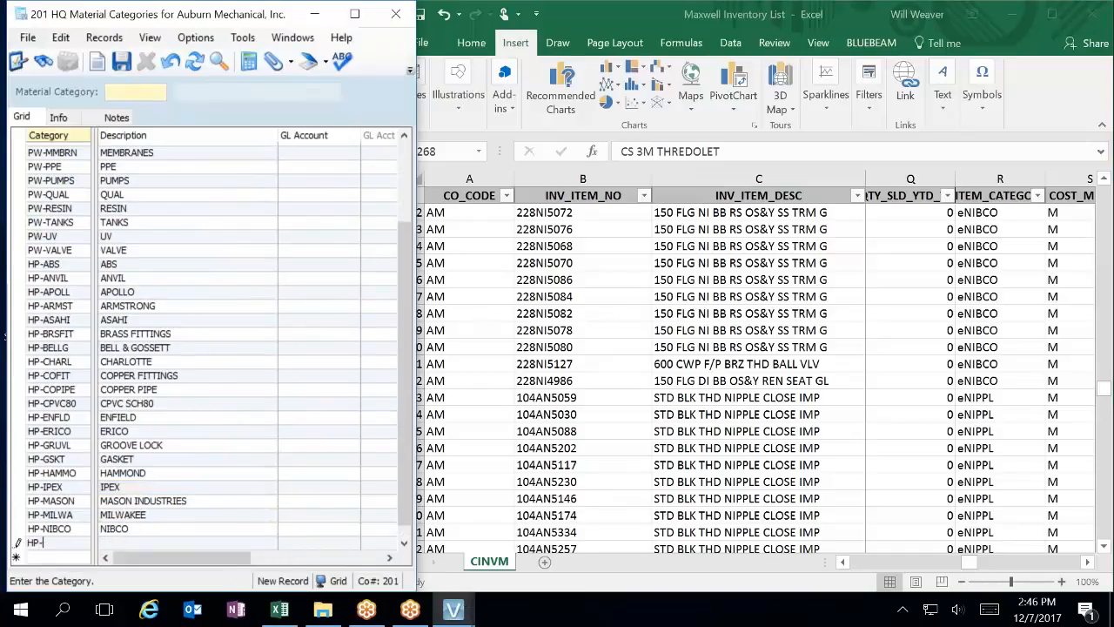
text(NIPPLE)
key(Tab)
text(NIPPL)
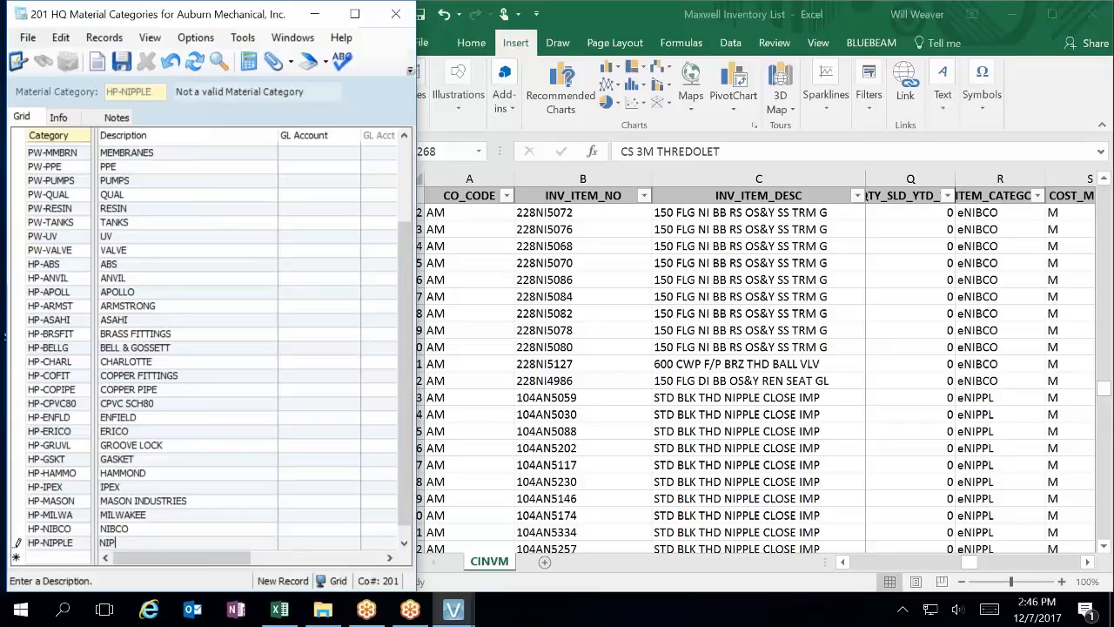
text(E)
key(Tab)
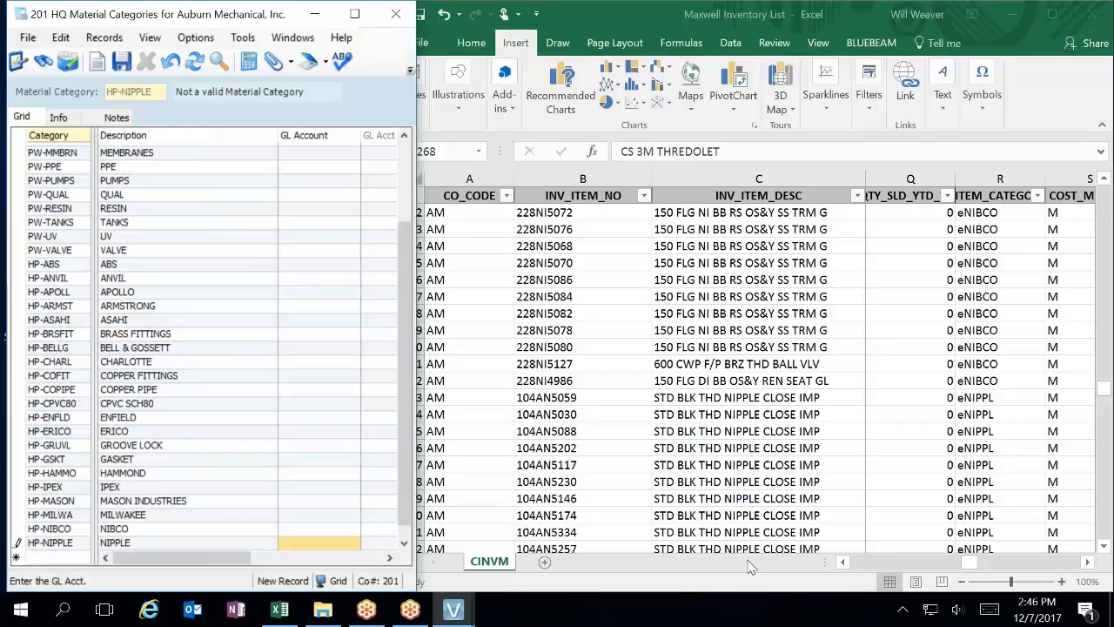
Step: Look past the eNIPPL items in the inventory list and add material category HP-NOHUB with the description CAST IRON NO-HUB
click(938, 477)
scroll(940, 477, down, 5)
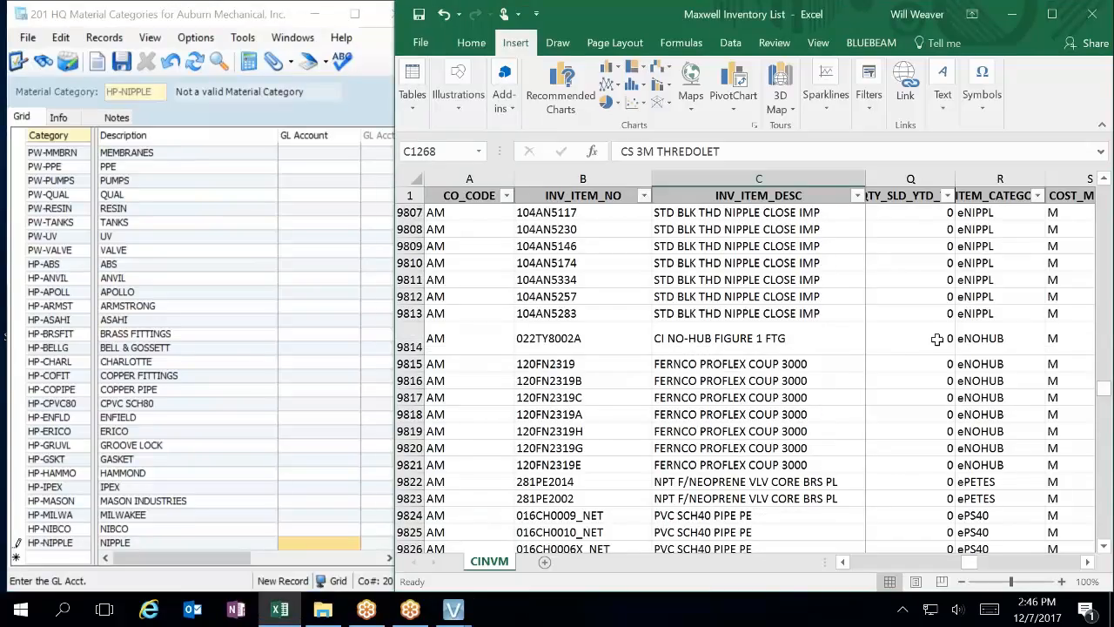
click(77, 549)
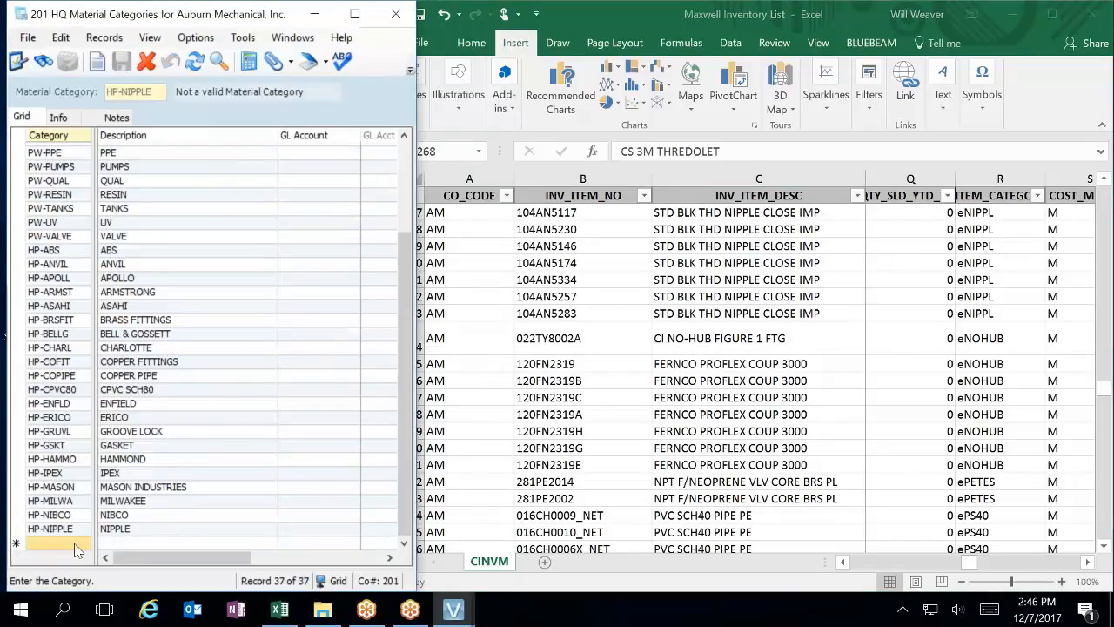
text(HP-NOHUB)
key(Tab)
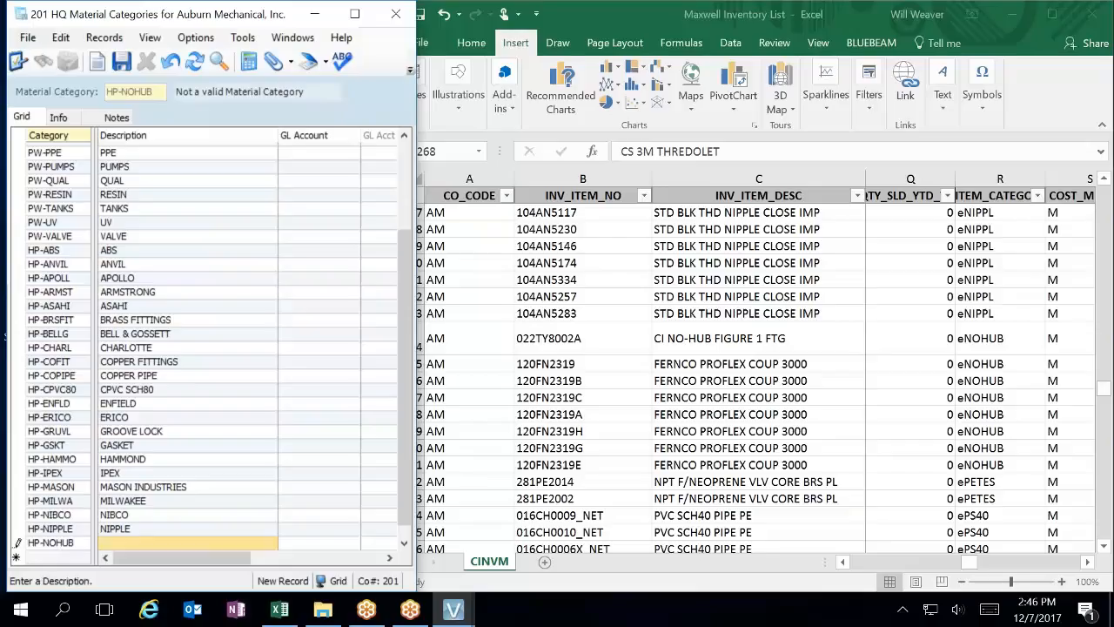
text(NO-)
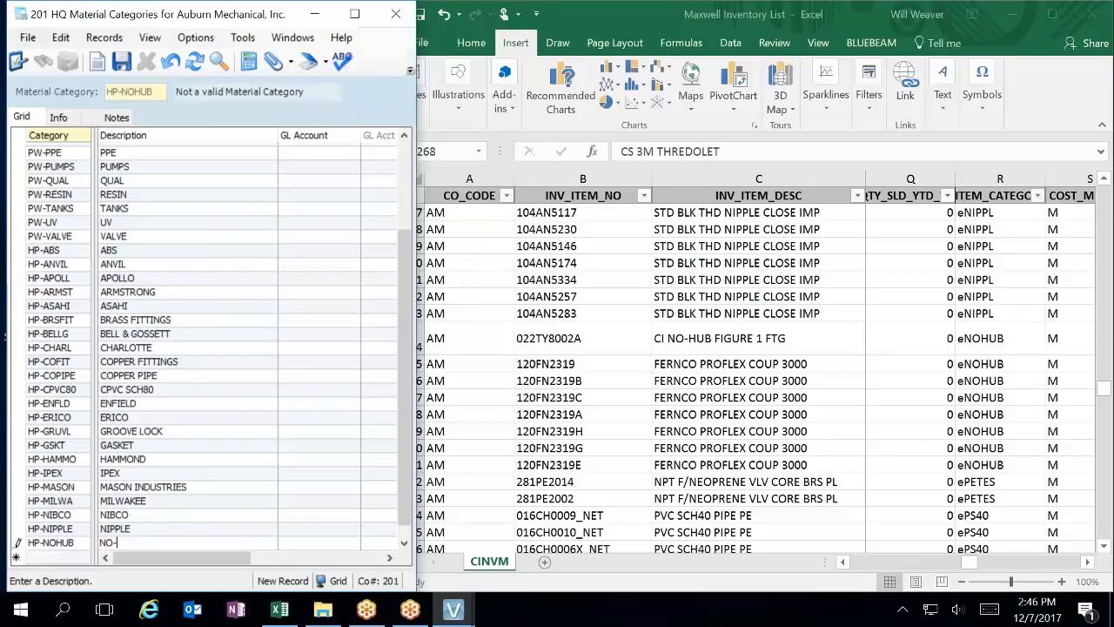
text(HUB)
key(Home)
text(CAST IRON)
click(276, 489)
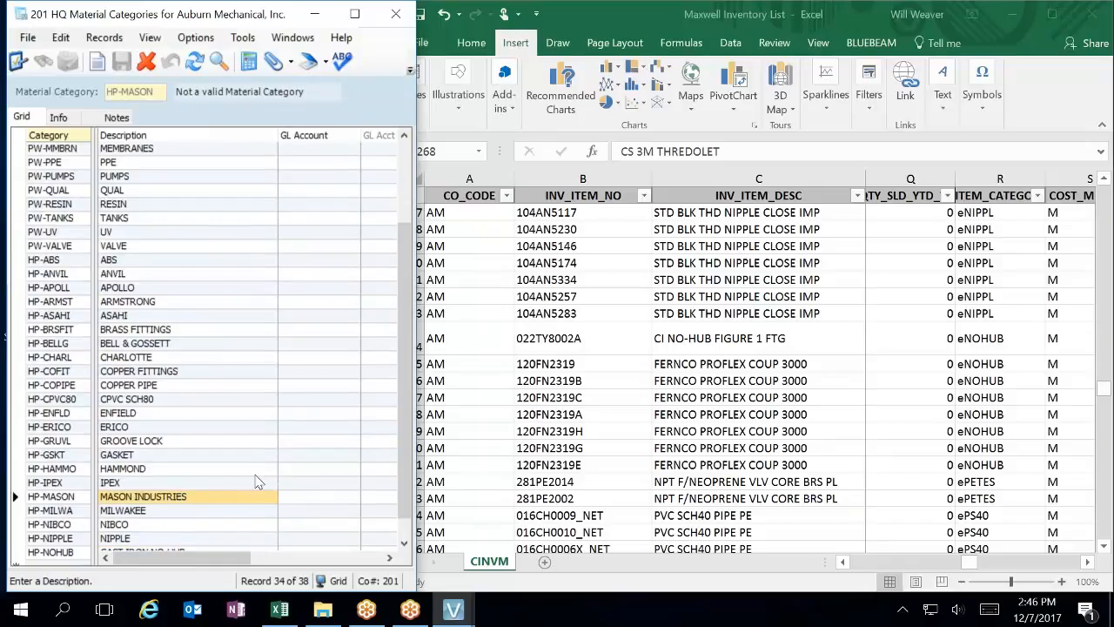
Step: Check which category follows eNOHUB in the inventory list and add material category HP-PETES with the description PETES PLUG
click(820, 419)
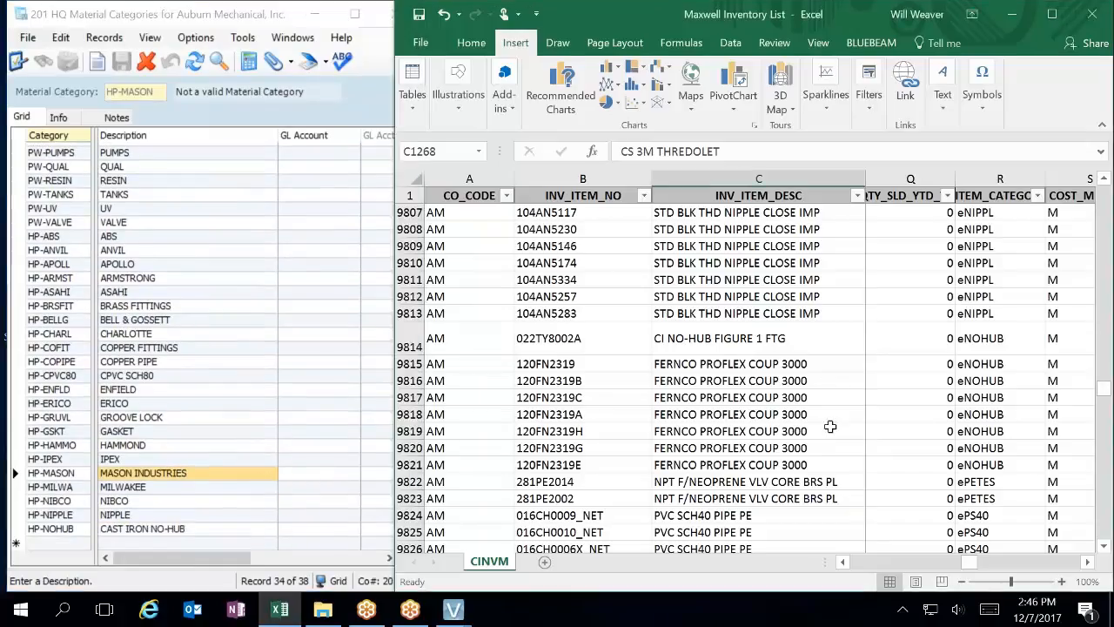
scroll(830, 427, down, 2)
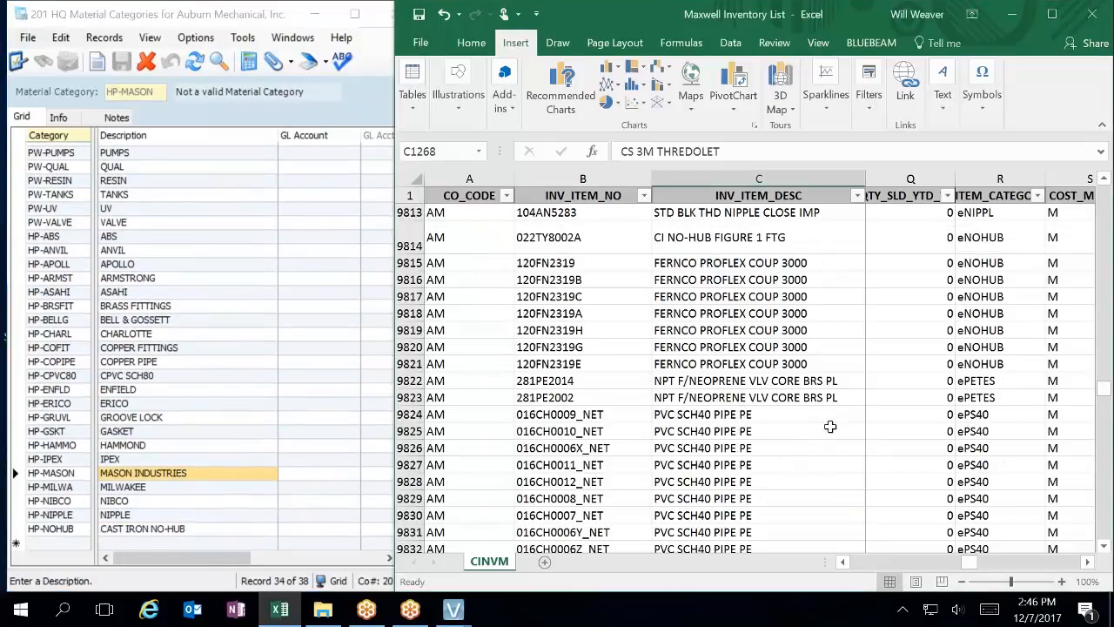
click(38, 544)
click(38, 544)
text(HP-P)
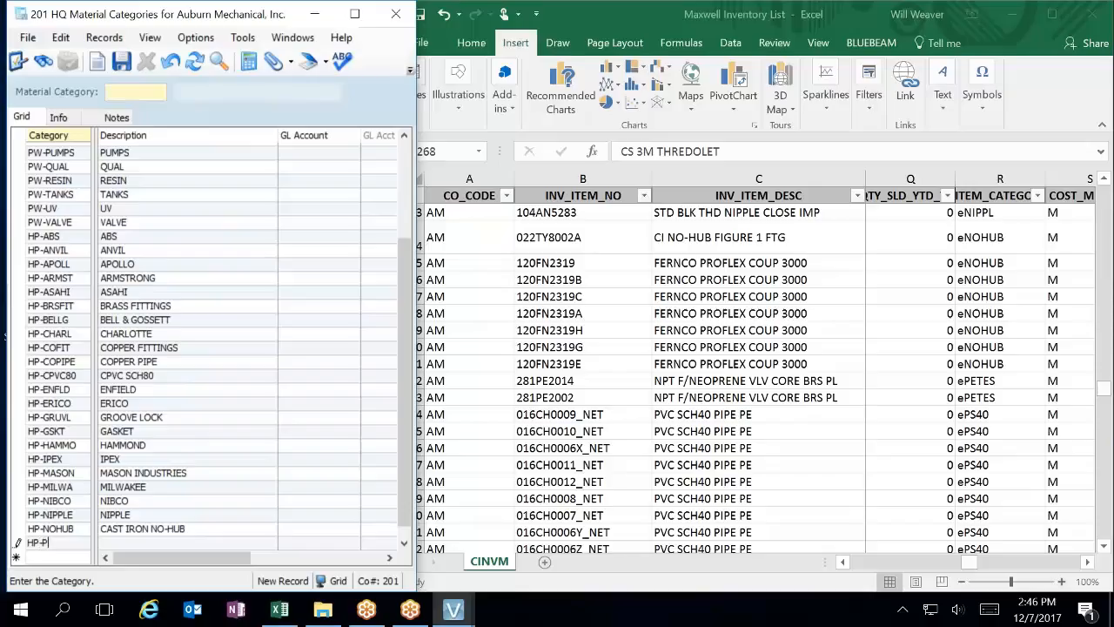
text(ETES)
key(Tab)
text(PETES PLUG)
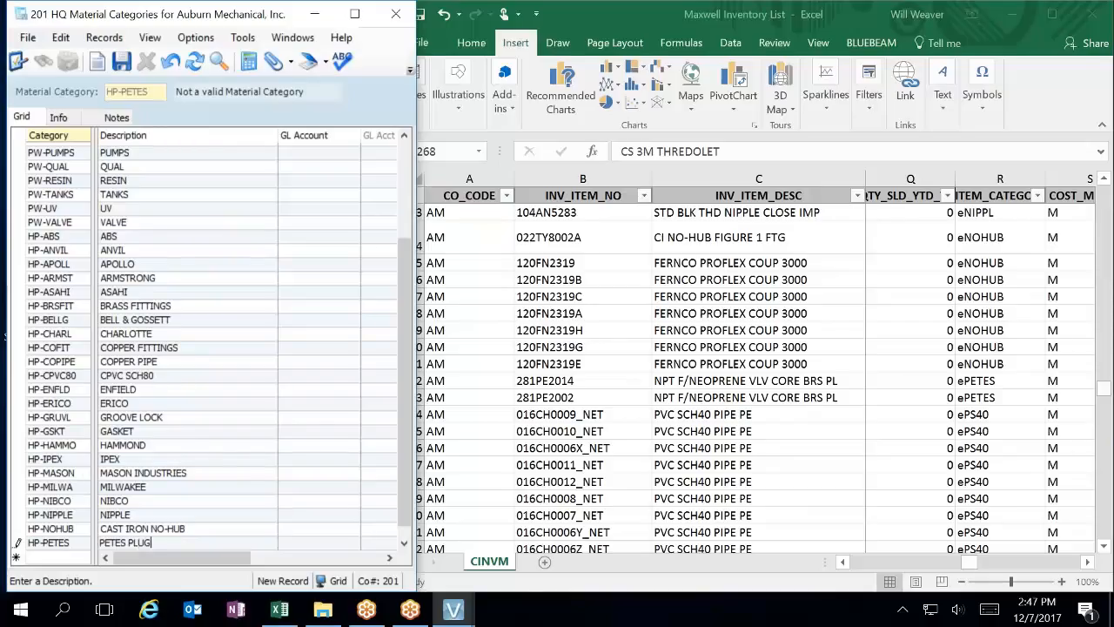
click(218, 501)
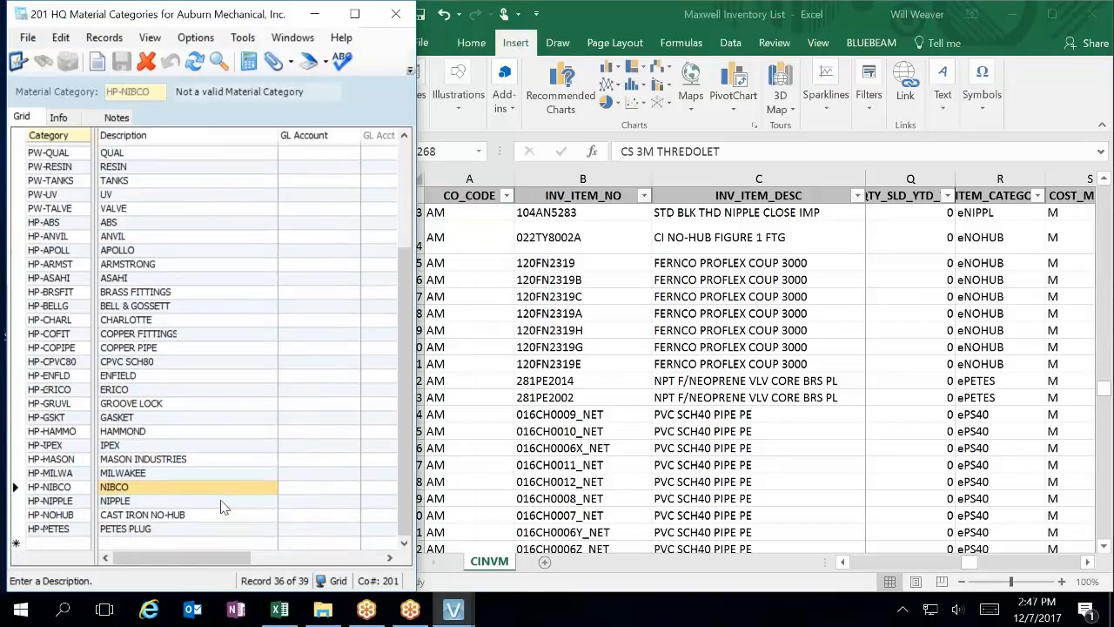
Step: Check the ePS40 category in the inventory list and add material category HP-PVC40 with the description PVC SCH40
key(alt+Tab)
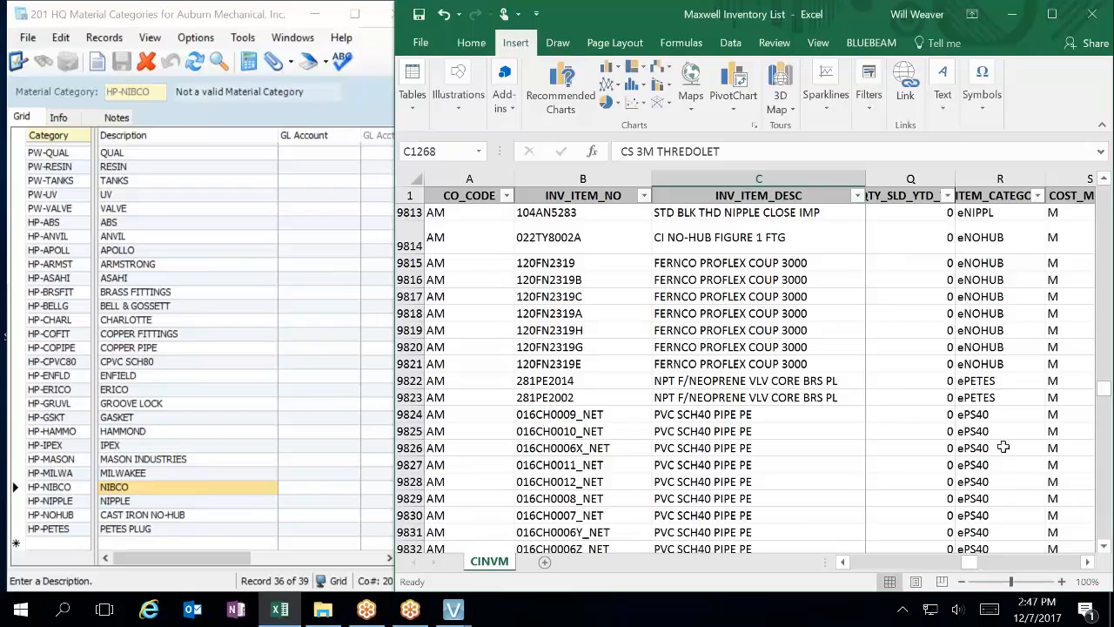
click(48, 546)
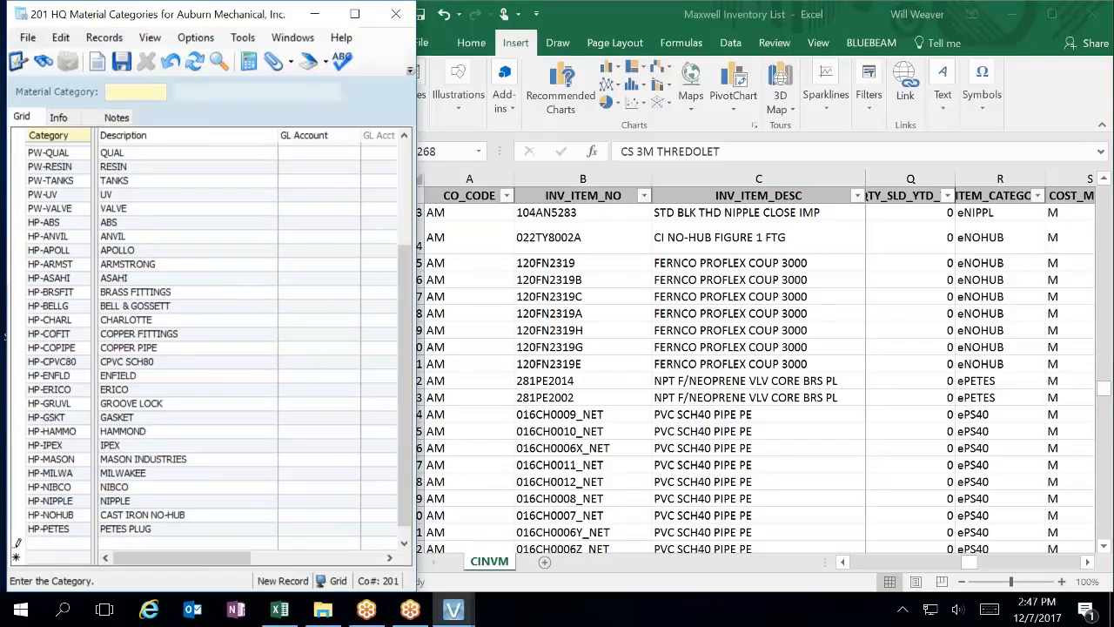
text(HP-PVC40)
key(Tab)
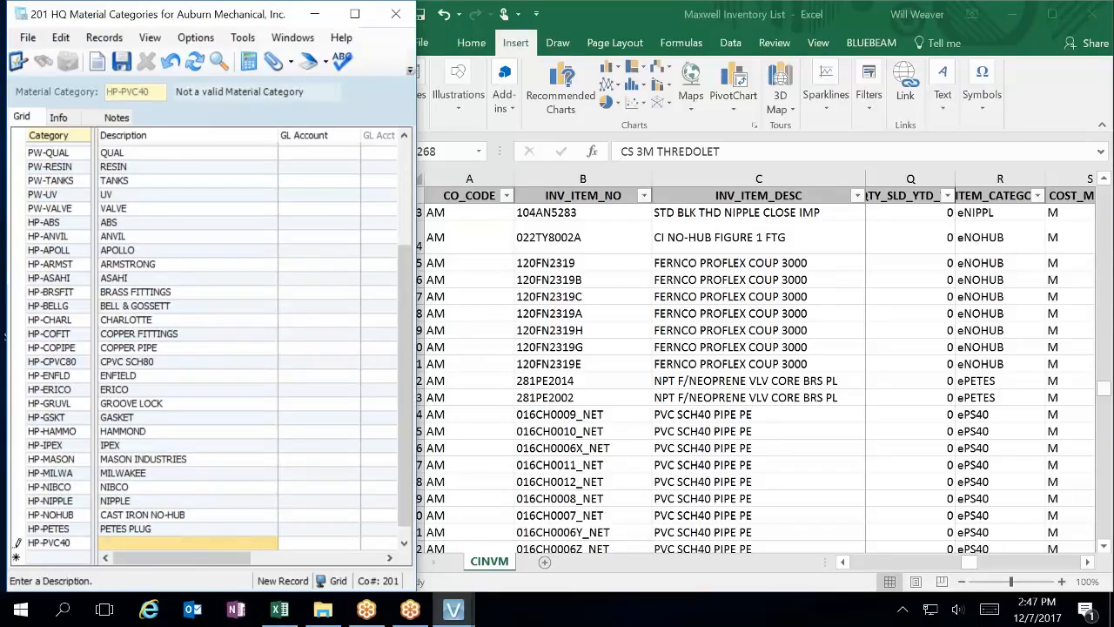
text(PVC SCH40)
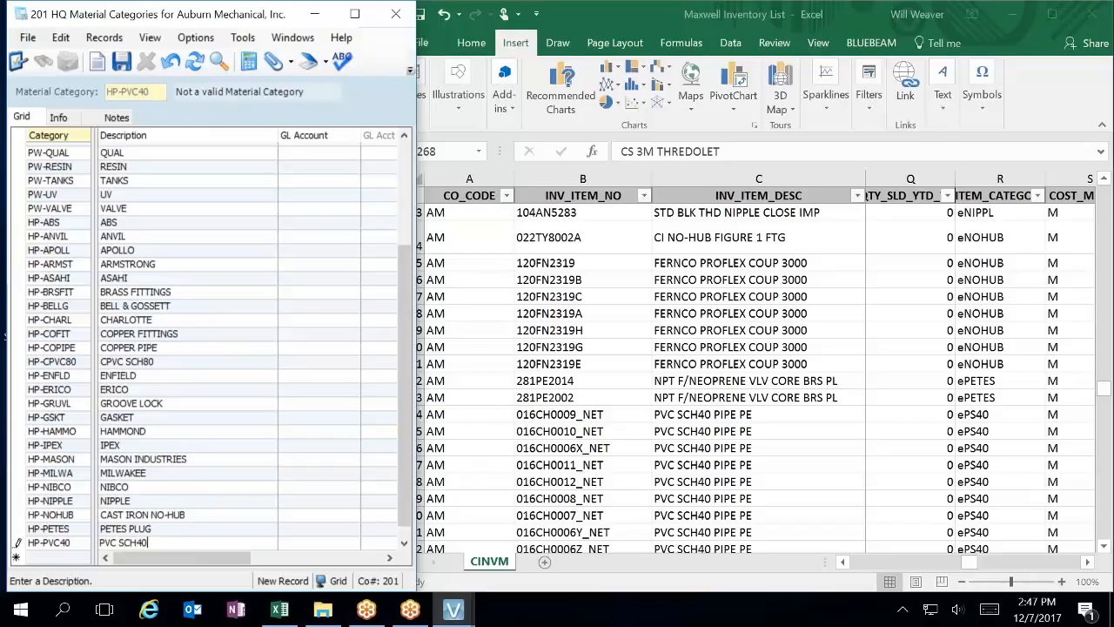
Step: Check which category follows ePS40 in the inventory list and add material category HP-PVC80 with the description PVC SCH80
click(778, 490)
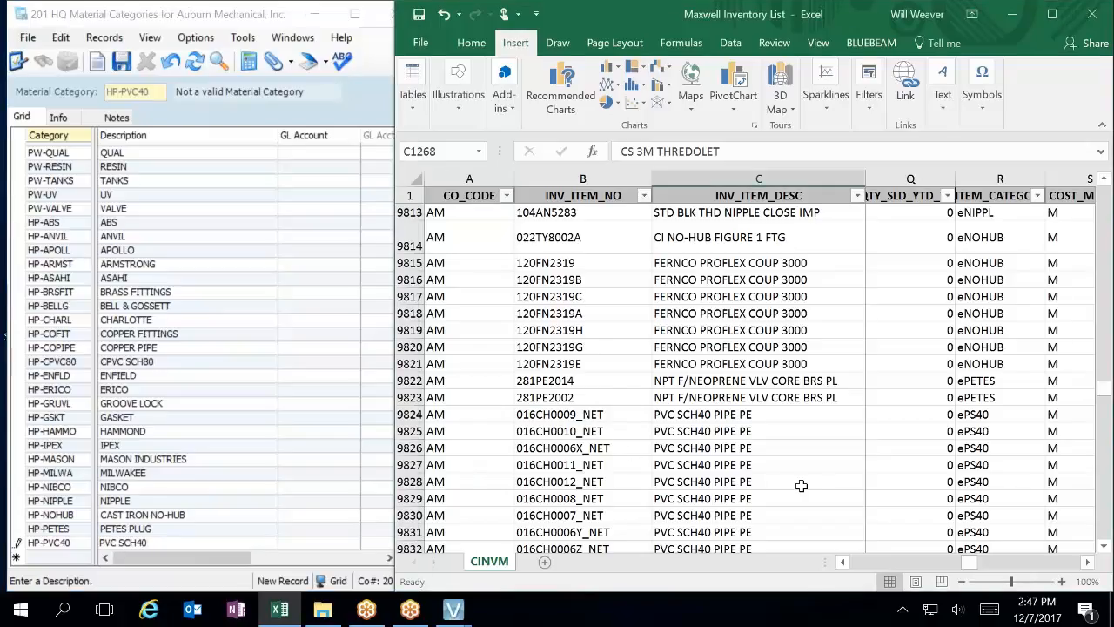
scroll(806, 463, down, 7)
click(60, 555)
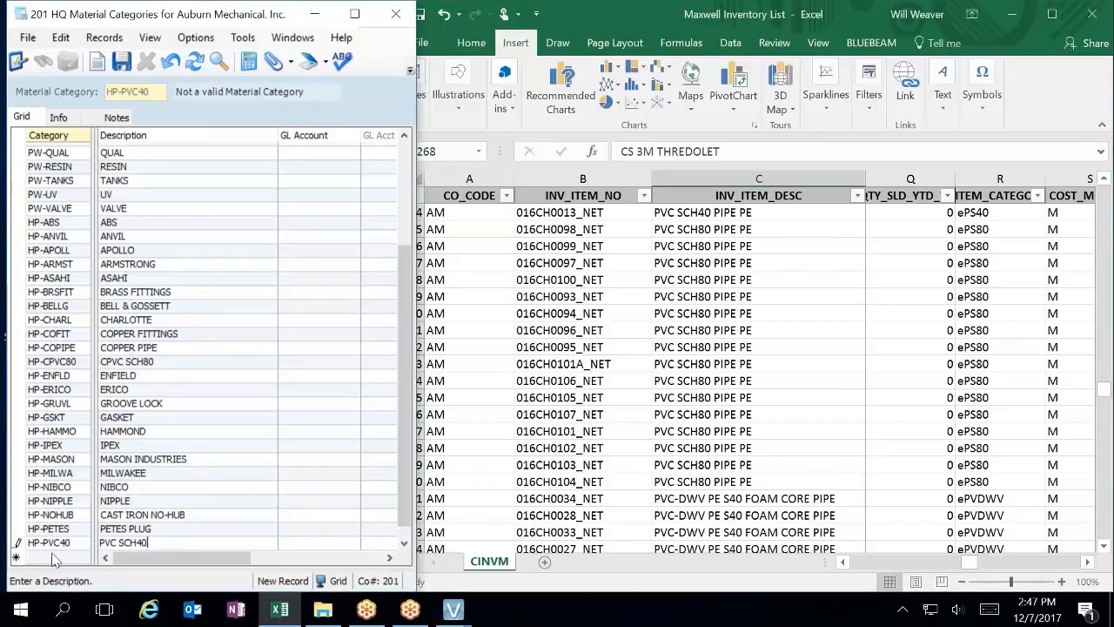
text(HP-)
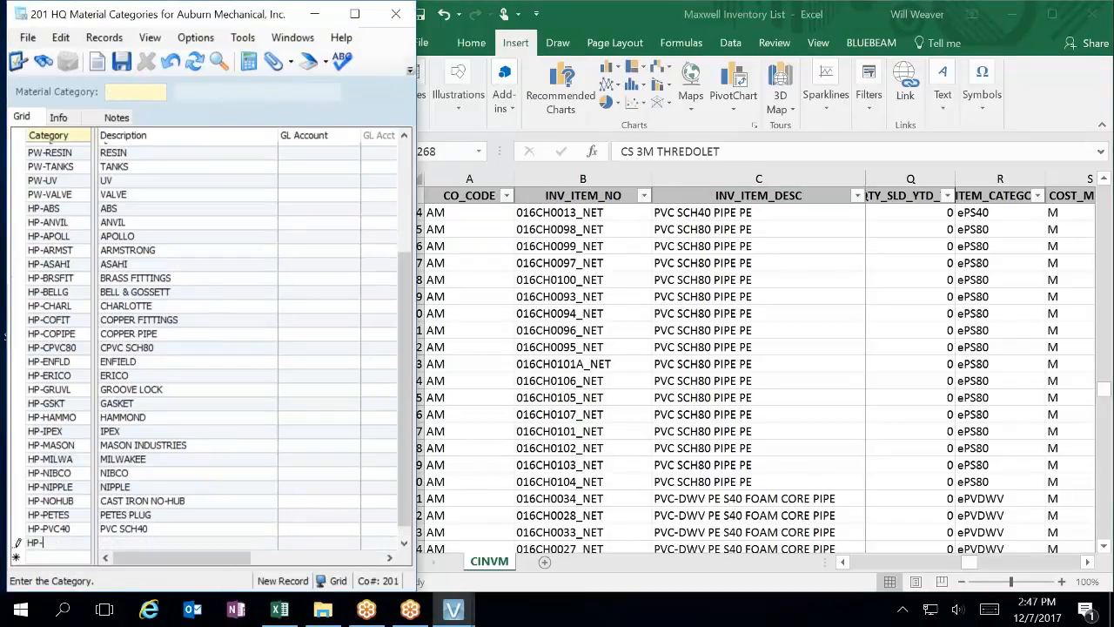
text(PVC80)
key(Tab)
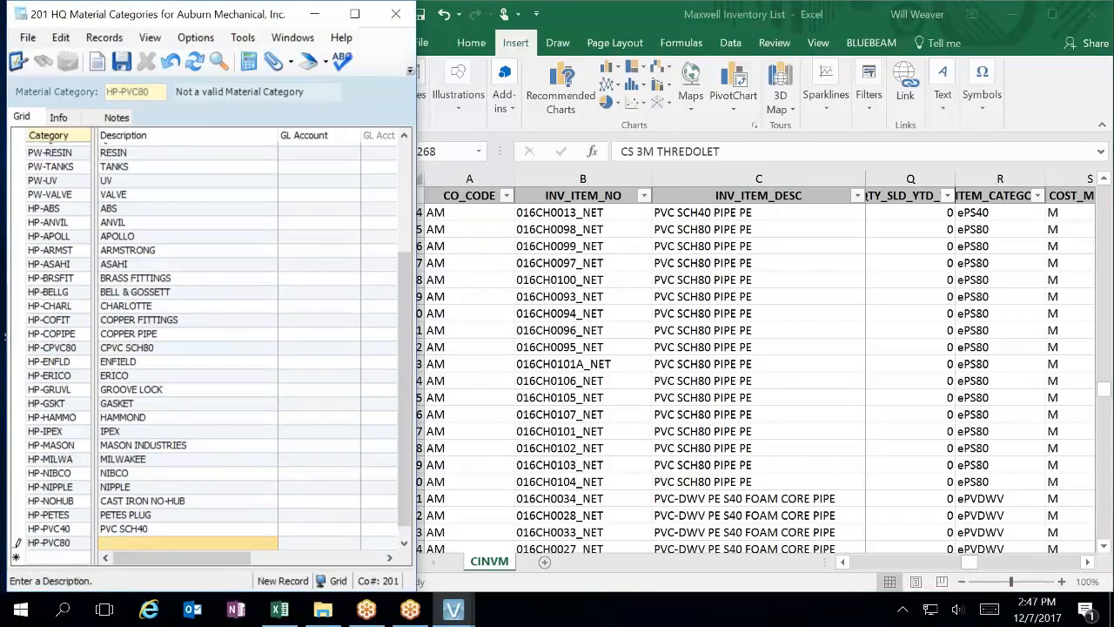
text(PVC SCH 80)
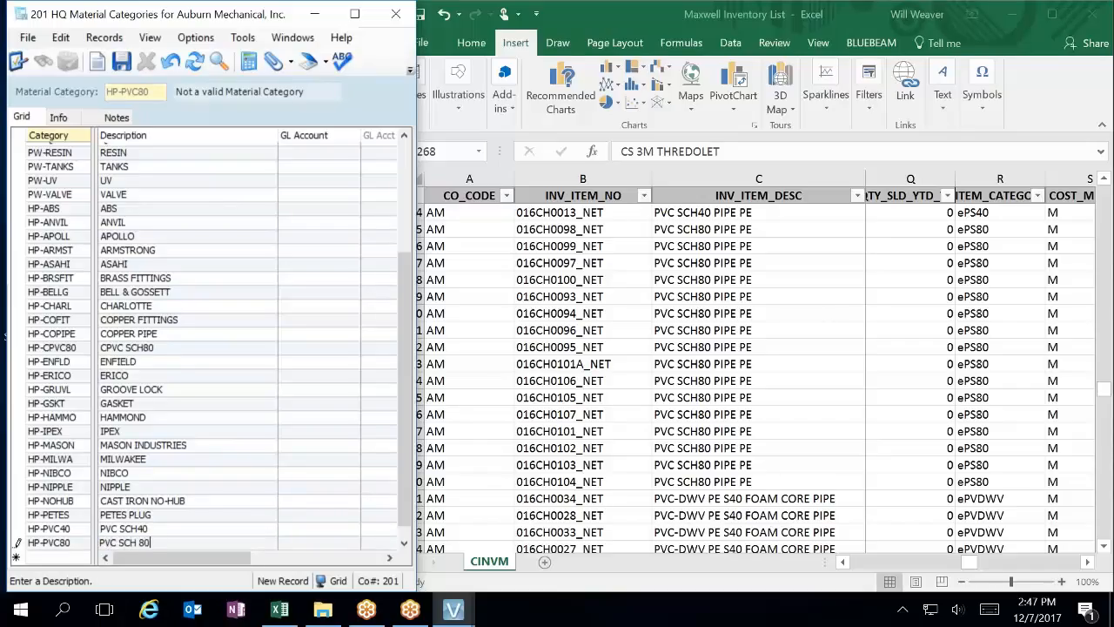
key(BackSpace)
key(BackSpace)
key(BackSpace)
text(80)
click(203, 403)
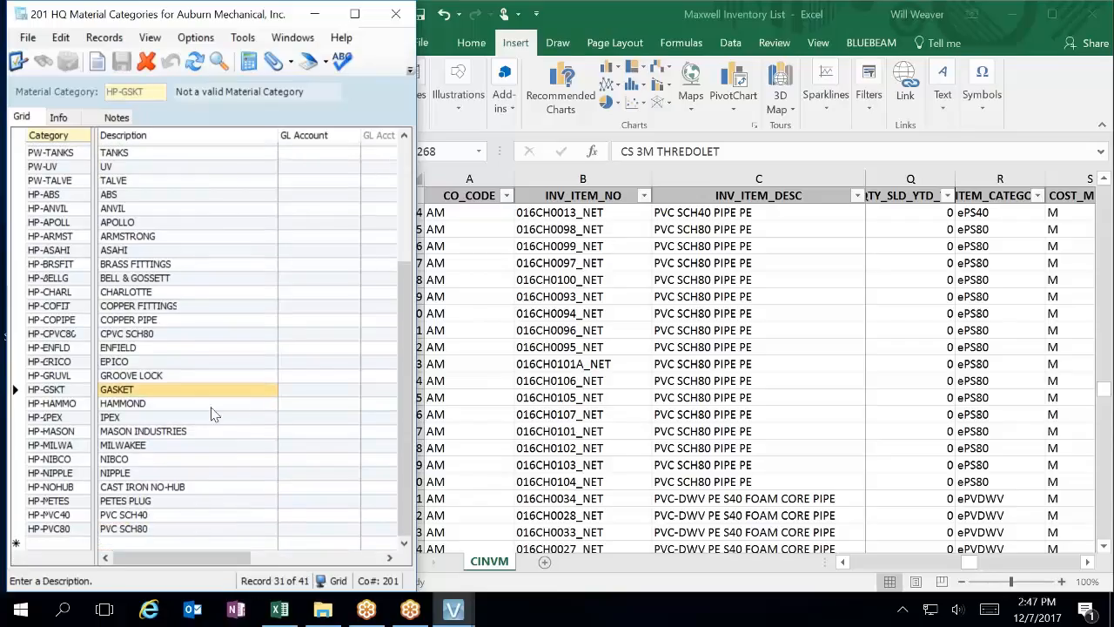
Step: Look past the ePS80 items in the inventory list and add material category HP-PVCDWV with the description PVC DWV
click(821, 492)
scroll(821, 492, down, 4)
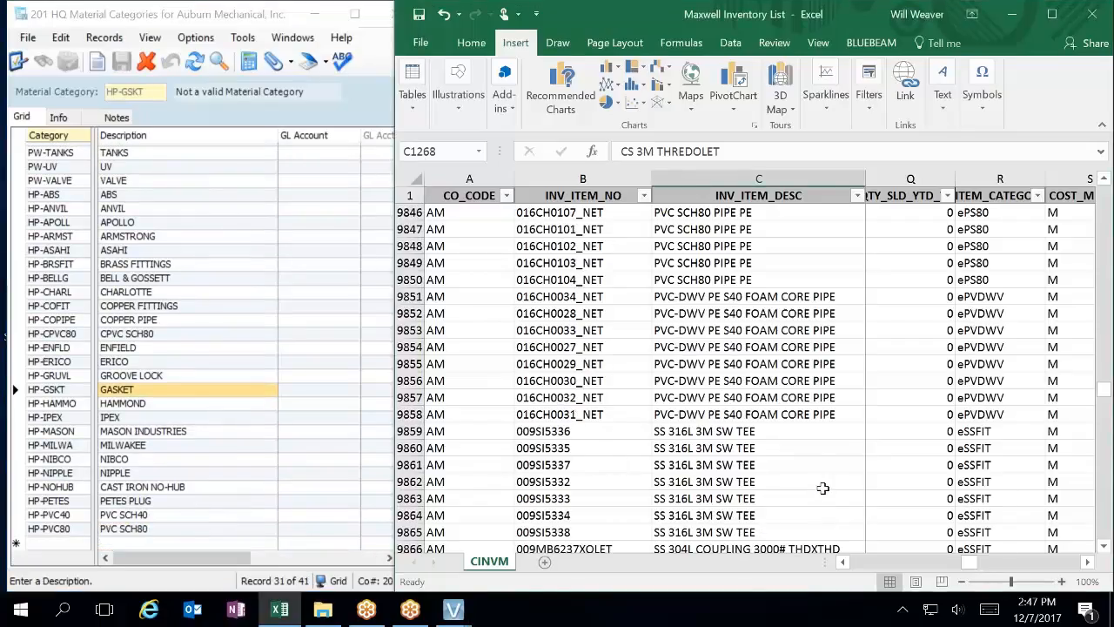
click(48, 548)
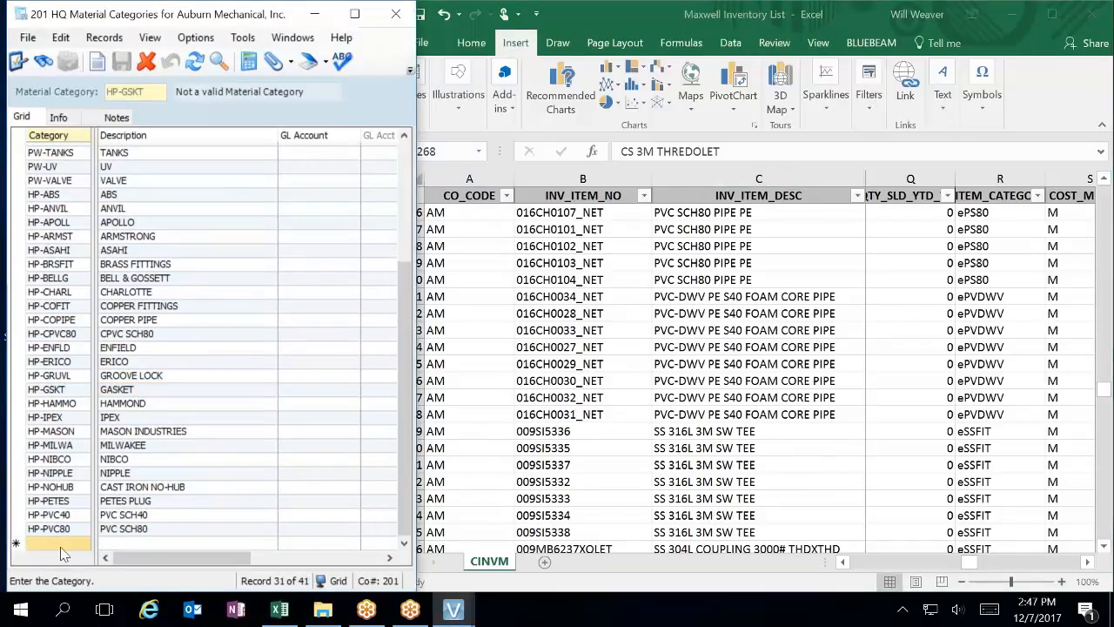
text(HP-PVCDWV)
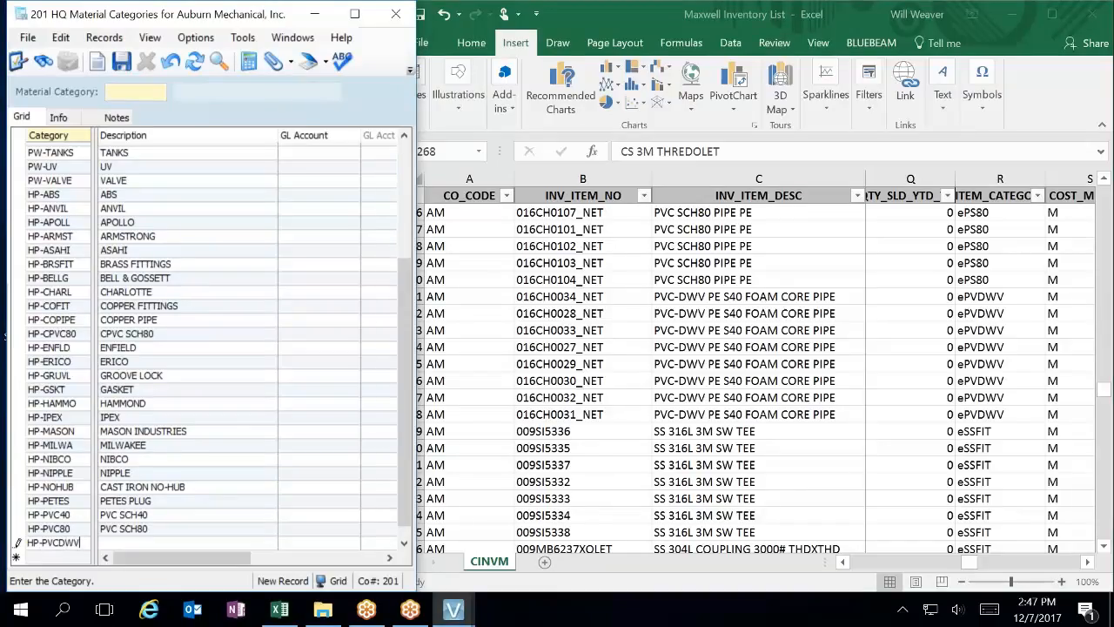
key(Tab)
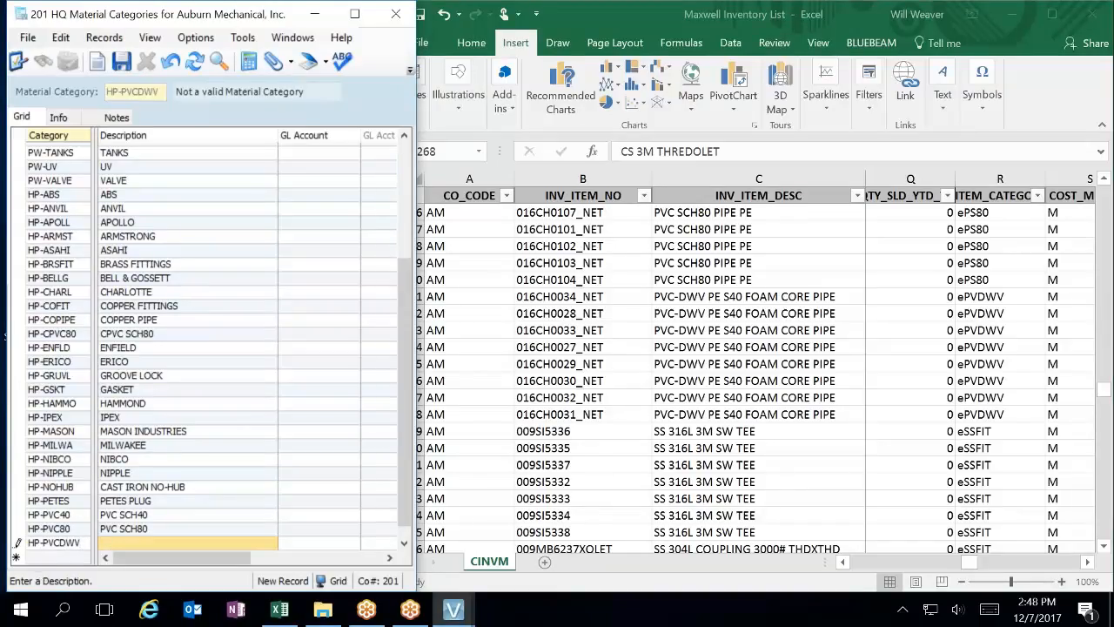
text(PVC DWV)
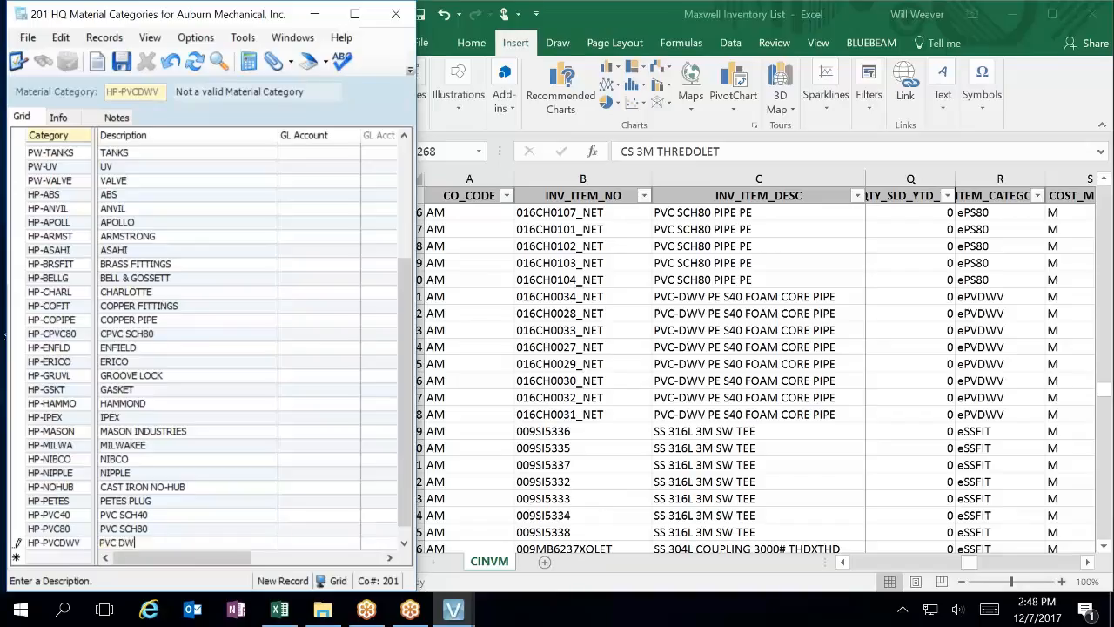
click(197, 489)
Step: Add material category HP-SSFIT with the description STAINLESS STEEL FITTINGS
click(56, 544)
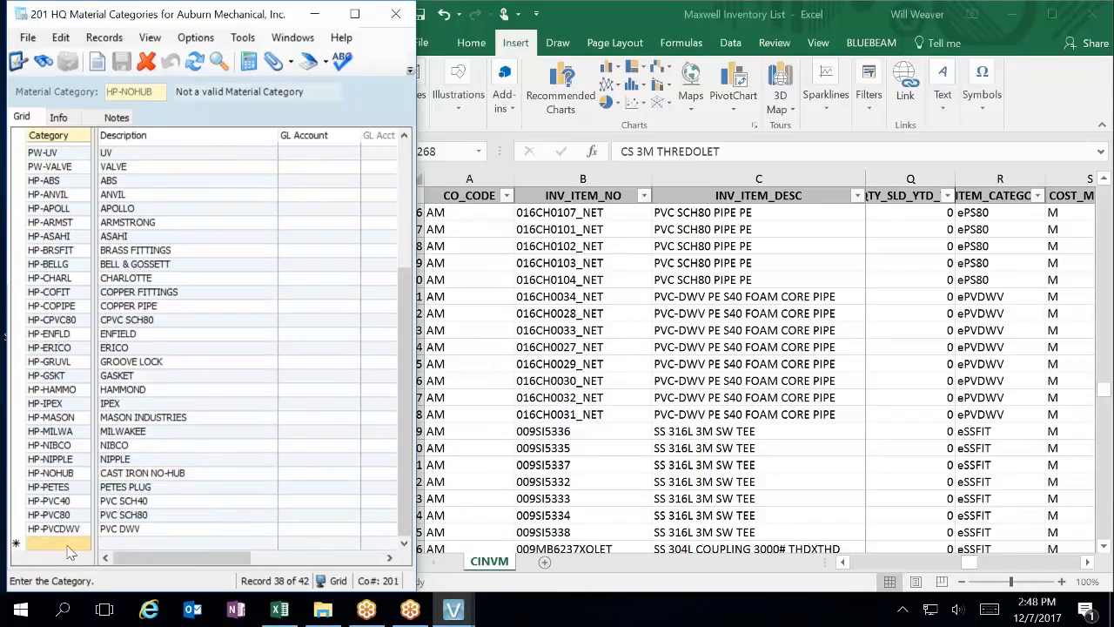
text(HP-)
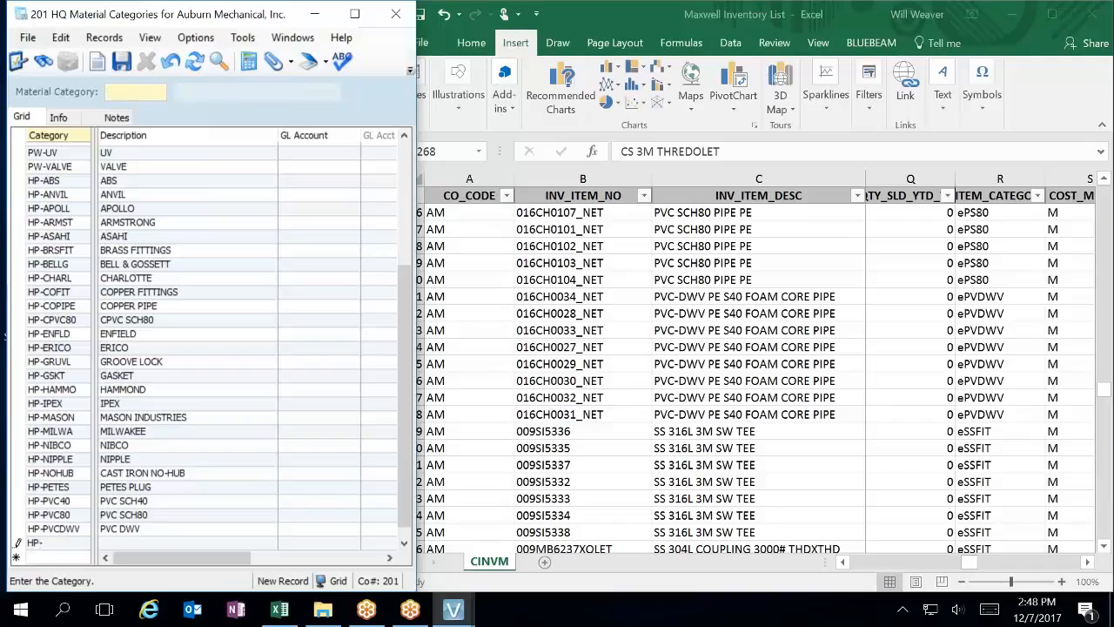
text(SSFIT)
key(Tab)
text(STAINLE)
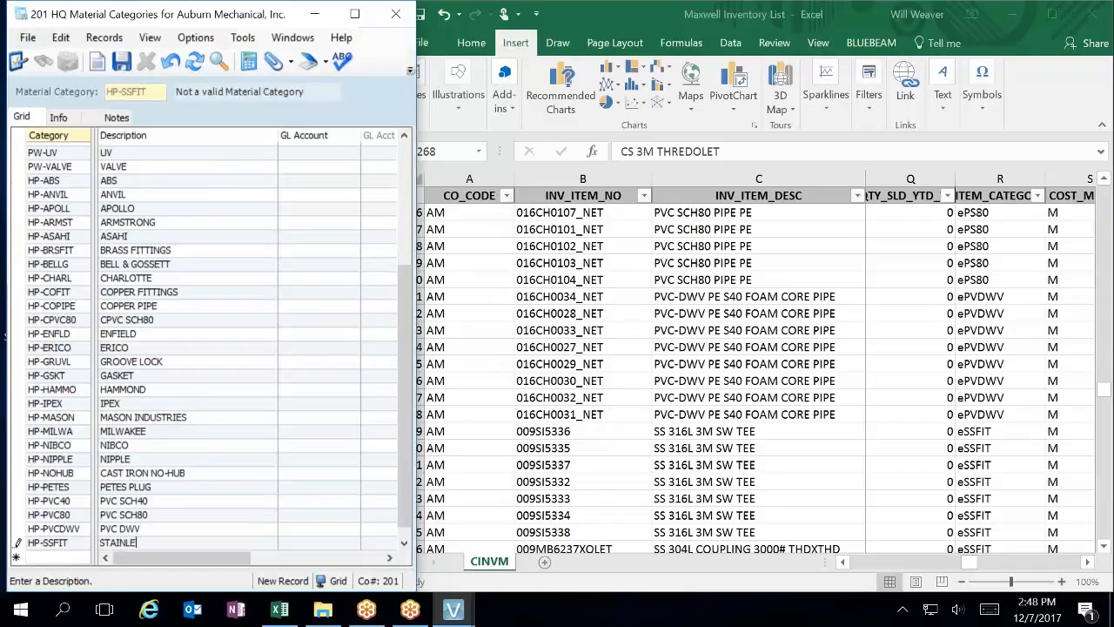
text(SS STEEL FITTINGS)
key(Tab)
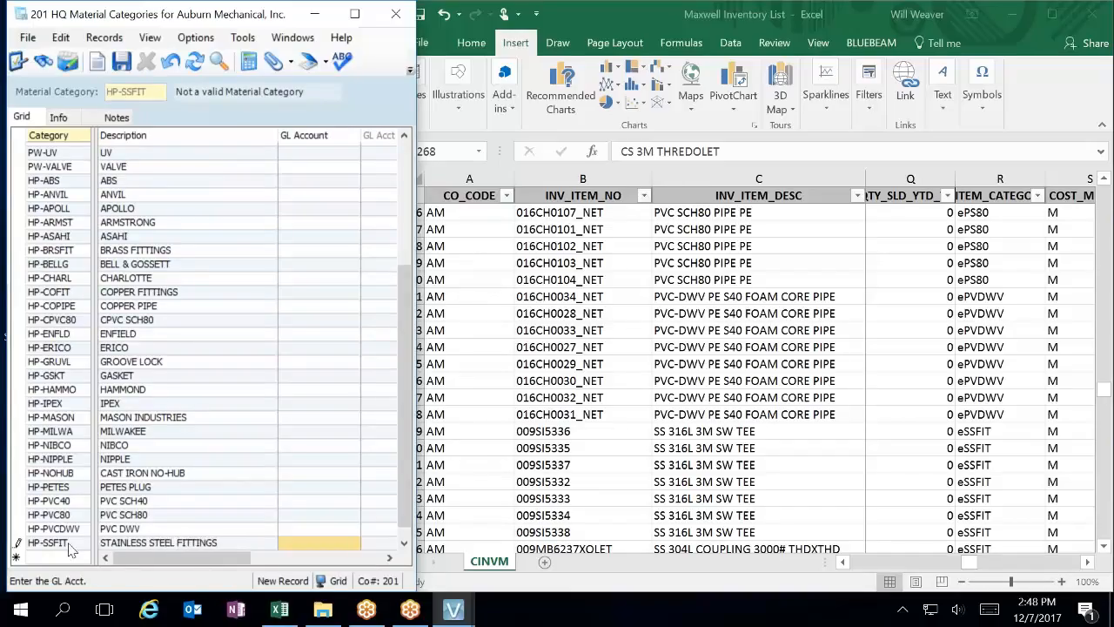
Step: Find where the long run of eSSFIT items ends in the inventory list and add material category HP-SSPIPE with the description STAINLESS STEEL PIPE
click(944, 424)
scroll(945, 424, down, 20)
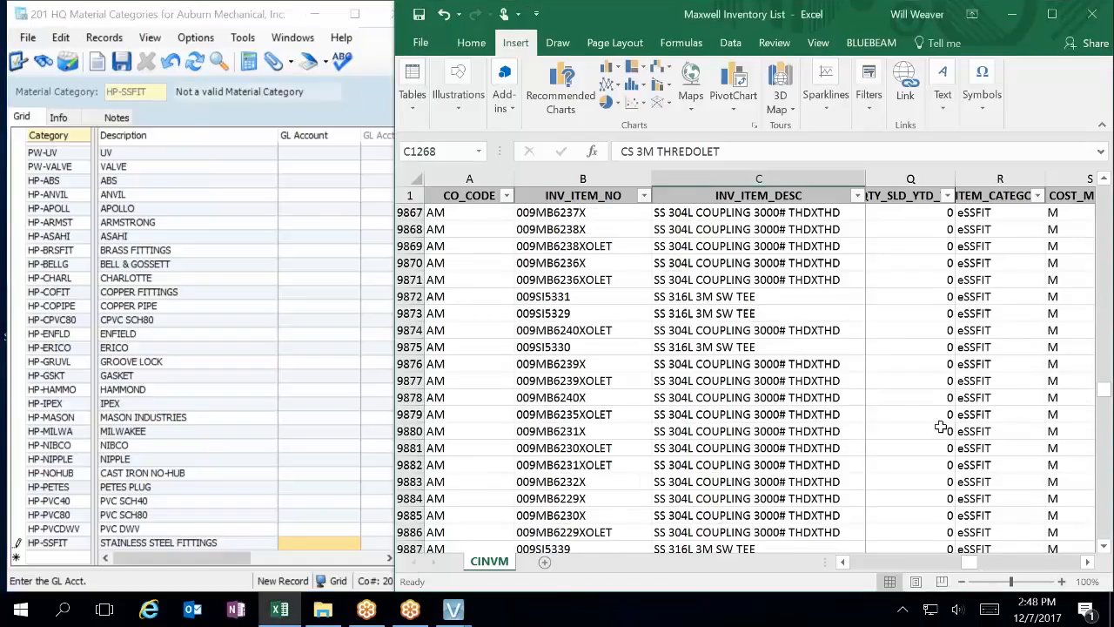
scroll(938, 430, down, 20)
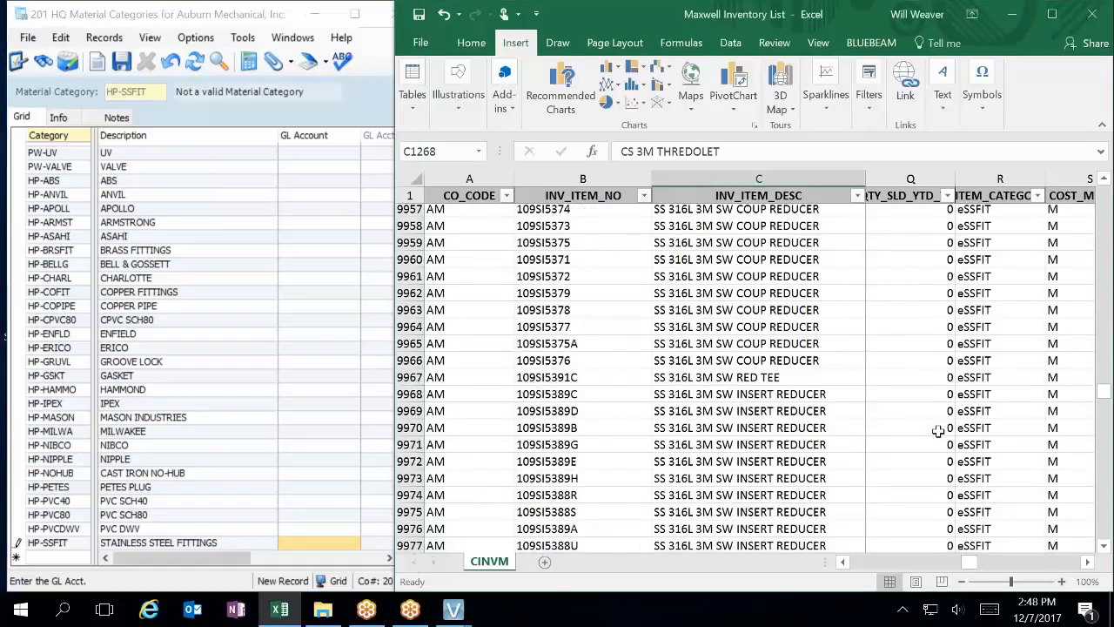
scroll(1109, 530, down, 20)
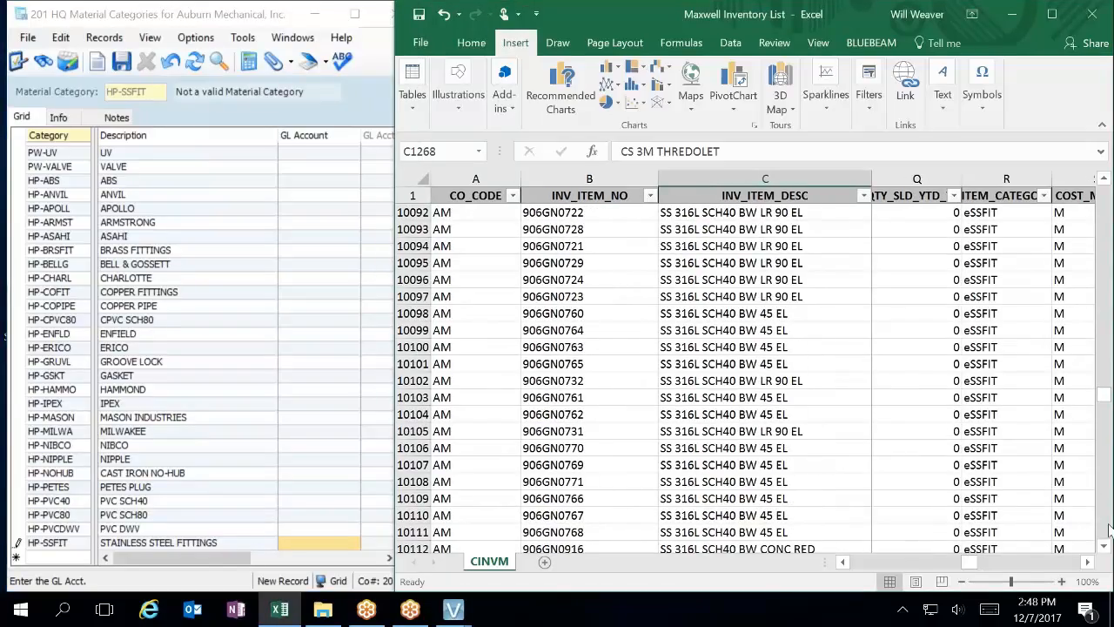
scroll(1109, 529, down, 20)
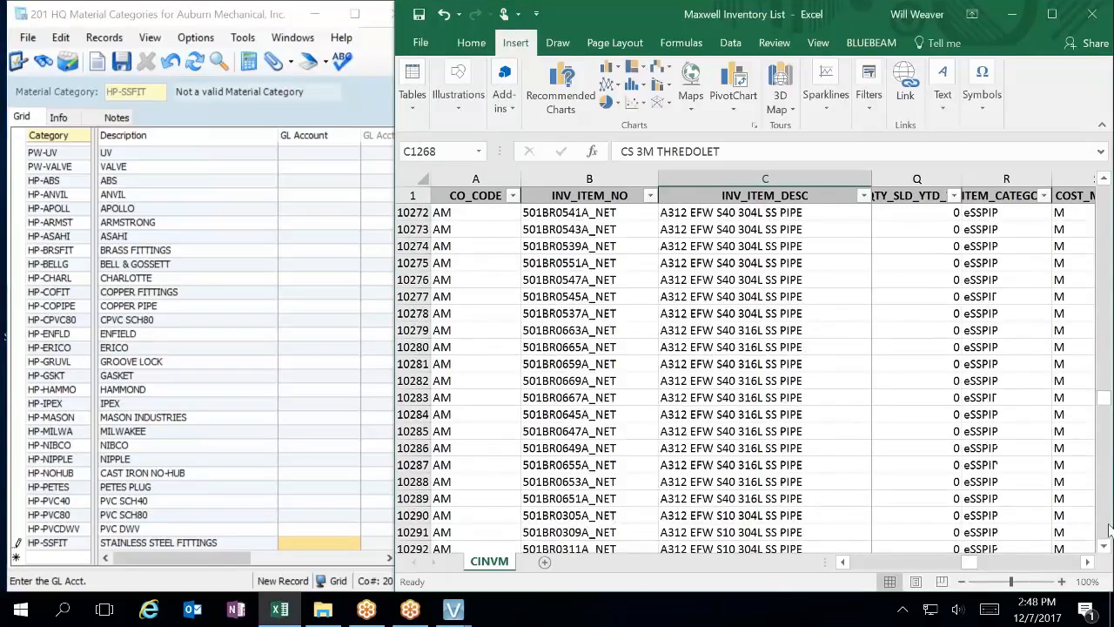
scroll(1110, 226, up, 20)
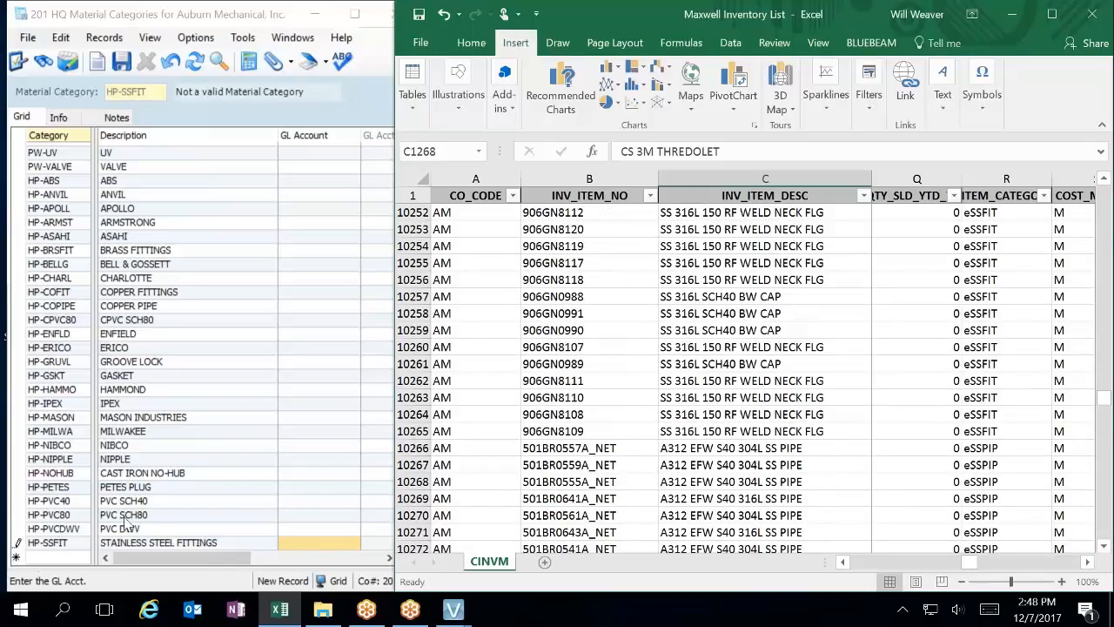
click(50, 557)
text(HP)
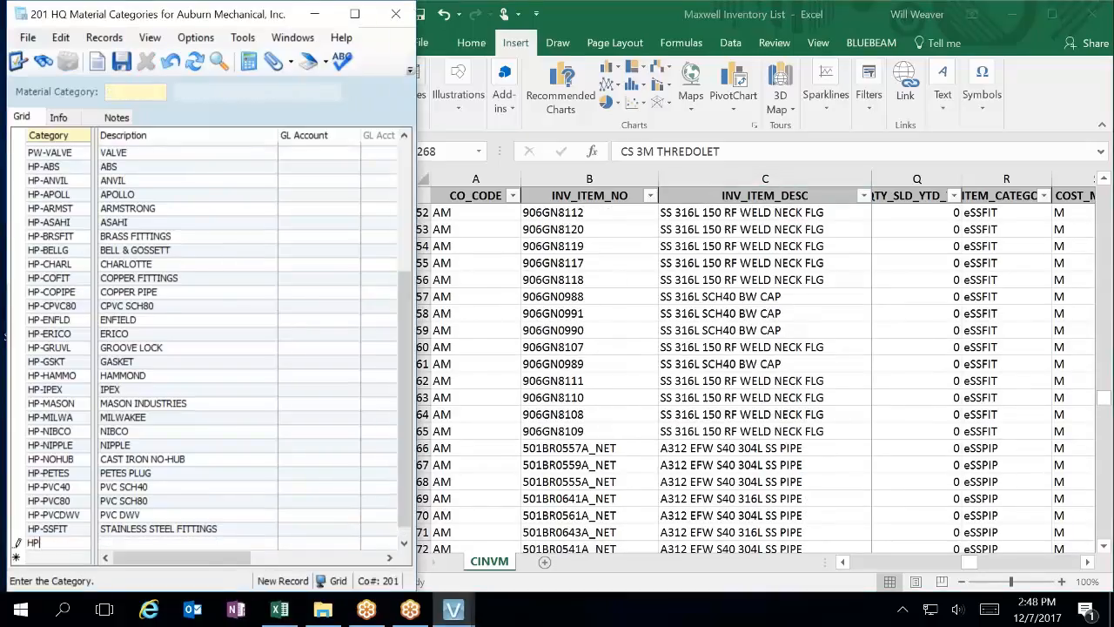
text(-SSPIPE)
key(Tab)
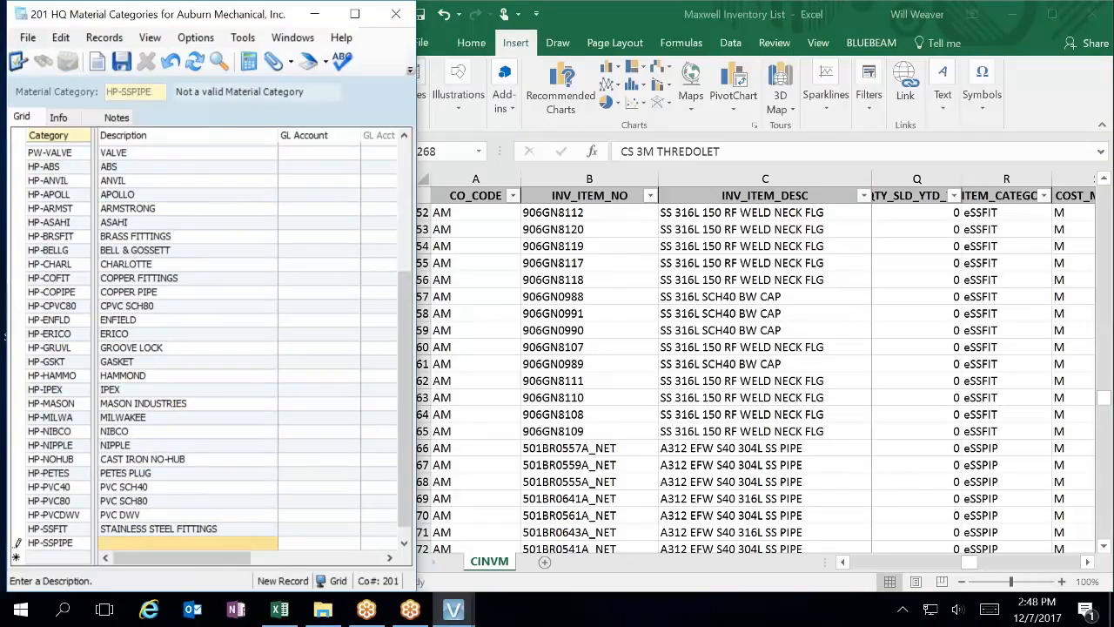
text(STAINLESS STEEL PIPE)
key(Tab)
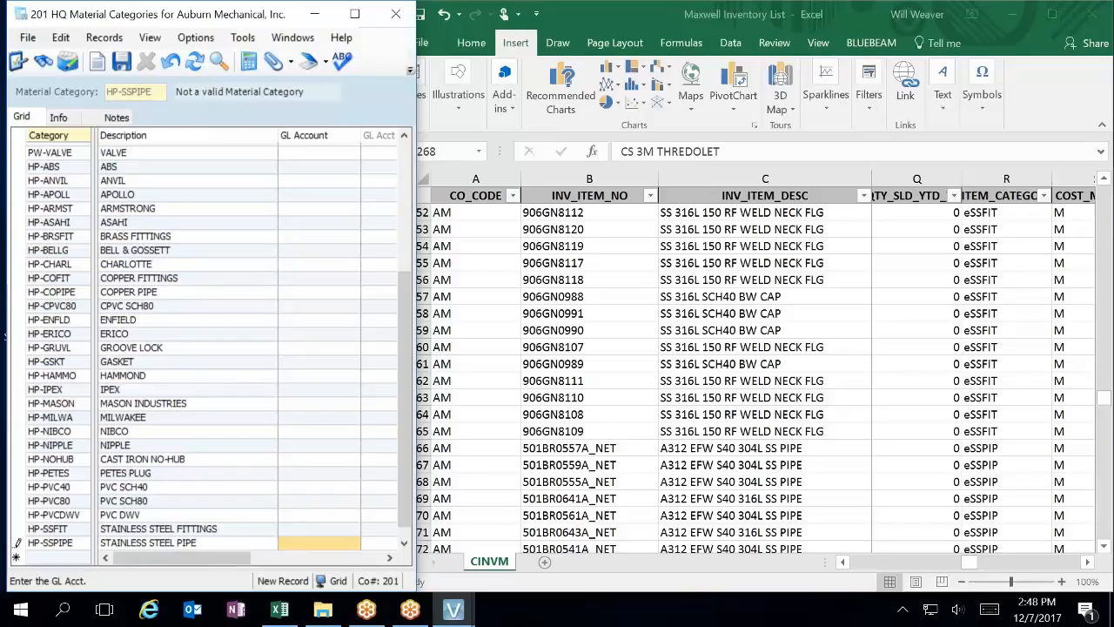
Step: Look past the eSSPIP items in the inventory list and add material category HP-STFIT with the description STEEL FITTINGS
click(805, 463)
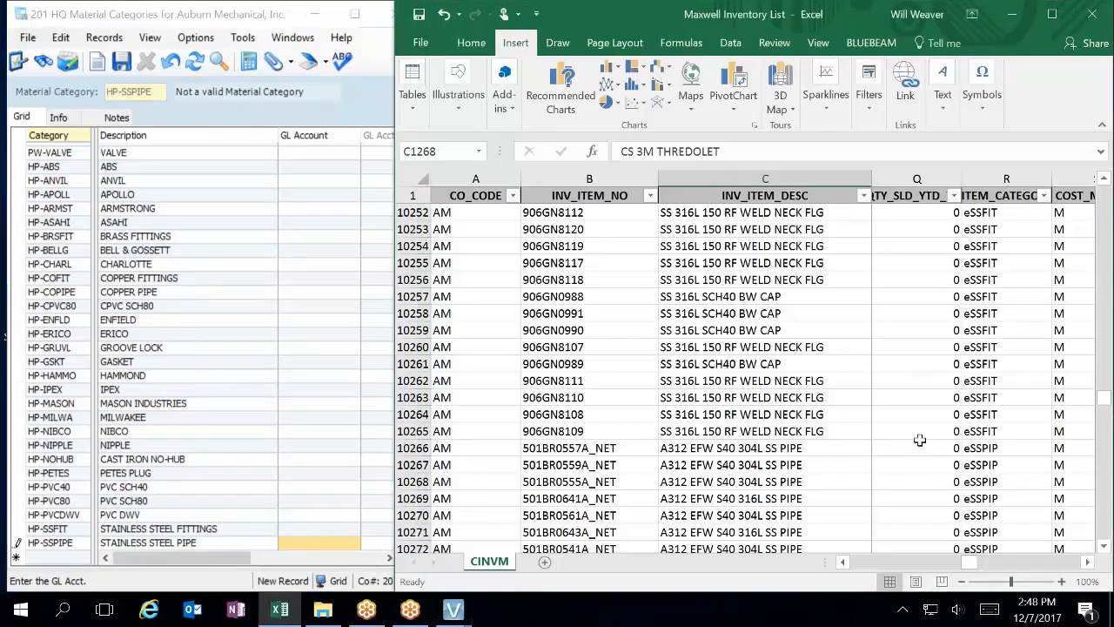
scroll(920, 442, down, 6)
scroll(923, 439, down, 14)
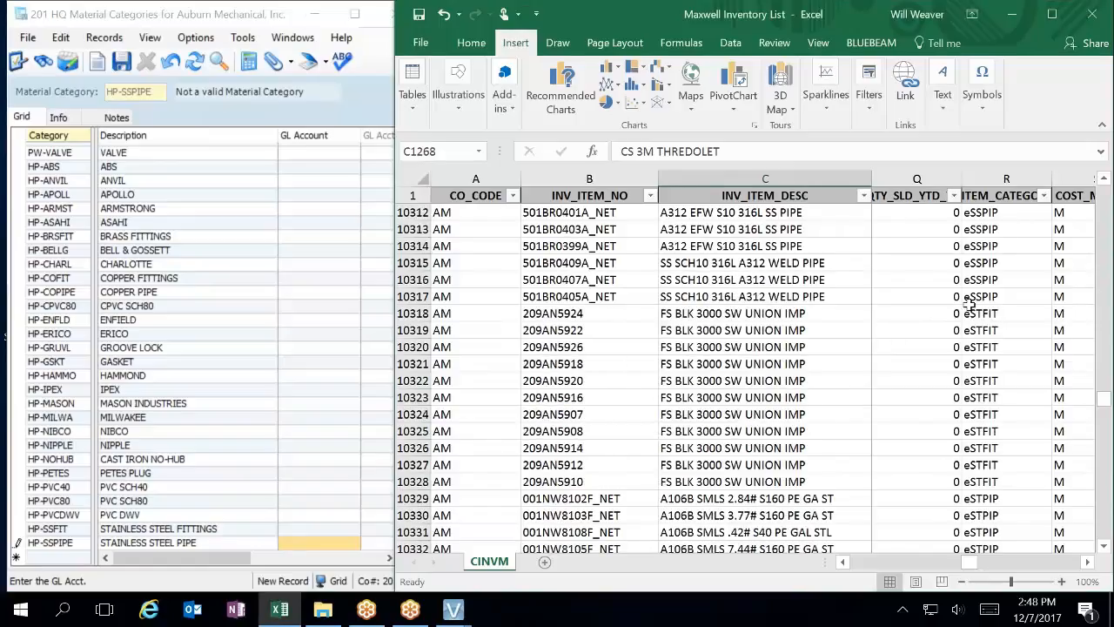
click(46, 558)
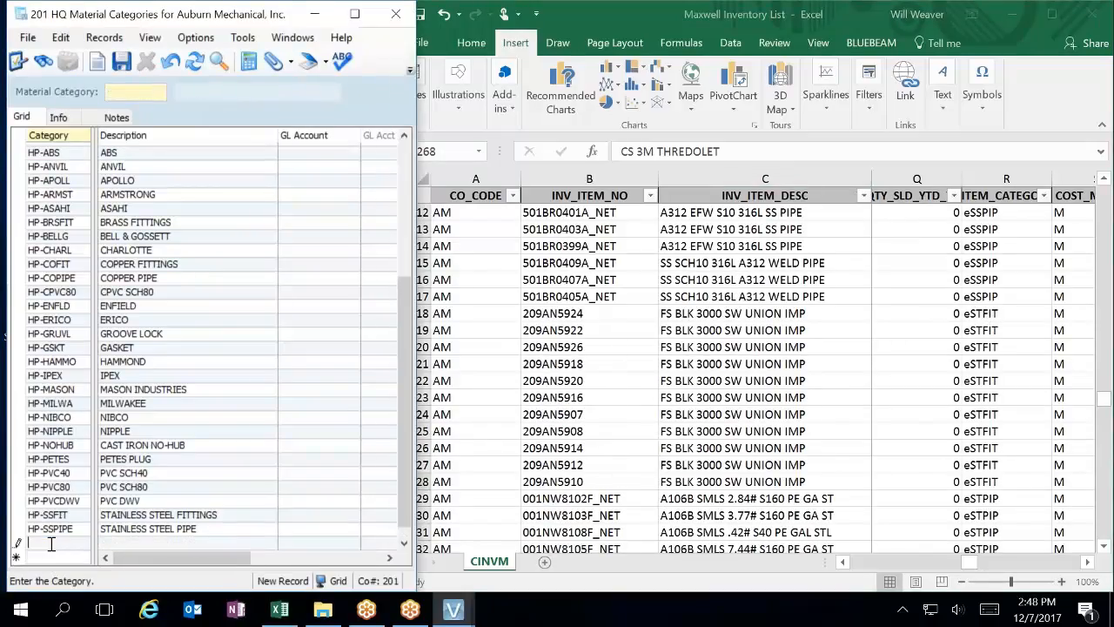
text(HP-STFIT)
key(Tab)
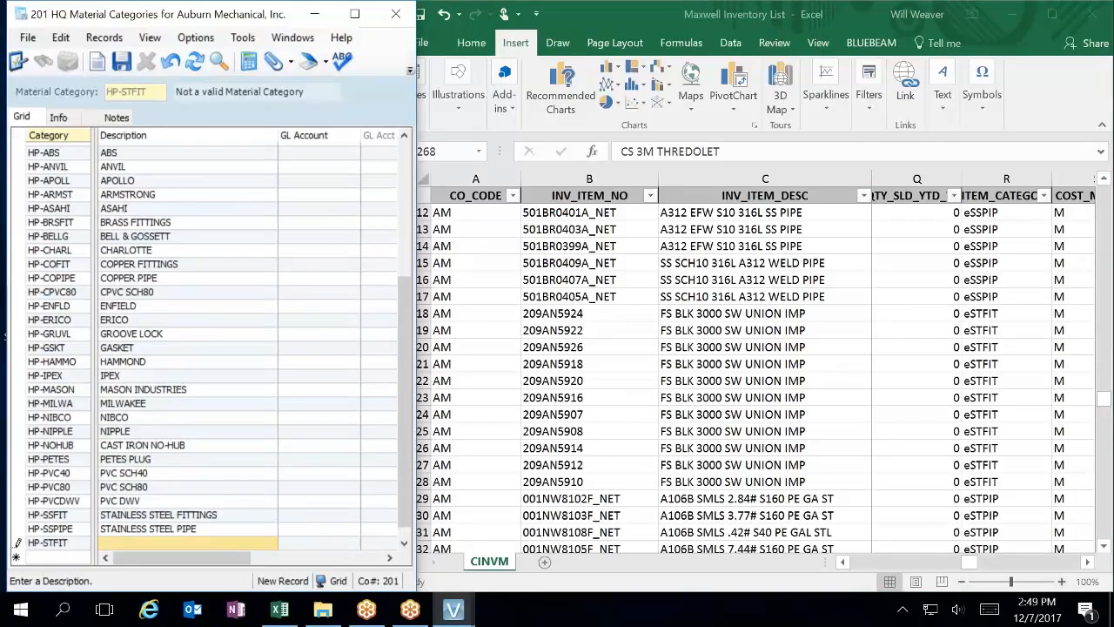
text(STEEL FITTING)
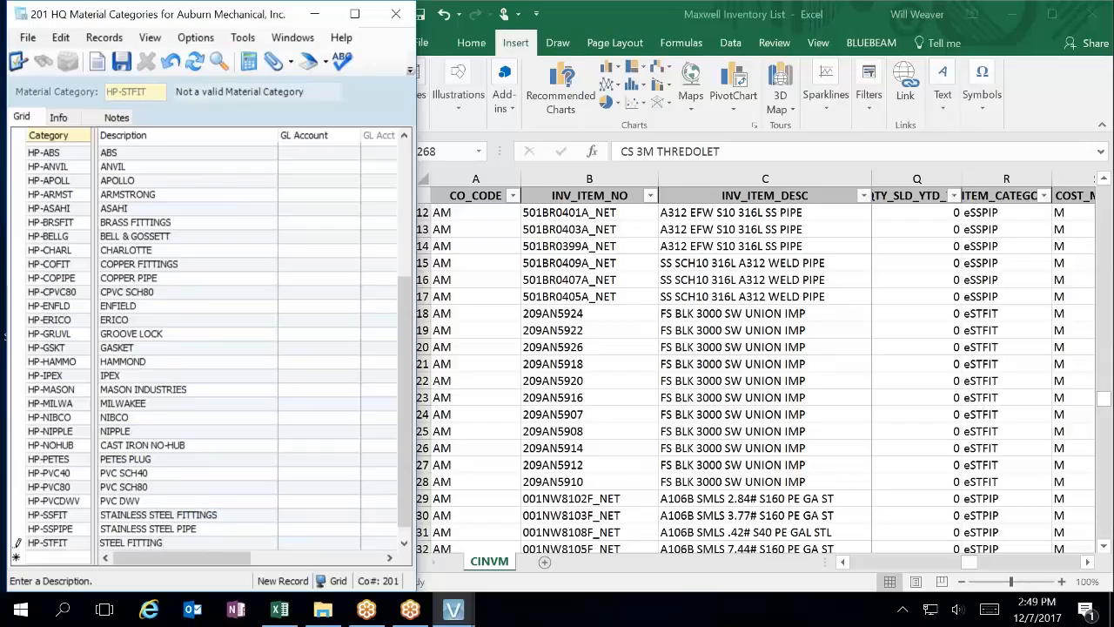
text(S)
Step: Change the category code of the STEEL FITTINGS record to HP-FSFIT and select its description
click(51, 543)
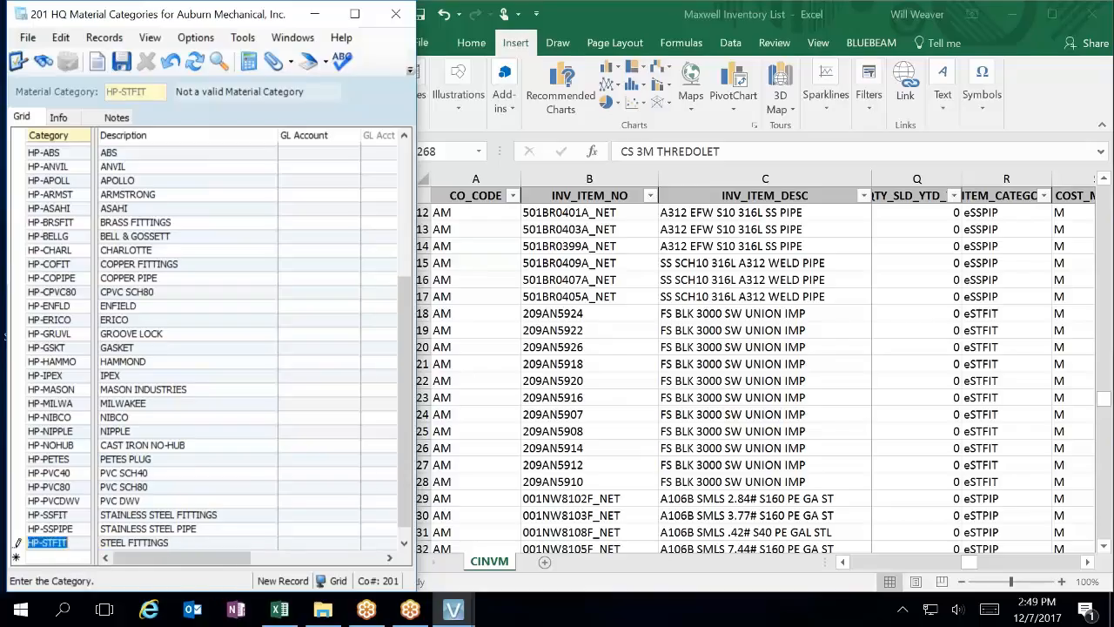
click(57, 544)
click(49, 541)
text(FS)
key(Delete)
click(115, 543)
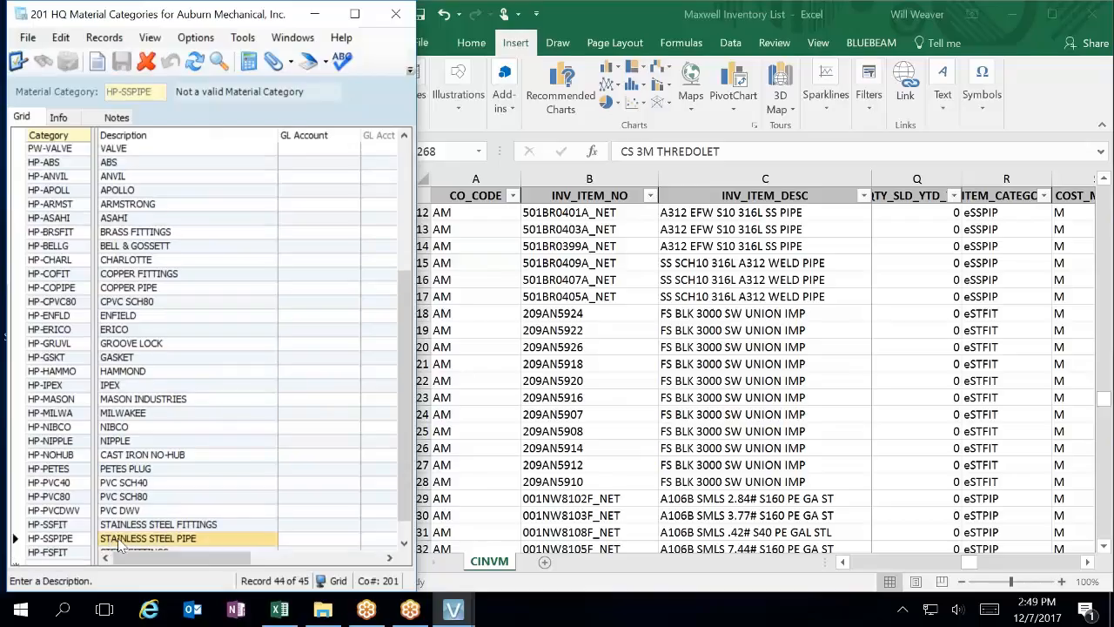
scroll(152, 527, down, 1)
click(105, 529)
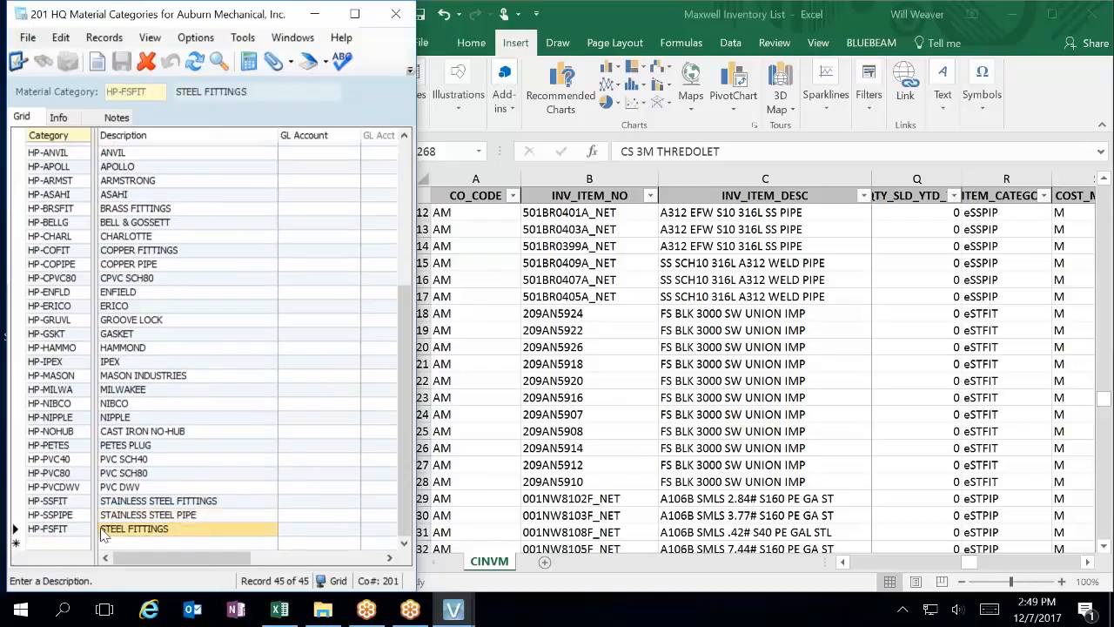
Step: Change the description of material category HP-FSFIT to FORGED STEEL FITTINGS and save the record
click(101, 529)
click(101, 530)
text(FORGED)
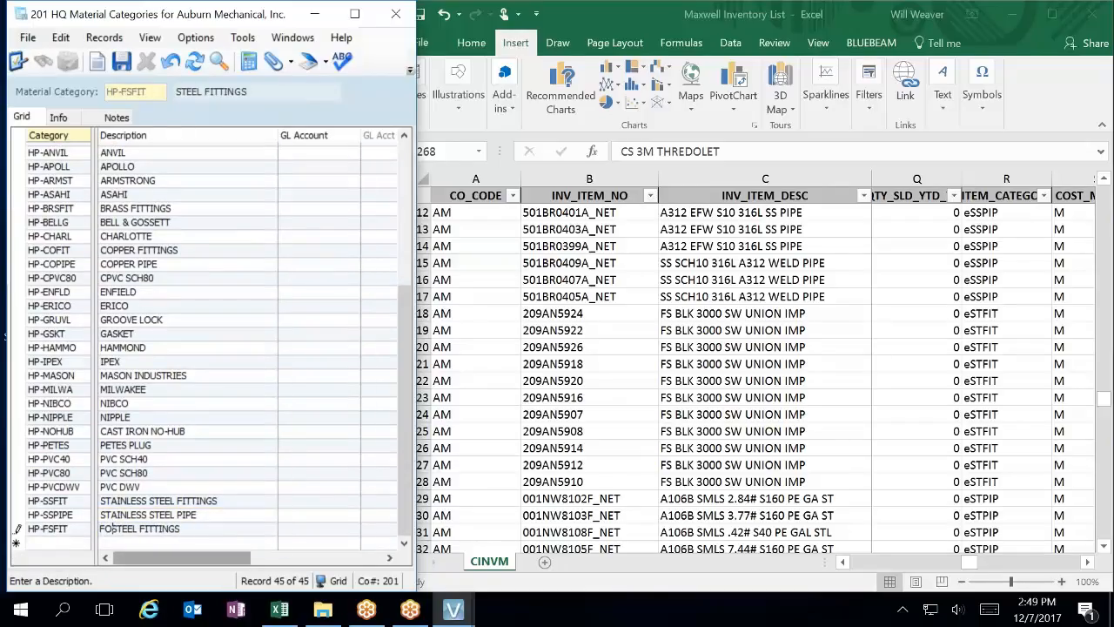
key(BackSpace)
click(195, 453)
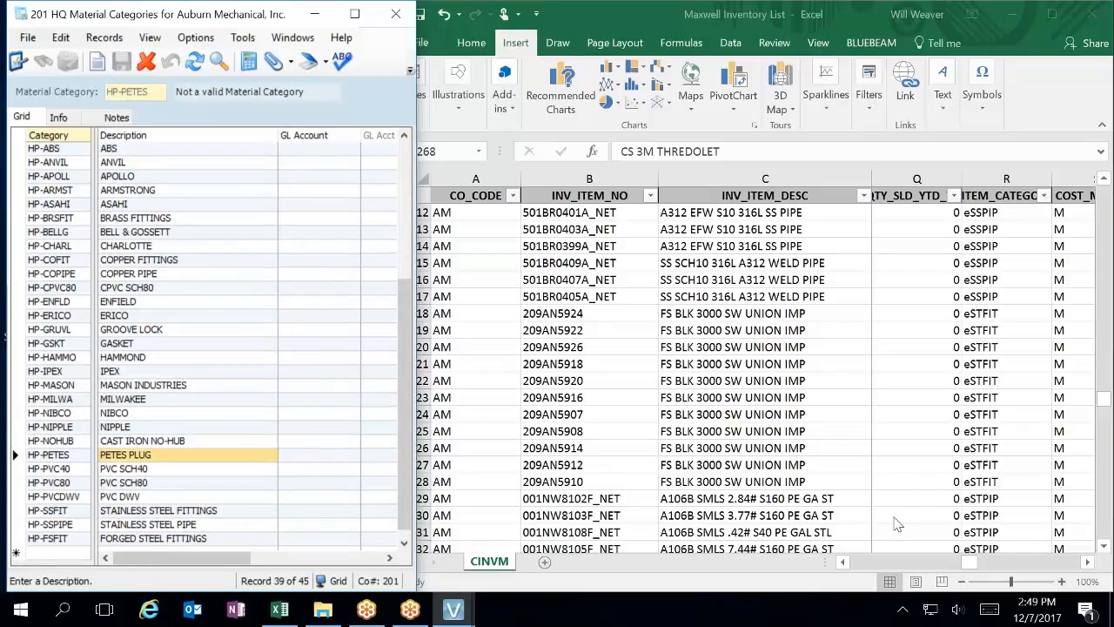
Step: Review the eSTPIP items in the inventory list and add material category HP-STPIPE with the description STEEL PIPE
key(alt+Tab)
scroll(775, 494, down, 5)
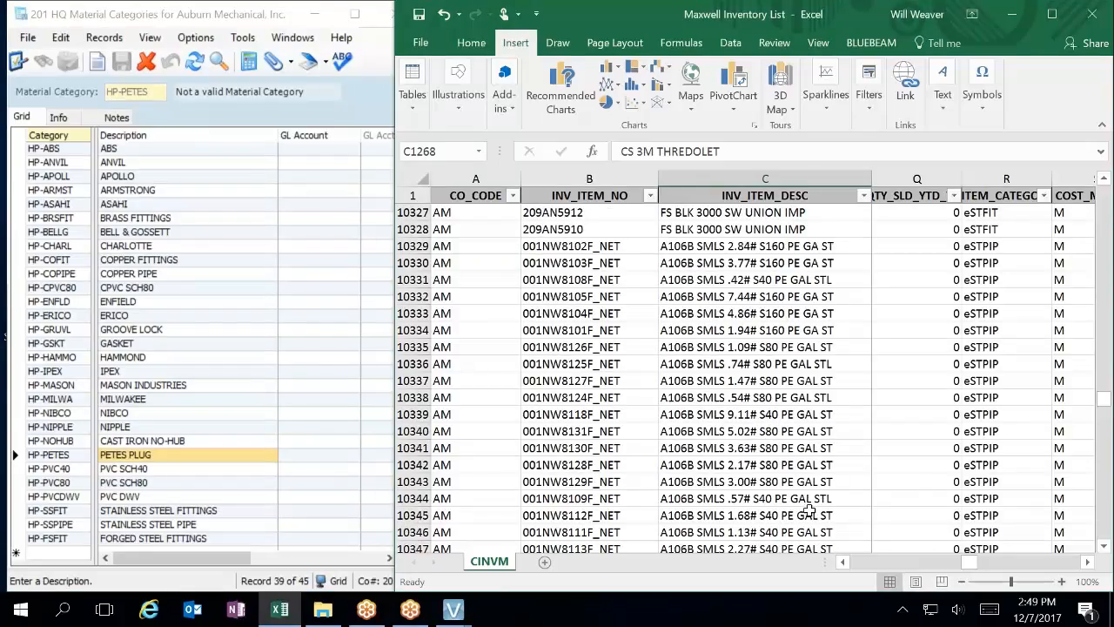
scroll(848, 470, down, 7)
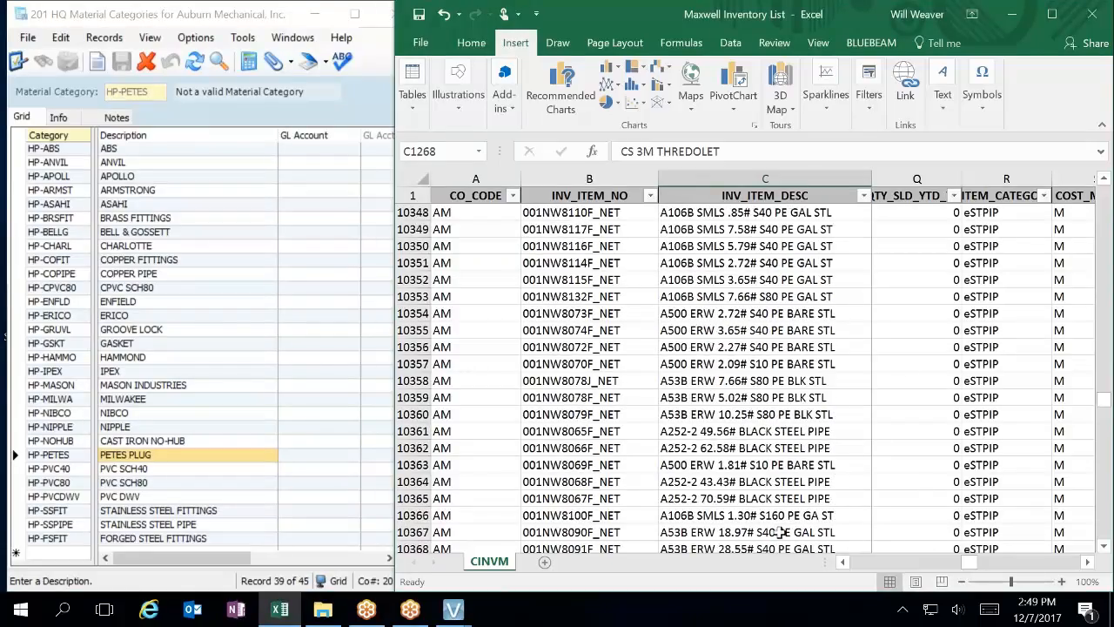
click(66, 548)
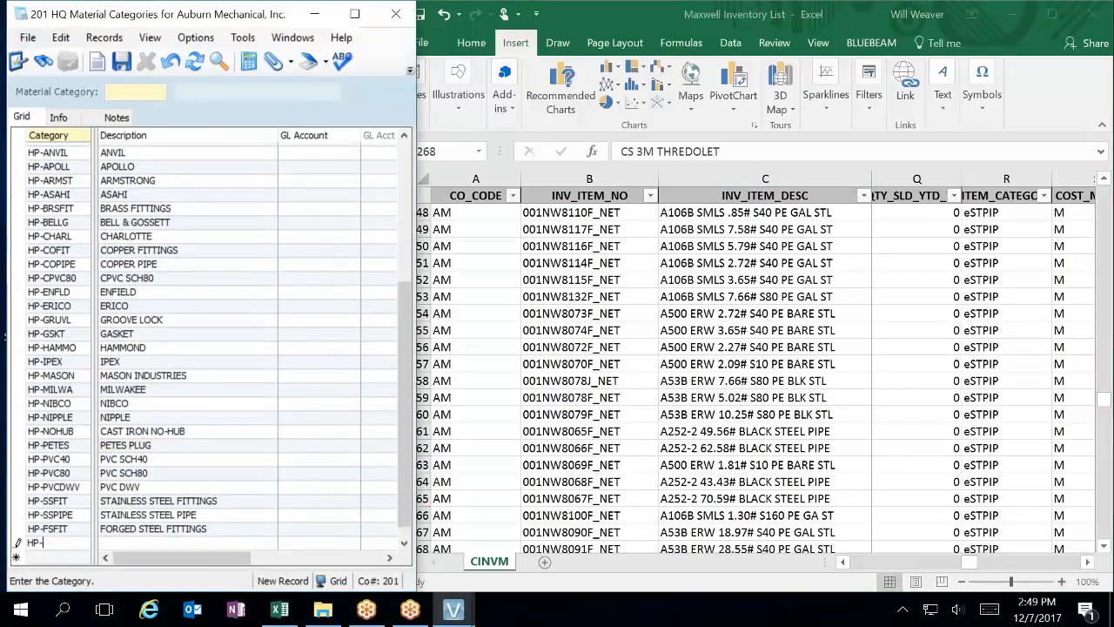
text(HP-STPIP)
key(Tab)
text(STEEL PI)
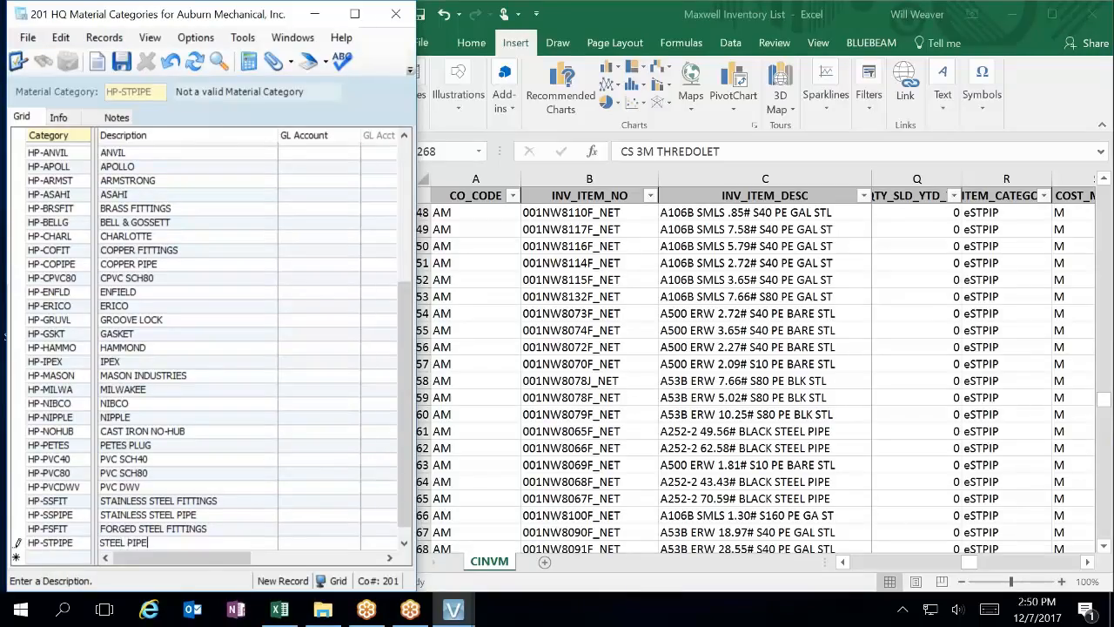
text(PE)
key(Tab)
click(170, 459)
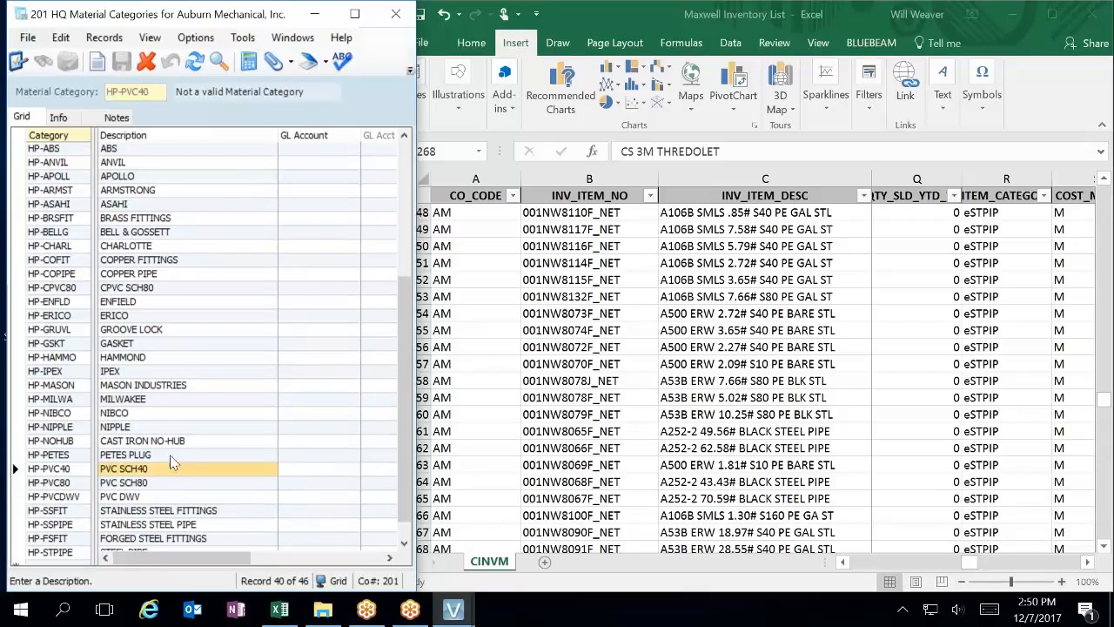
Step: Find where the eSTPIP items end in the inventory list and add material category HP-TYLER with the description TYLER PIPE
click(881, 498)
scroll(896, 486, down, 16)
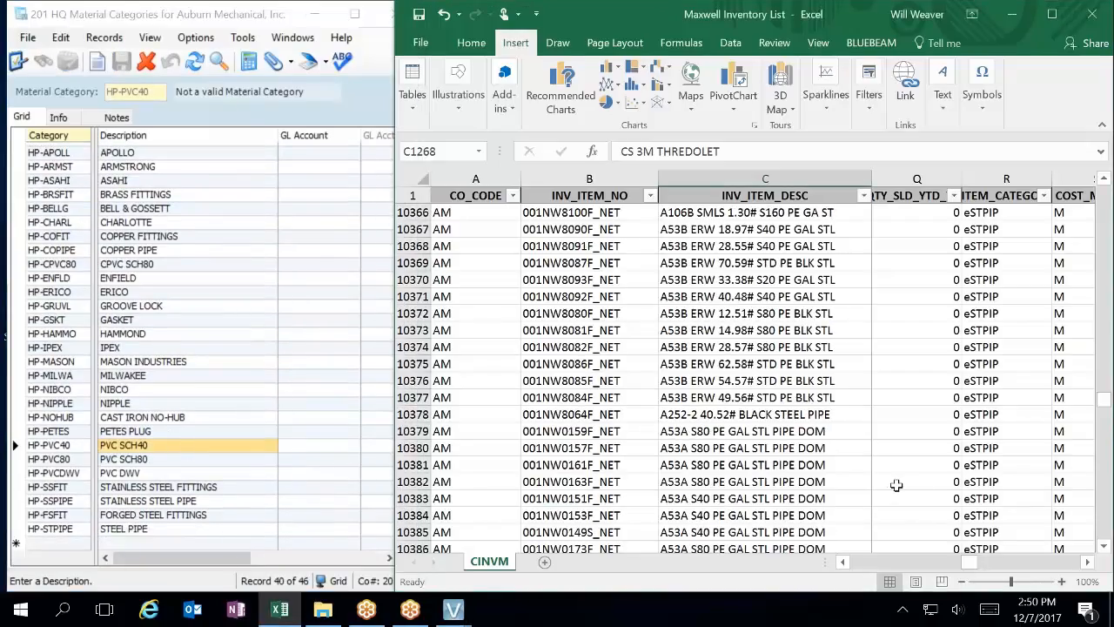
scroll(896, 485, down, 20)
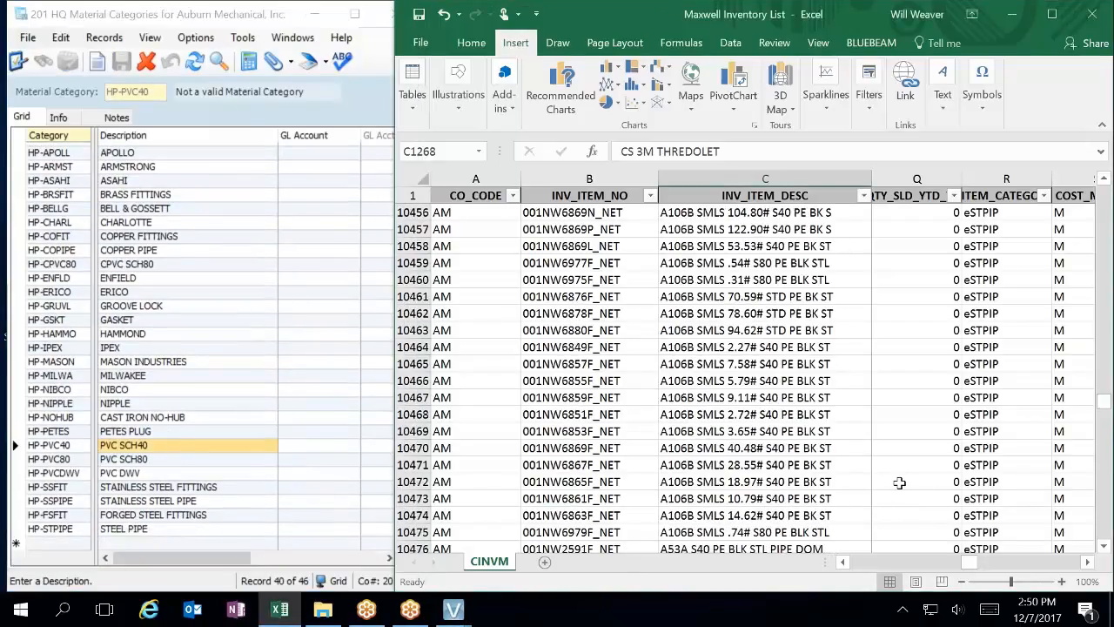
scroll(900, 485, down, 20)
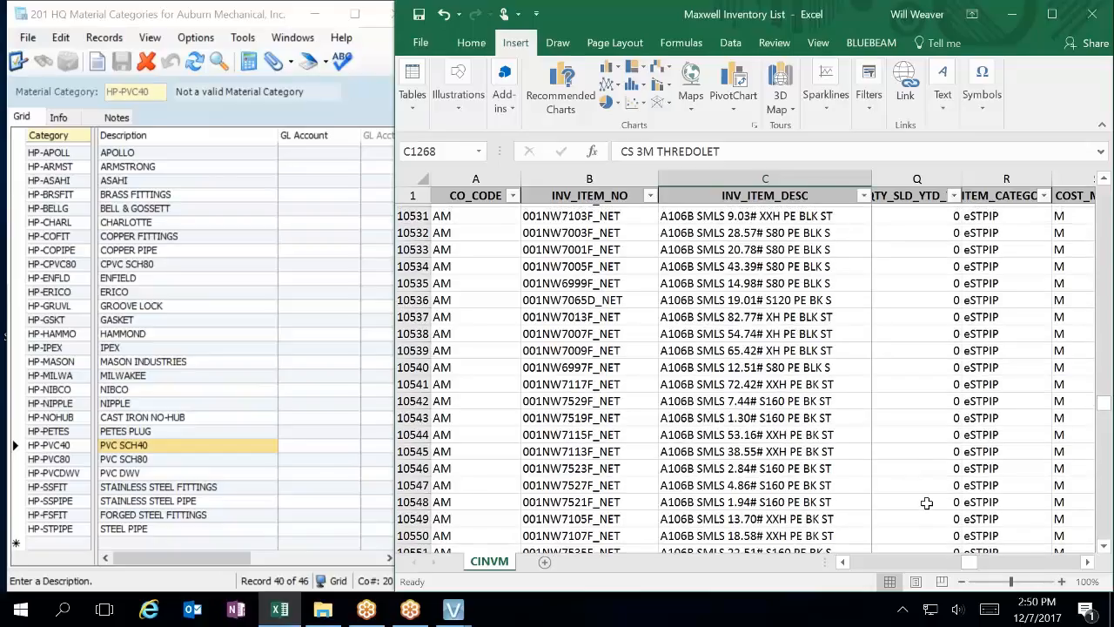
scroll(927, 503, down, 13)
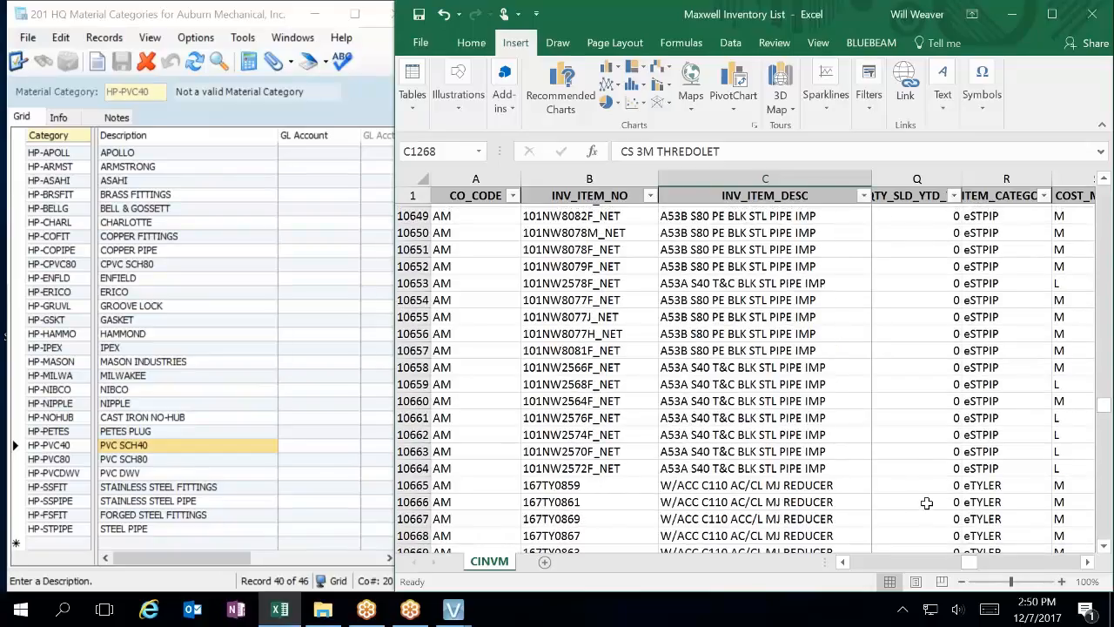
scroll(931, 499, down, 5)
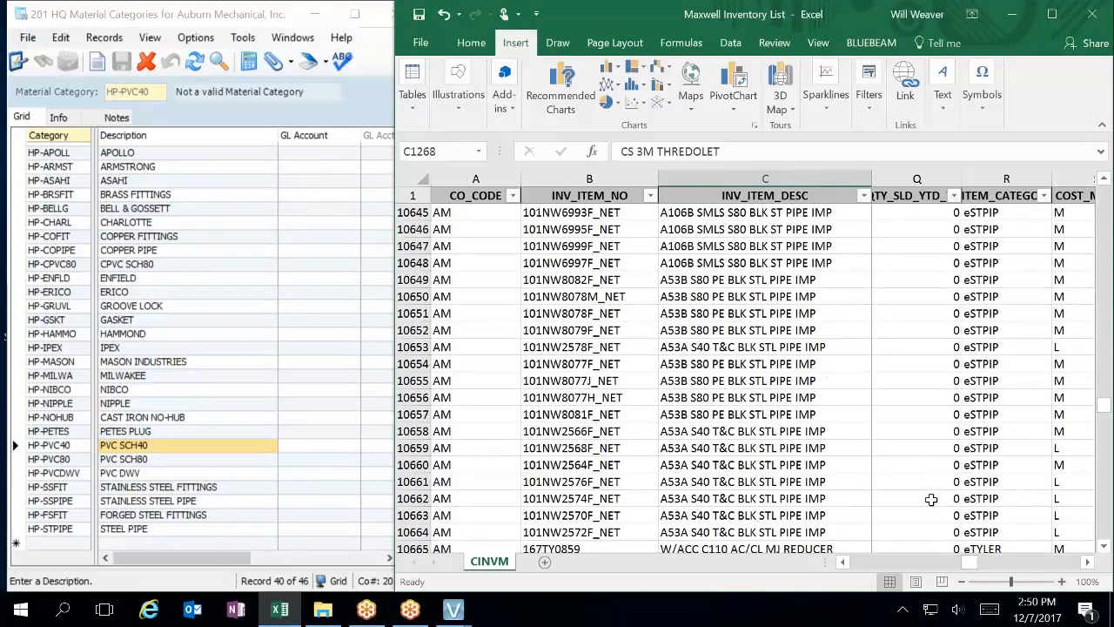
scroll(930, 499, down, 3)
click(74, 550)
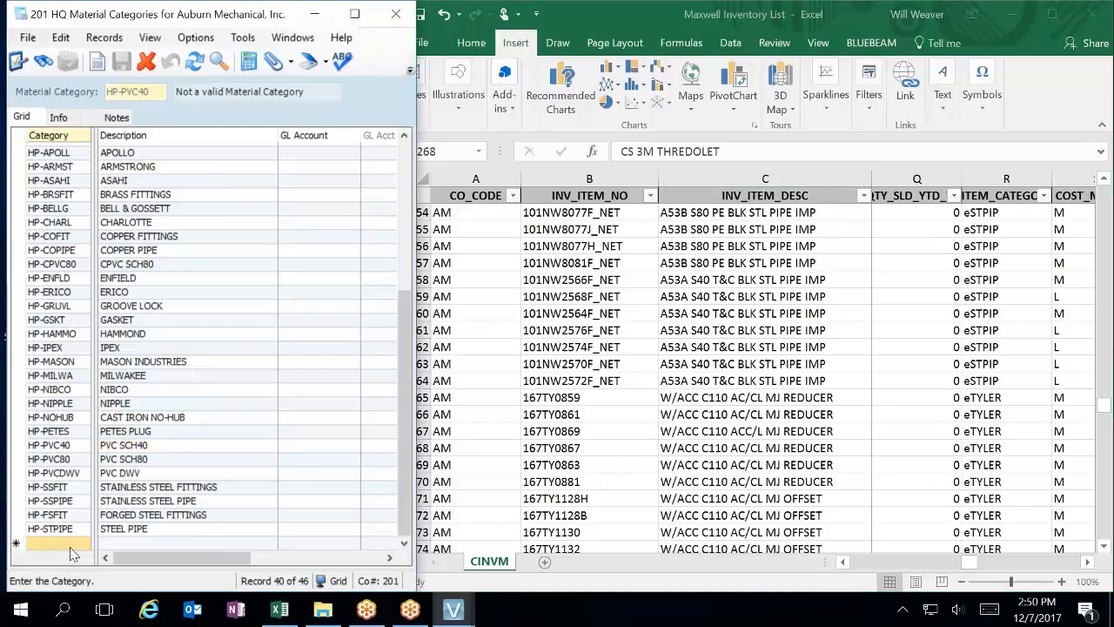
click(81, 546)
text(HP-TYLER)
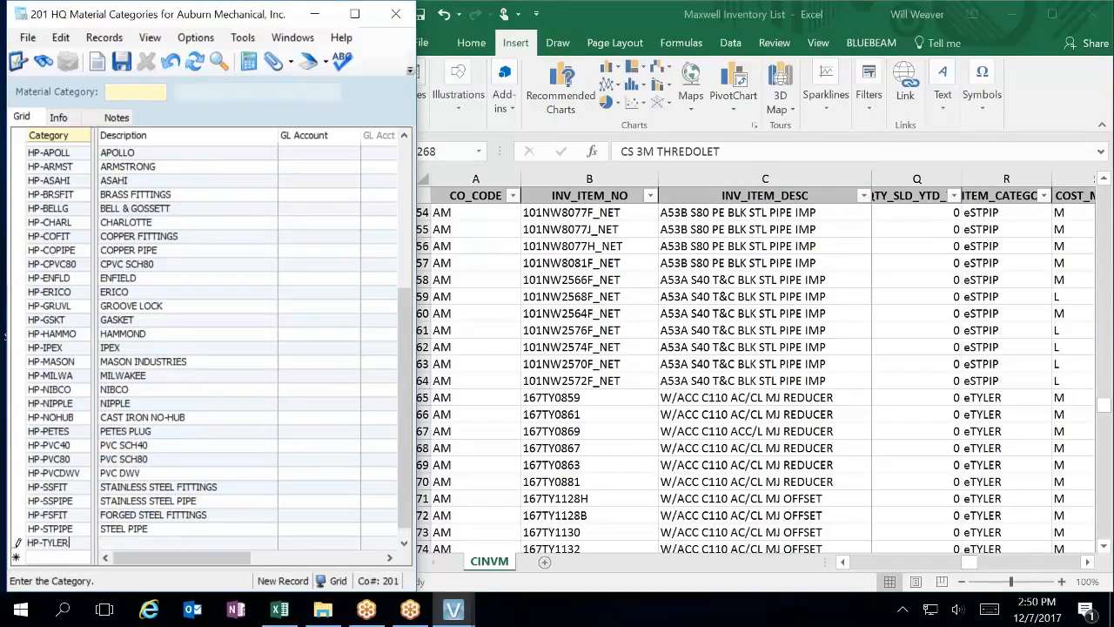
key(Tab)
text(TY)
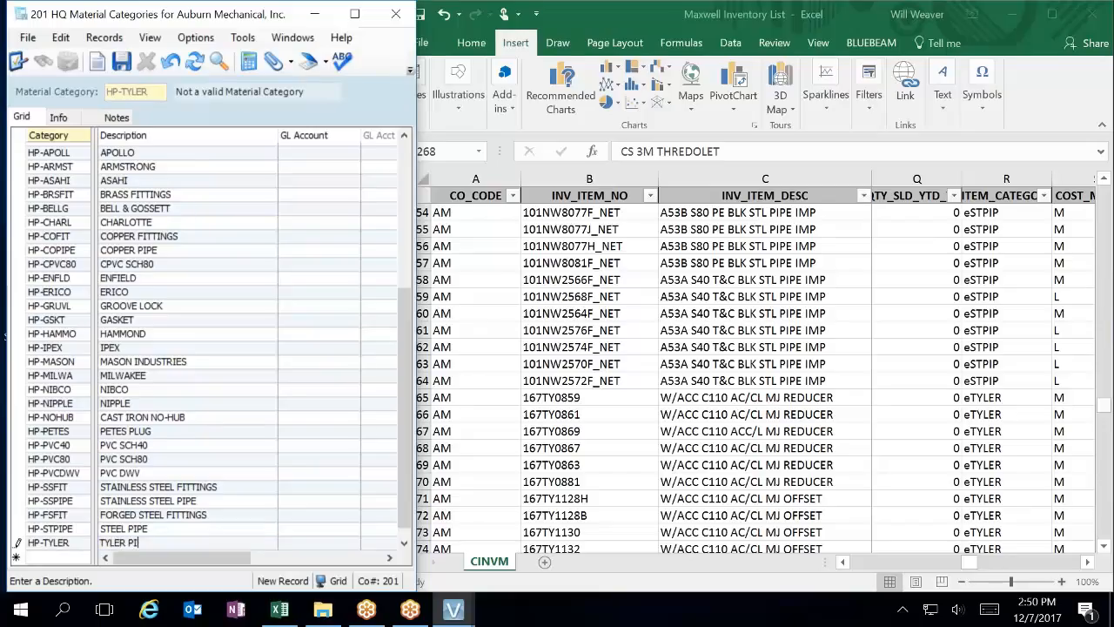
key(Tab)
Step: Look through the long run of eTYLER items in the inventory list for the start of the following item category
click(737, 394)
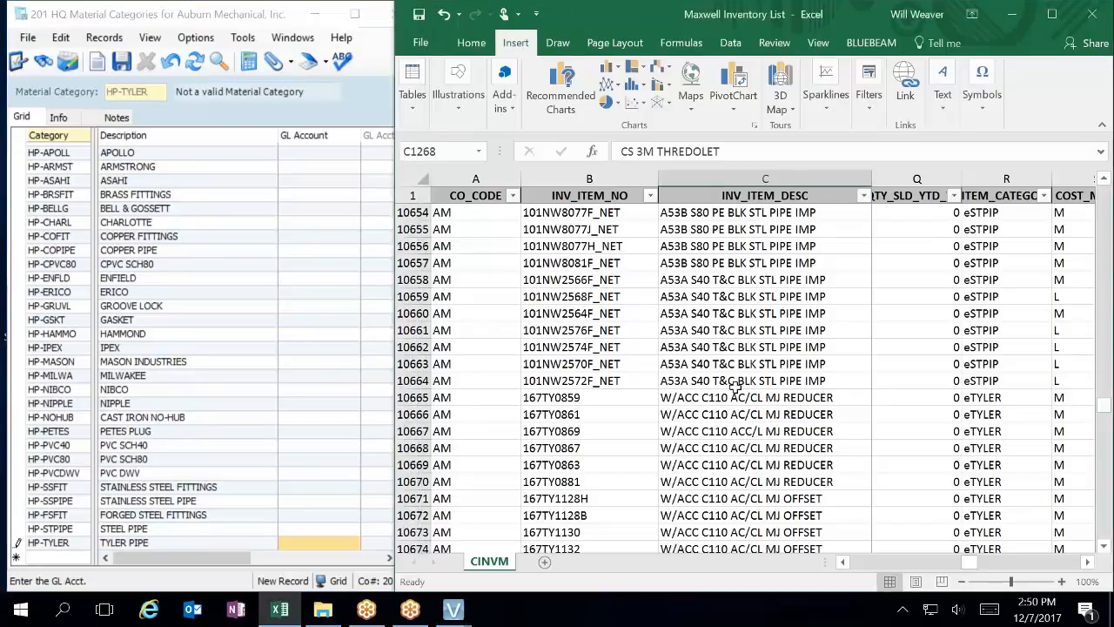
scroll(749, 391, down, 6)
scroll(748, 392, down, 20)
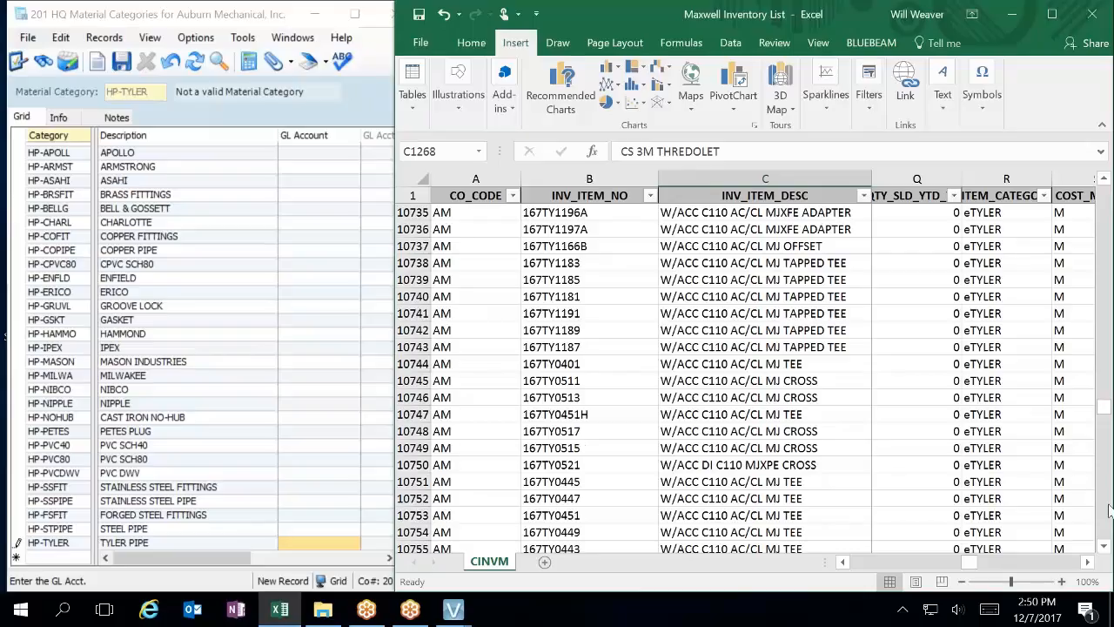
scroll(1077, 487, down, 5)
scroll(1109, 509, down, 20)
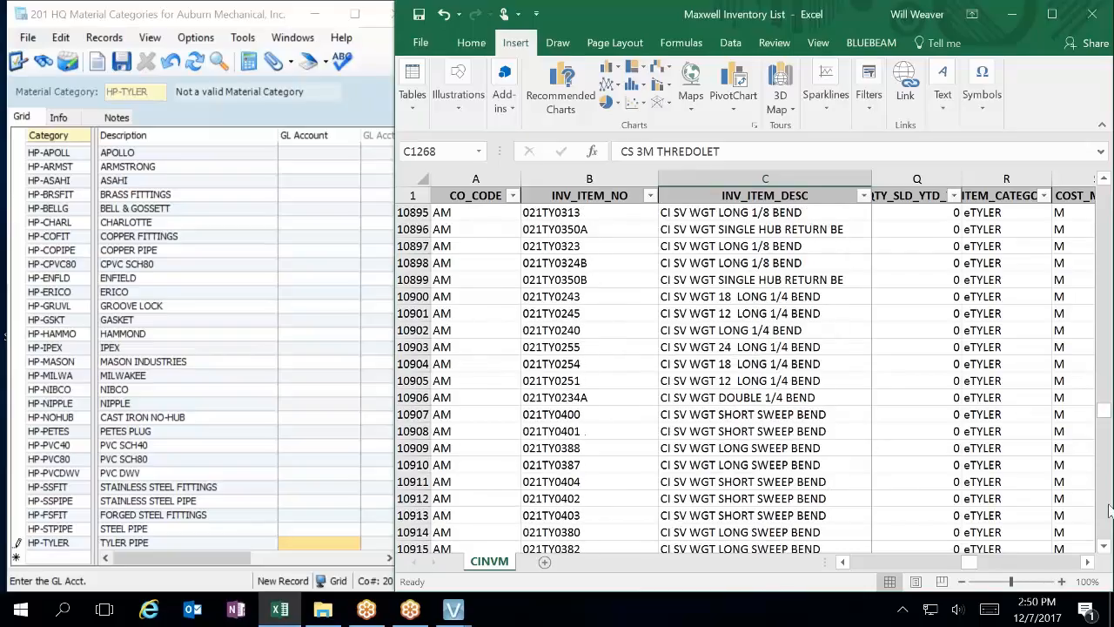
scroll(1108, 509, down, 20)
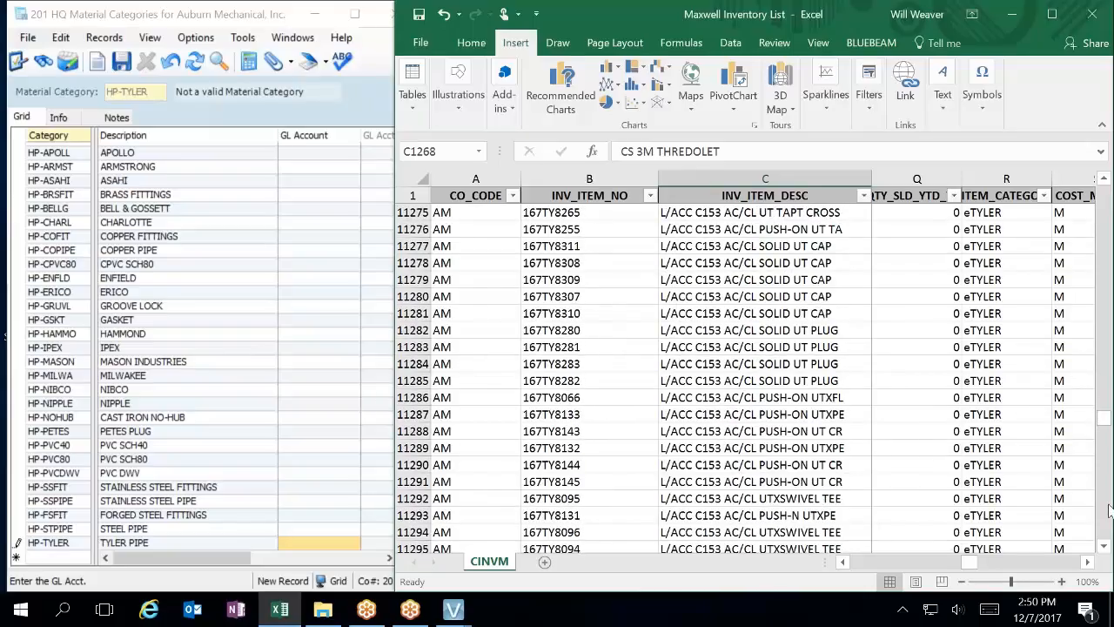
scroll(1109, 509, down, 20)
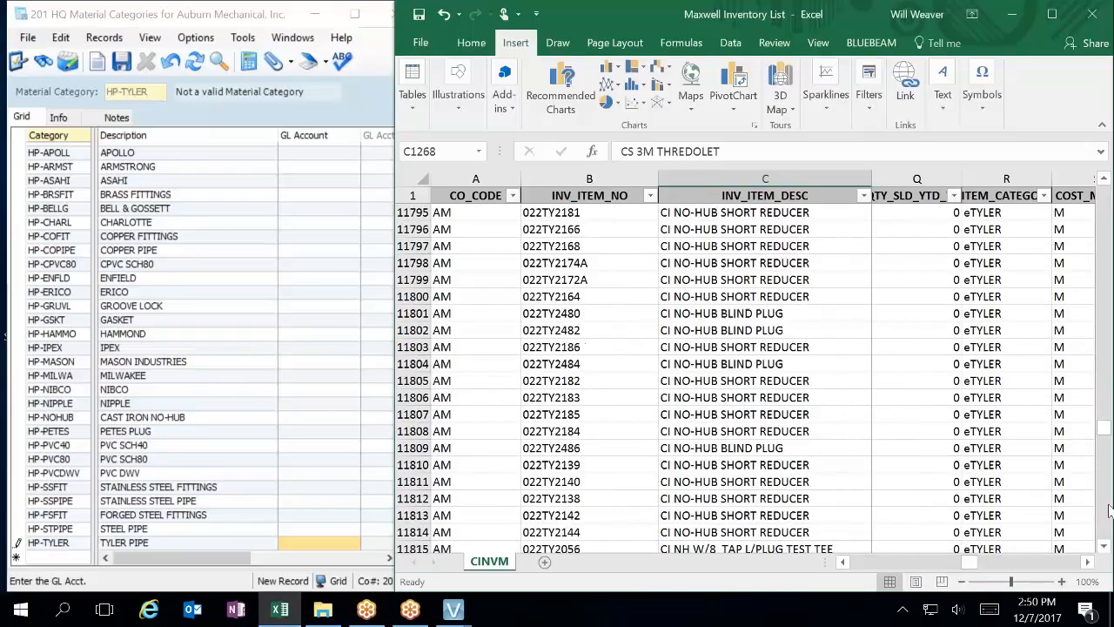
scroll(1108, 509, down, 20)
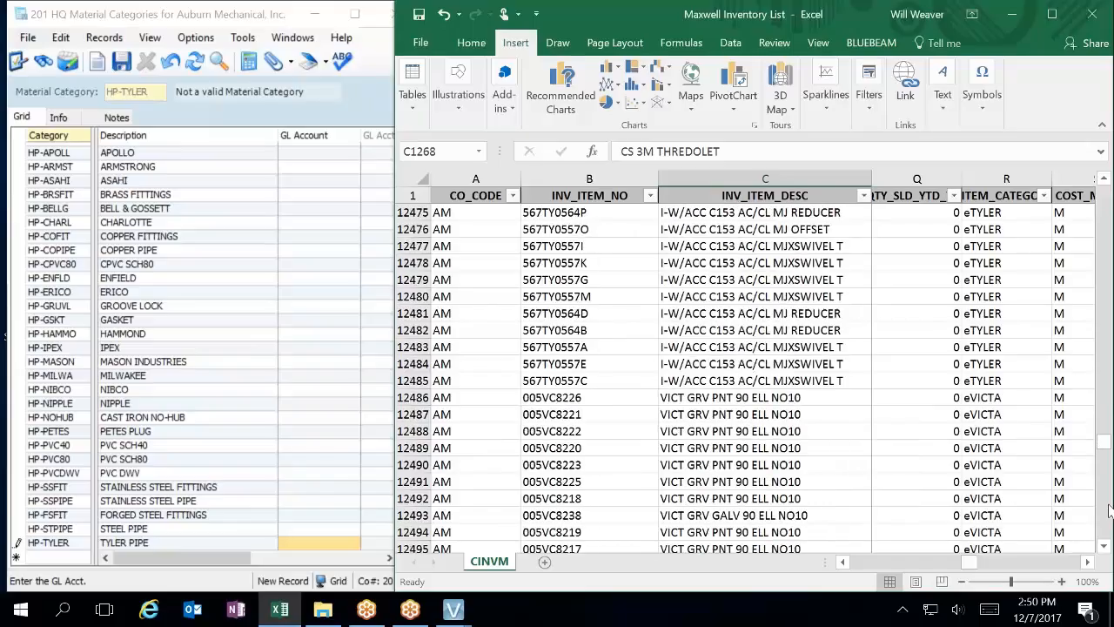
scroll(1108, 509, down, 14)
scroll(1103, 357, up, 20)
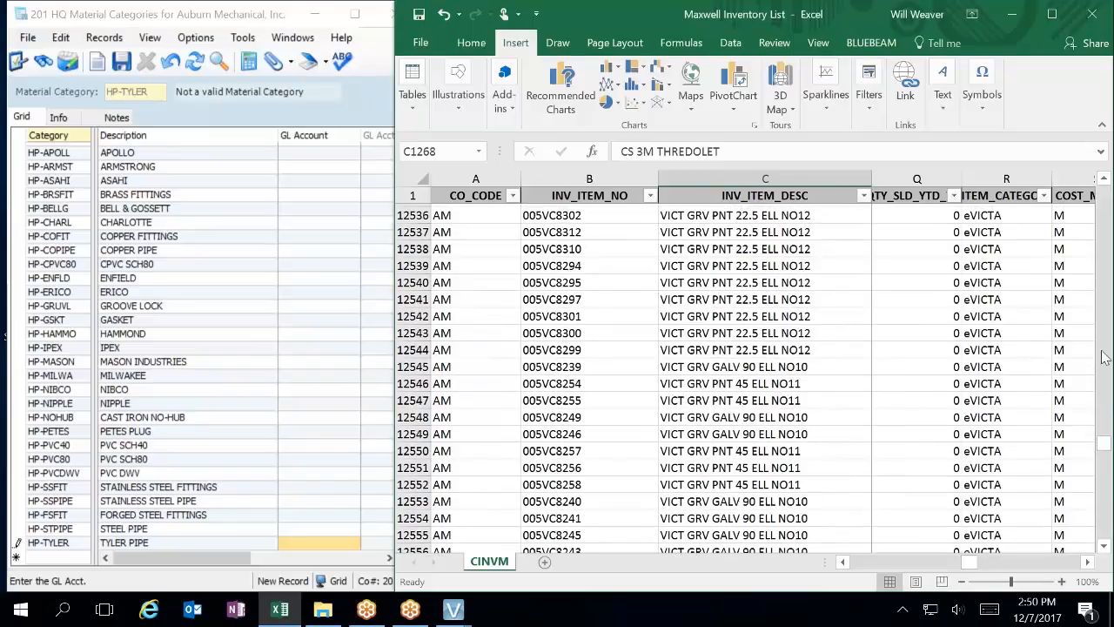
scroll(1104, 357, up, 20)
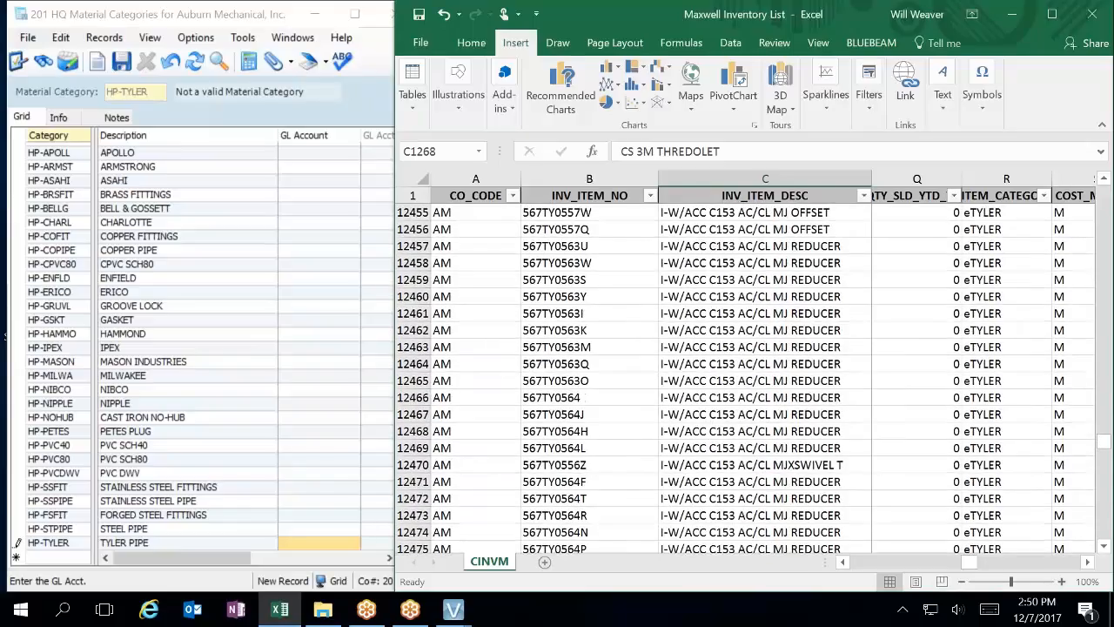
scroll(1107, 481, down, 7)
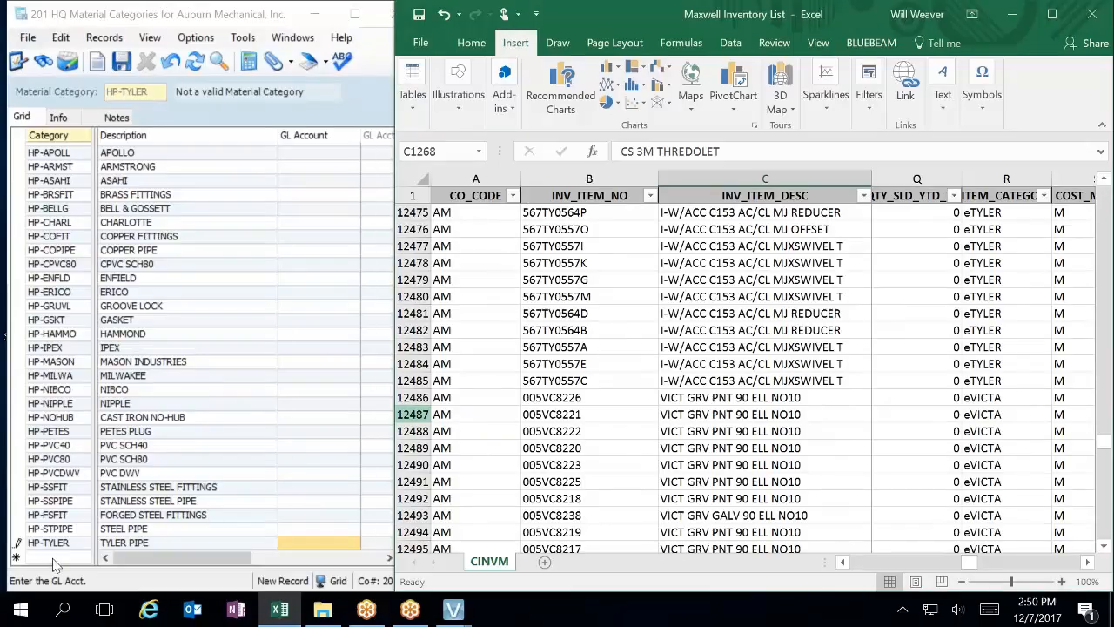
Step: Add material category HP-VICTA with the description VICTAULIC
click(55, 557)
text(HP-VICTA)
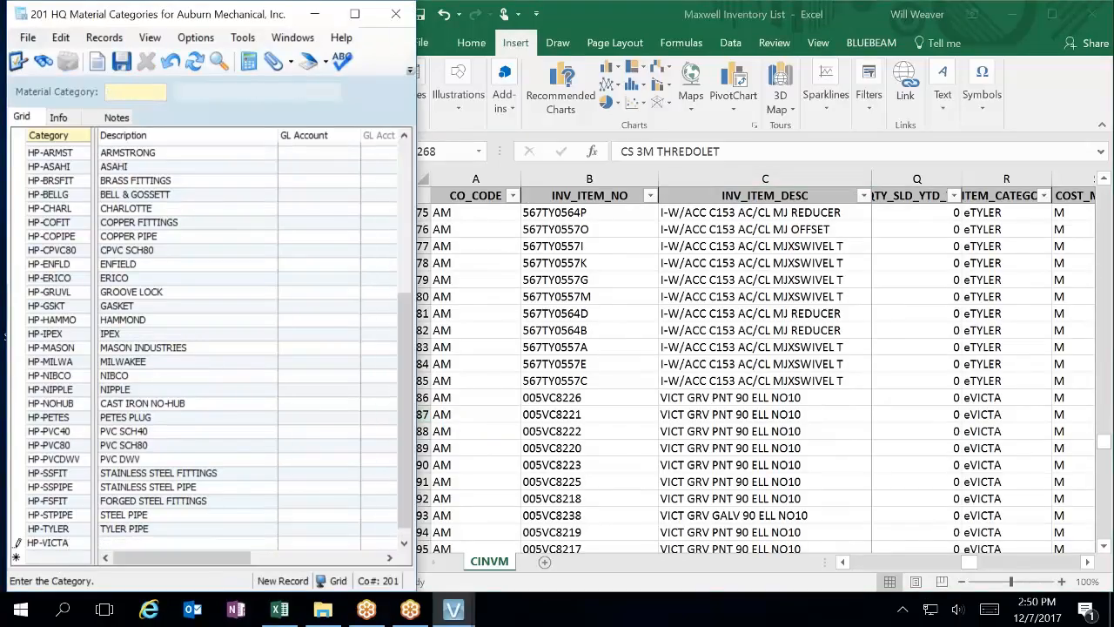
key(Tab)
text(VICTAULIC)
key(Tab)
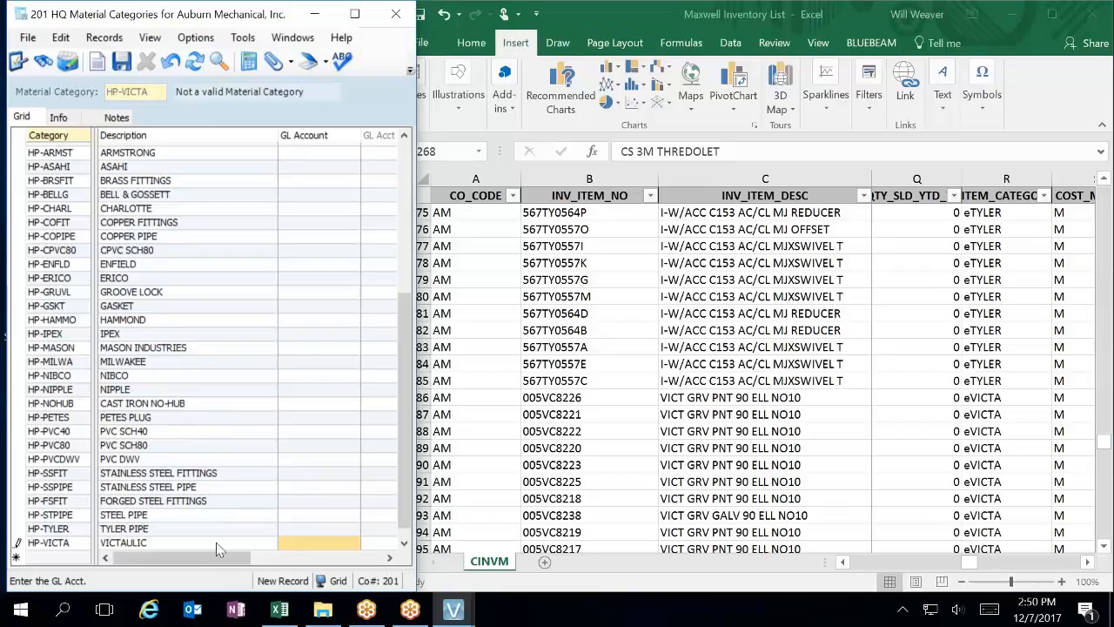
Step: Look through the eVICTA items in the inventory list for the row where the following item category begins
click(924, 472)
scroll(906, 441, down, 1)
scroll(906, 442, down, 7)
click(1104, 513)
drag(1103, 514, 1106, 474)
scroll(1106, 426, up, 16)
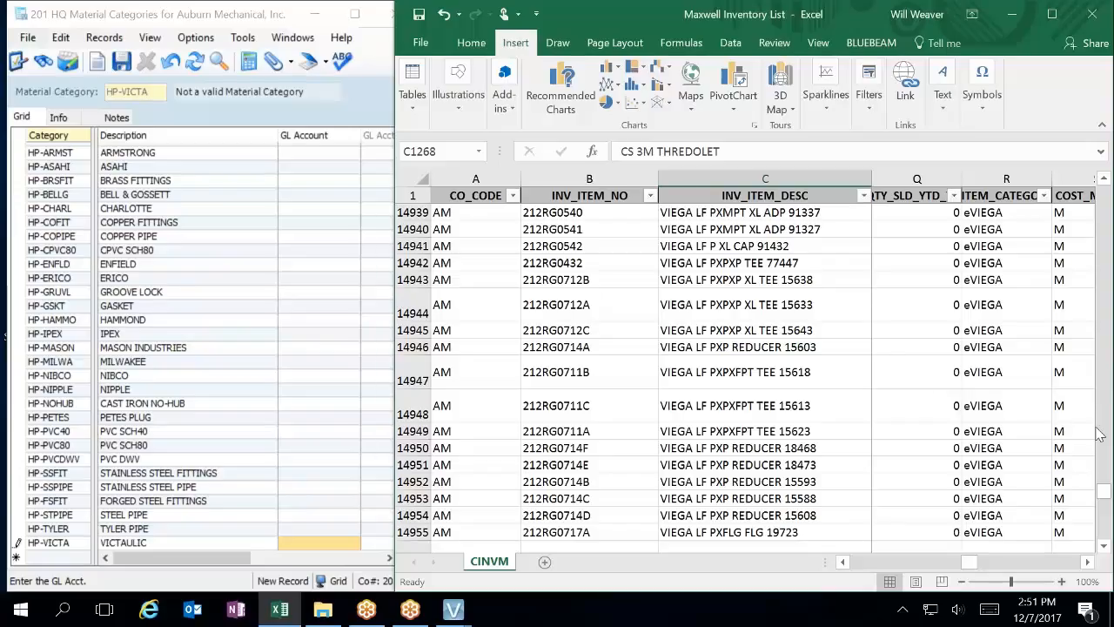
scroll(1105, 424, up, 20)
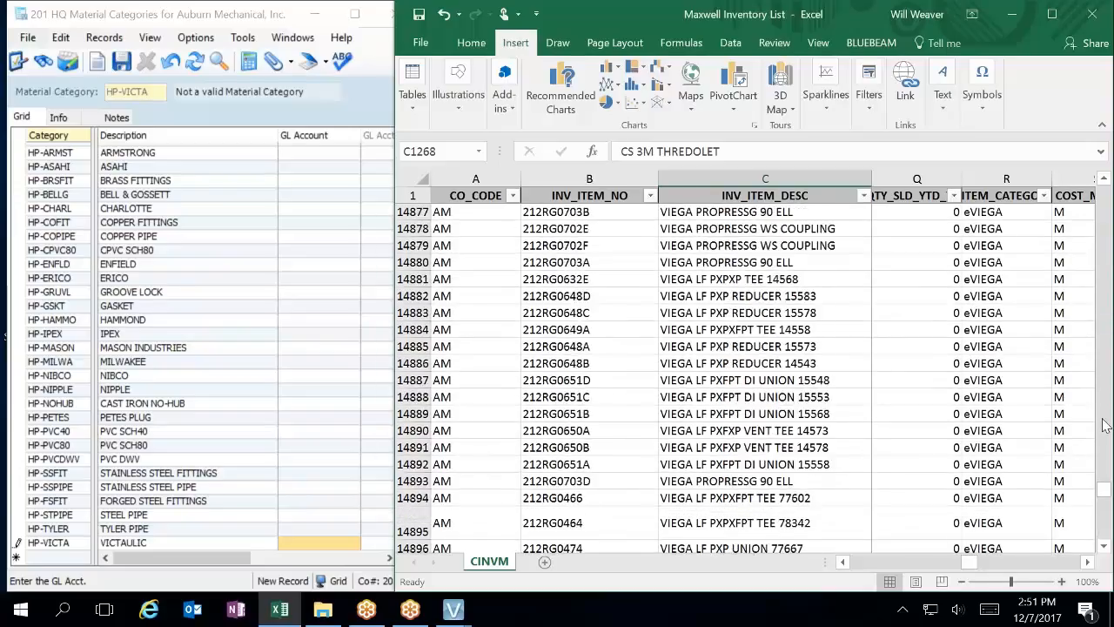
drag(1104, 546, 1103, 545)
Step: Add material category HP-VIEGA with the description VIEGA and save the record
click(48, 564)
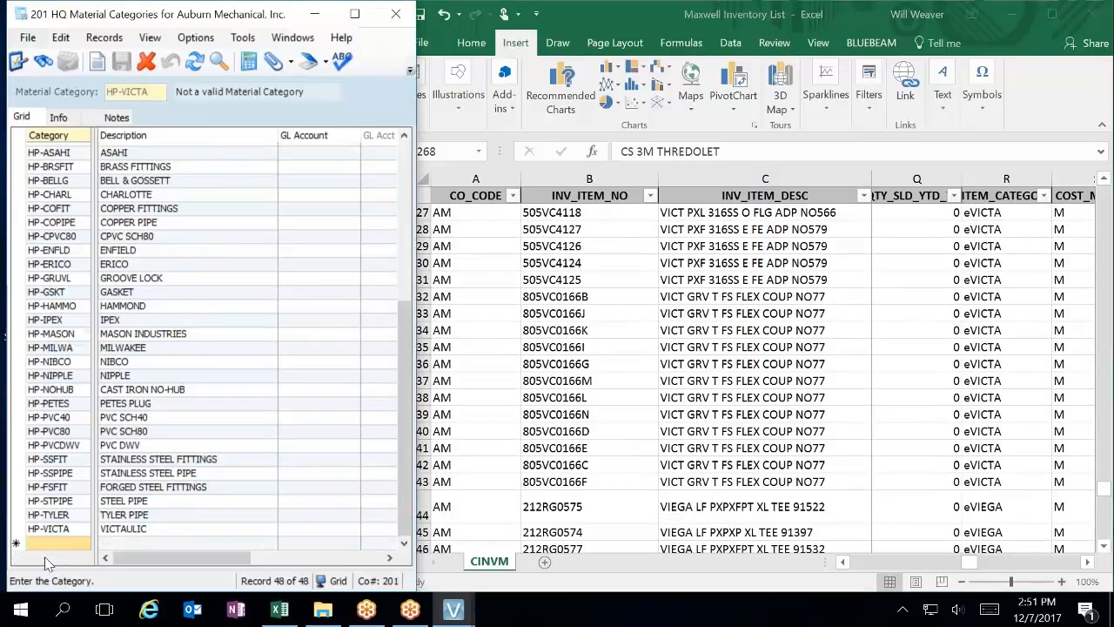
text(HP-VIEGA)
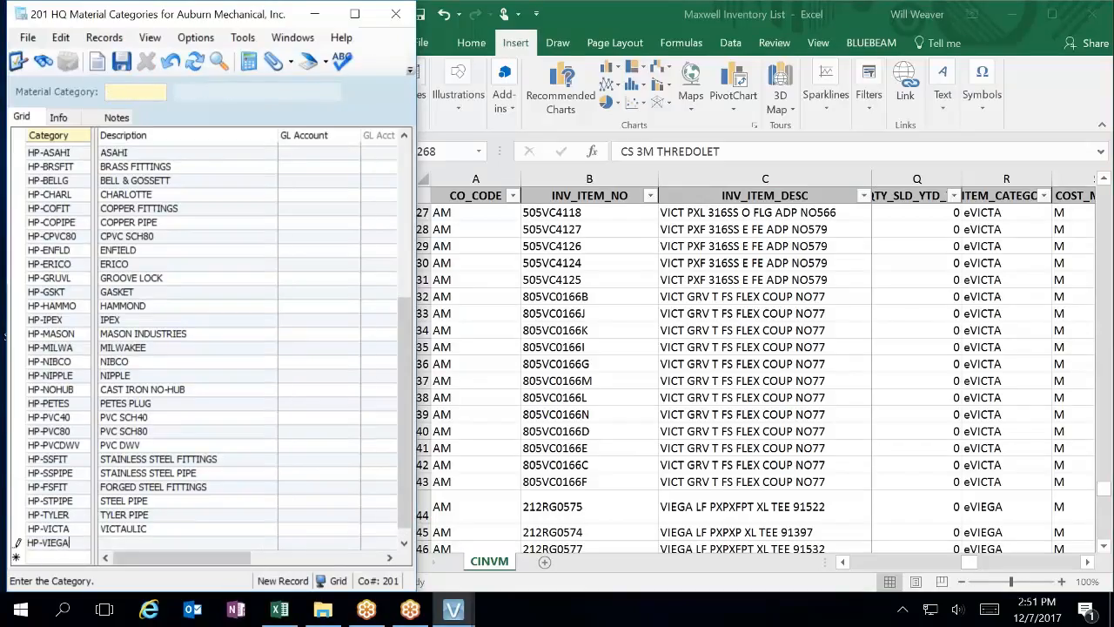
key(Tab)
text(VIEG)
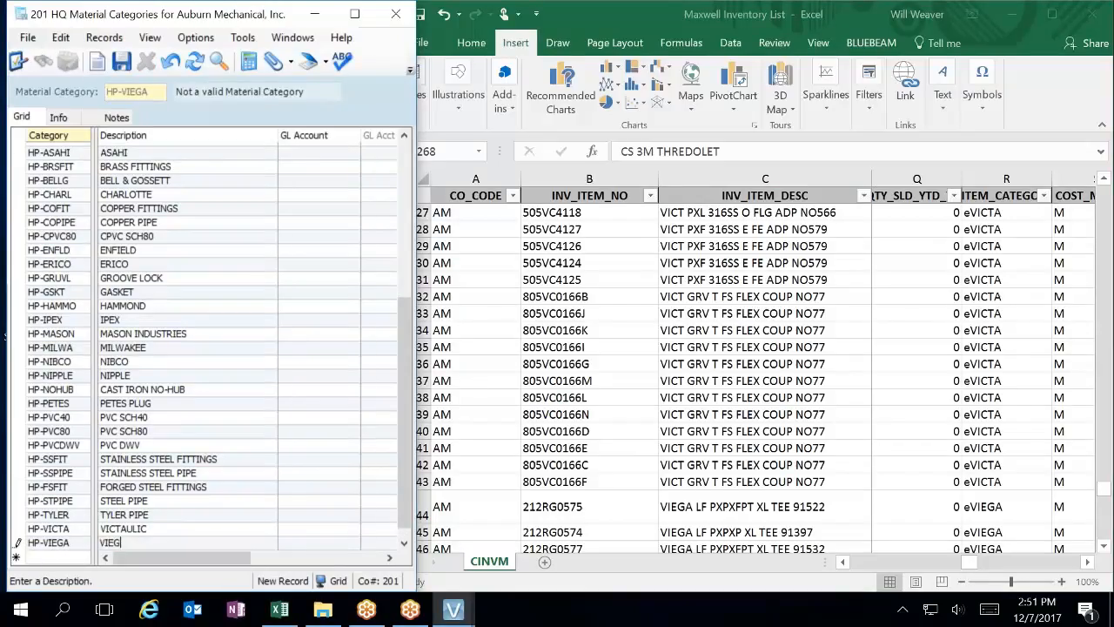
key(Tab)
click(177, 471)
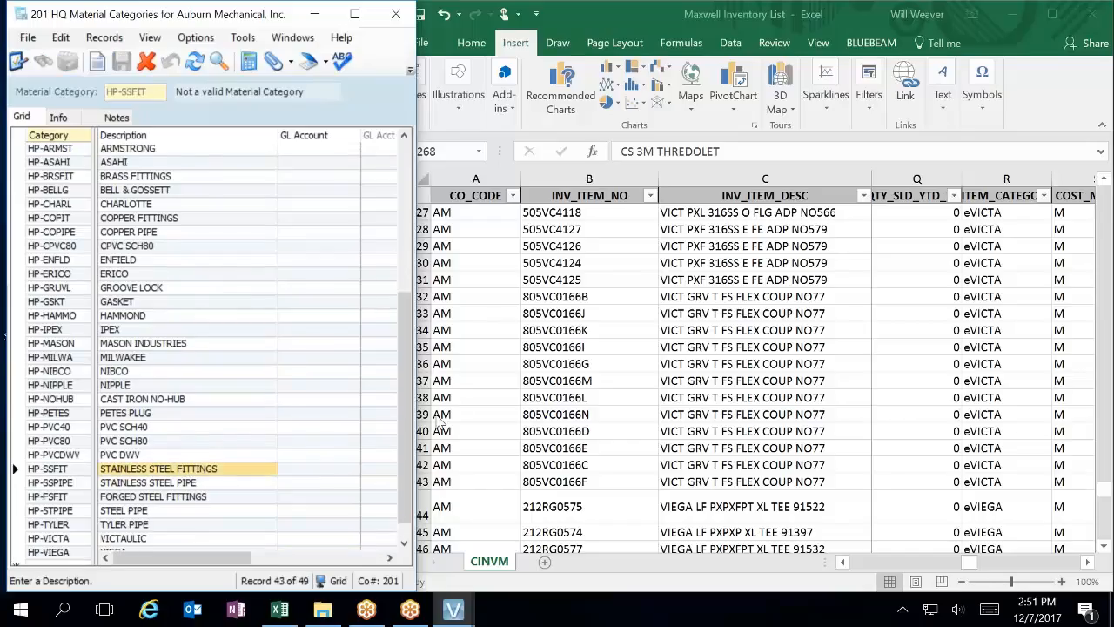
Step: Find where the eVIEGA items end in the inventory list and which item category follows them
scroll(257, 445, down, 2)
click(846, 479)
scroll(859, 470, down, 6)
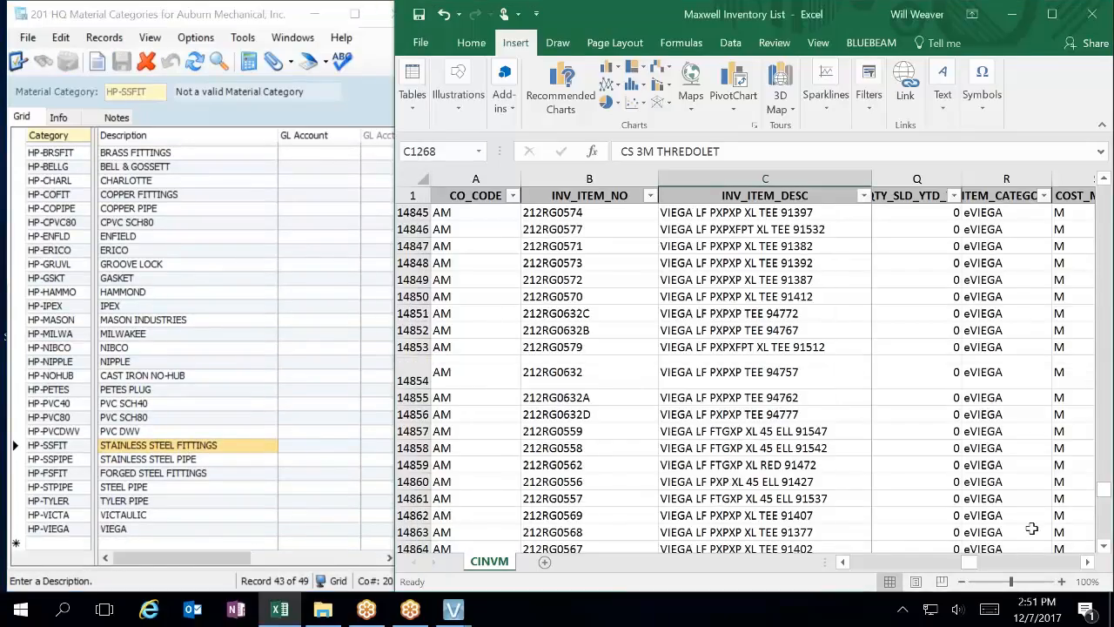
click(1105, 533)
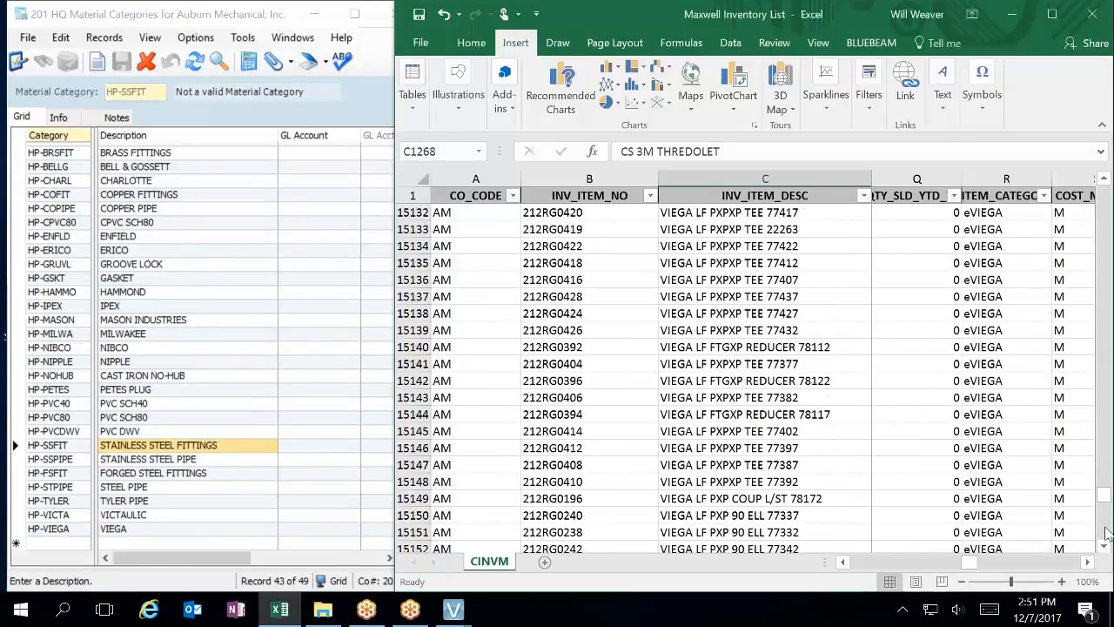
click(1101, 468)
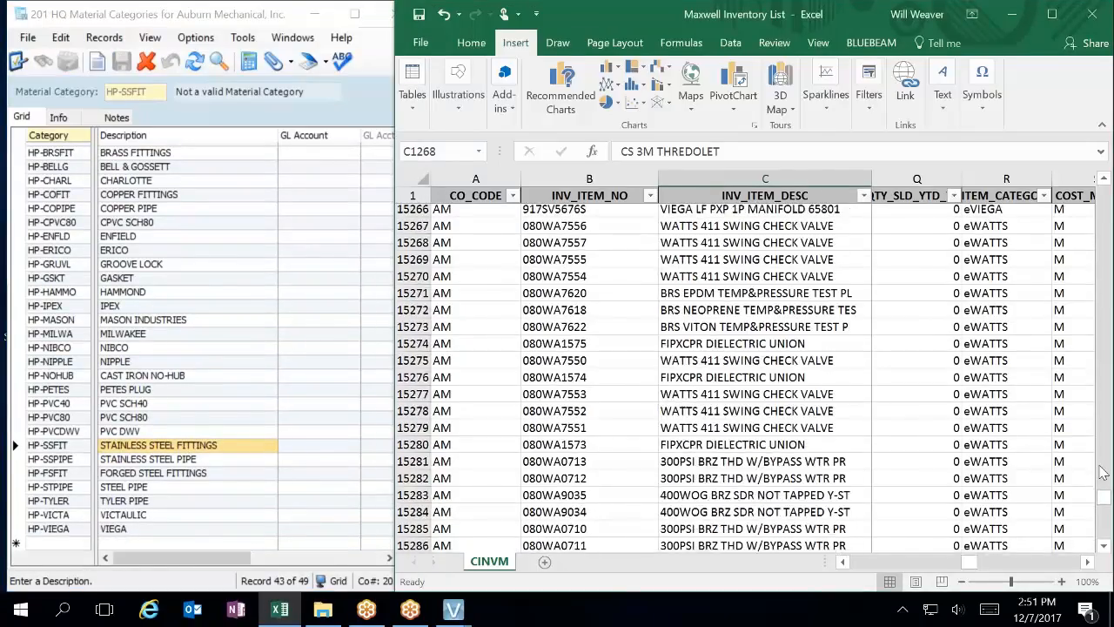
Step: Add material category HP-WATTS with the description WATTS
click(68, 545)
text(HP-WATTS)
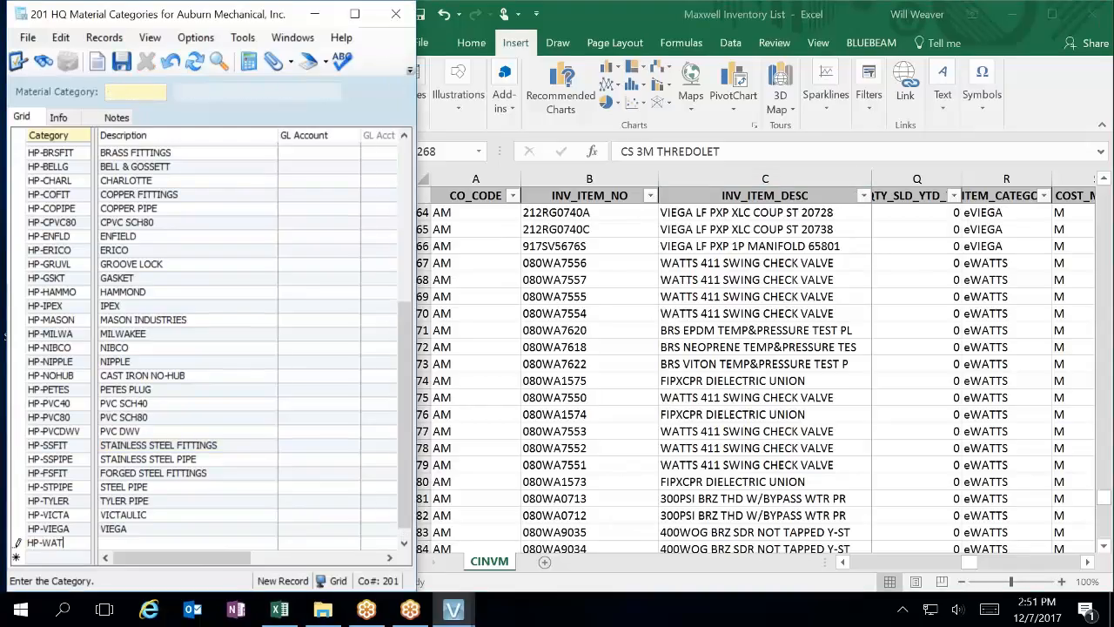
key(Tab)
text(WATTS)
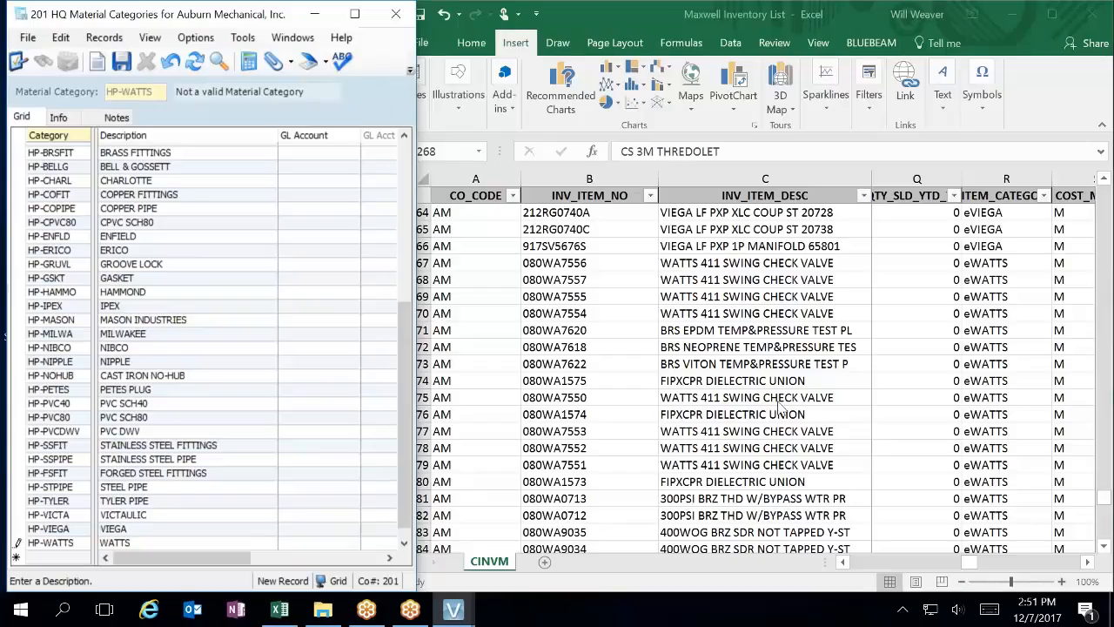
Step: Check which item category follows eWATTS in the inventory list and add material category HP-WEISS with the description WEISS
click(780, 419)
click(1108, 518)
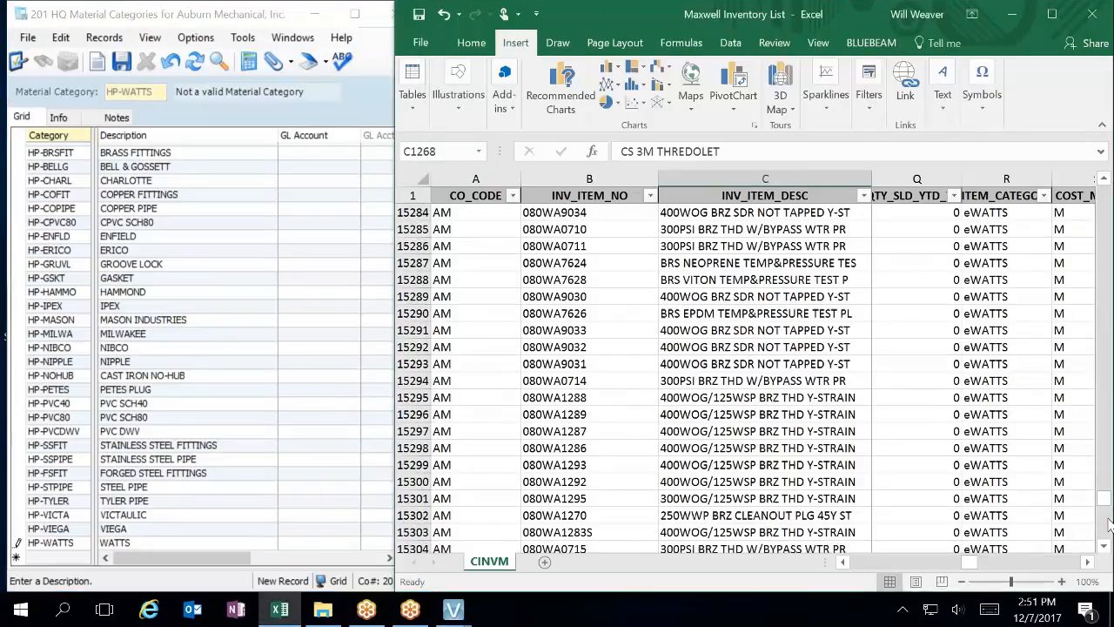
scroll(1094, 465, up, 20)
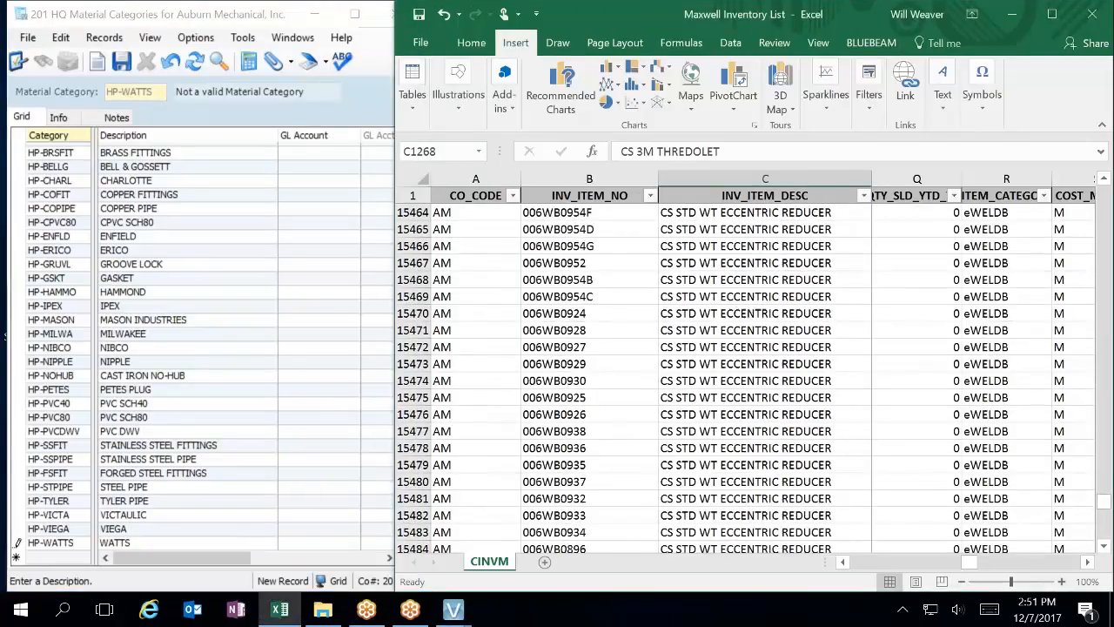
scroll(1099, 473, up, 20)
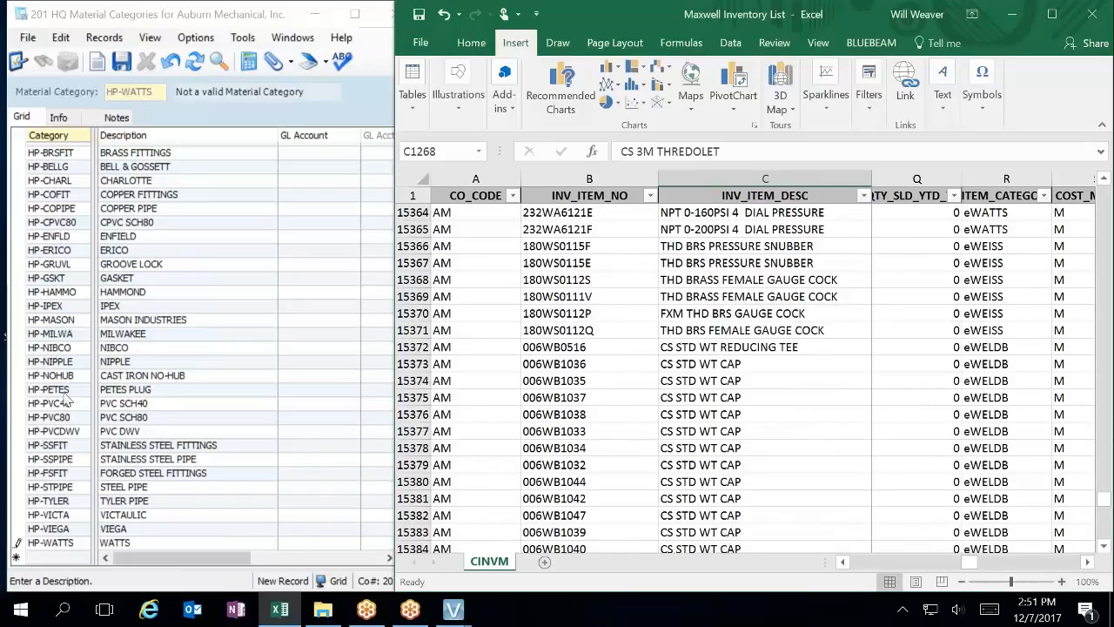
click(50, 556)
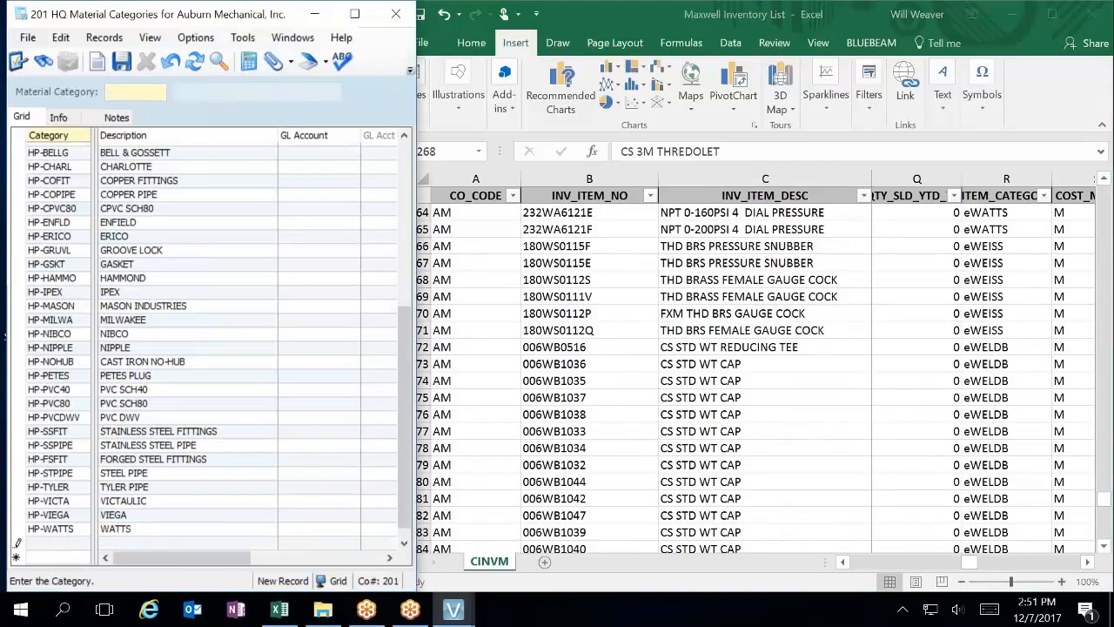
text(HP-WEISS)
key(Tab)
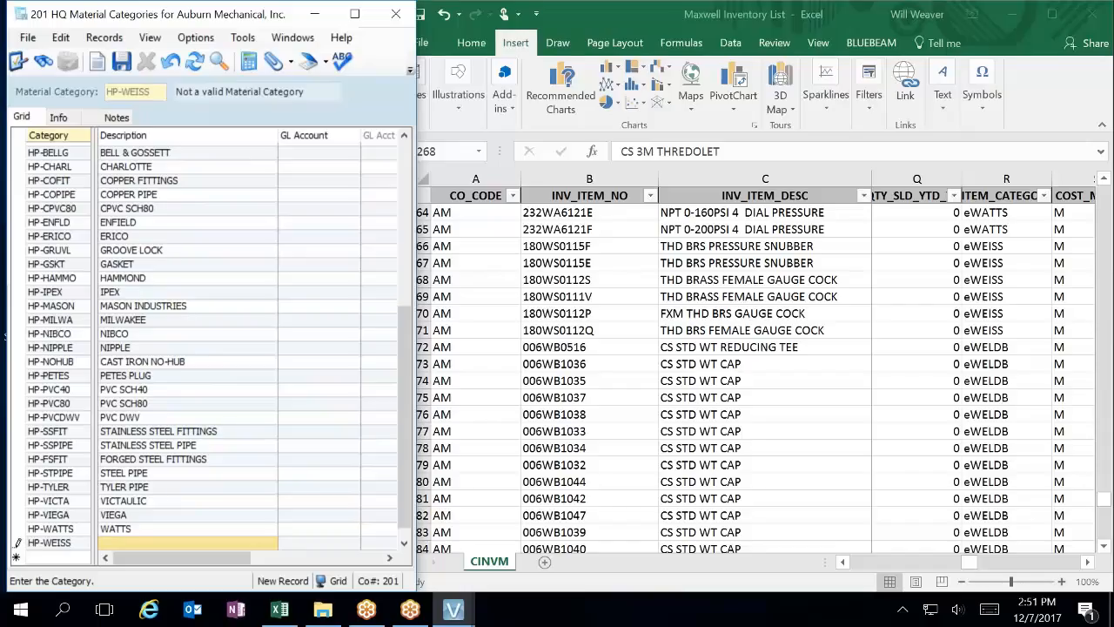
text(WEISS)
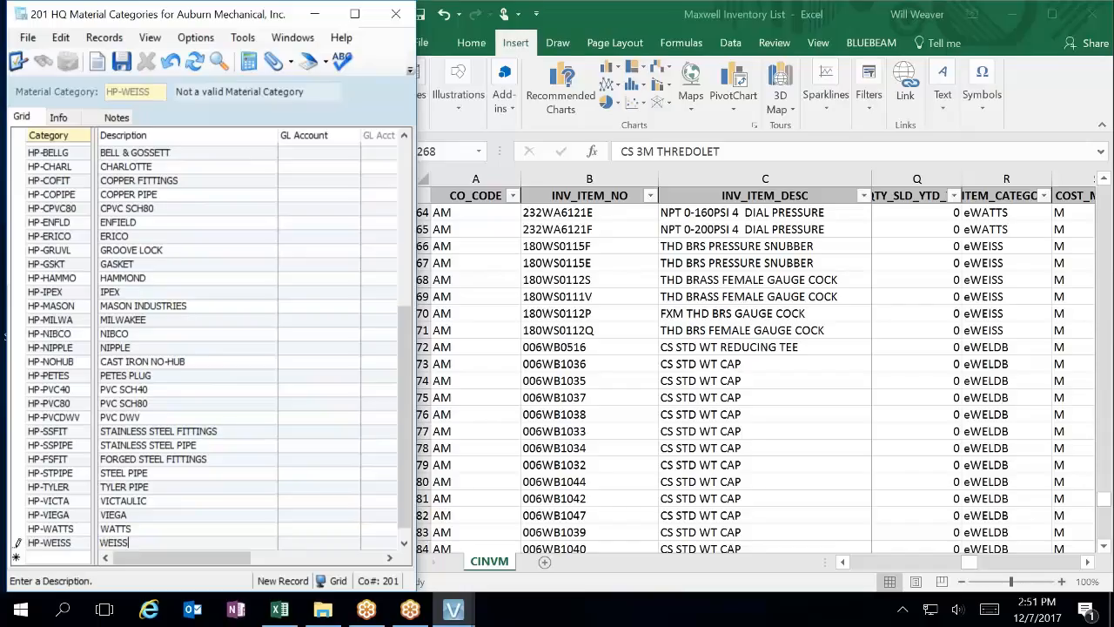
key(Tab)
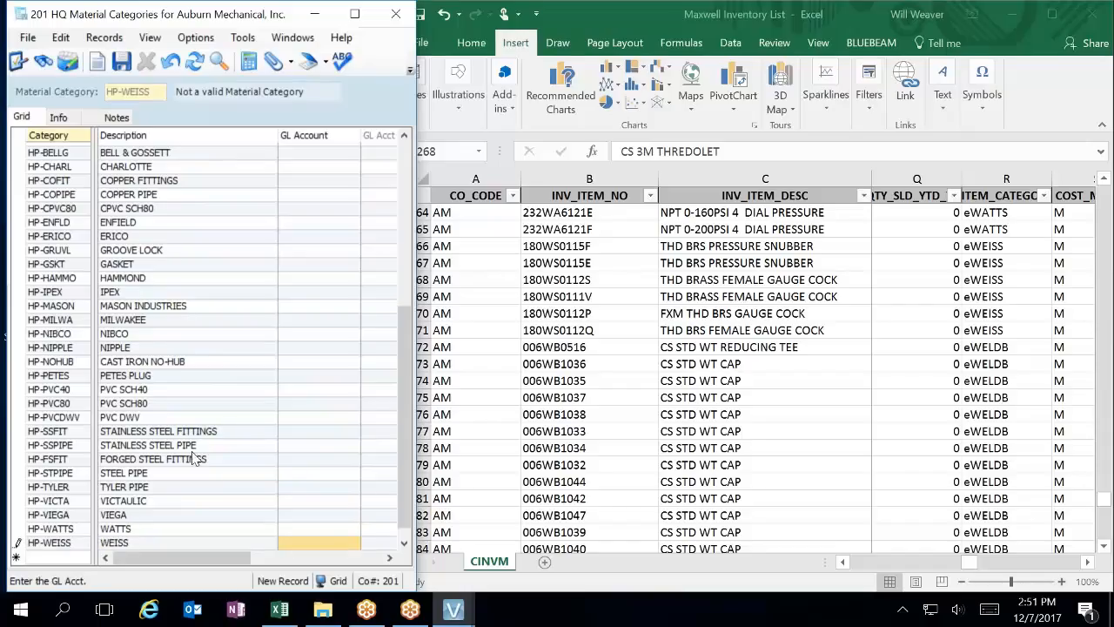
key(Tab)
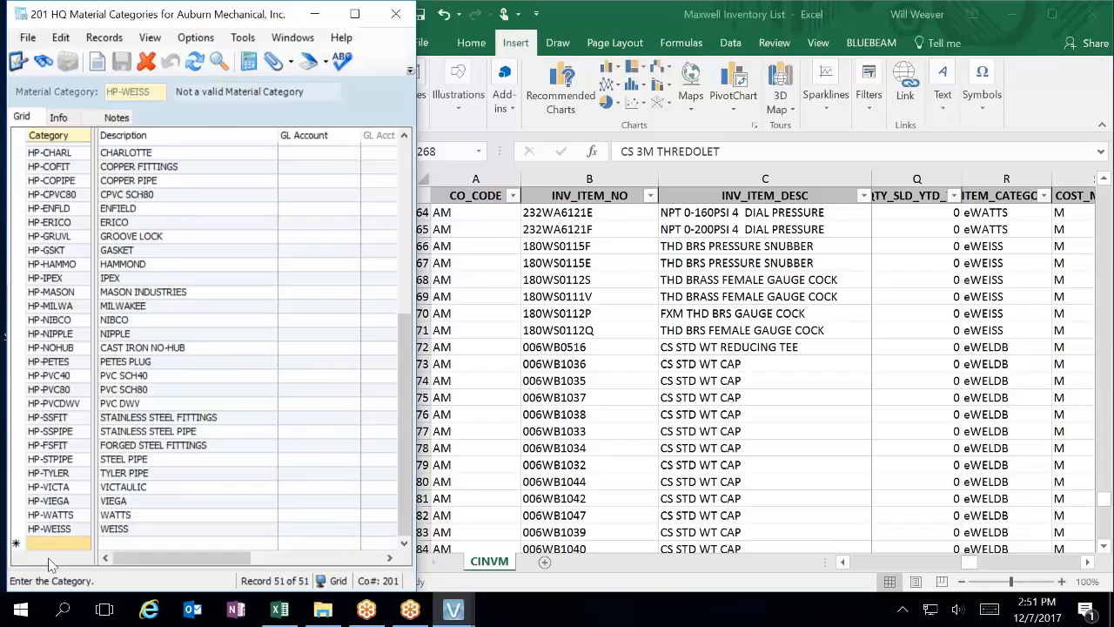
Step: Add material category HP-WELDB with the description WELD BEND
text(HP-WELDB)
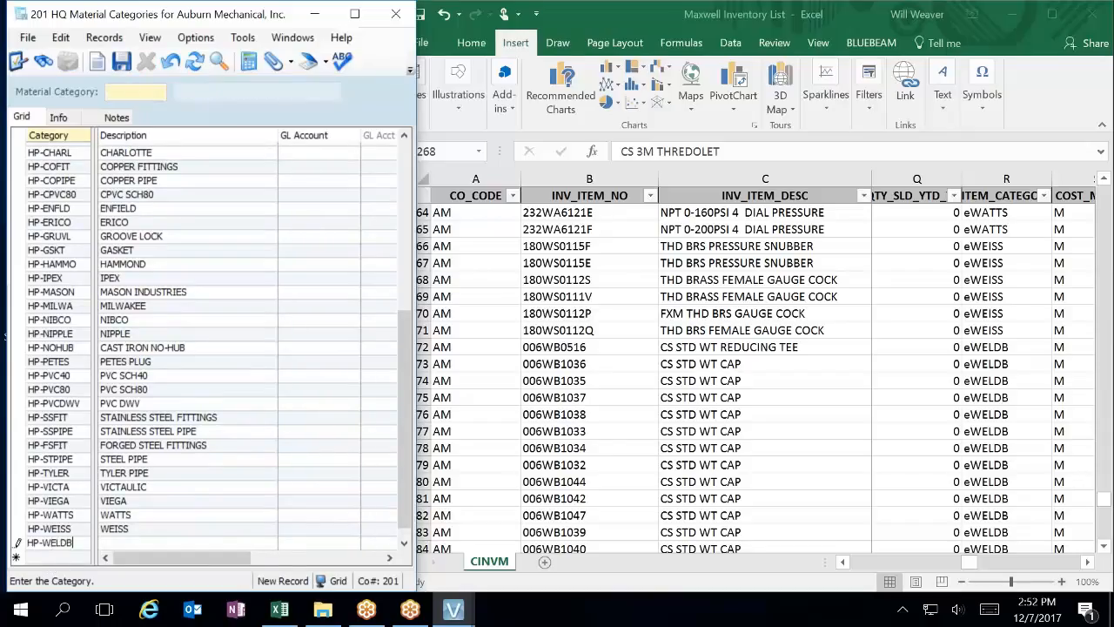
key(Tab)
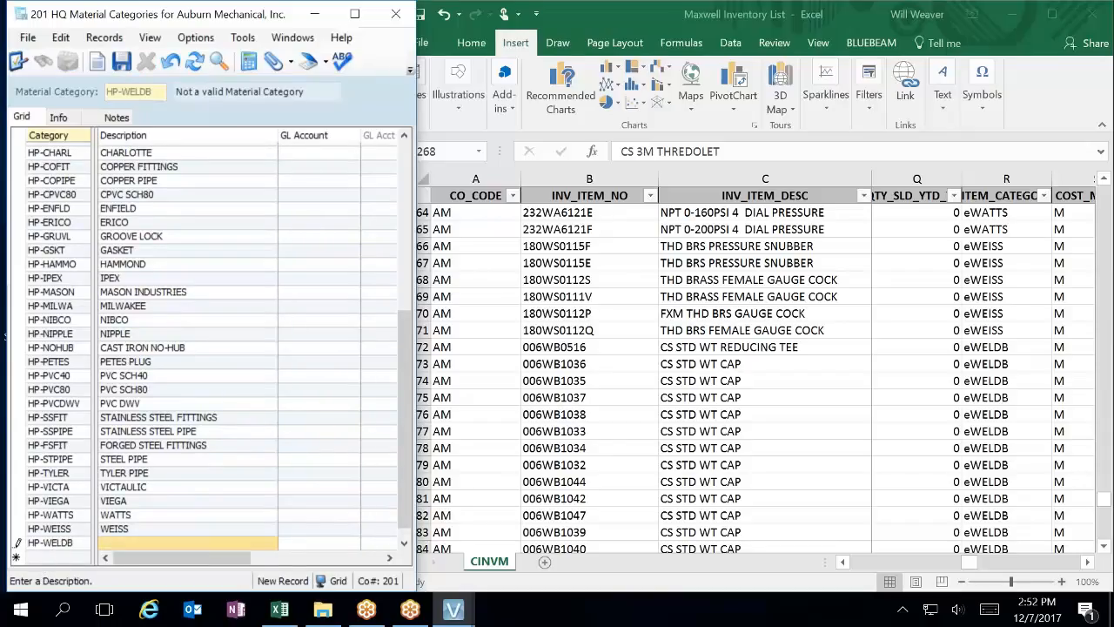
text(WELD BE)
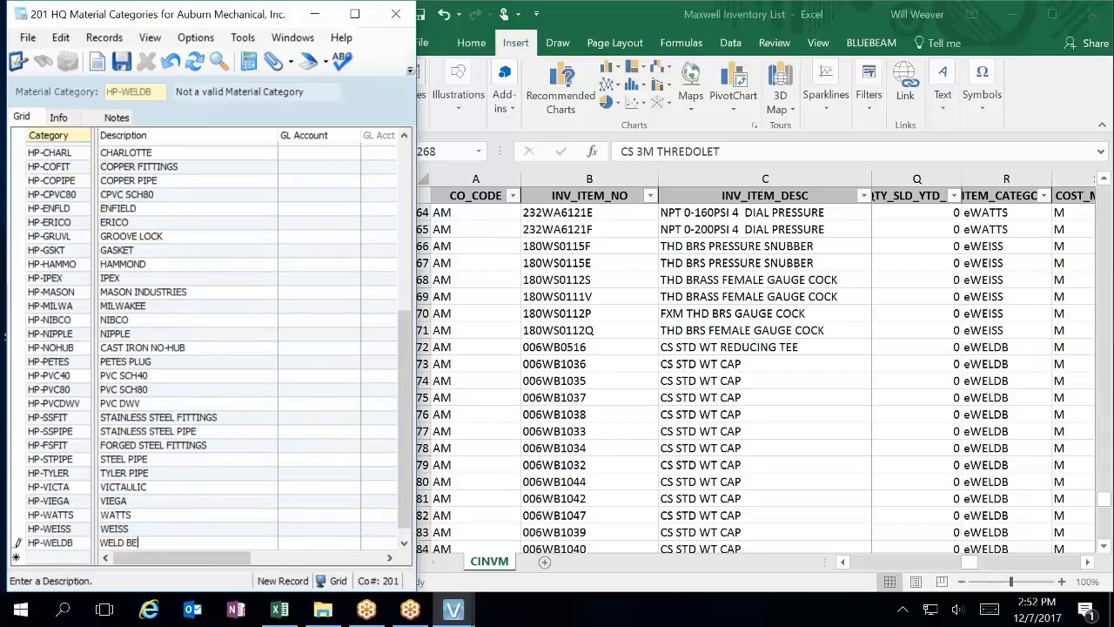
text(ND)
key(Tab)
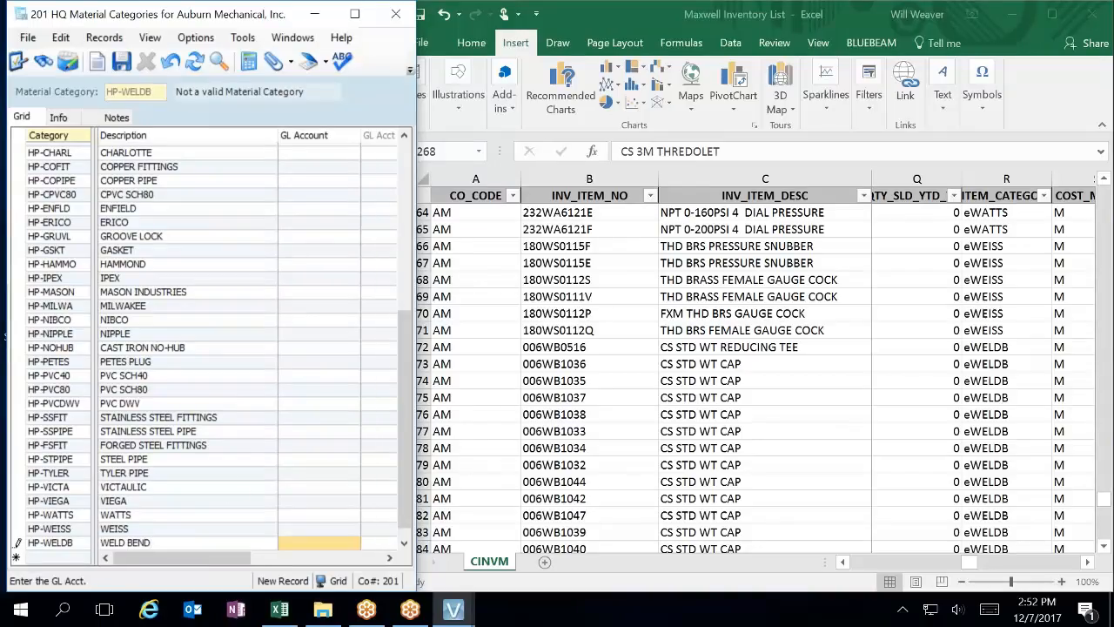
Step: Look through the eWELDB items in the inventory list for the row where the following item category begins
click(1104, 535)
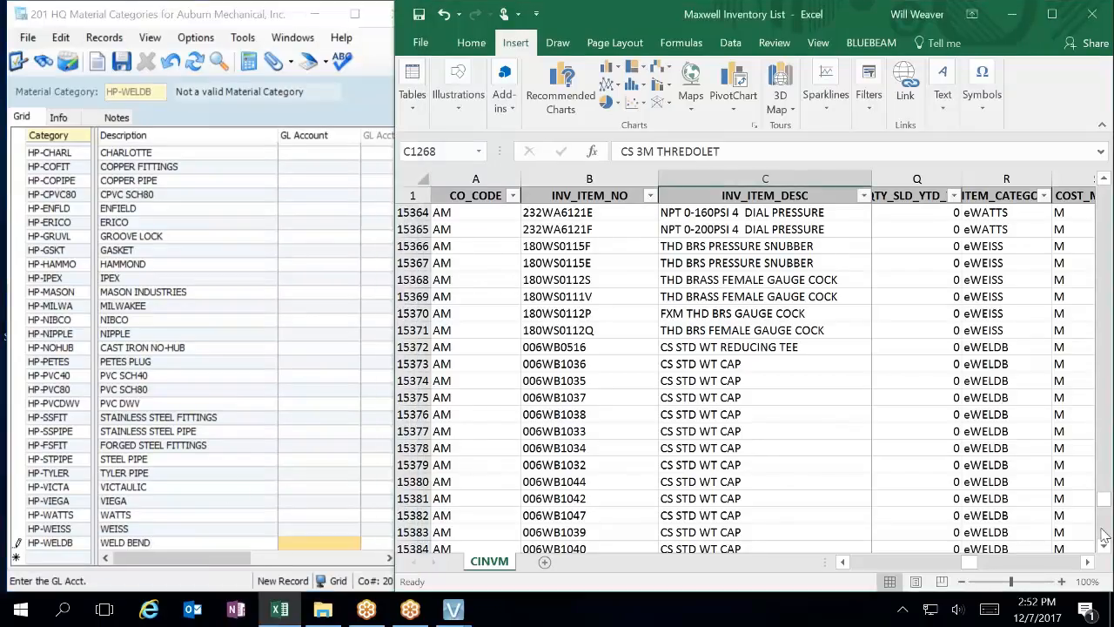
scroll(1104, 535, down, 4)
scroll(1104, 536, down, 20)
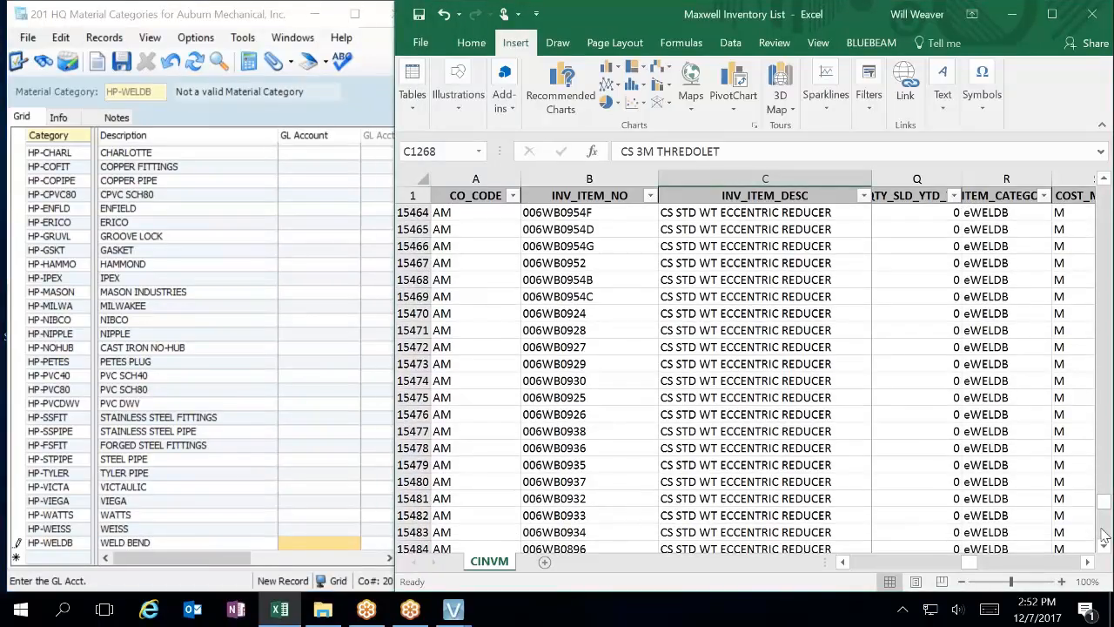
scroll(1104, 536, down, 20)
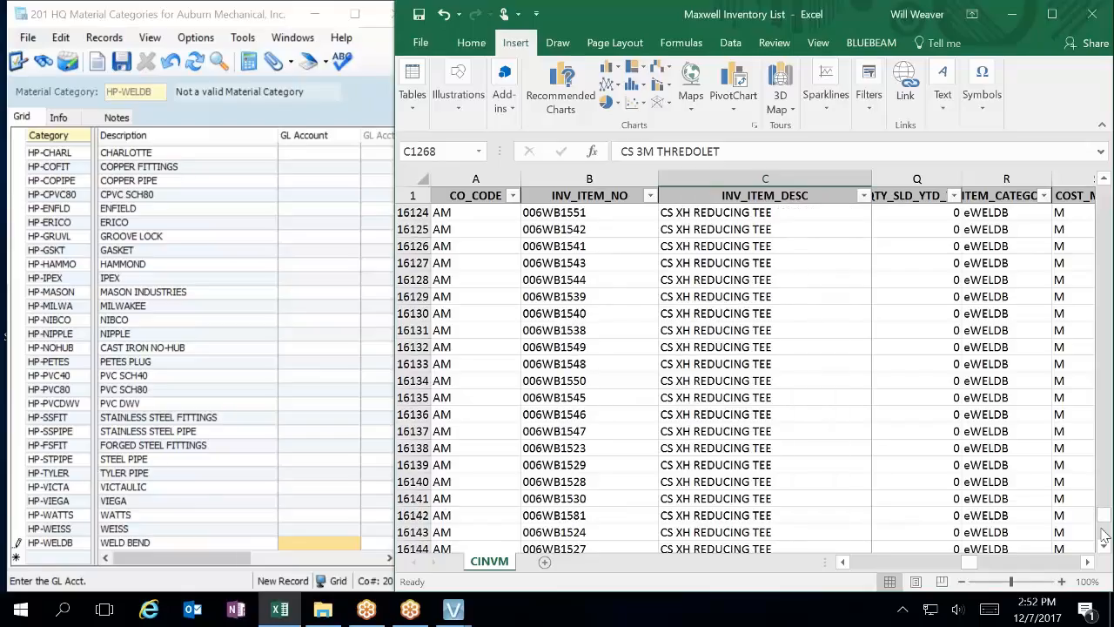
scroll(1104, 535, down, 20)
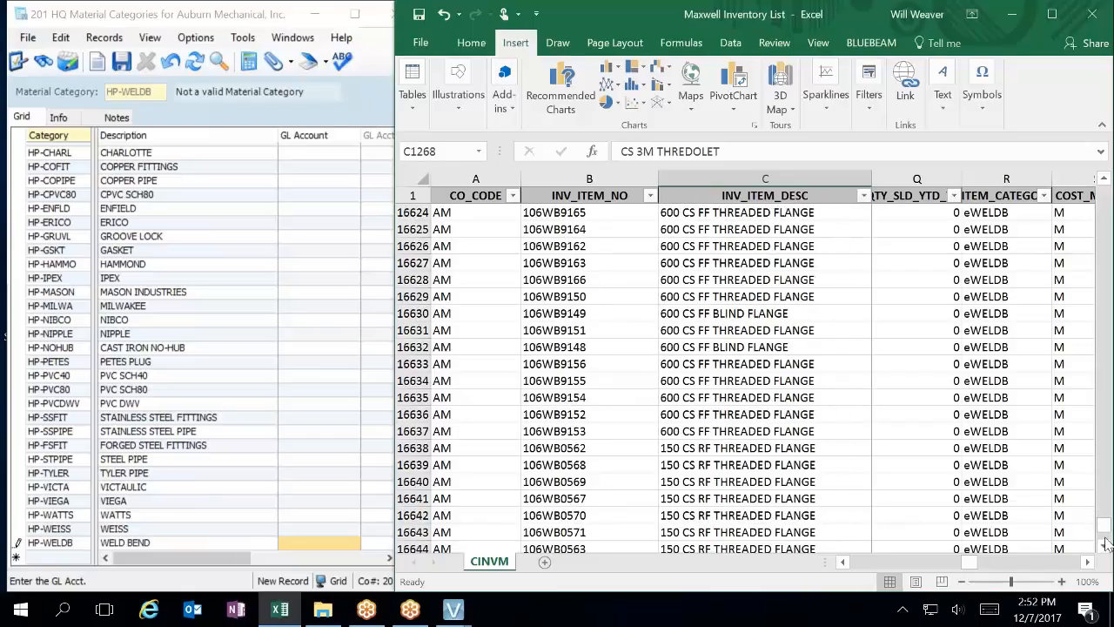
scroll(1105, 544, down, 20)
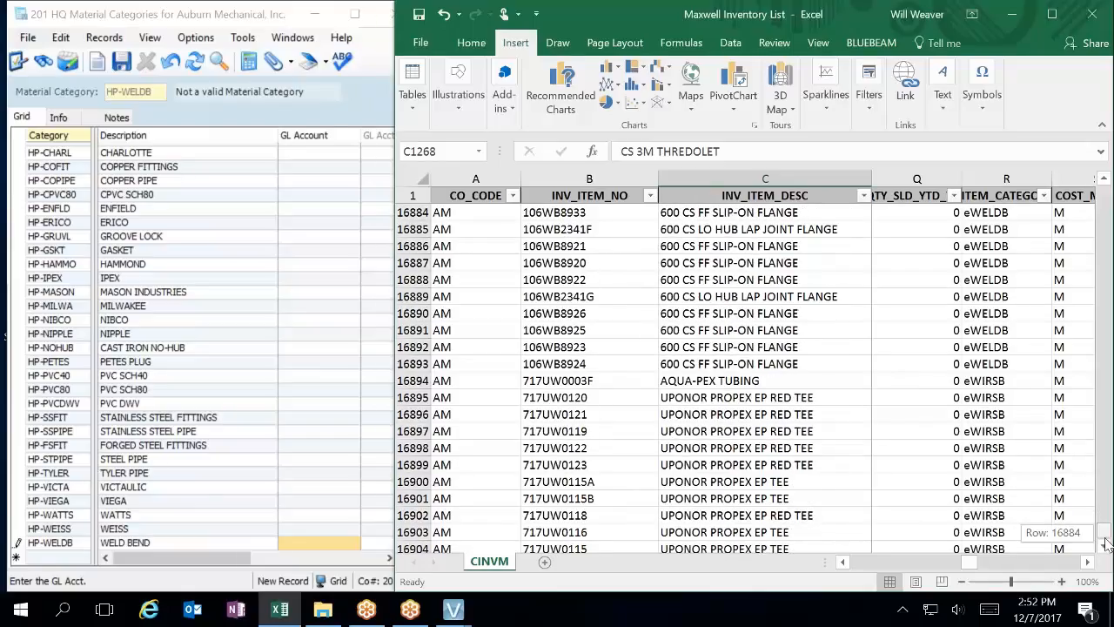
scroll(1105, 535, up, 13)
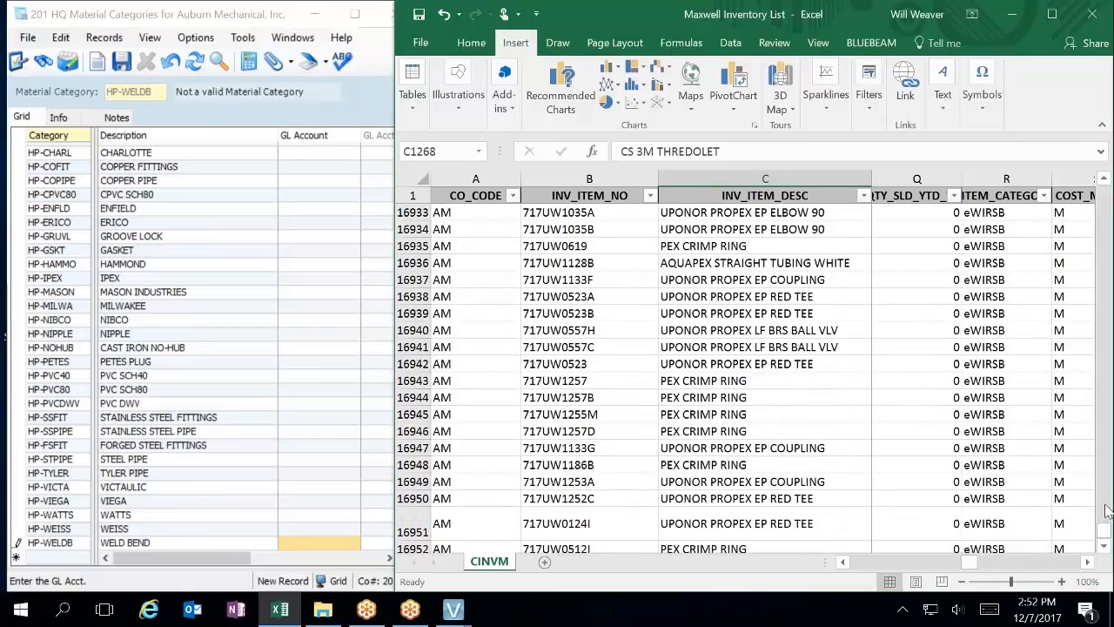
scroll(1107, 374, up, 13)
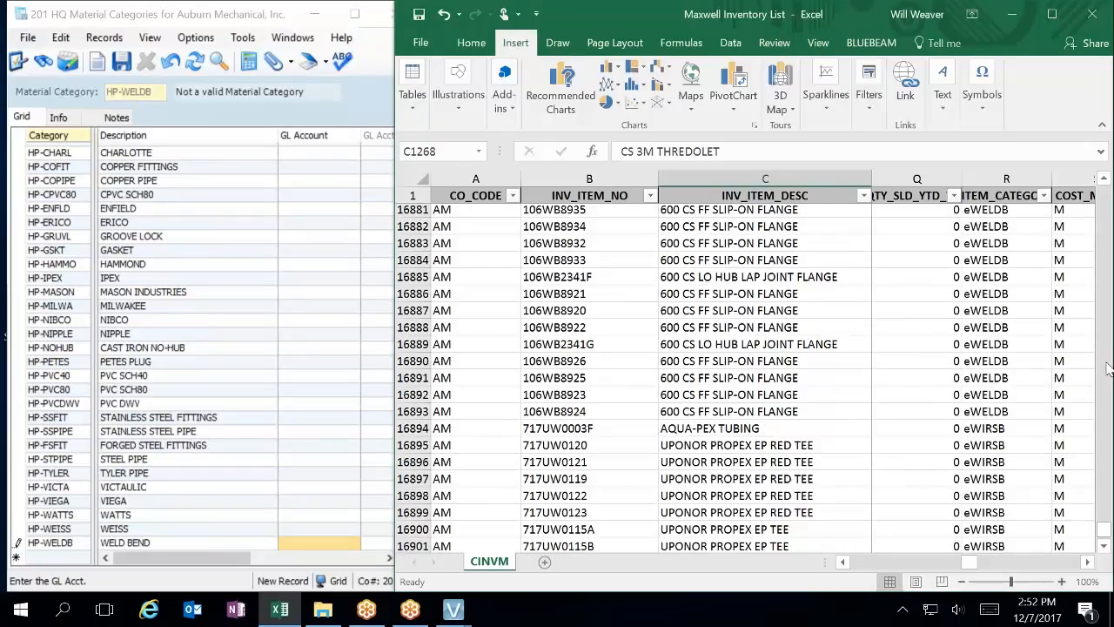
Step: Add material category HP-WIRSB with the description WIRSBO and save the record
click(51, 561)
click(51, 557)
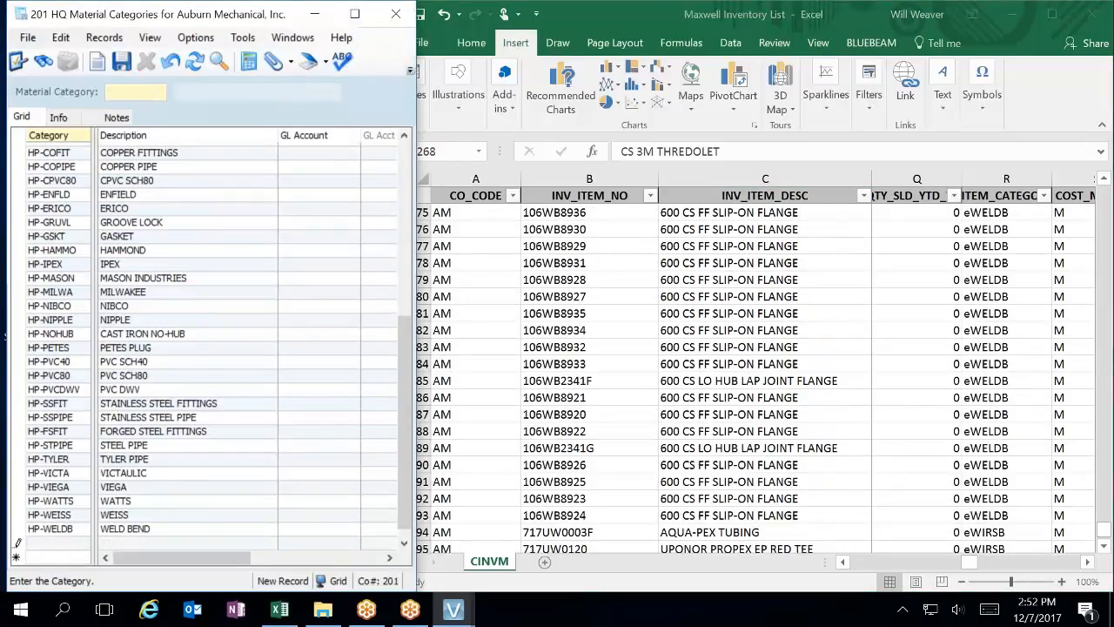
text(HP-WIRSB)
key(Tab)
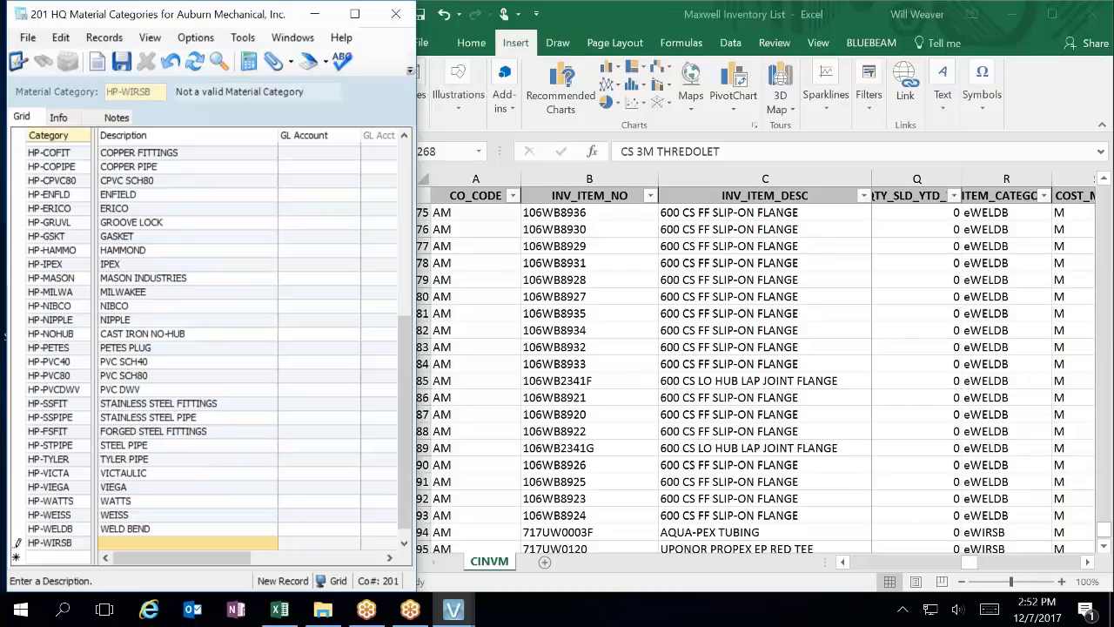
text(WIRSBO)
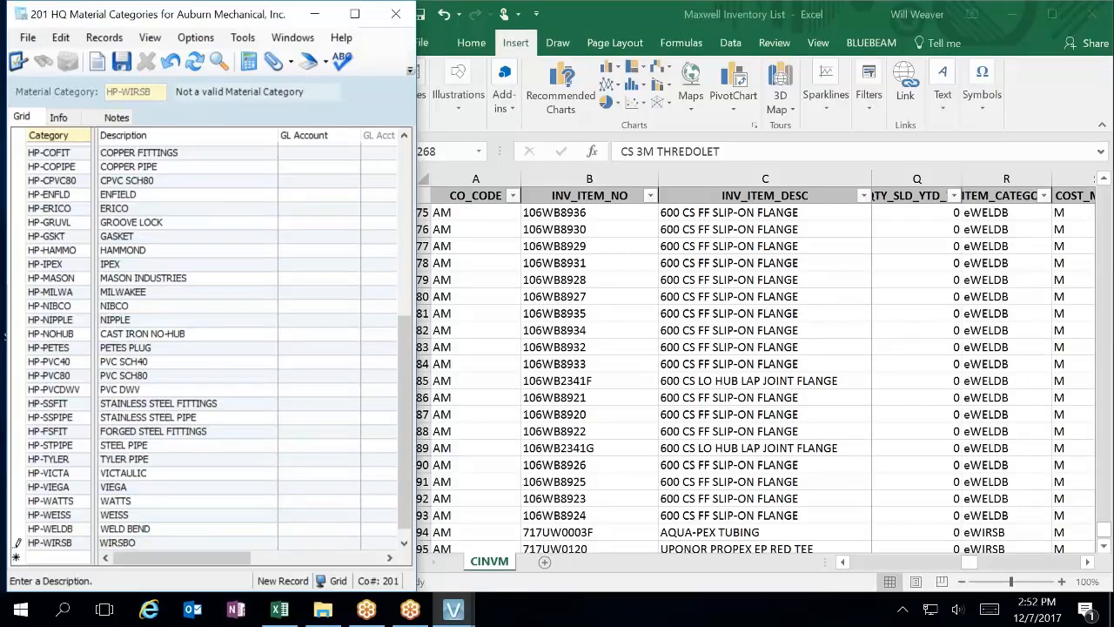
click(218, 464)
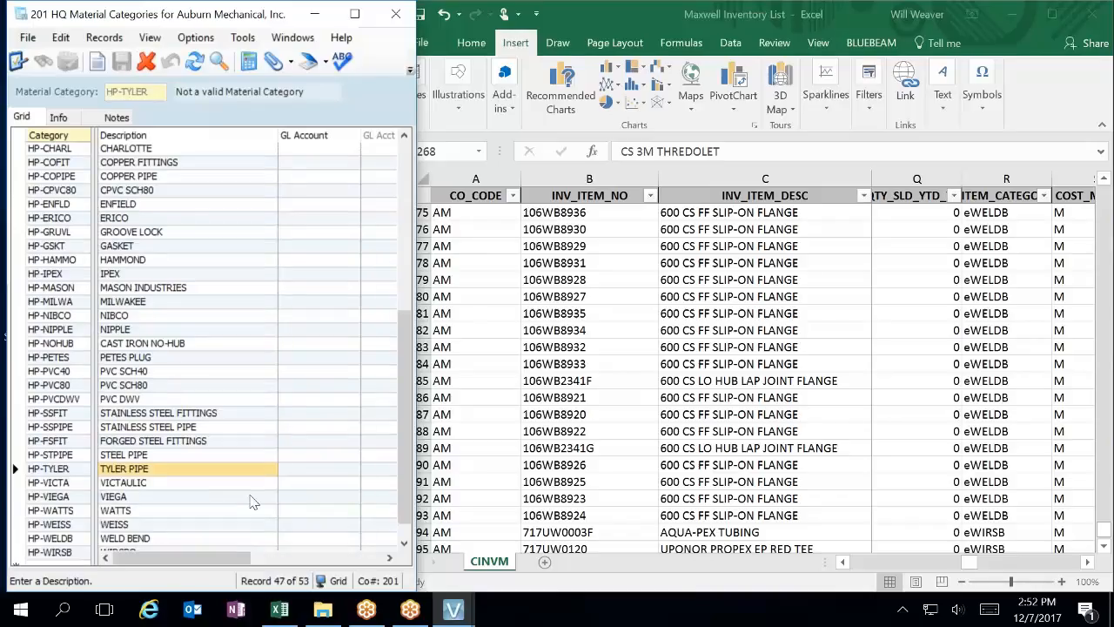